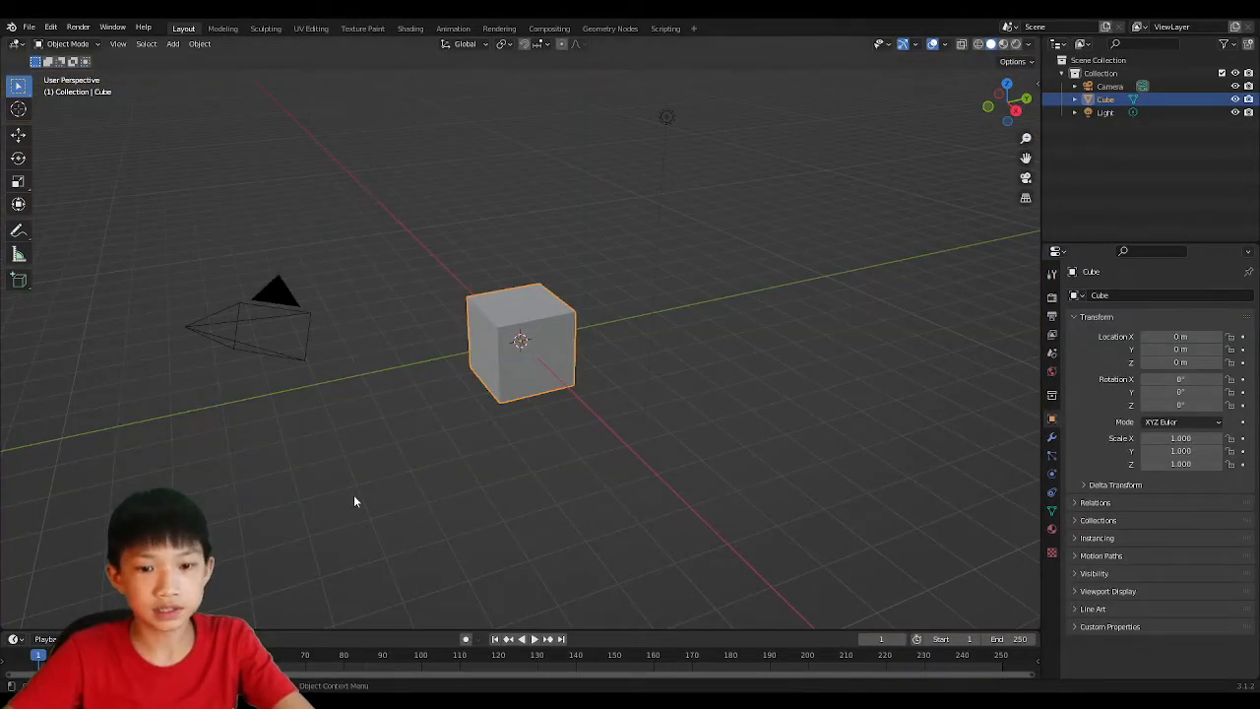
Step: Delete the default cube from the scene
{"action": "scroll", "coordinate": [421, 383], "scroll_direction": "down", "scroll_amount": 2}
{"action": "mouse_move", "coordinate": [422, 383]}
{"action": "middle_mouse_down"}
{"action": "mouse_move", "coordinate": [439, 378]}
{"action": "mouse_move", "coordinate": [465, 395]}
{"action": "mouse_move", "coordinate": [412, 383]}
{"action": "middle_mouse_up"}
{"action": "scroll", "coordinate": [413, 383], "scroll_direction": "up", "scroll_amount": 3}
{"action": "left_click", "coordinate": [599, 312]}
{"action": "left_click", "coordinate": [555, 322]}
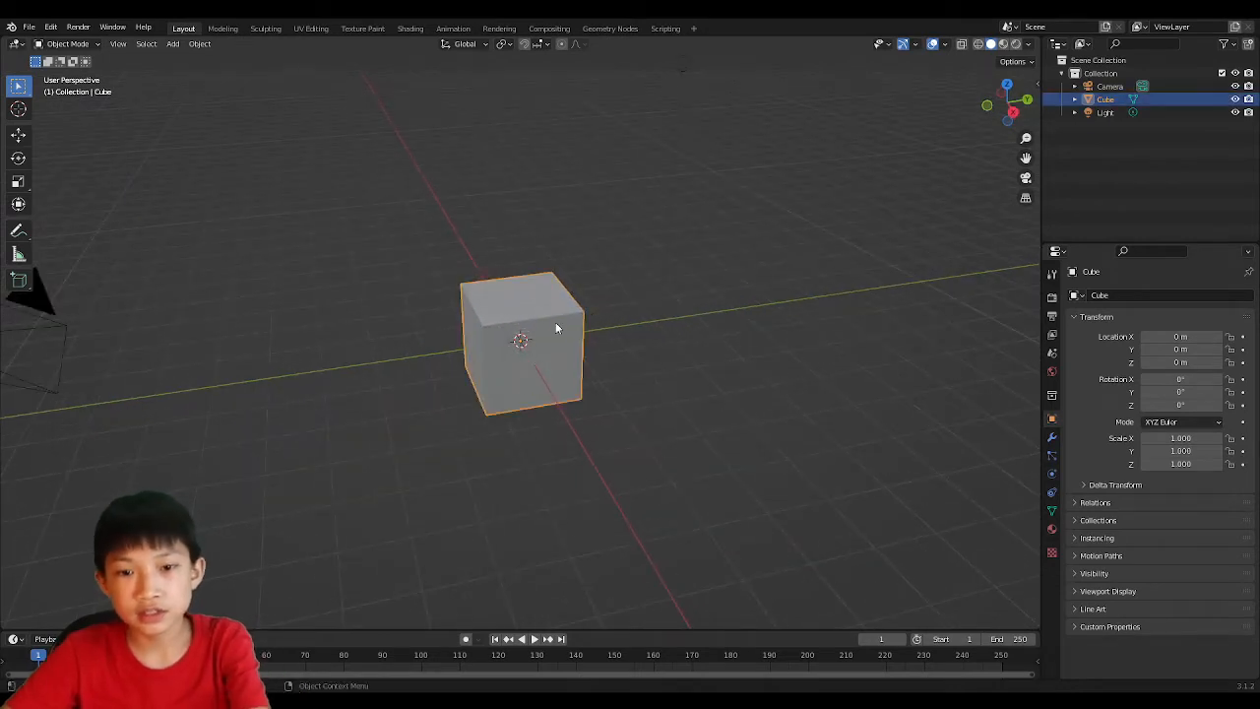
{"action": "key", "text": "Delete"}
Step: Switch to the front orthographic view and add the Kikkoman soy sauce bottle photo as a reference image
{"action": "middle_click_drag", "start_coordinate": [562, 344], "coordinate": [492, 337]}
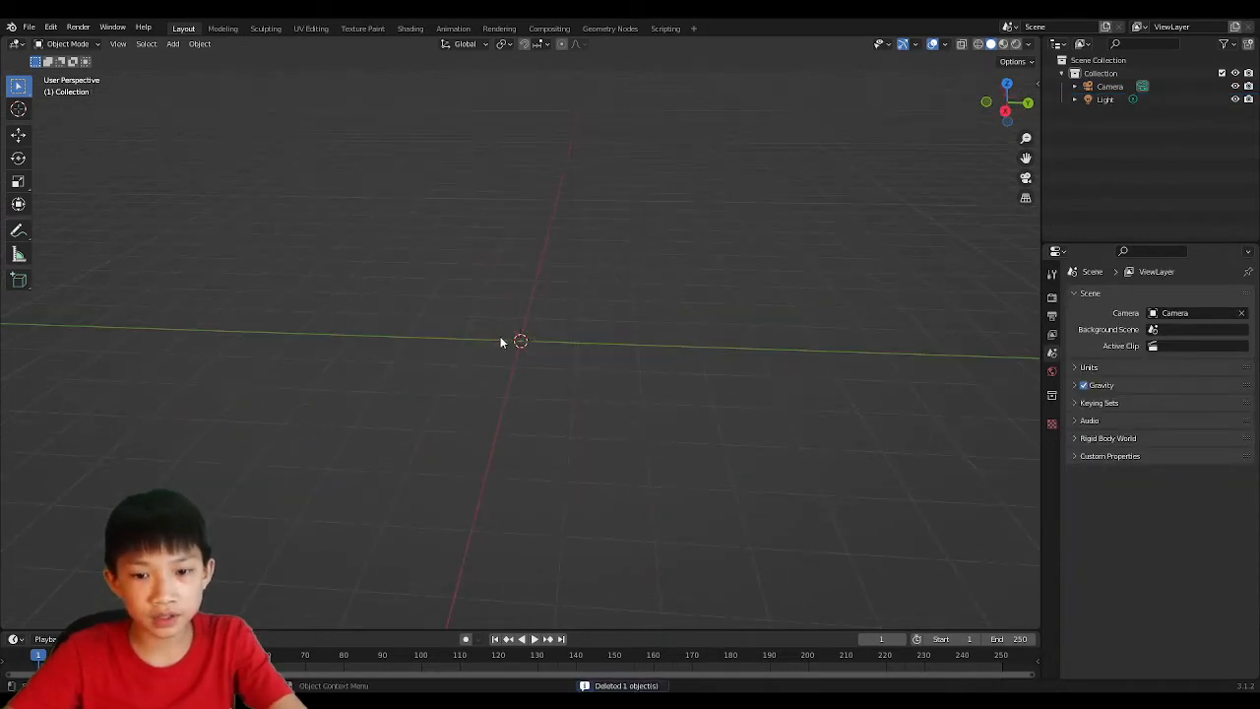
{"action": "left_click", "coordinate": [986, 104]}
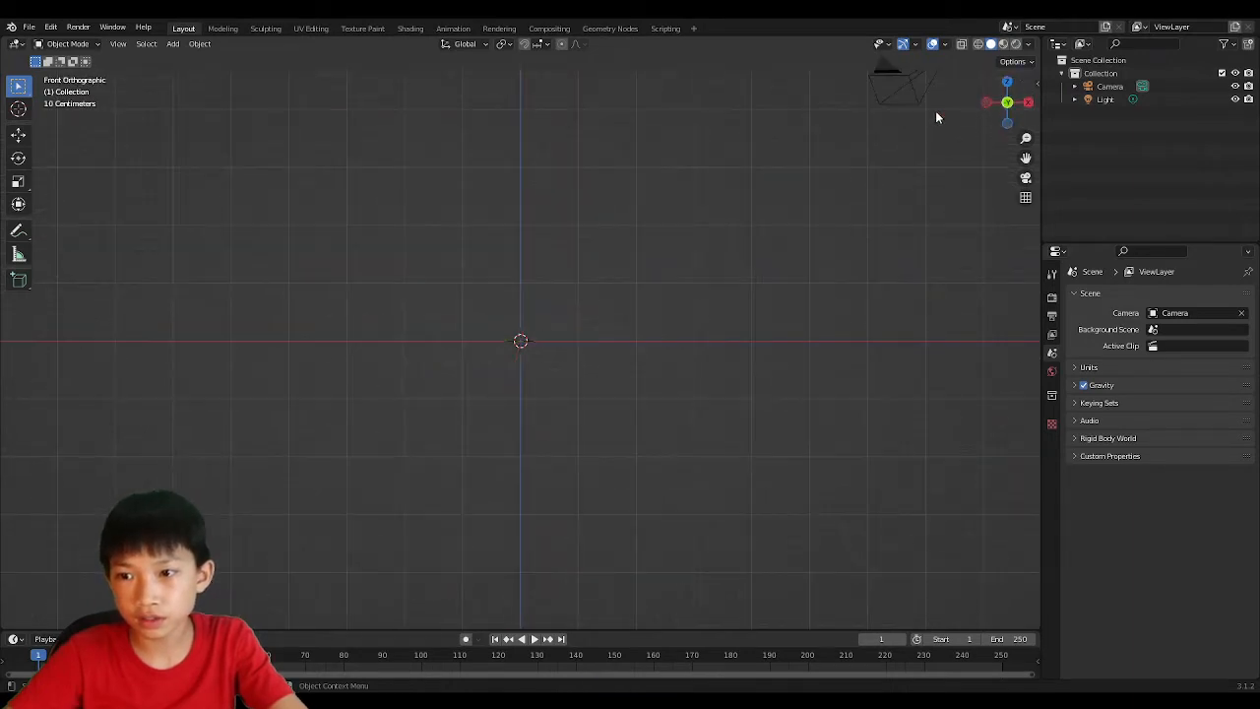
{"action": "key", "text": "shift+a"}
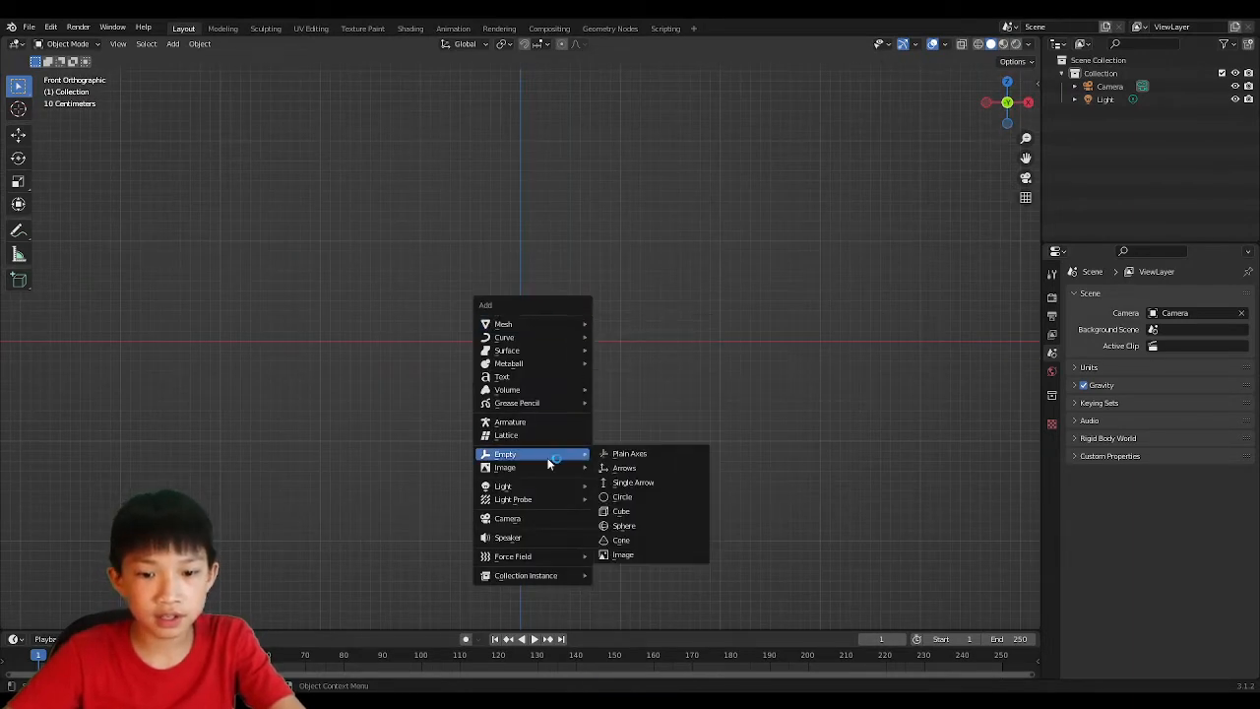
{"action": "mouse_move", "coordinate": [548, 467]}
{"action": "left_click", "coordinate": [642, 464]}
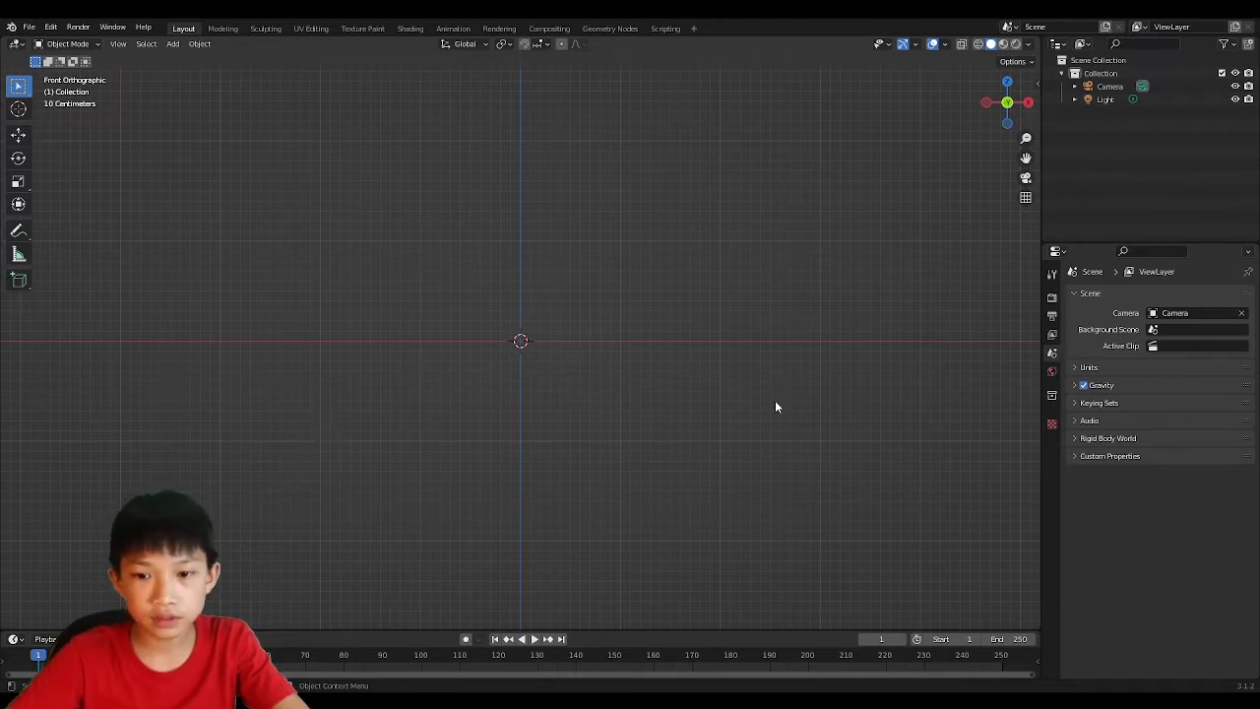
{"action": "scroll", "coordinate": [575, 339], "scroll_direction": "down", "scroll_amount": 3}
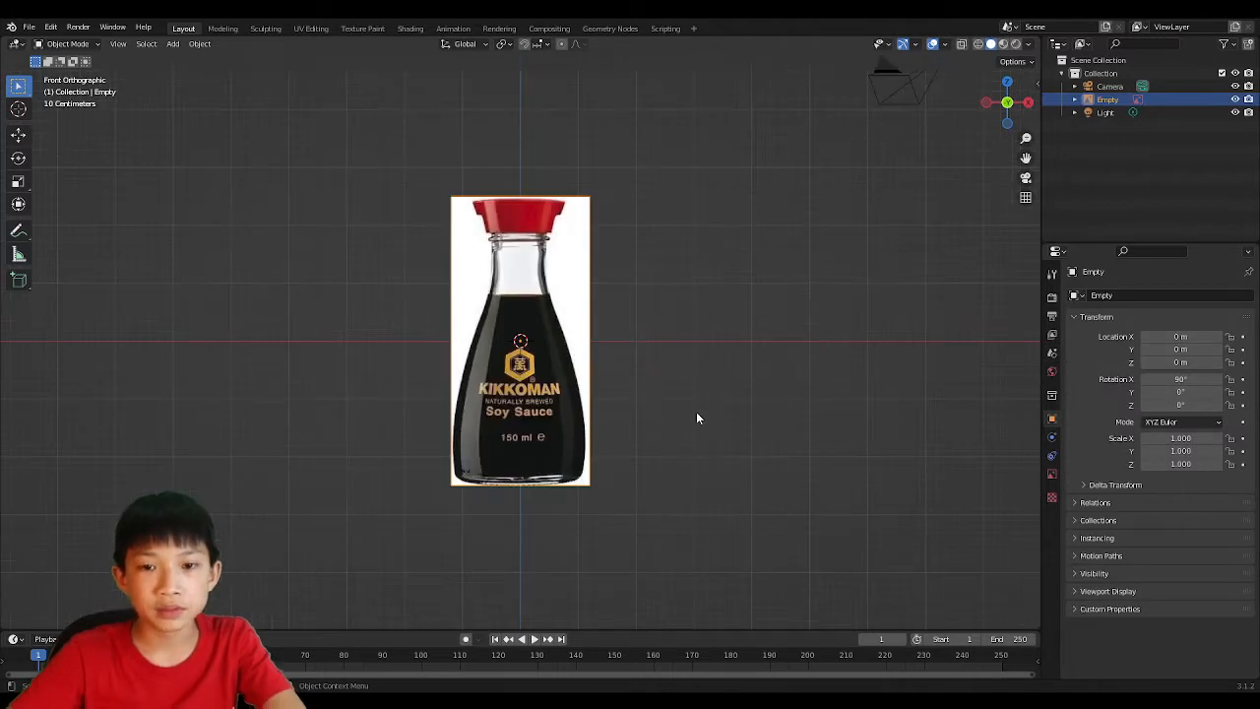
Step: Scale the bottle image to about 0.573 and raise it along Z to about 1.404 m so its base meets the X axis
{"action": "key", "text": "s"}
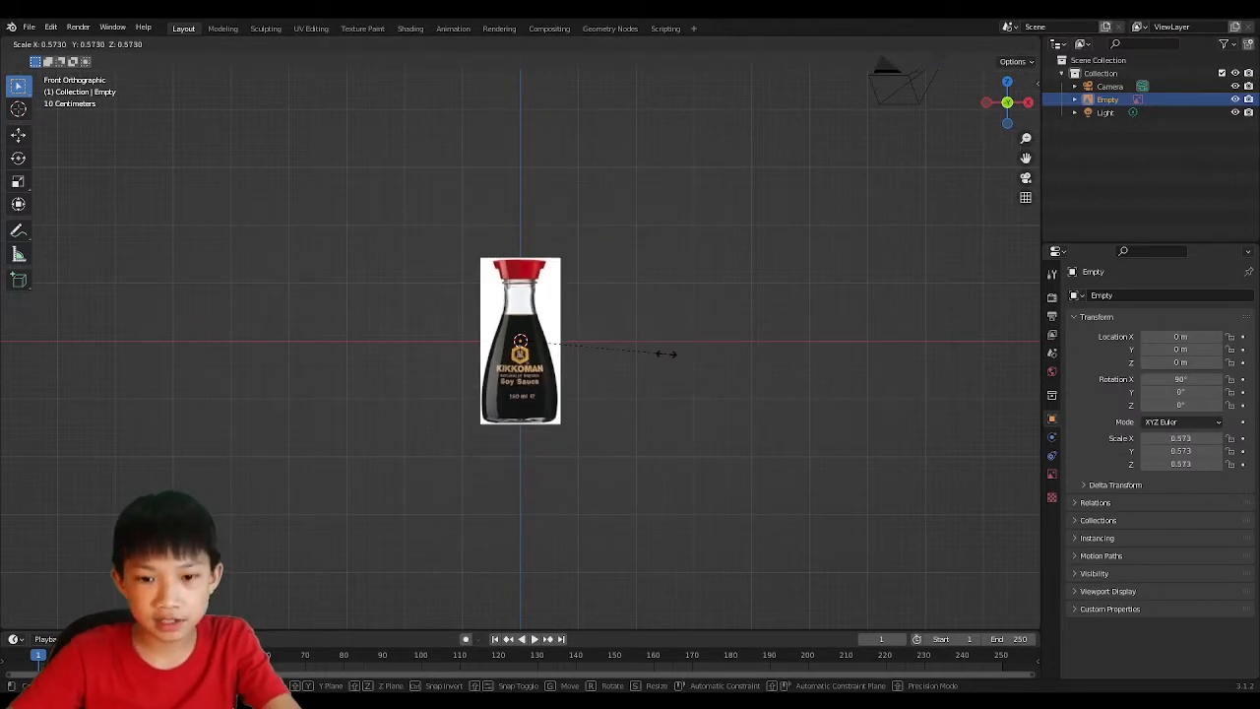
{"action": "left_click", "coordinate": [664, 351]}
{"action": "scroll", "coordinate": [644, 347], "scroll_direction": "up", "scroll_amount": 3}
{"action": "key", "text": "g"}
{"action": "key", "text": "z"}
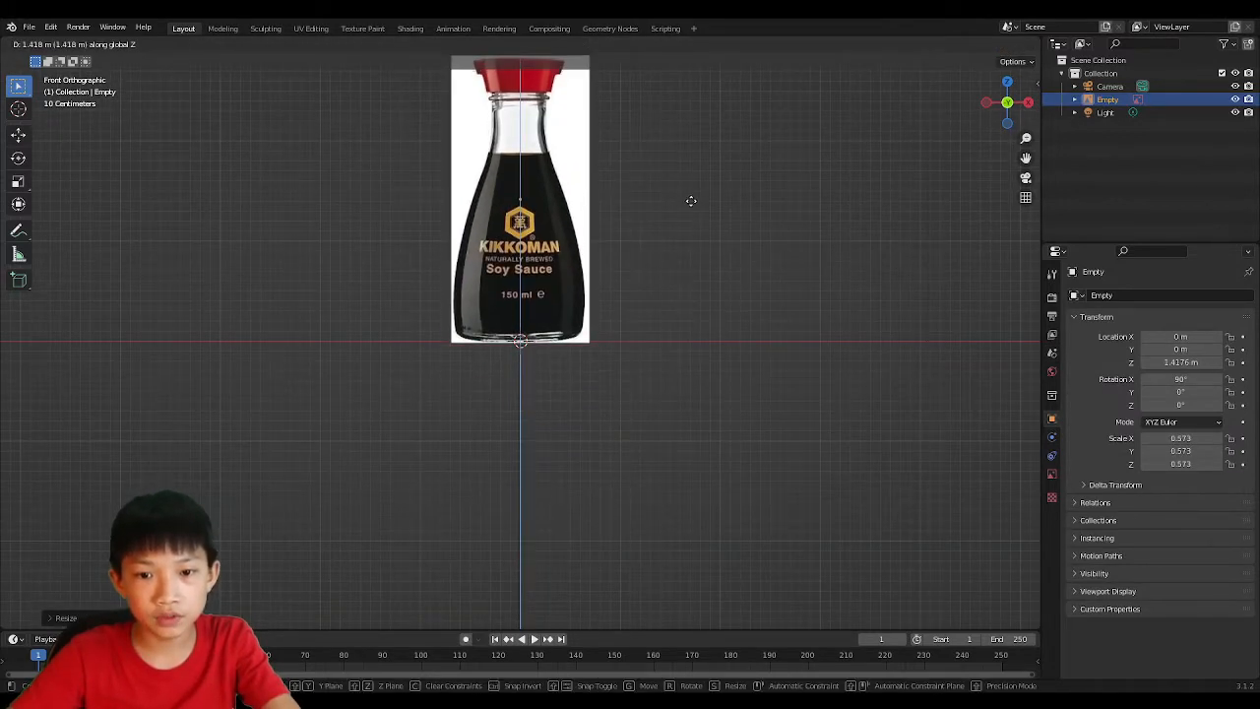
{"action": "left_click", "coordinate": [696, 202]}
{"action": "scroll", "coordinate": [646, 253], "scroll_direction": "up", "scroll_amount": 5}
{"action": "scroll", "coordinate": [646, 253], "scroll_direction": "up", "scroll_amount": 5}
{"action": "key", "text": "g"}
{"action": "key", "text": "z"}
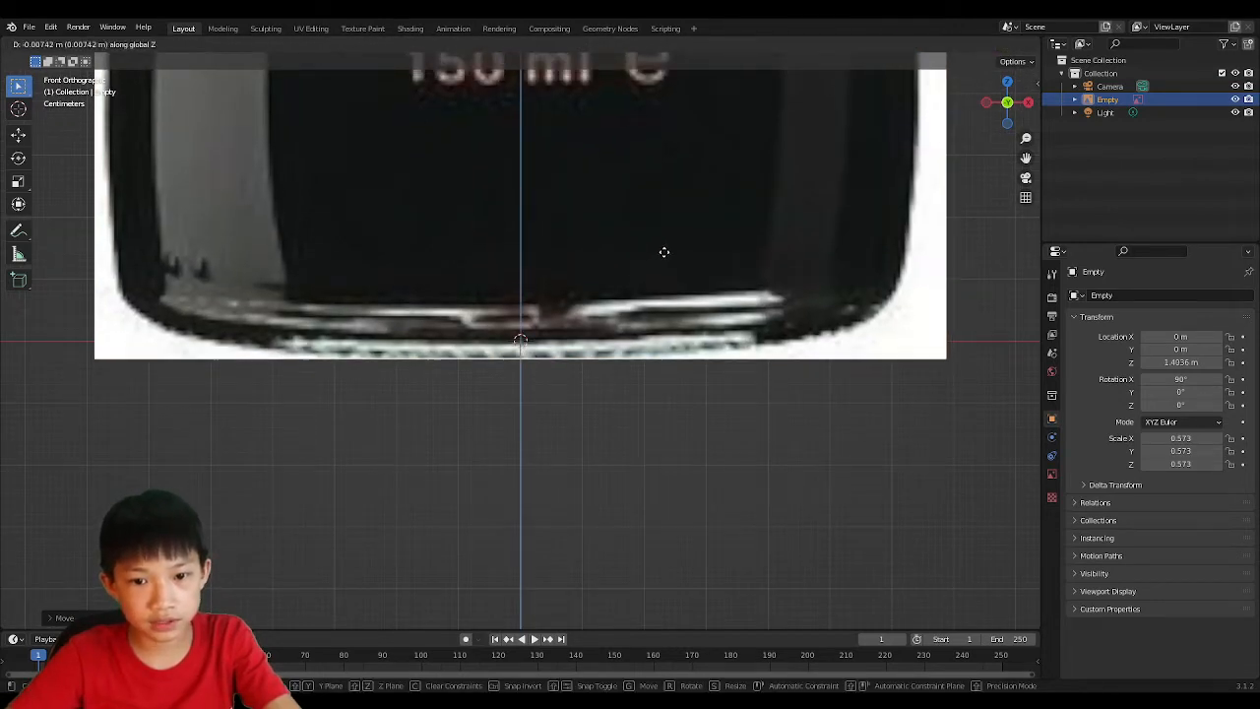
{"action": "left_click", "coordinate": [663, 252]}
Step: Add a mesh cylinder at the base of the bottle image and scale it to about 0.436
{"action": "scroll", "coordinate": [662, 253], "scroll_direction": "down", "scroll_amount": 8}
{"action": "key", "text": "shift+a"}
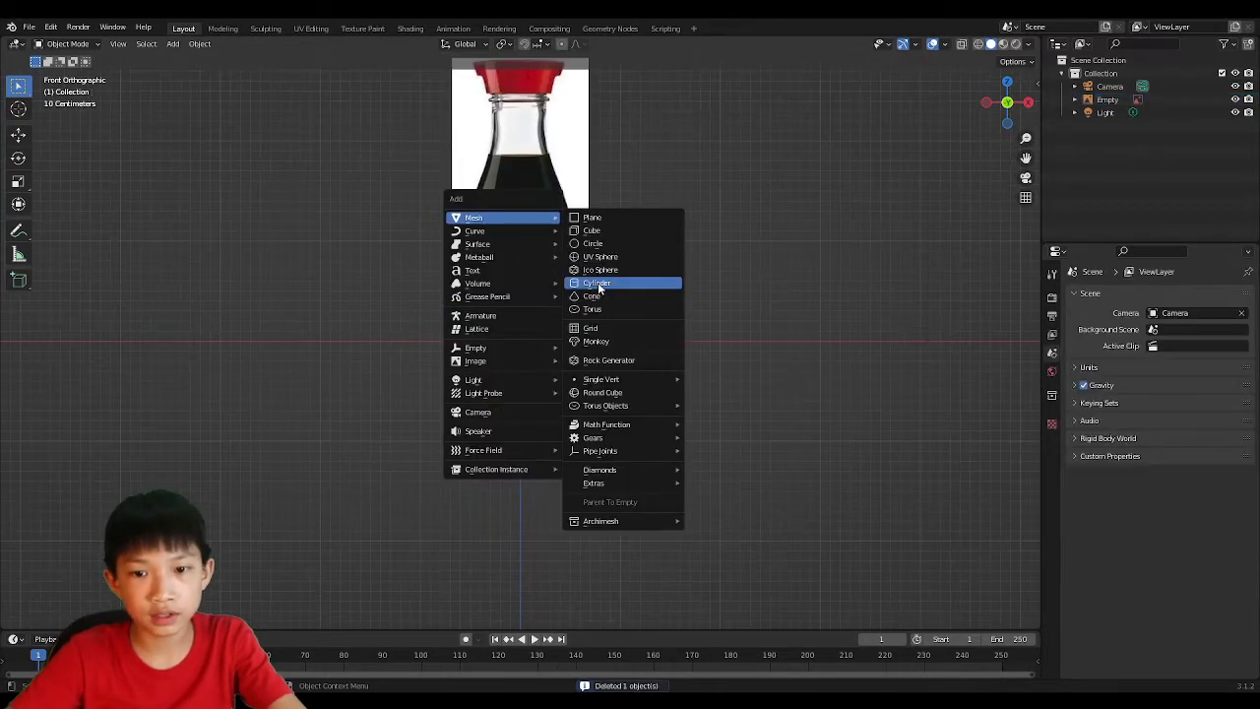
{"action": "left_click", "coordinate": [597, 283]}
{"action": "key", "text": "s"}
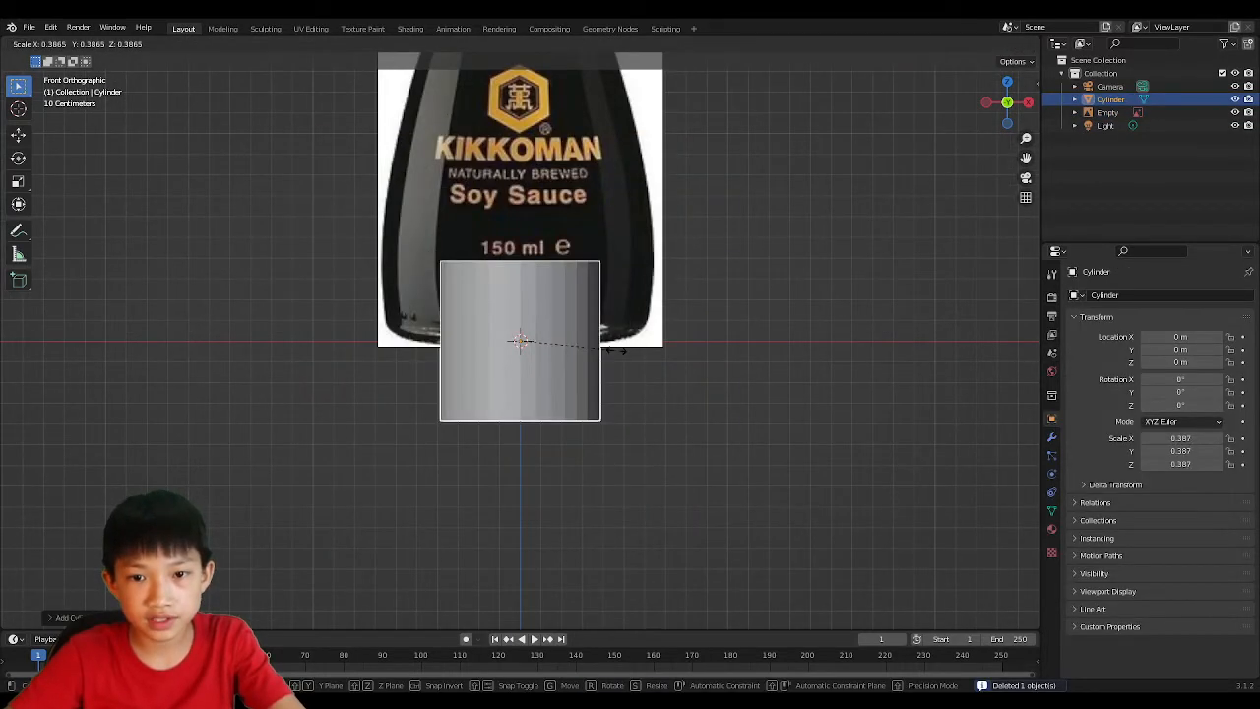
{"action": "left_click", "coordinate": [624, 352]}
{"action": "scroll", "coordinate": [624, 353], "scroll_direction": "up", "scroll_amount": 3}
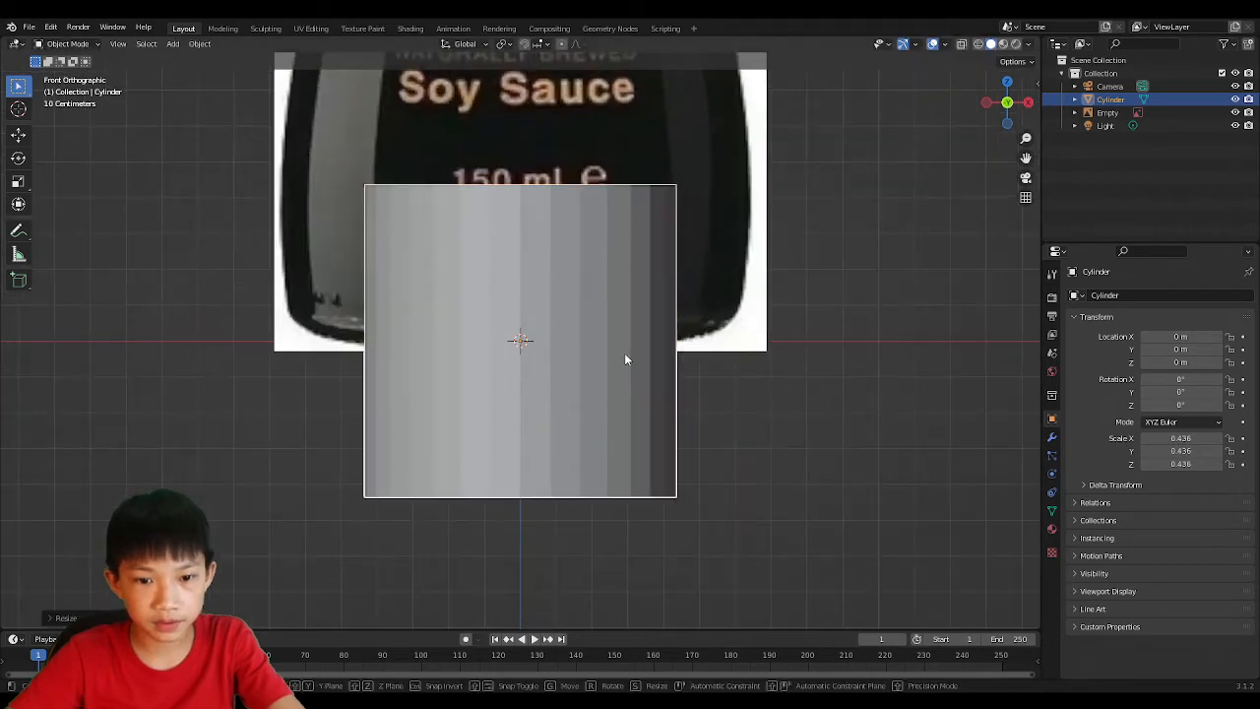
Step: Raise the cylinder along Z by about 0.434 m so its base rests on the X axis, and fine-tune its scale
{"action": "key", "text": "g"}
{"action": "key", "text": "z"}
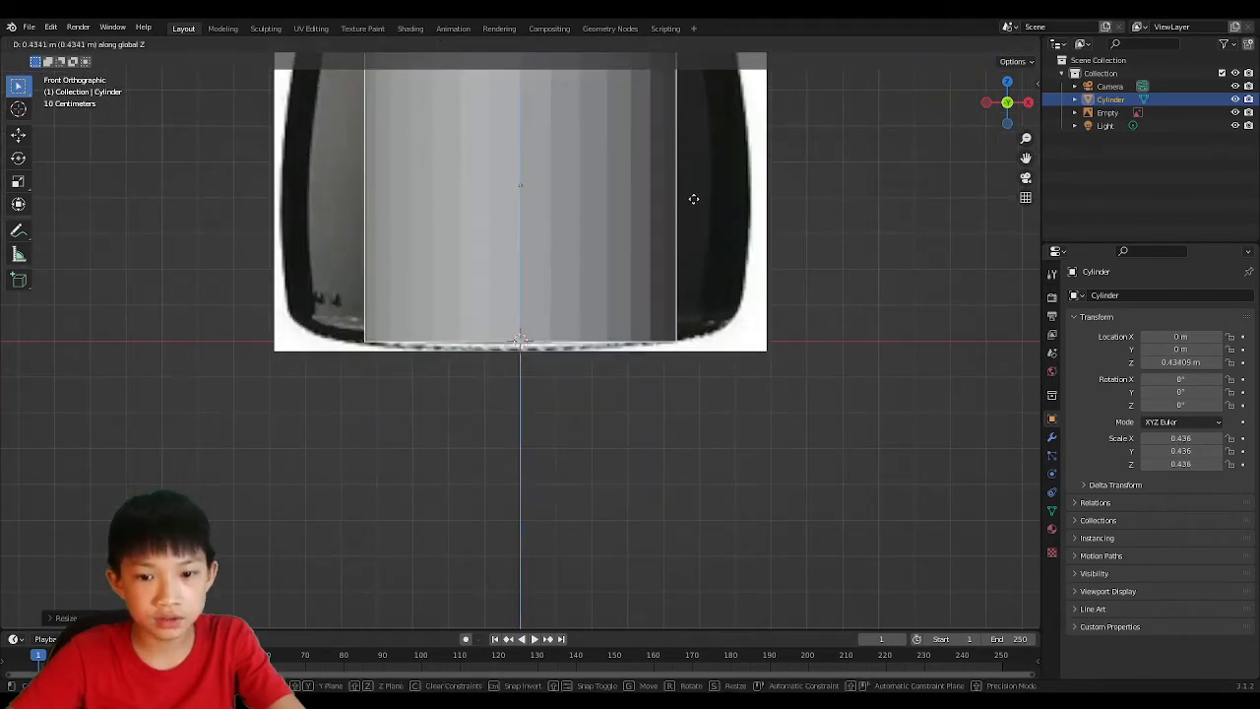
{"action": "left_click", "coordinate": [695, 198]}
{"action": "scroll", "coordinate": [620, 262], "scroll_direction": "down", "scroll_amount": 1}
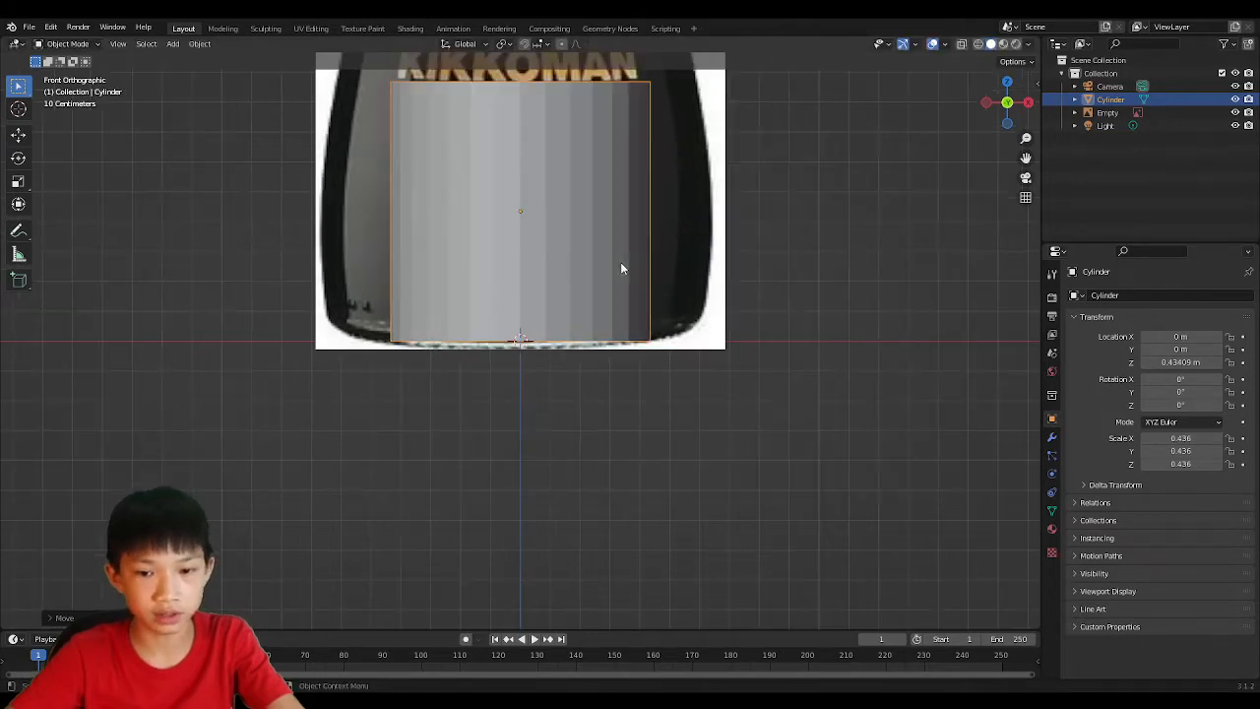
{"action": "scroll", "coordinate": [620, 262], "scroll_direction": "up", "scroll_amount": 3}
{"action": "key", "text": "s"}
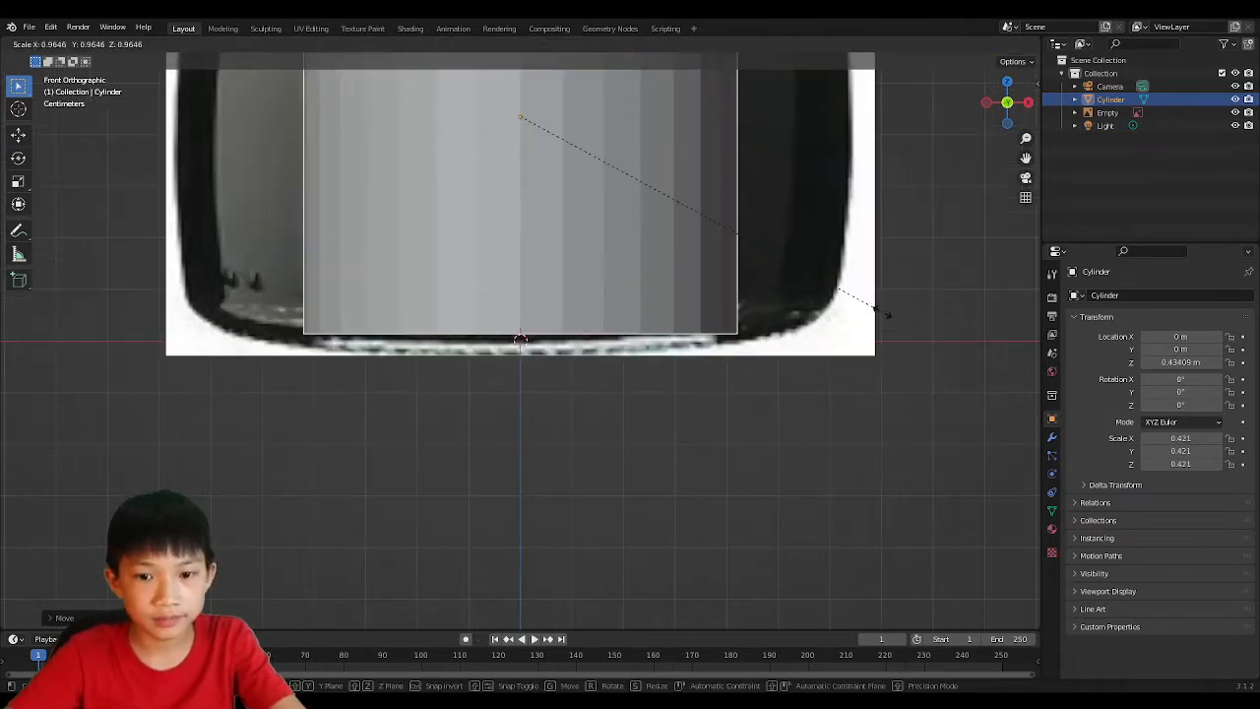
{"action": "left_click", "coordinate": [894, 321]}
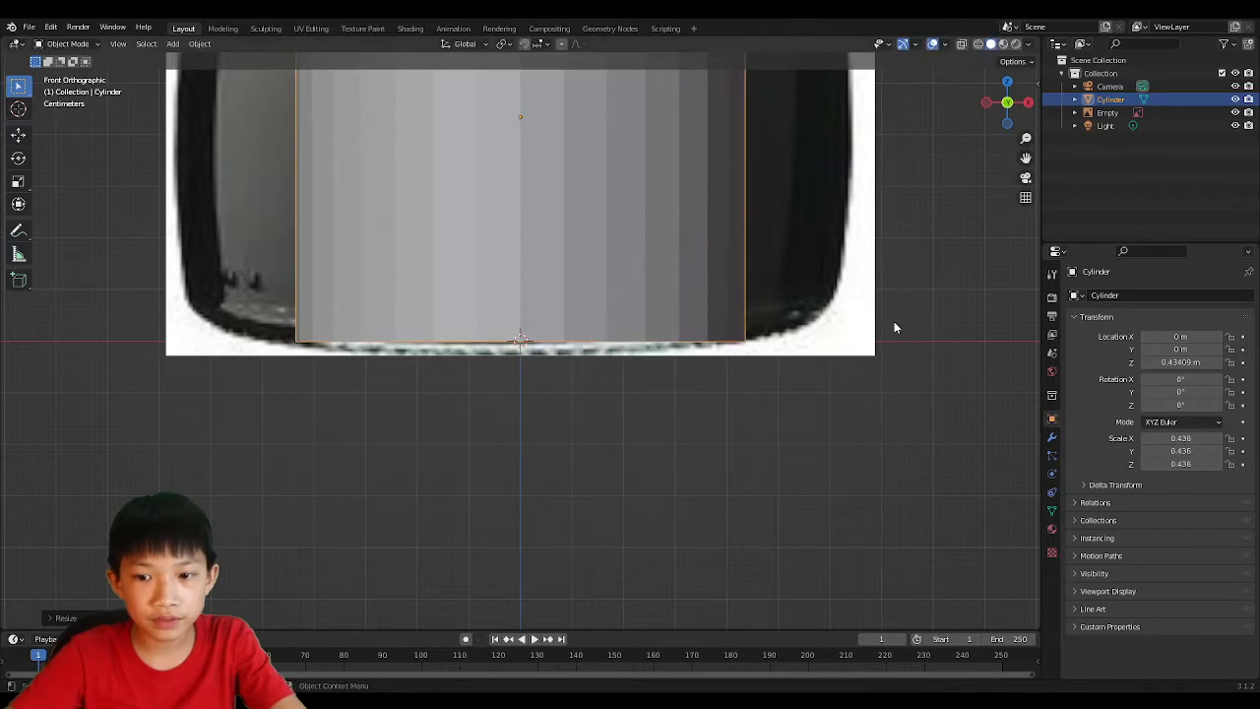
{"action": "scroll", "coordinate": [734, 317], "scroll_direction": "down", "scroll_amount": 3}
Step: In Edit Mode, select the cylinder's top face and lower it along Z by about 0.8 m to form a thin disc
{"action": "key", "text": "Tab"}
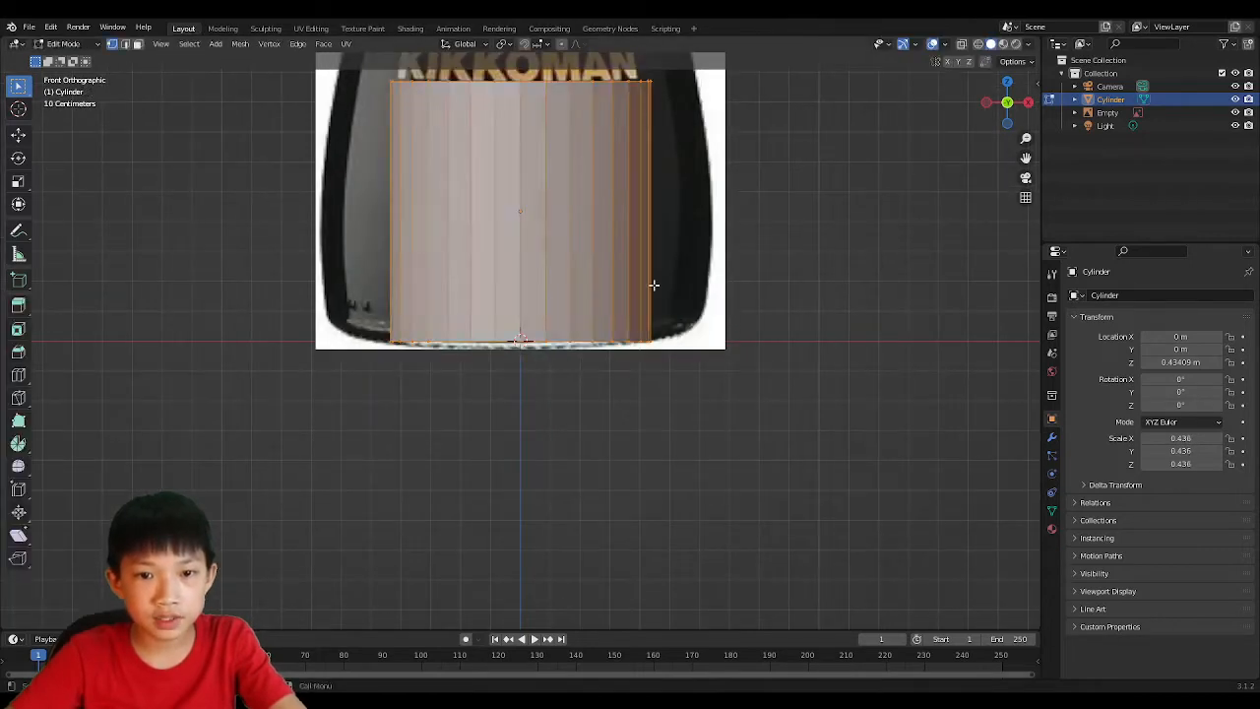
{"action": "middle_click_drag", "start_coordinate": [653, 285], "coordinate": [594, 284]}
{"action": "left_click", "coordinate": [543, 229]}
{"action": "middle_click_drag", "start_coordinate": [545, 330], "coordinate": [575, 173]}
{"action": "left_click", "coordinate": [1004, 109]}
{"action": "scroll", "coordinate": [780, 130], "scroll_direction": "up", "scroll_amount": 5}
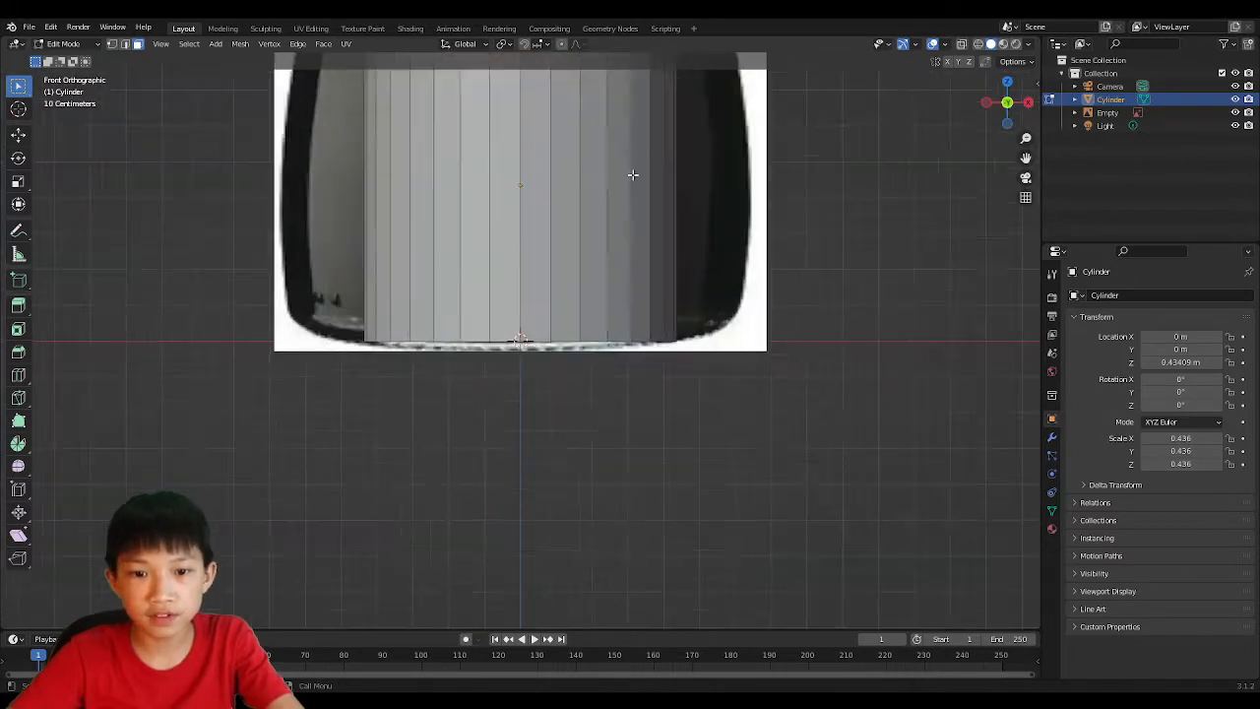
{"action": "key", "text": "g"}
{"action": "key", "text": "z"}
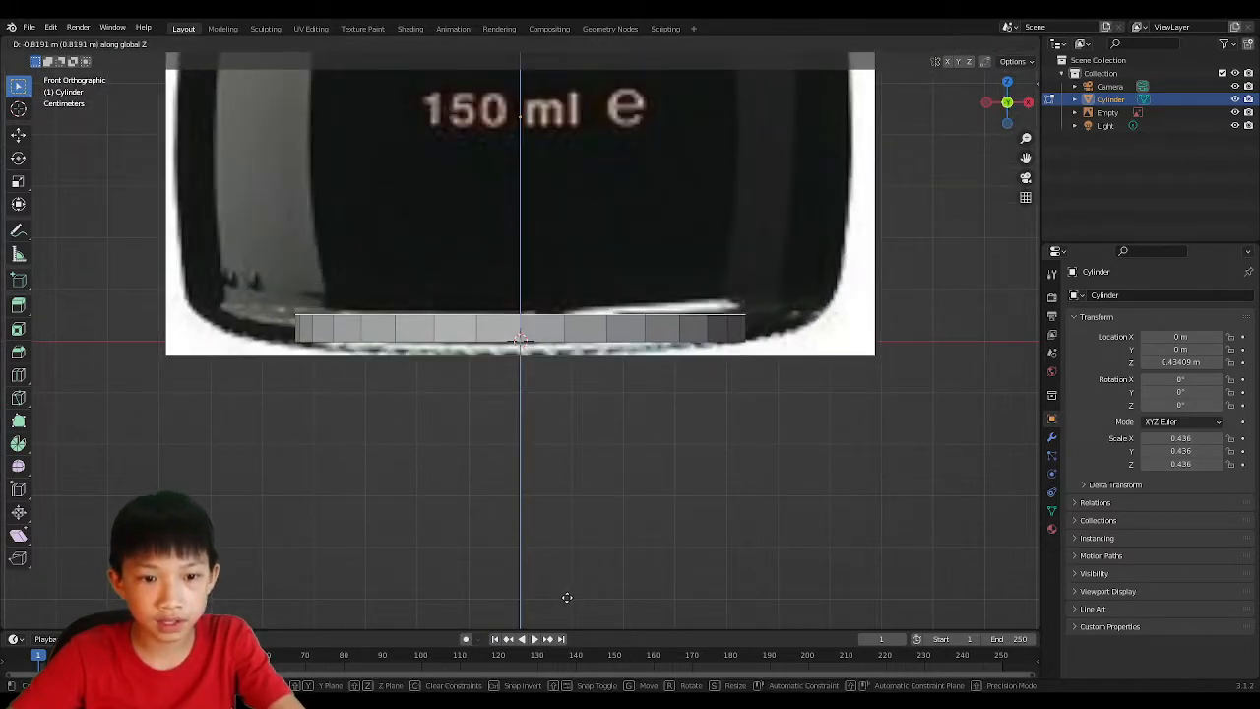
{"action": "left_click", "coordinate": [567, 589]}
Step: Scale the disc's top face by about 1.377 to follow the curved lower edge of the bottle
{"action": "key", "text": "s"}
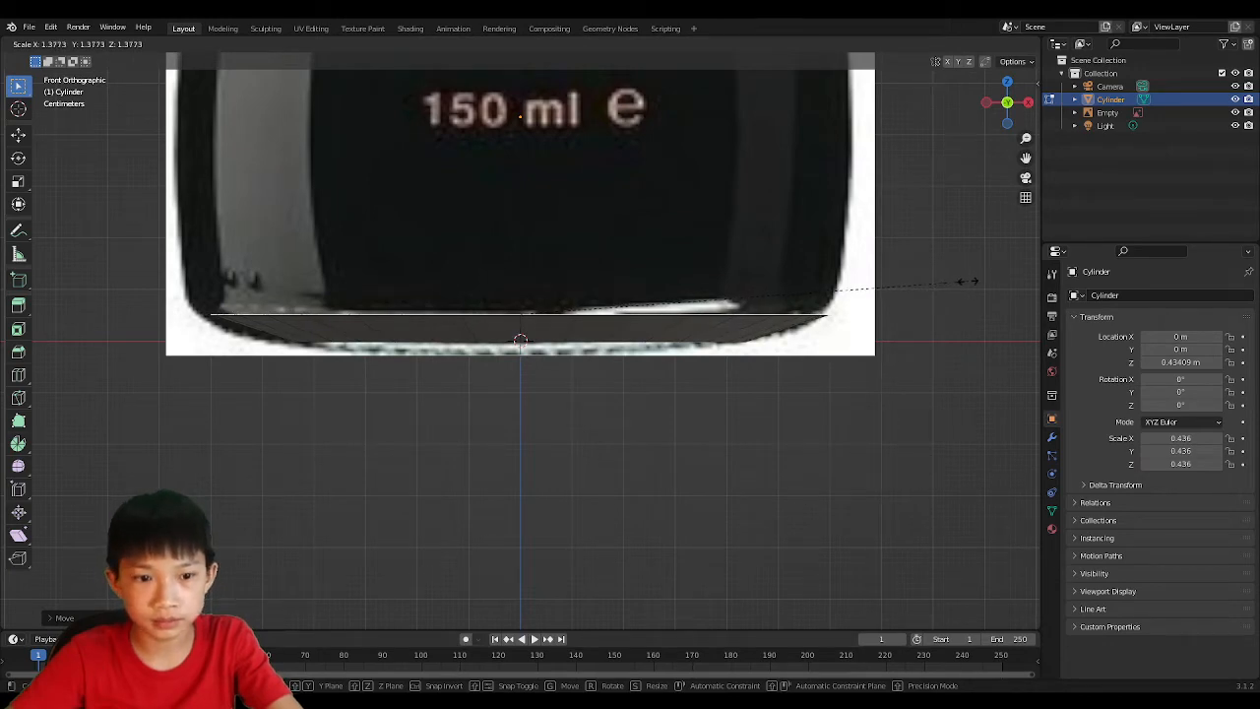
{"action": "left_click", "coordinate": [970, 281]}
{"action": "scroll", "coordinate": [874, 321], "scroll_direction": "up", "scroll_amount": 3}
{"action": "middle_click_drag", "start_coordinate": [410, 338], "coordinate": [447, 336], "text": "shift"}
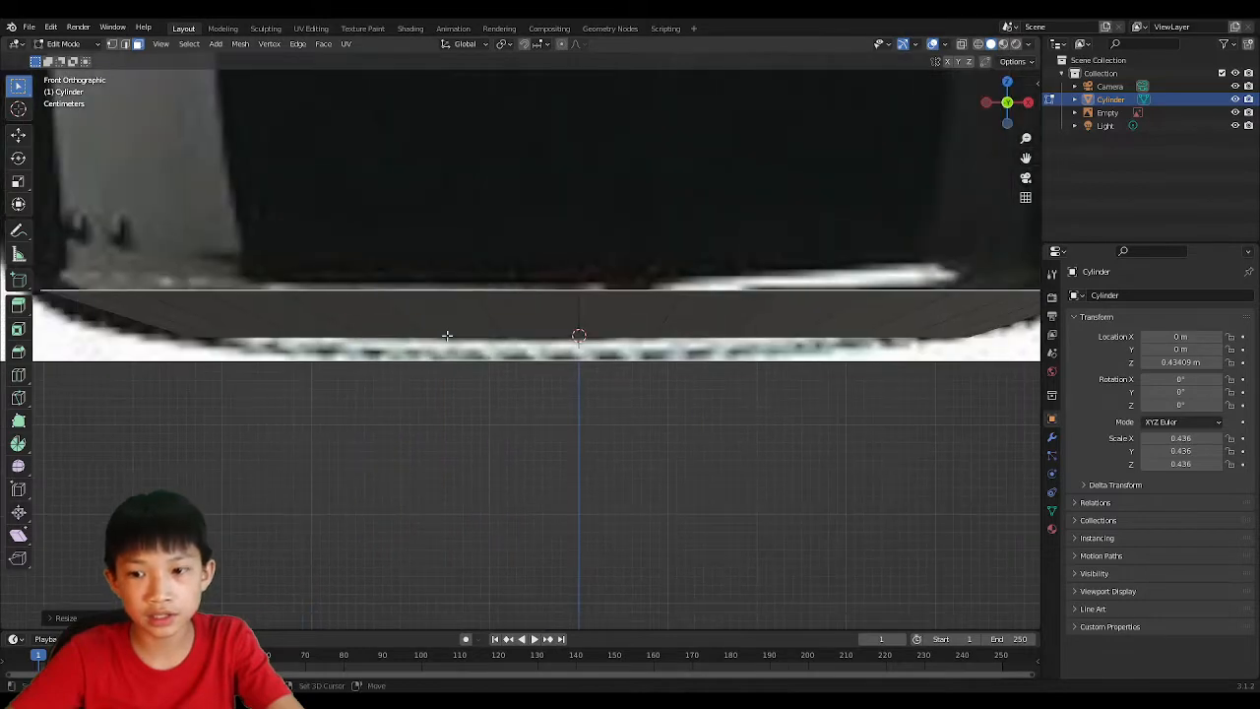
Step: Leave Edit Mode and shift the bottle image along X by about 0.018 m to centre it on the disc
{"action": "scroll", "coordinate": [483, 334], "scroll_direction": "down", "scroll_amount": 2}
{"action": "key", "text": "Tab"}
{"action": "left_click", "coordinate": [493, 234]}
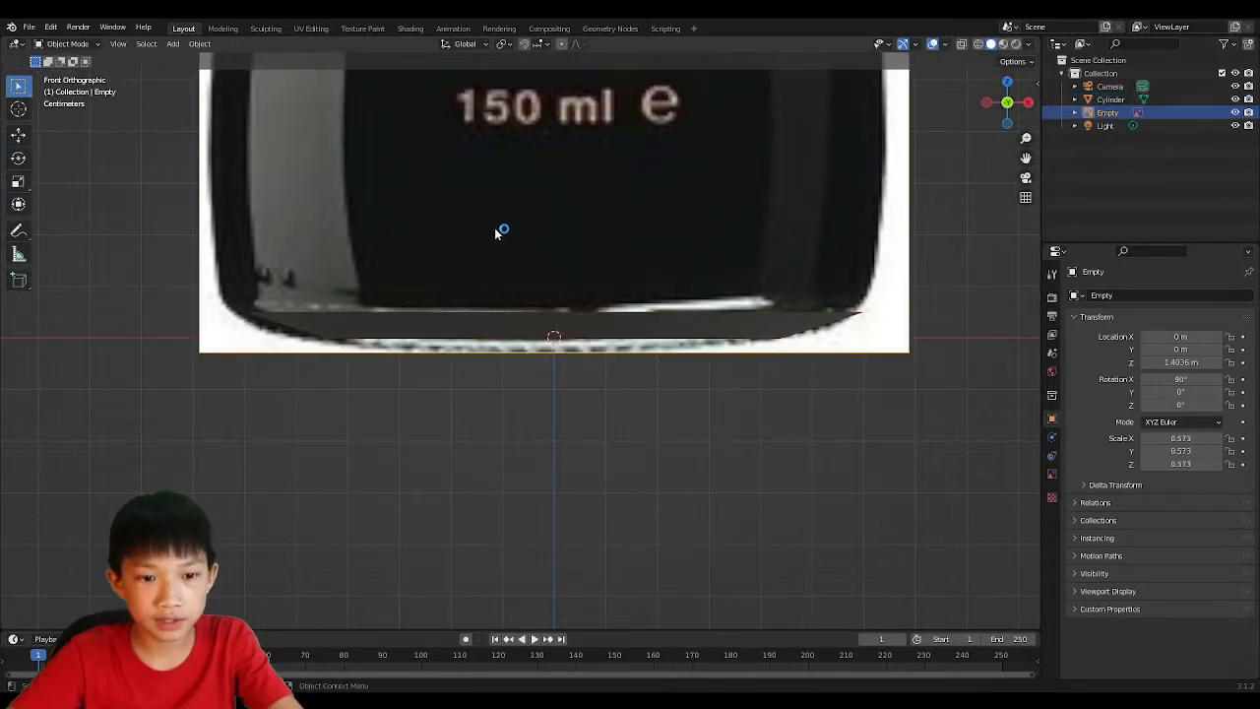
{"action": "key", "text": "g"}
{"action": "key", "text": "x"}
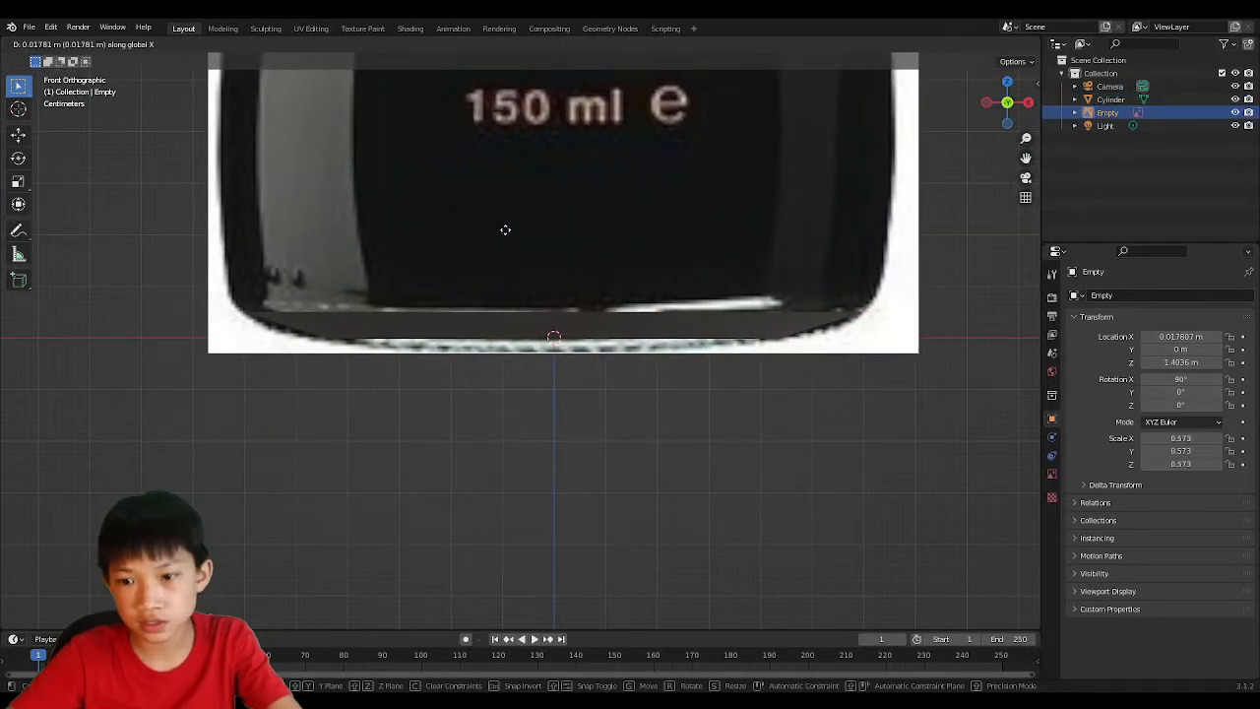
{"action": "left_click", "coordinate": [505, 231]}
Step: Edit the cylinder again and extrude its top face upward twice, widening each new ring to the bottle's outline
{"action": "left_click", "coordinate": [491, 311]}
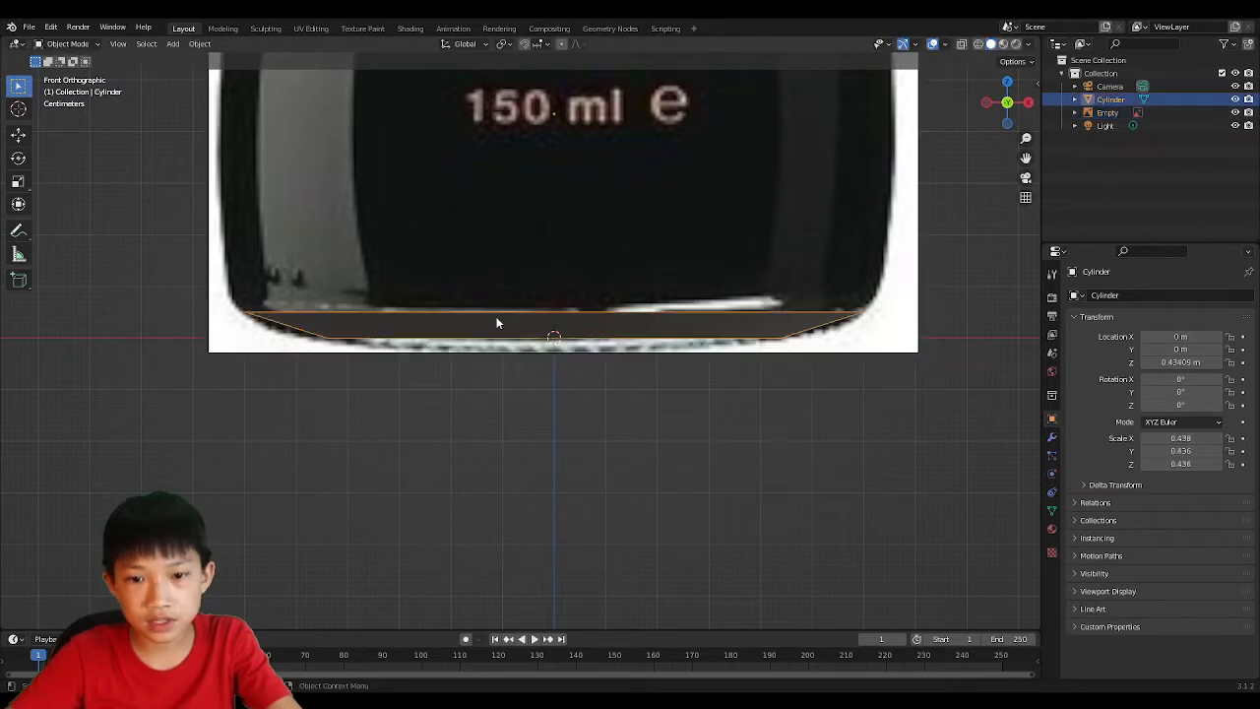
{"action": "key", "text": "Tab"}
{"action": "key", "text": "e"}
{"action": "left_click", "coordinate": [510, 290]}
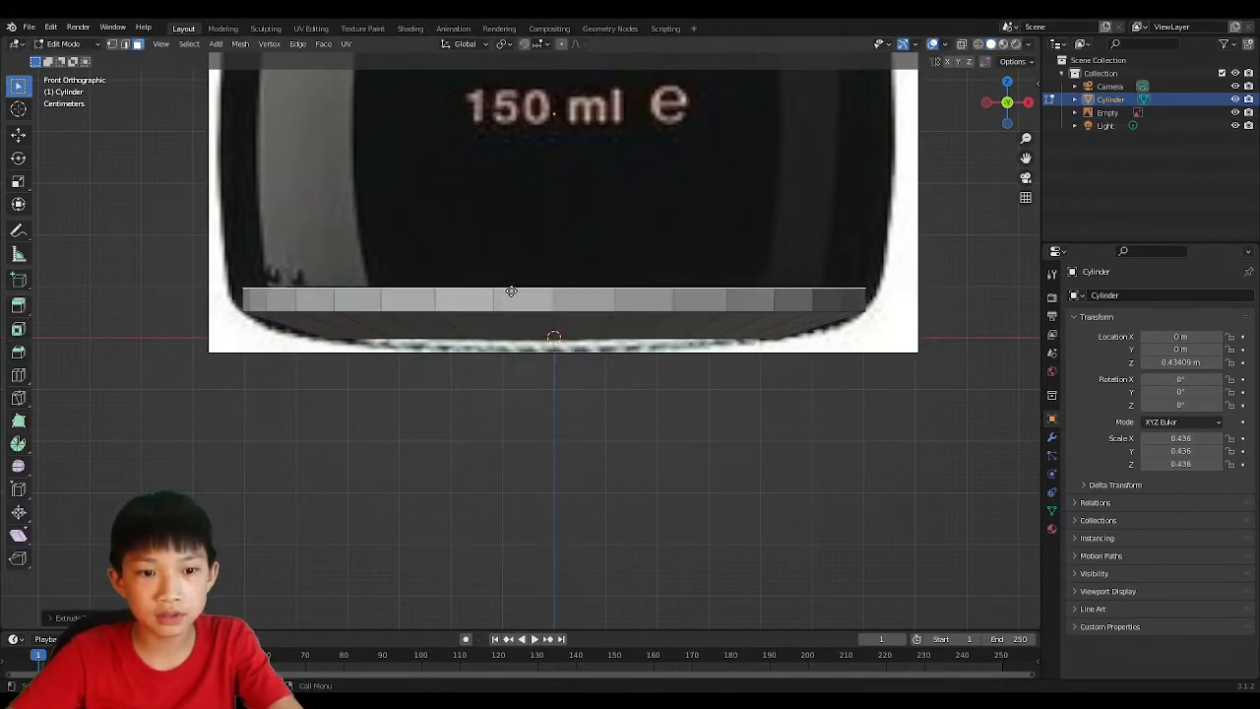
{"action": "key", "text": "s"}
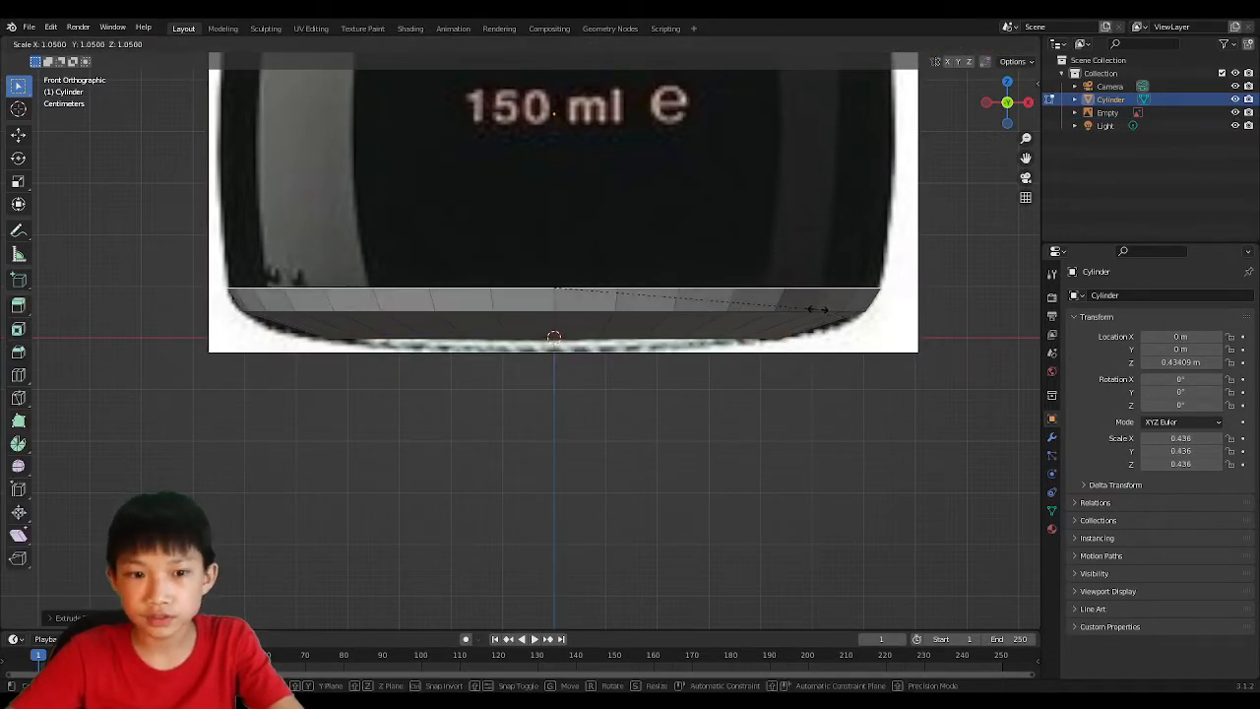
{"action": "scroll", "coordinate": [798, 291], "scroll_direction": "down", "scroll_amount": 3}
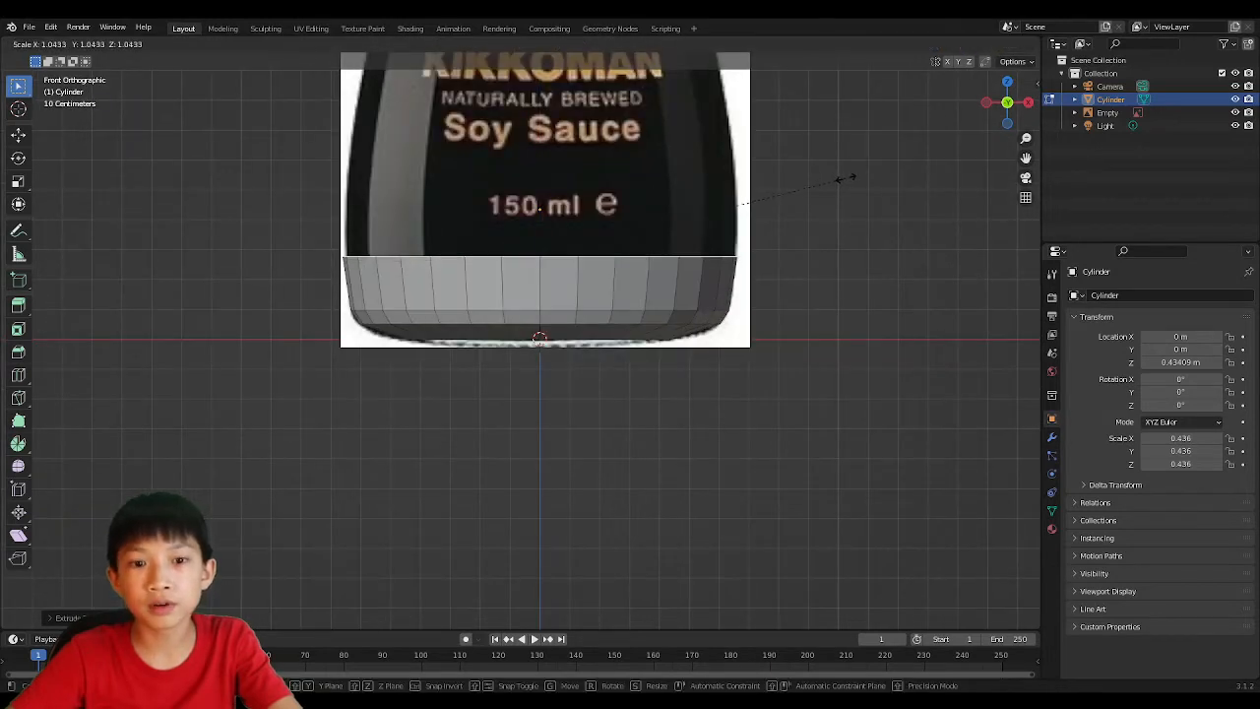
{"action": "left_click", "coordinate": [839, 174]}
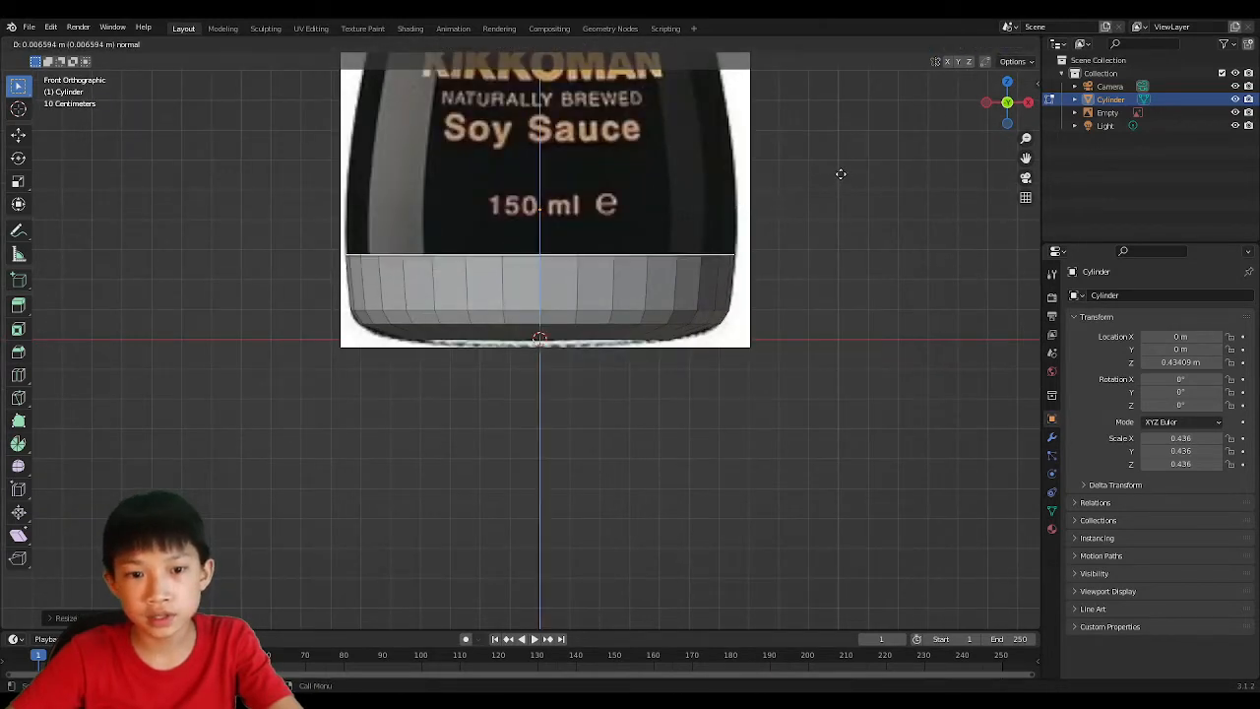
Step: Extrude the top face up to the "150 ml" text, keeping its width at scale 1.0
{"action": "key", "text": "e"}
{"action": "left_click", "coordinate": [843, 133]}
{"action": "key", "text": "s"}
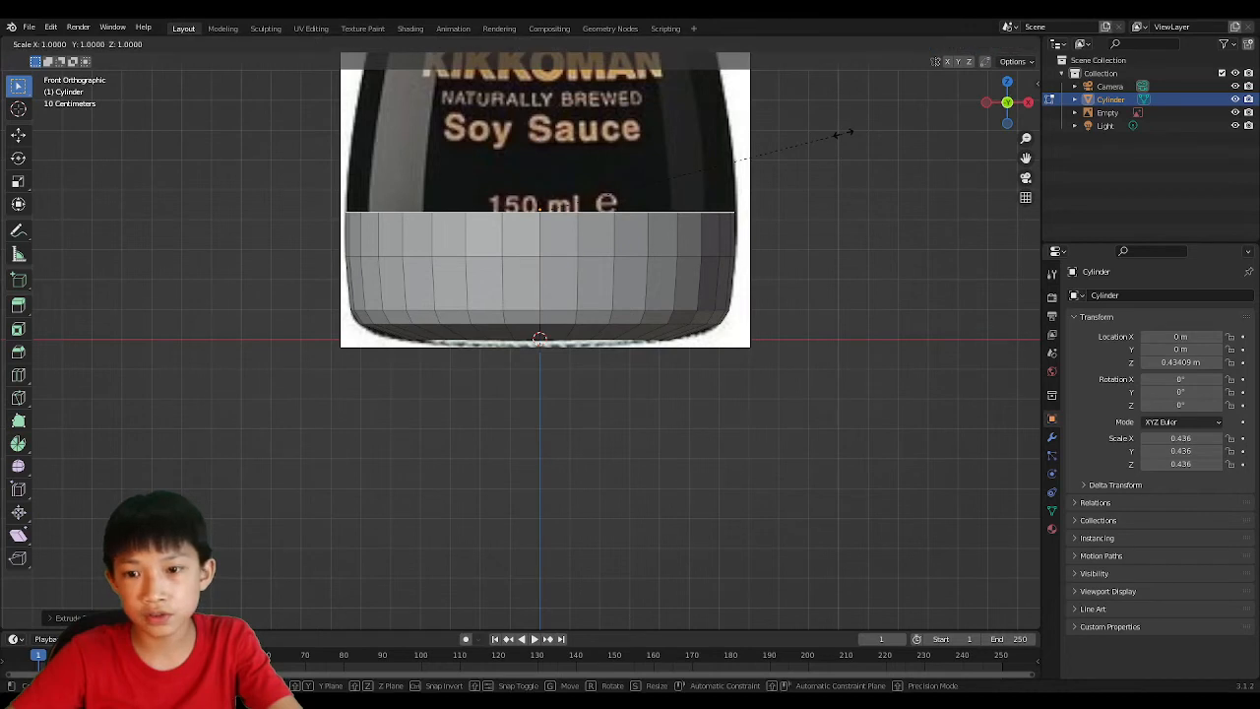
{"action": "left_click", "coordinate": [842, 132]}
Step: Extrude the top face up to the "Soy Sauce" text and scale it to about 0.96 to match the outline
{"action": "scroll", "coordinate": [795, 168], "scroll_direction": "down", "scroll_amount": 1}
{"action": "middle_click_drag", "start_coordinate": [795, 168], "coordinate": [794, 239], "text": "shift"}
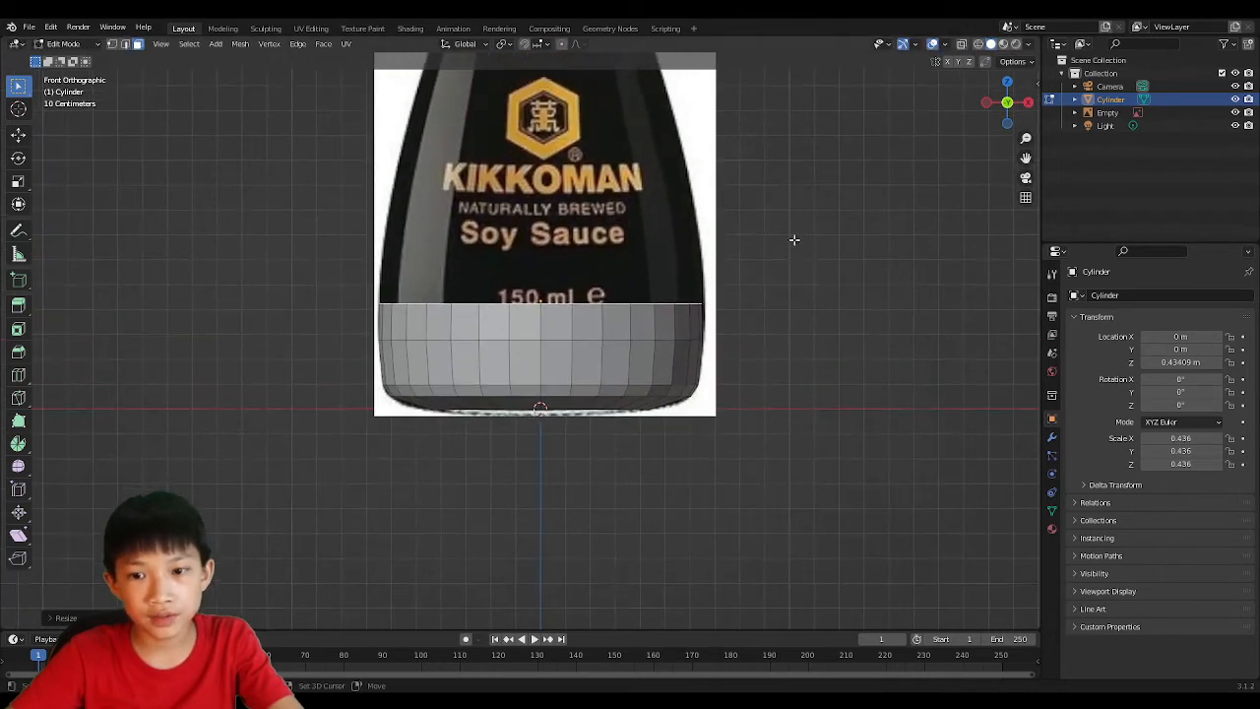
{"action": "key", "text": "e"}
{"action": "left_click", "coordinate": [796, 182]}
{"action": "key", "text": "s"}
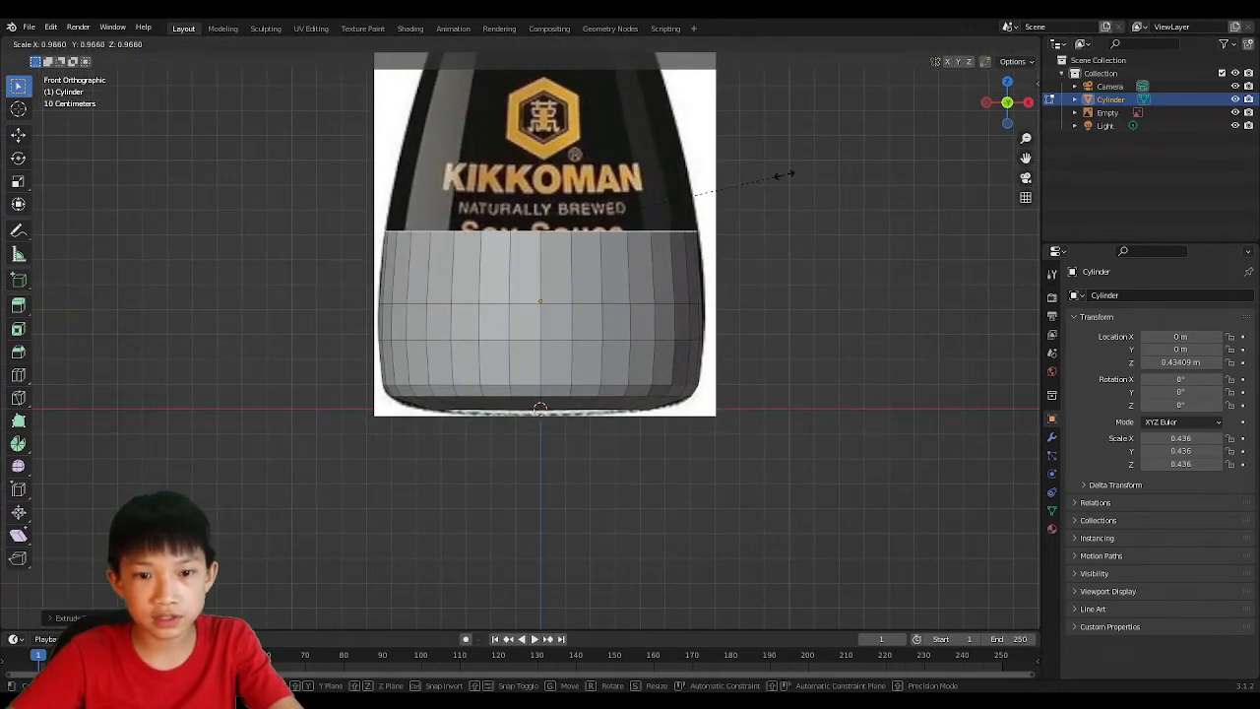
{"action": "left_click", "coordinate": [785, 169]}
Step: Extrude the top face up to the hexagonal emblem and scale it to about 0.87 to follow the taper
{"action": "middle_click_drag", "start_coordinate": [785, 167], "coordinate": [755, 316], "text": "shift"}
{"action": "key", "text": "e"}
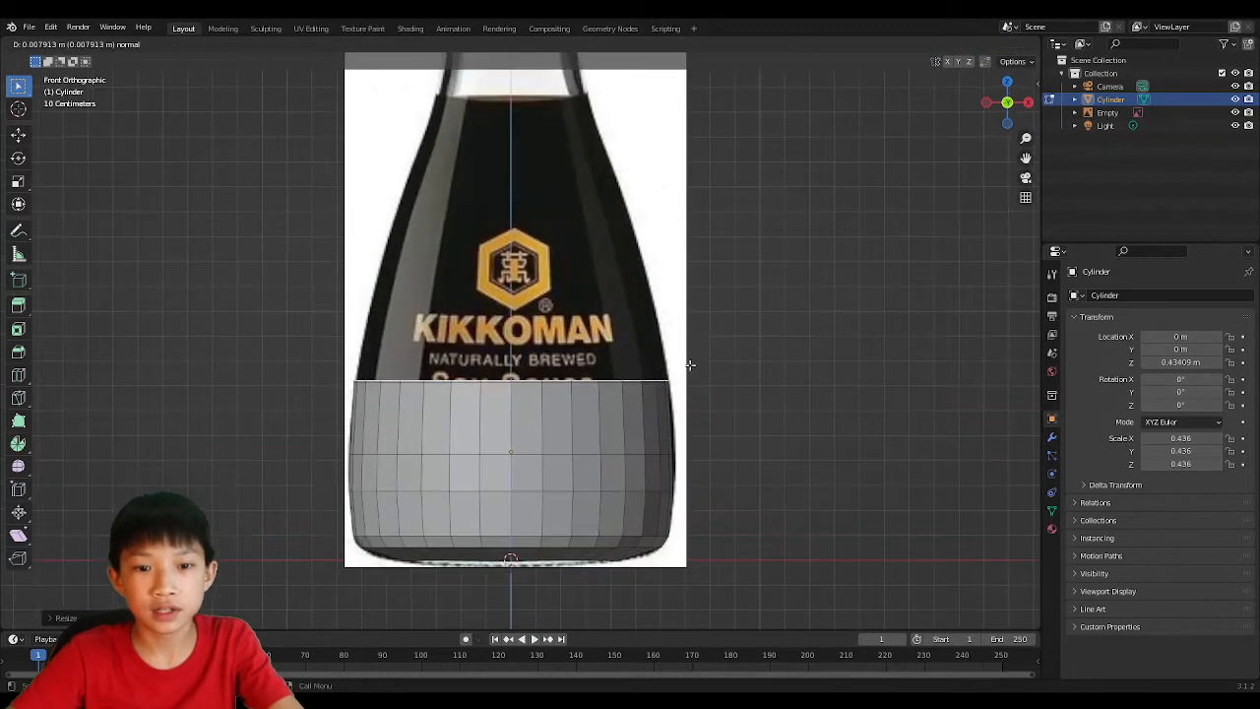
{"action": "left_click", "coordinate": [709, 279]}
{"action": "key", "text": "s"}
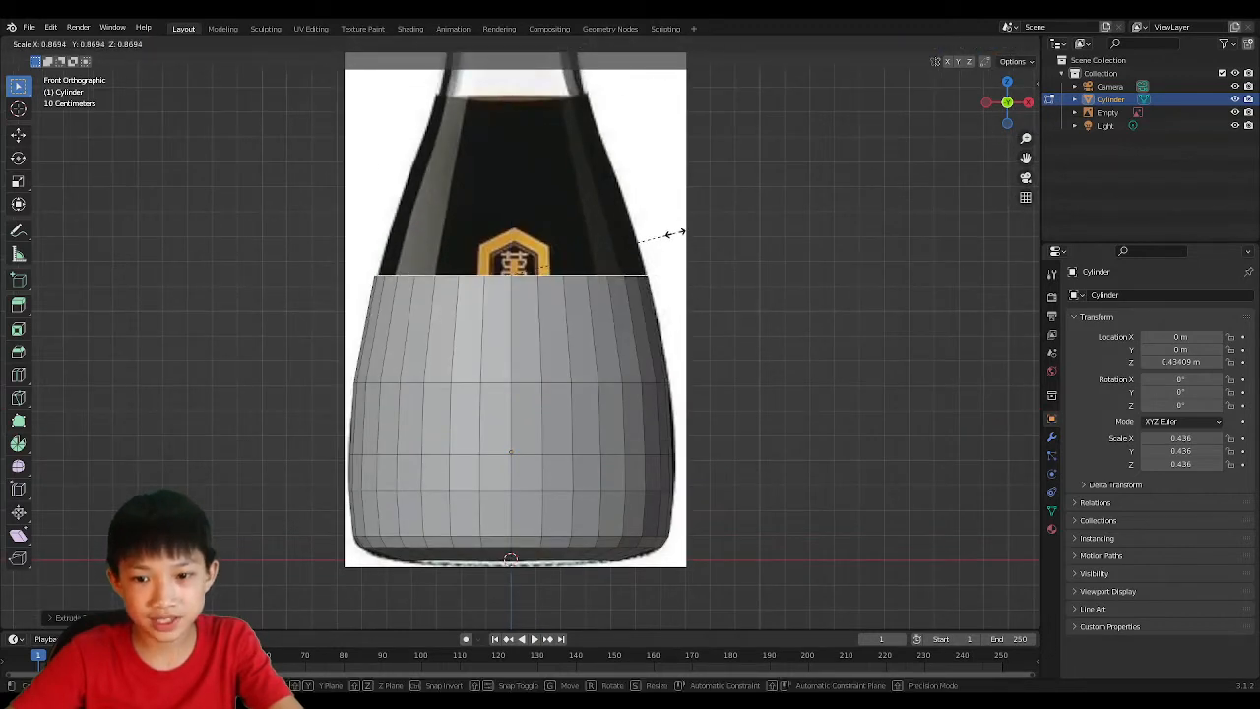
{"action": "left_click", "coordinate": [678, 233]}
Step: Extrude the top face above the hexagonal emblem and narrow it to the bottle's outline
{"action": "key", "text": "e"}
{"action": "left_click", "coordinate": [683, 147]}
{"action": "key", "text": "s"}
{"action": "left_click", "coordinate": [651, 156]}
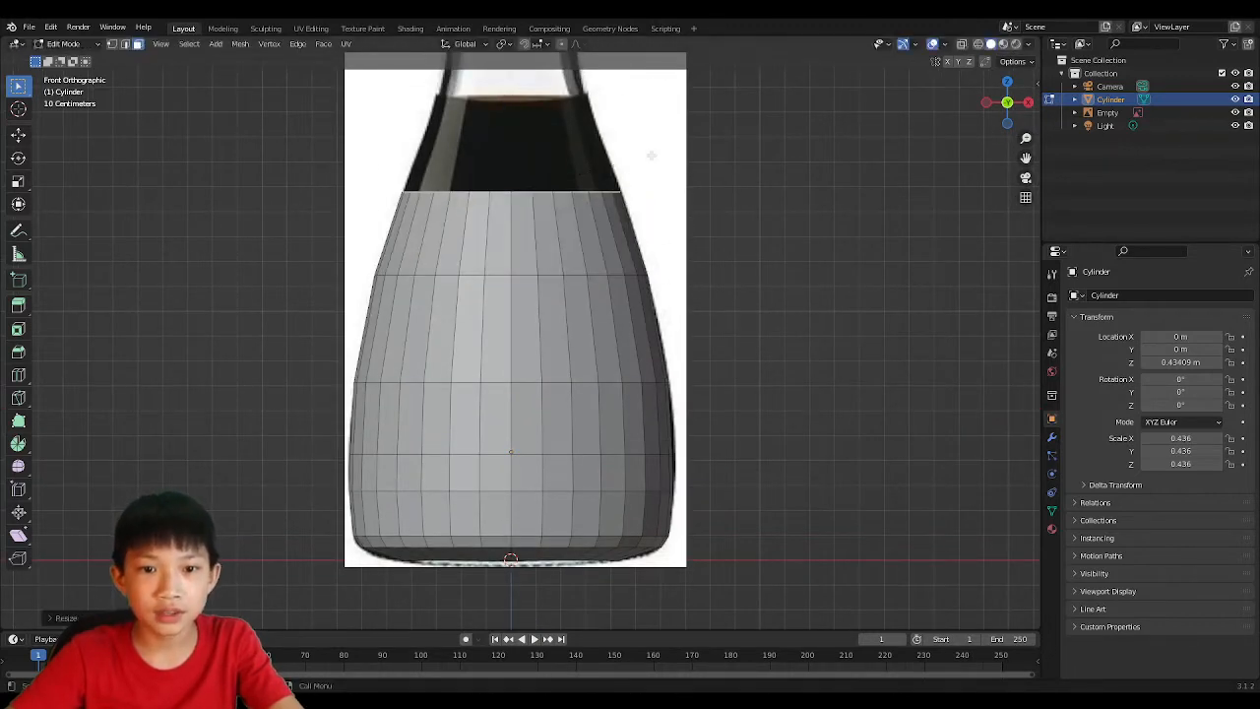
Step: Extrude the top face up to just below the top of the dark liquid and scale it to about 0.72
{"action": "key", "text": "e"}
{"action": "left_click", "coordinate": [664, 82]}
{"action": "key", "text": "s"}
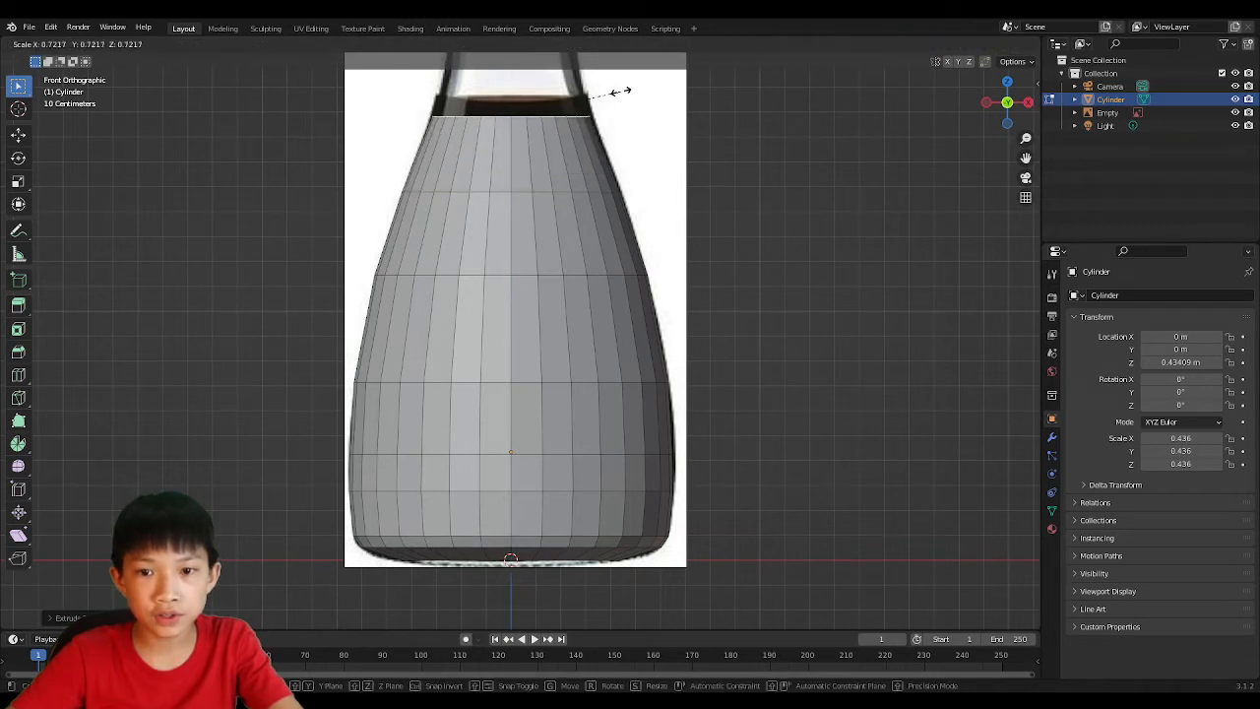
{"action": "left_click", "coordinate": [620, 91]}
Step: Extrude the top face up to the base of the clear glass neck and scale it to about 0.9
{"action": "middle_click_drag", "start_coordinate": [624, 93], "coordinate": [560, 368], "text": "shift"}
{"action": "key", "text": "e"}
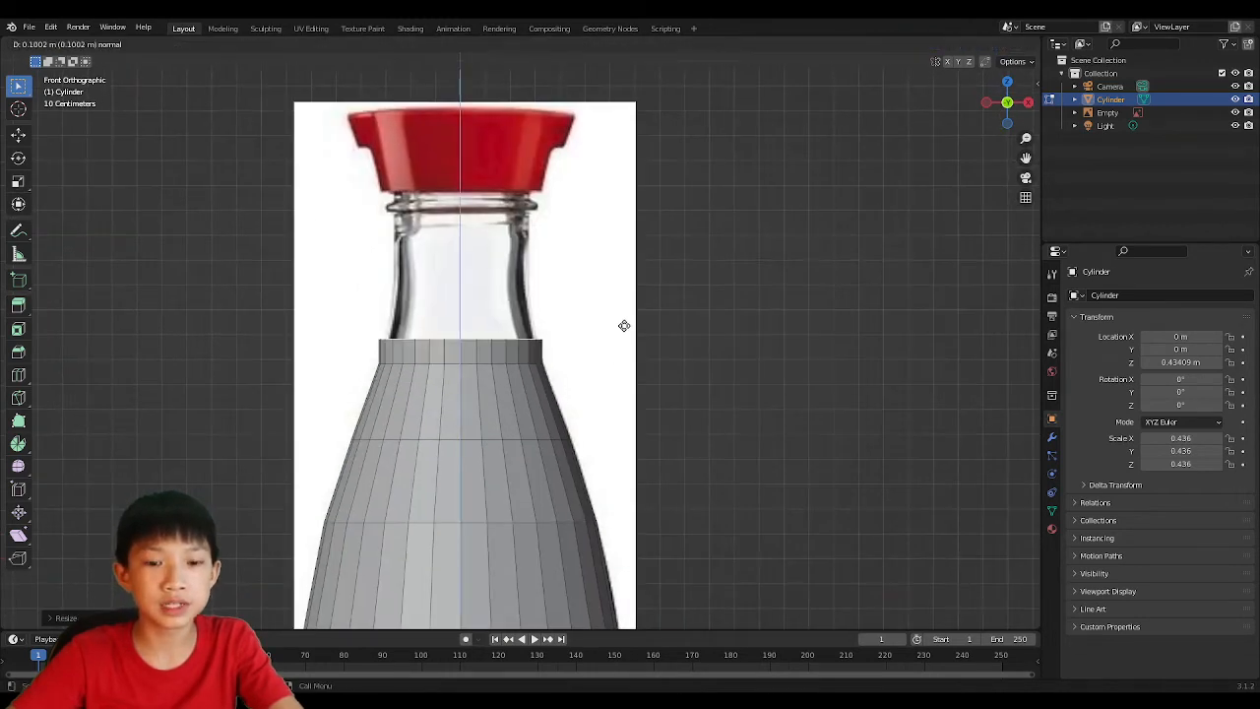
{"action": "left_click", "coordinate": [628, 316]}
{"action": "key", "text": "s"}
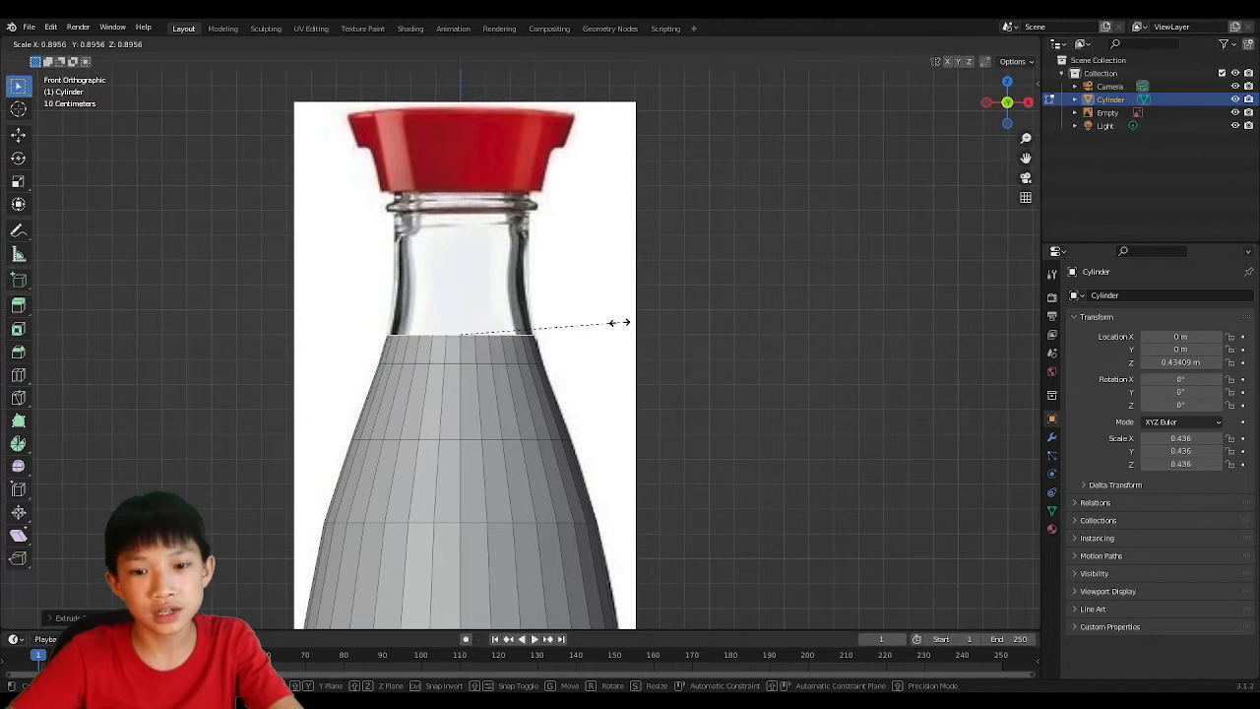
{"action": "left_click", "coordinate": [618, 322]}
Step: Extrude the top face to mid-neck scaled to about 0.87, and extrude it straight up again to just below the neck ring
{"action": "key", "text": "e"}
{"action": "left_click", "coordinate": [616, 267]}
{"action": "key", "text": "s"}
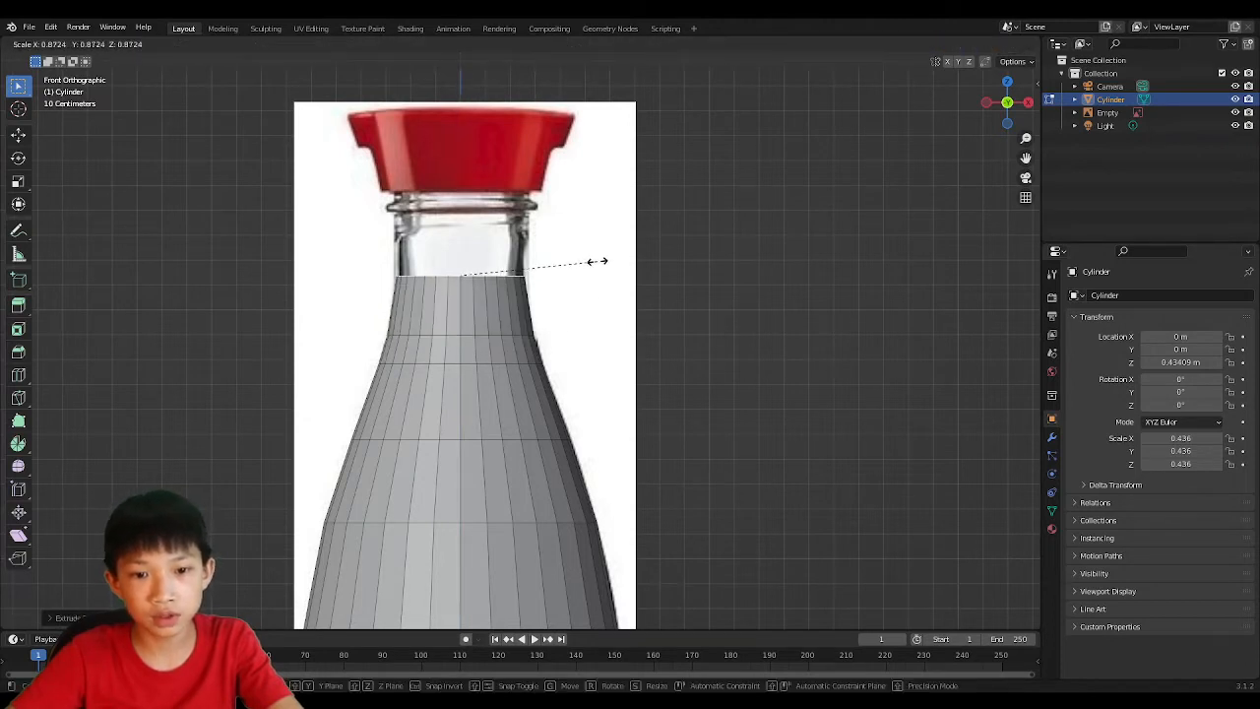
{"action": "left_click", "coordinate": [603, 262]}
{"action": "key", "text": "e"}
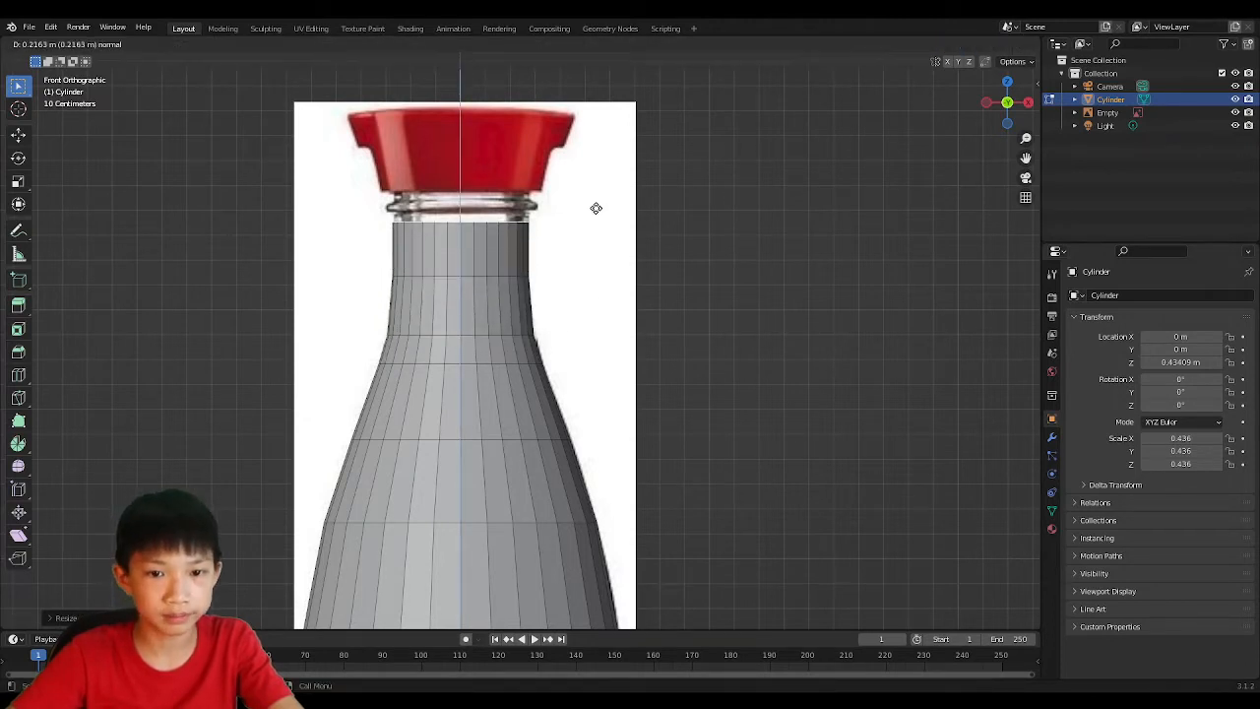
{"action": "left_click", "coordinate": [596, 203]}
Step: Extrude the top face about 0.024 m up to the underside of the neck ring and scale it inward to about 0.87
{"action": "middle_click_drag", "start_coordinate": [545, 298], "coordinate": [509, 352]}
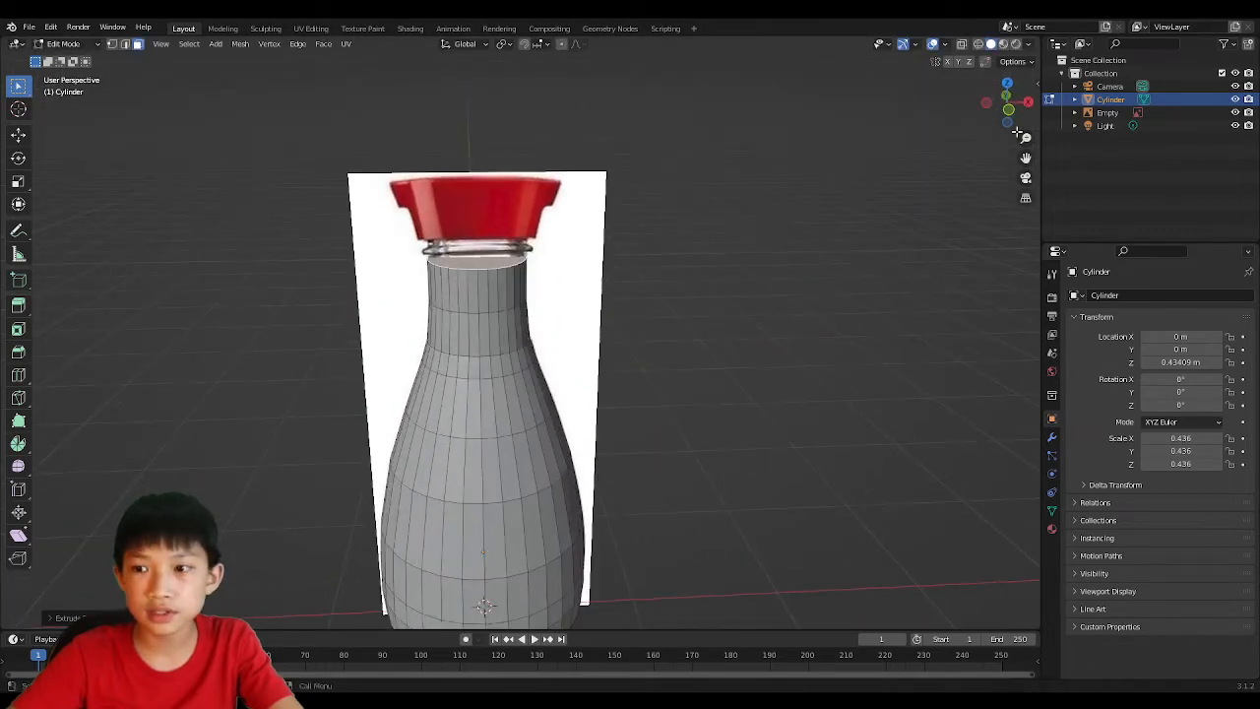
{"action": "middle_click_drag", "start_coordinate": [709, 295], "coordinate": [636, 306]}
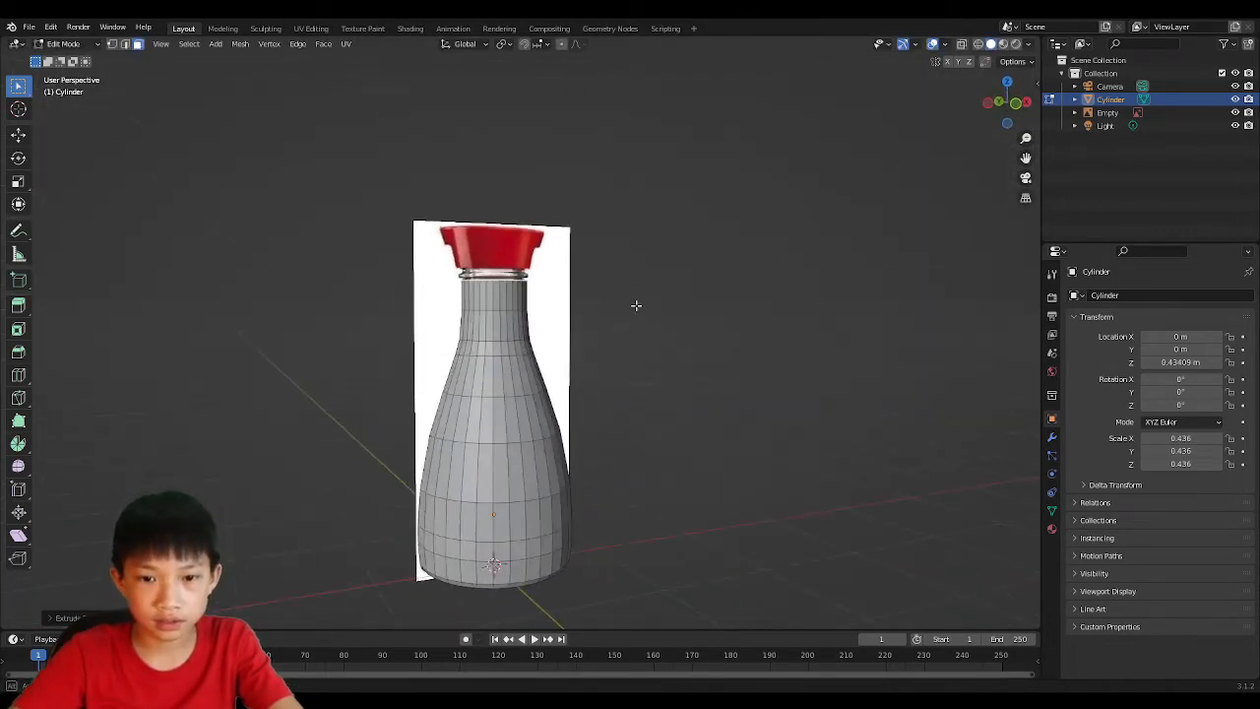
{"action": "left_click", "coordinate": [1017, 105]}
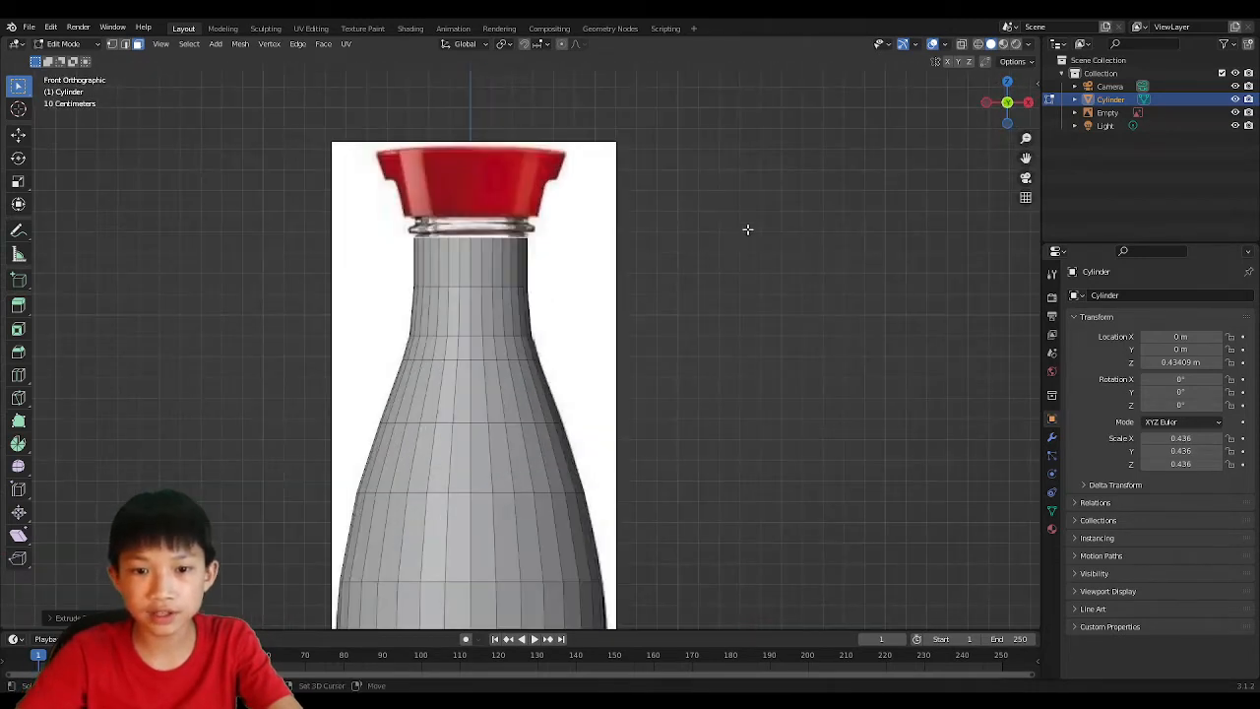
{"action": "scroll", "coordinate": [647, 417], "scroll_direction": "up", "scroll_amount": 6}
{"action": "scroll", "coordinate": [630, 430], "scroll_direction": "up", "scroll_amount": 2}
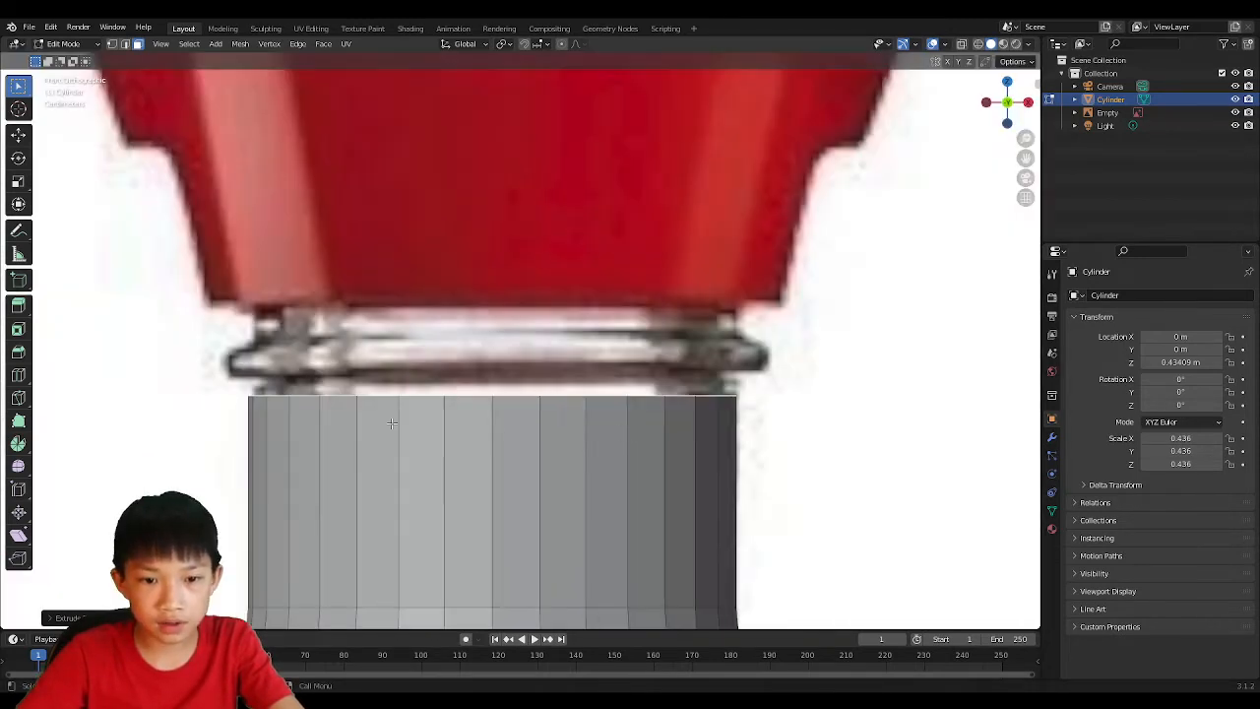
{"action": "key", "text": "e"}
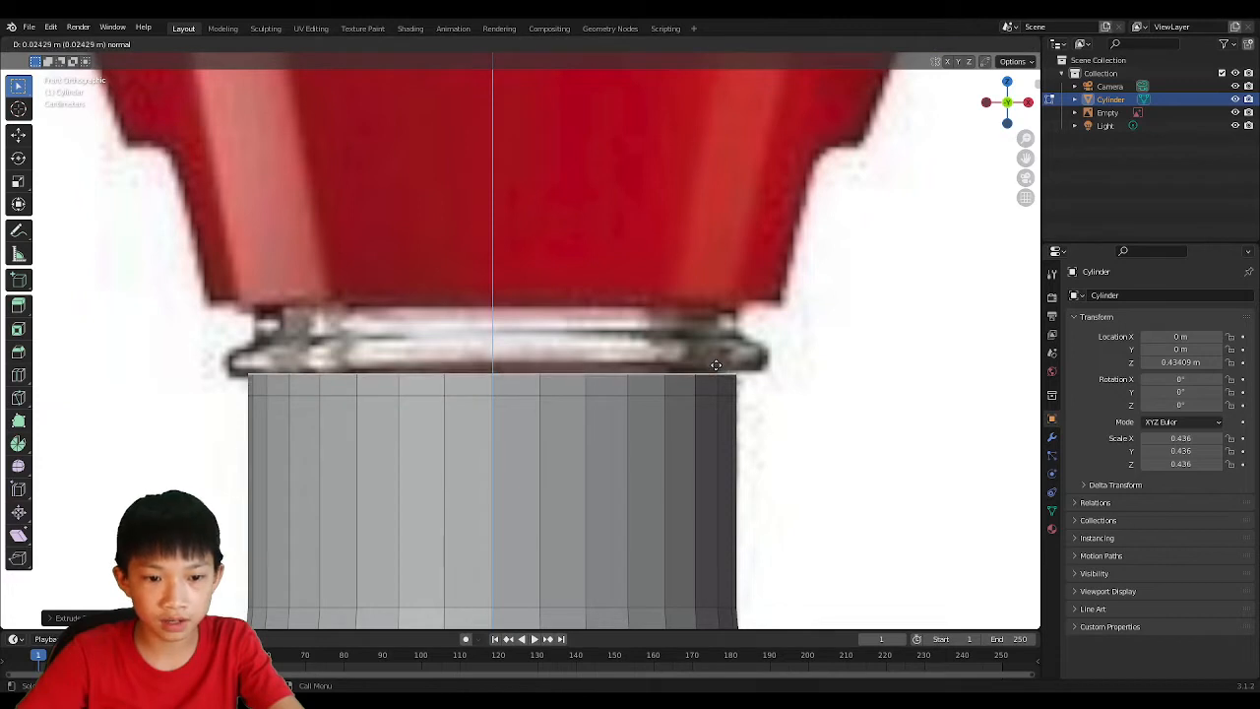
{"action": "key", "text": "s"}
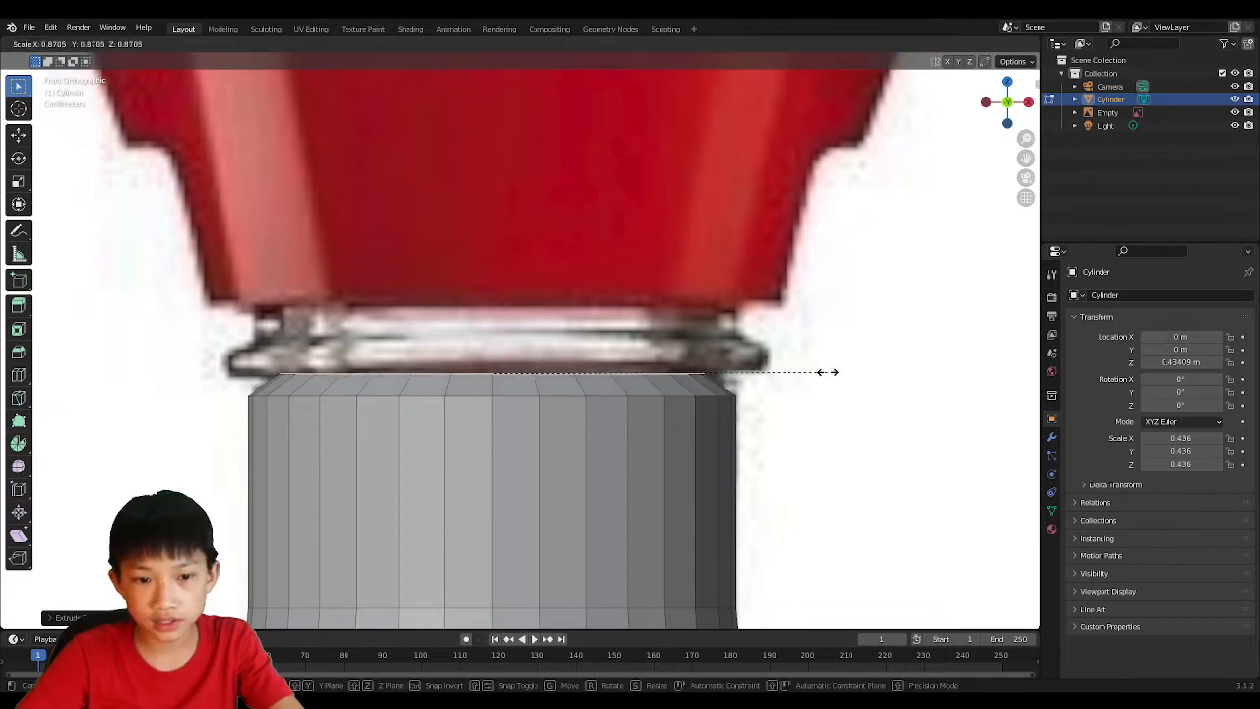
{"action": "left_click", "coordinate": [828, 373]}
Step: Form the neck ring's rim by extruding the top face in place, scaling it out to the ring's width and extruding it upward
{"action": "key", "text": "e"}
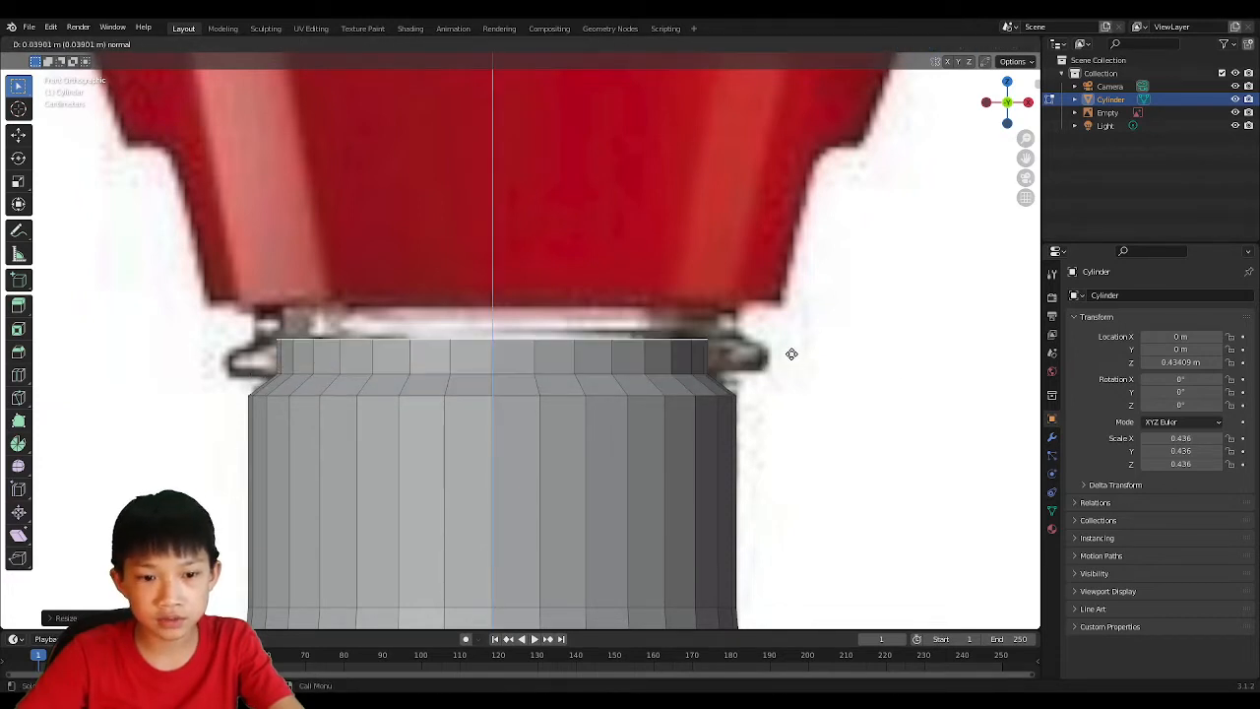
{"action": "key", "text": "Escape"}
{"action": "key", "text": "s"}
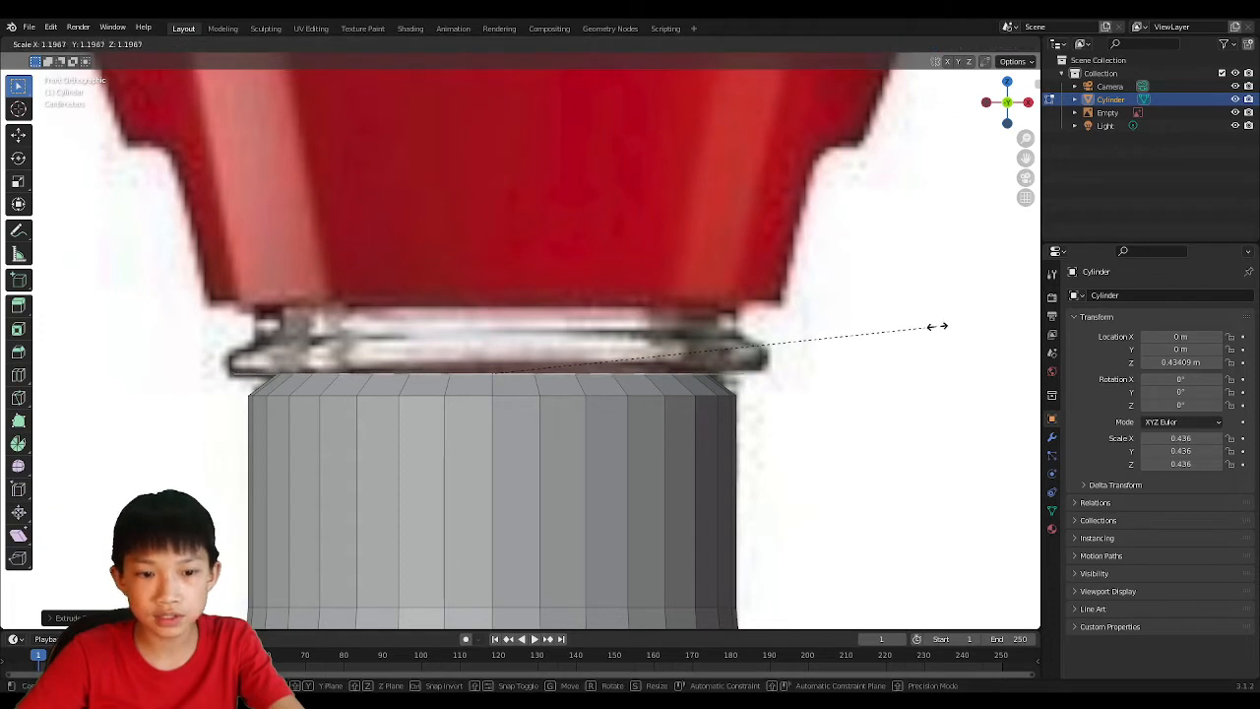
{"action": "left_click", "coordinate": [948, 324]}
{"action": "key", "text": "e"}
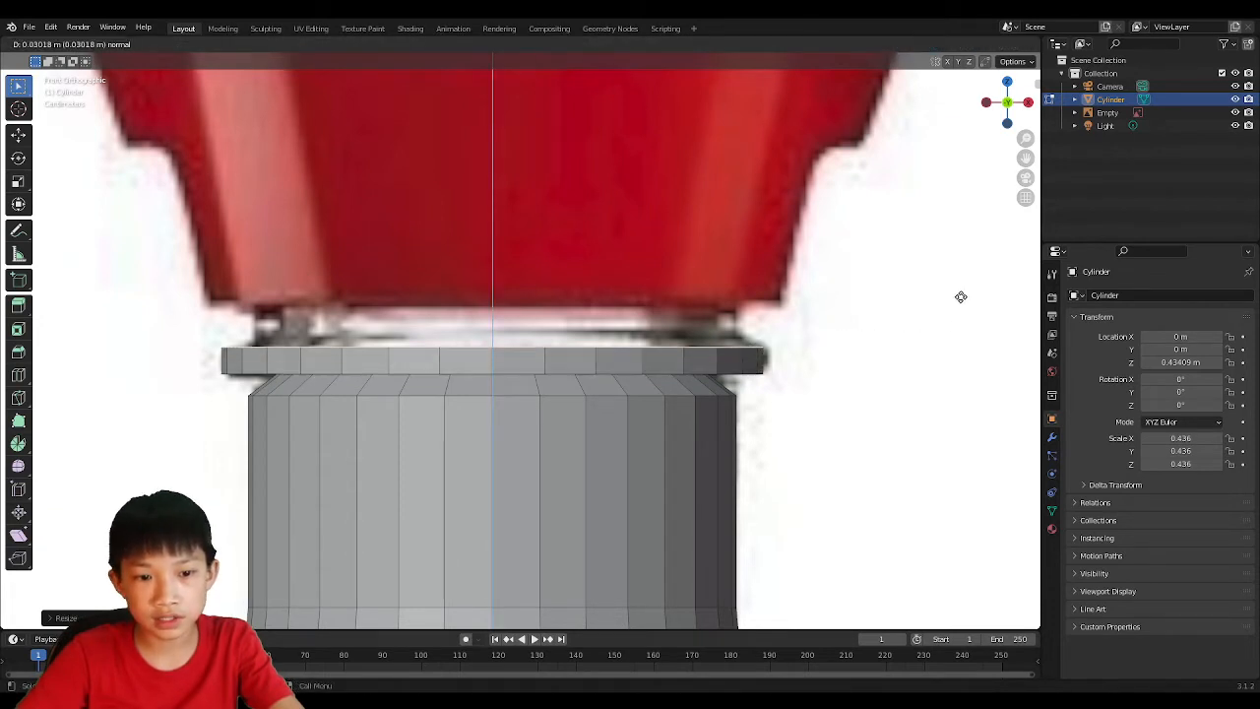
{"action": "left_click", "coordinate": [963, 293]}
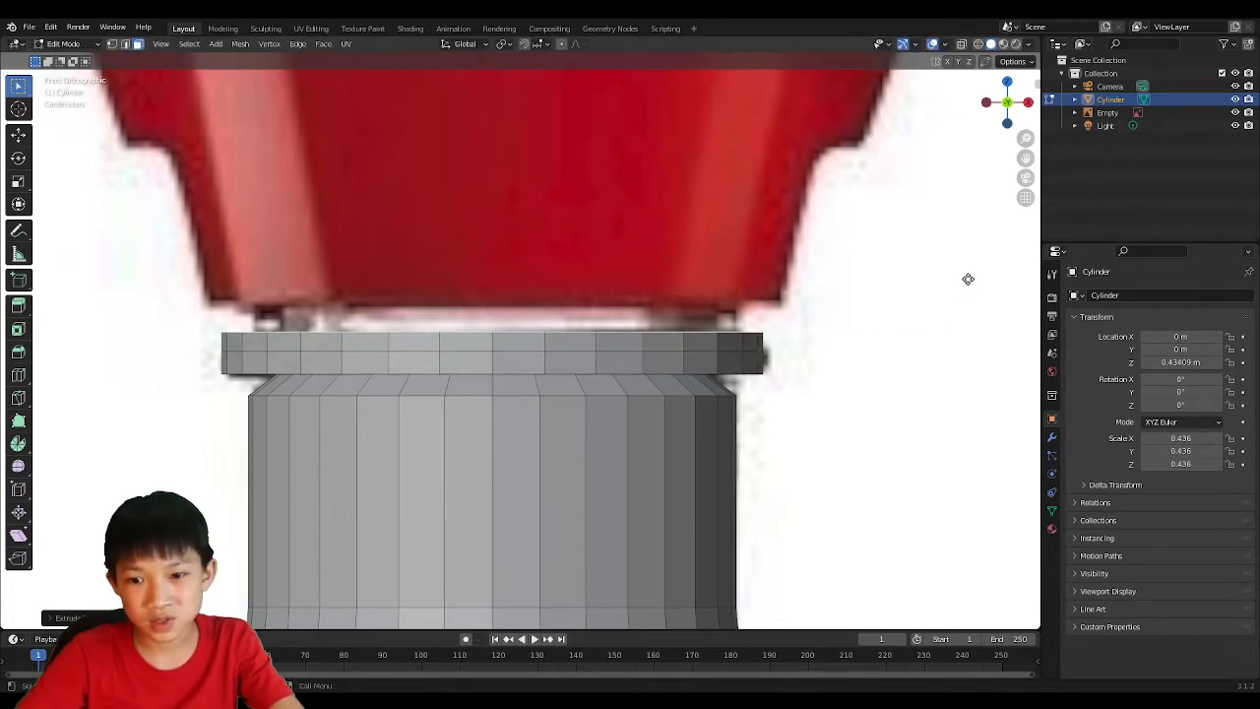
Step: Scale the neck ring's upper face inward and extrude it about 0.028 m up to the base of the red cap
{"action": "key", "text": "s"}
{"action": "left_click", "coordinate": [914, 288]}
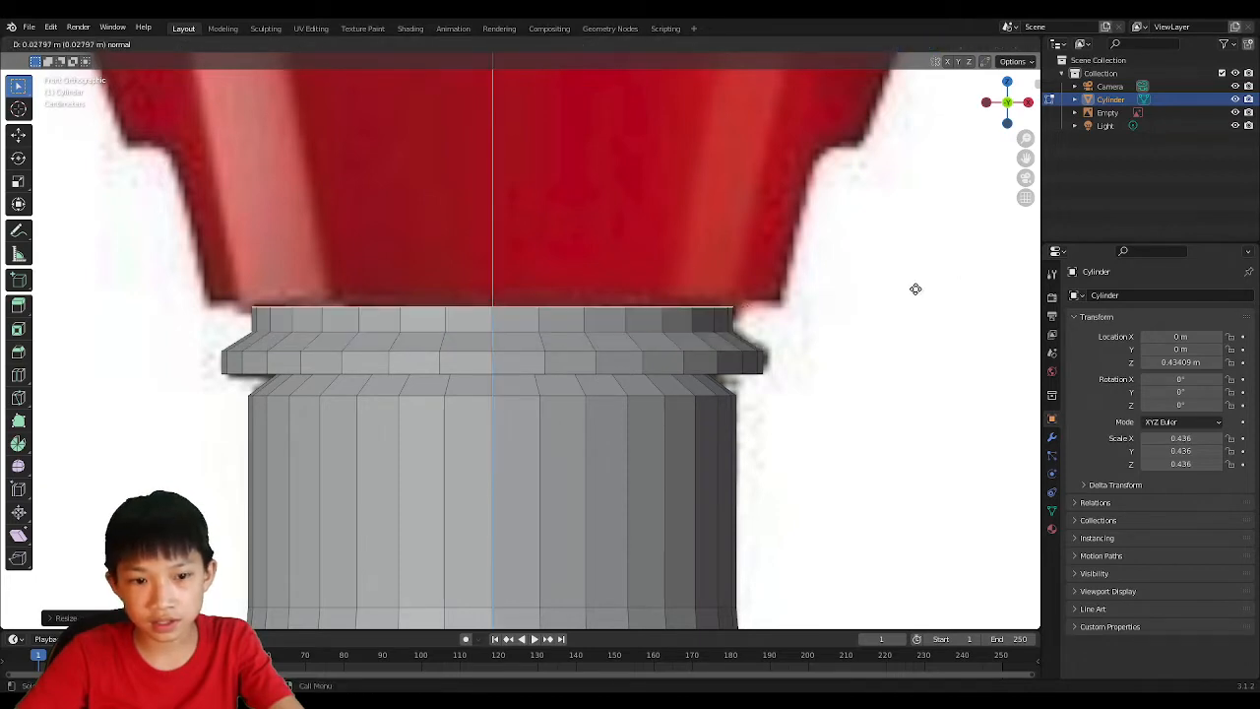
{"action": "scroll", "coordinate": [664, 421], "scroll_direction": "down", "scroll_amount": 2}
{"action": "middle_click_drag", "start_coordinate": [663, 422], "coordinate": [874, 335]}
{"action": "scroll", "coordinate": [474, 399], "scroll_direction": "down", "scroll_amount": 3}
{"action": "scroll", "coordinate": [474, 400], "scroll_direction": "down", "scroll_amount": 1}
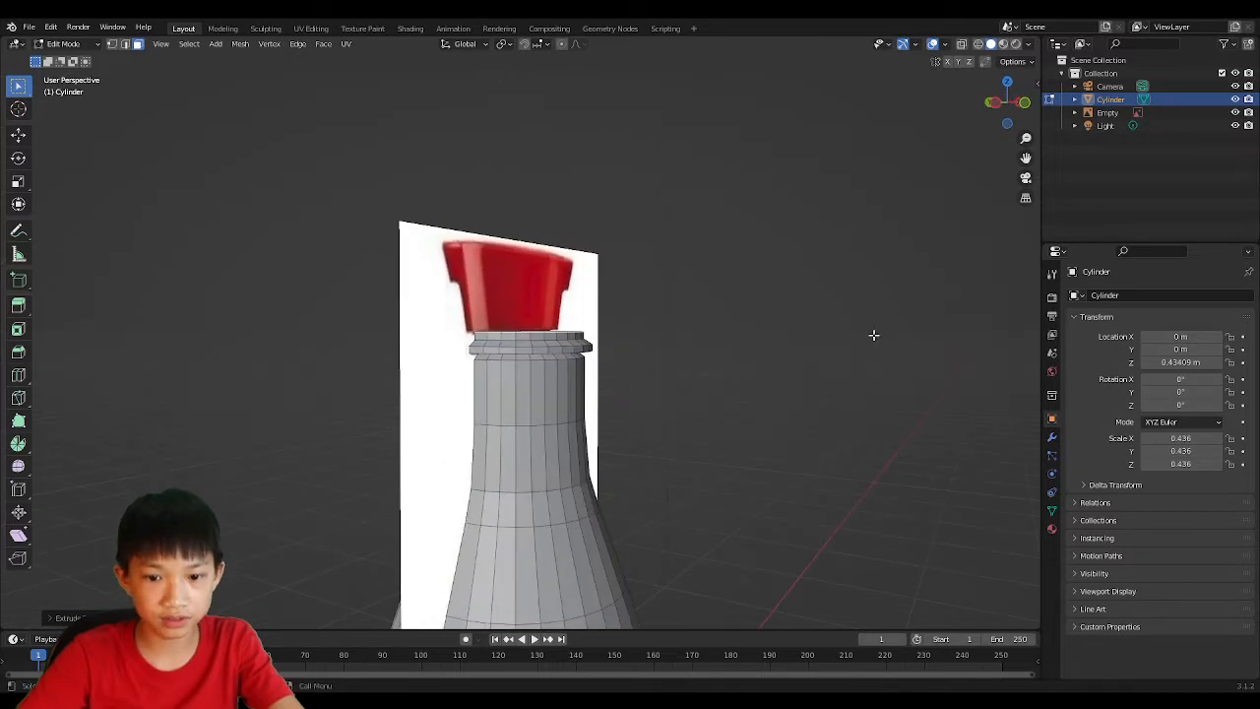
Step: Scale the top face outward to about 1.17 to match the width of the red cap's base in front view
{"action": "left_click", "coordinate": [1027, 113]}
{"action": "scroll", "coordinate": [546, 354], "scroll_direction": "up", "scroll_amount": 5}
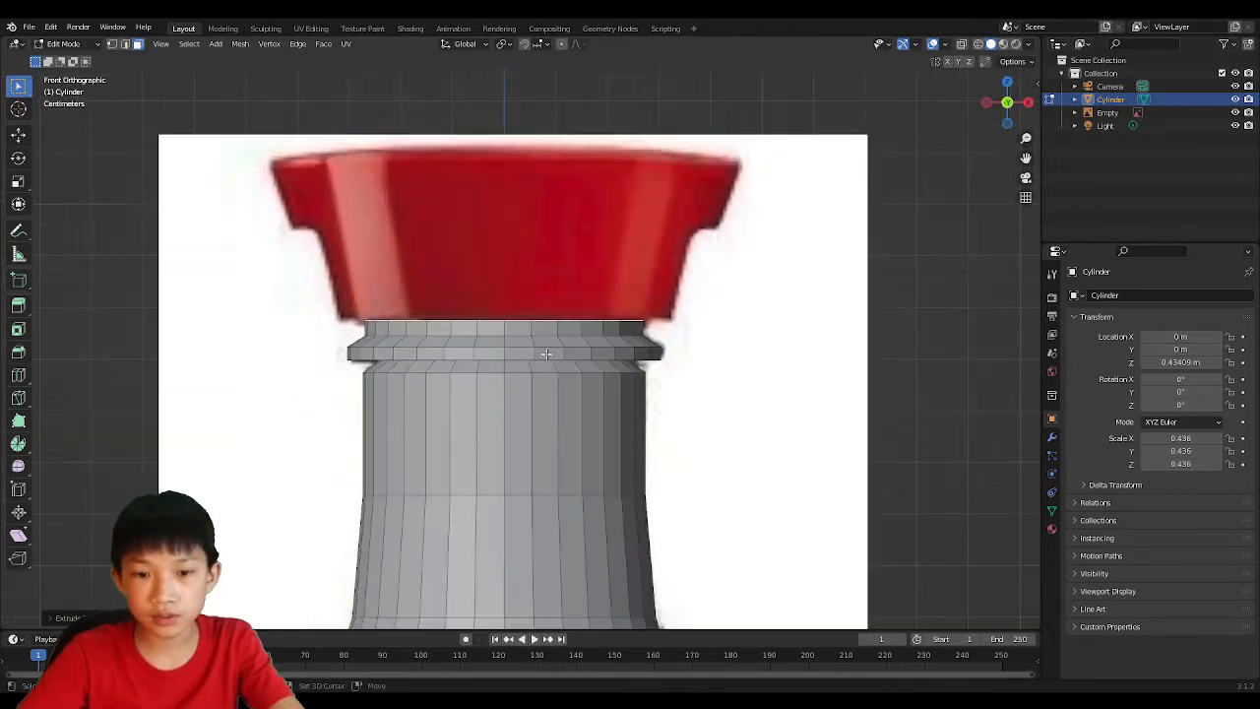
{"action": "scroll", "coordinate": [543, 572], "scroll_direction": "up", "scroll_amount": 3}
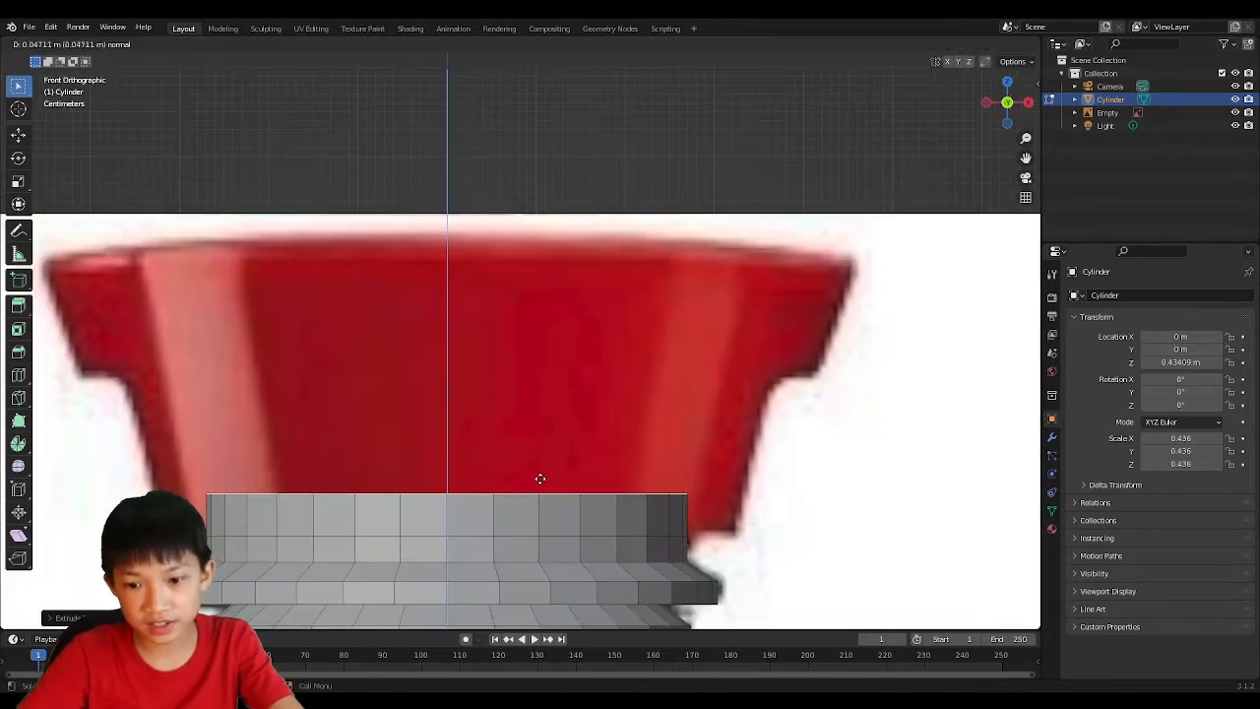
{"action": "scroll", "coordinate": [532, 484], "scroll_direction": "down", "scroll_amount": 4}
{"action": "key", "text": "s"}
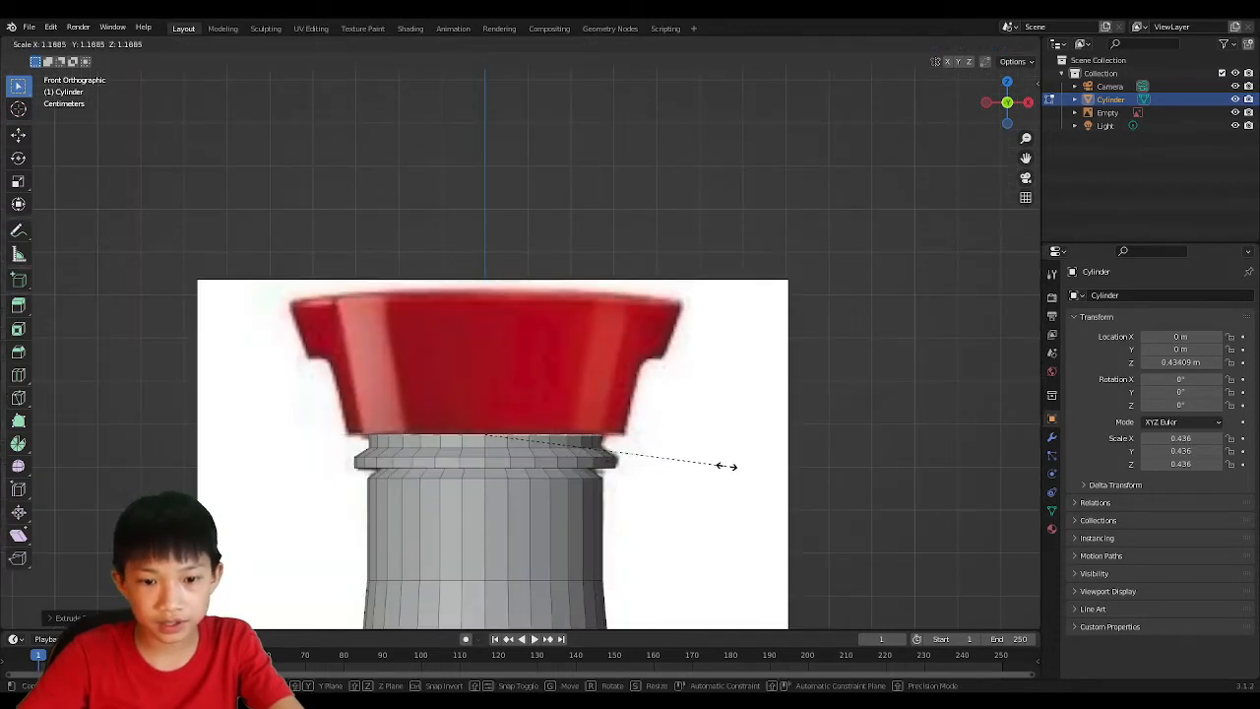
{"action": "left_click", "coordinate": [727, 466]}
Step: Extrude the cap's lower section up to the step in its outline, widen its top face and adjust its height along Z
{"action": "key", "text": "e"}
{"action": "left_click", "coordinate": [737, 386]}
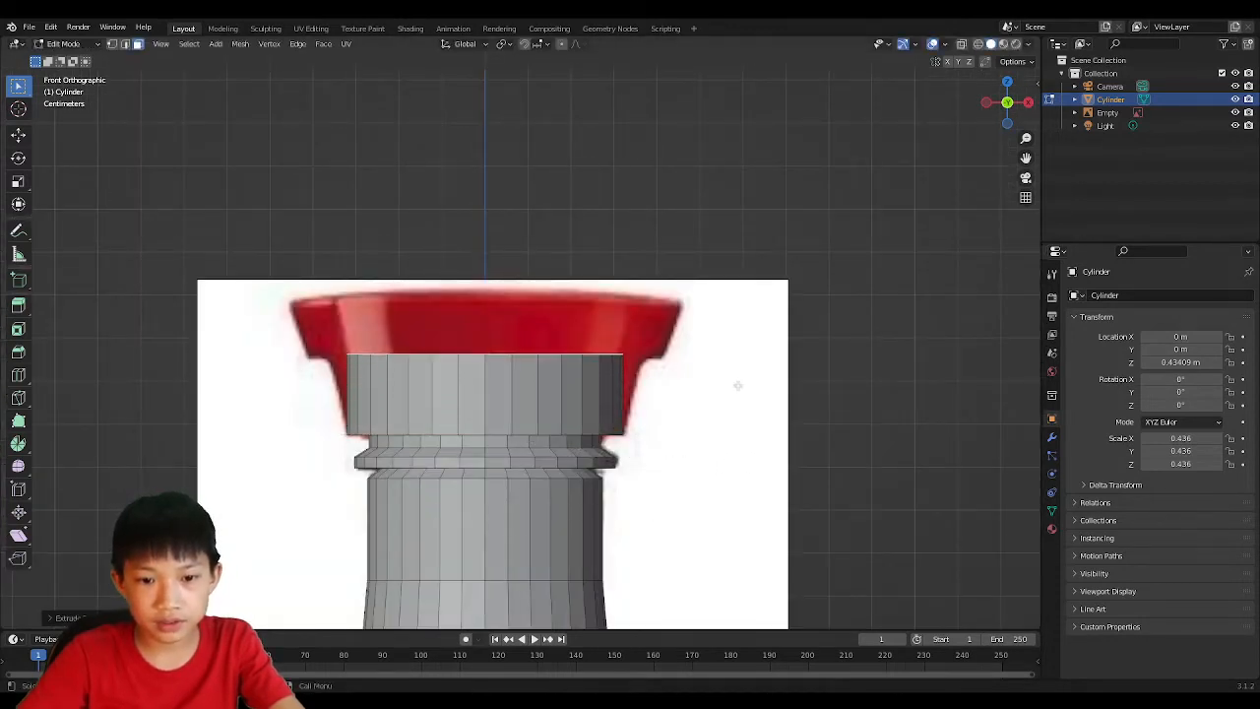
{"action": "key", "text": "s"}
{"action": "left_click", "coordinate": [774, 376]}
{"action": "key", "text": "g"}
{"action": "key", "text": "z"}
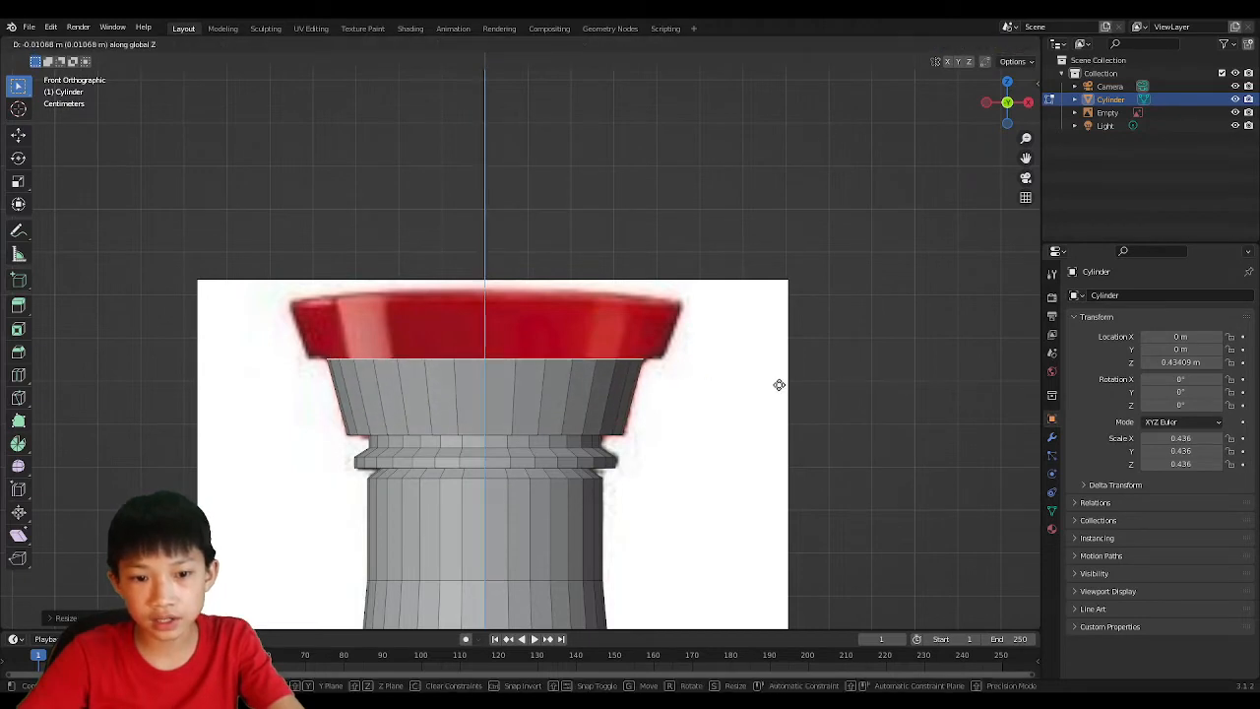
{"action": "key", "text": "z"}
{"action": "left_click", "coordinate": [780, 374]}
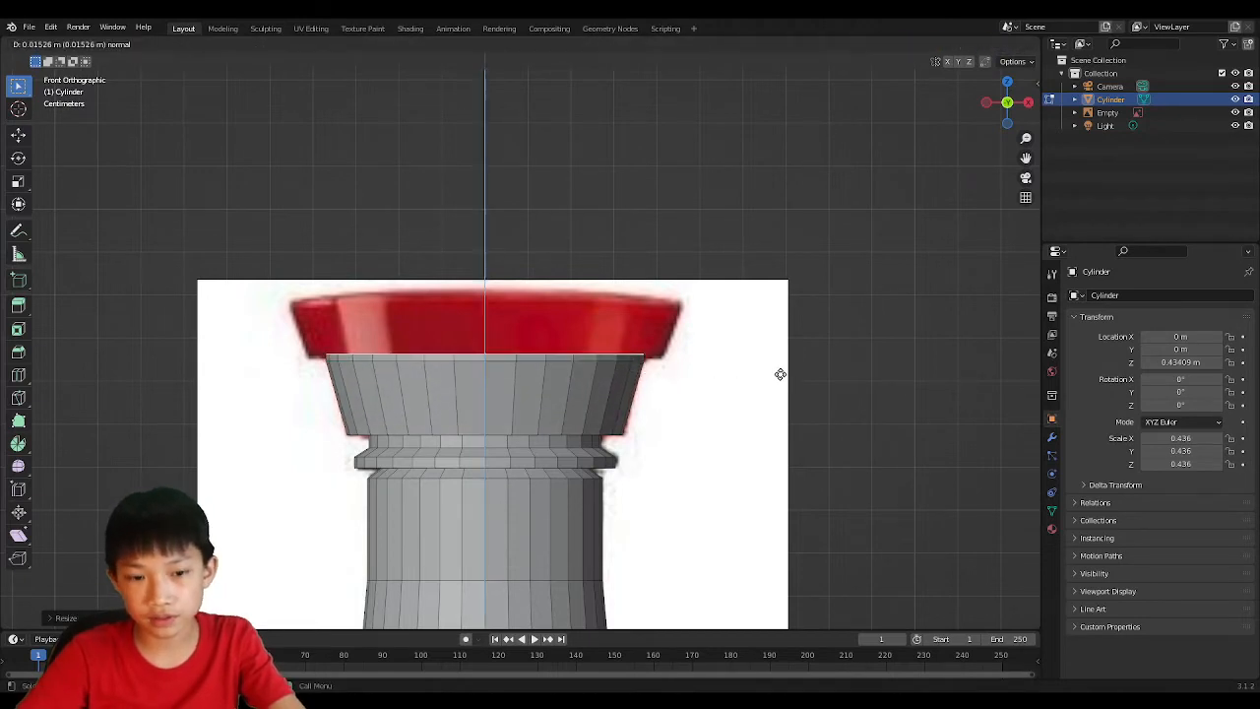
Step: Extrude the top face up to near the top of the red cap and scale it outward to continue the flare
{"action": "key", "text": "e"}
{"action": "left_click", "coordinate": [774, 318]}
{"action": "key", "text": "s"}
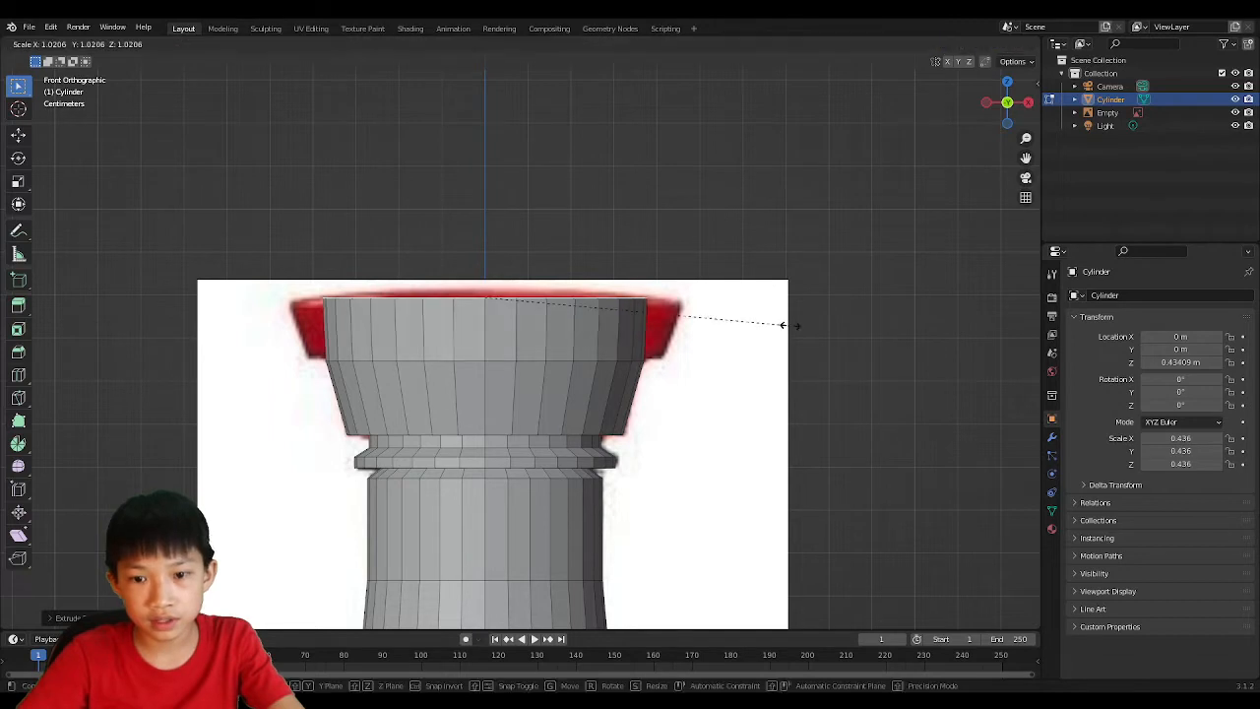
{"action": "left_click", "coordinate": [808, 330]}
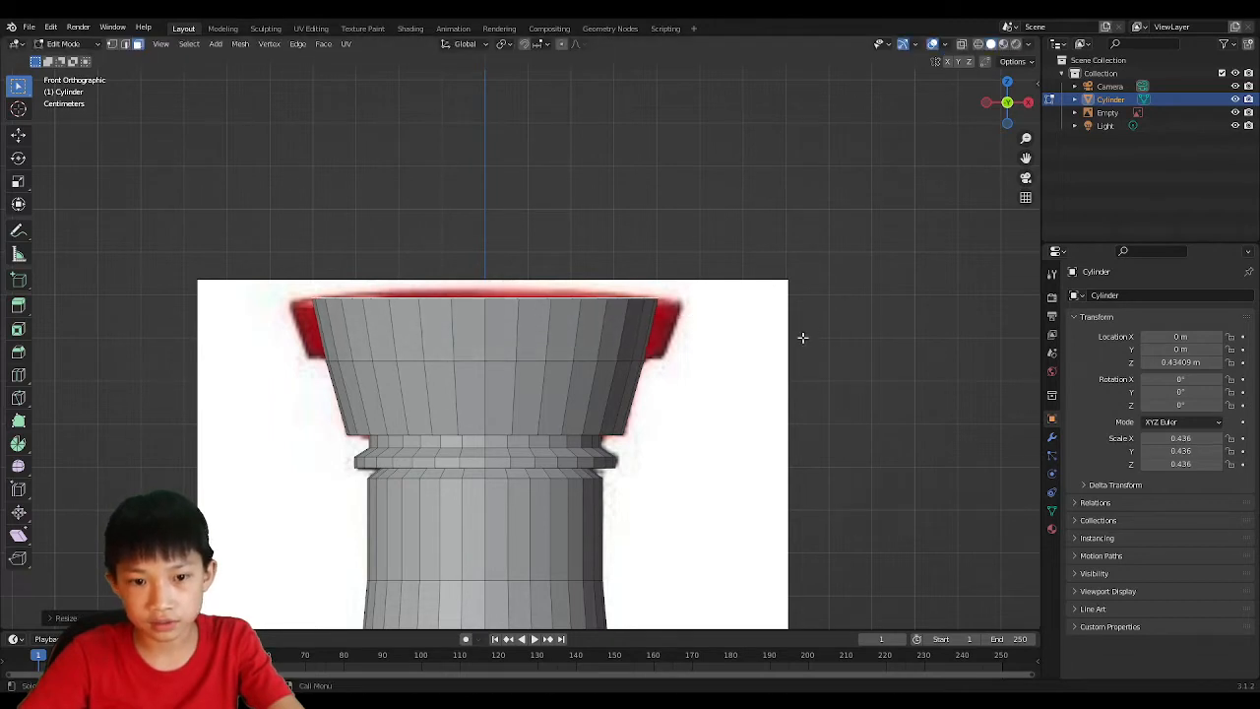
Step: Select the four adjacent faces in the cap's upper band on the bottle's positive X side
{"action": "middle_click_drag", "start_coordinate": [802, 337], "coordinate": [549, 364]}
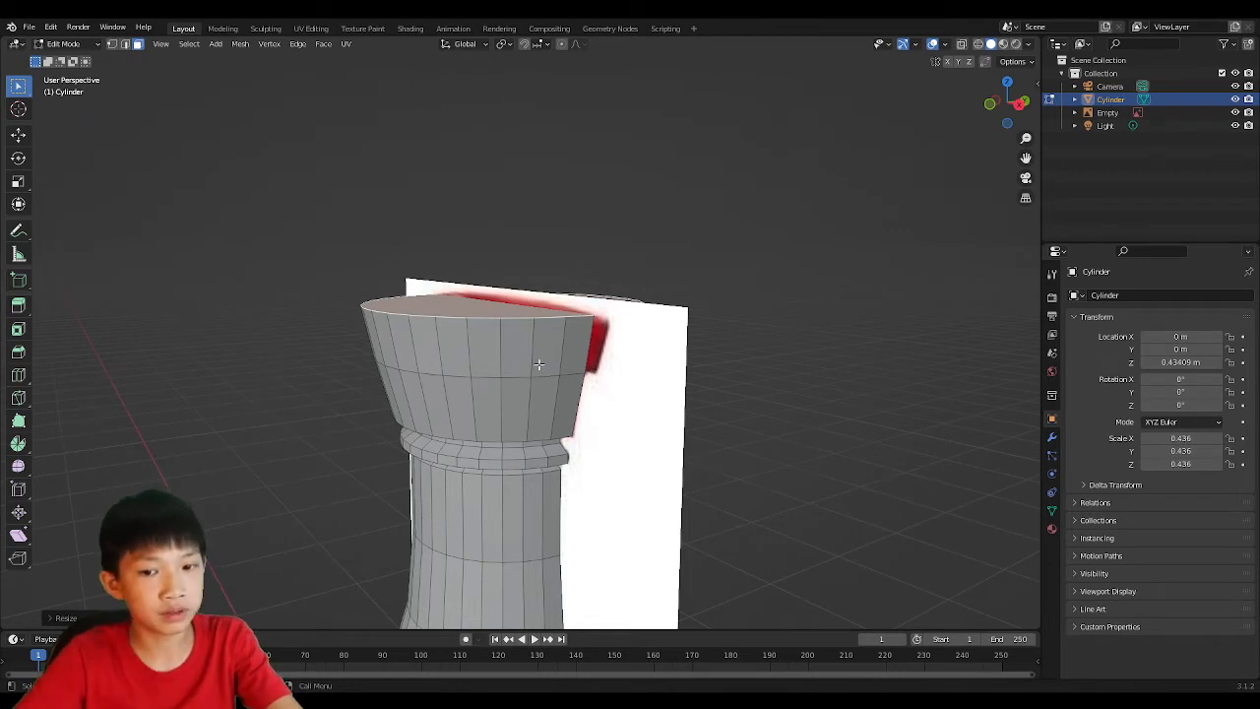
{"action": "scroll", "coordinate": [507, 657], "scroll_direction": "down", "scroll_amount": 2}
{"action": "middle_click_drag", "start_coordinate": [709, 374], "coordinate": [745, 338]}
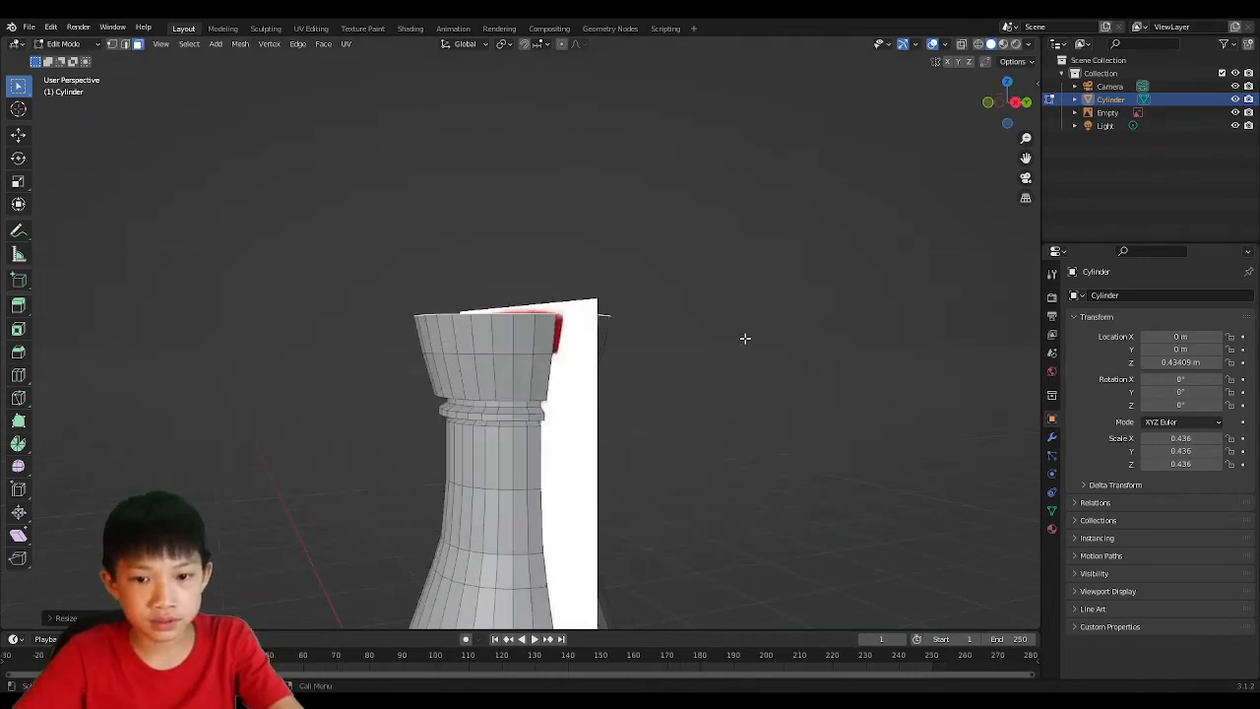
{"action": "middle_click_drag", "start_coordinate": [534, 335], "coordinate": [507, 340]}
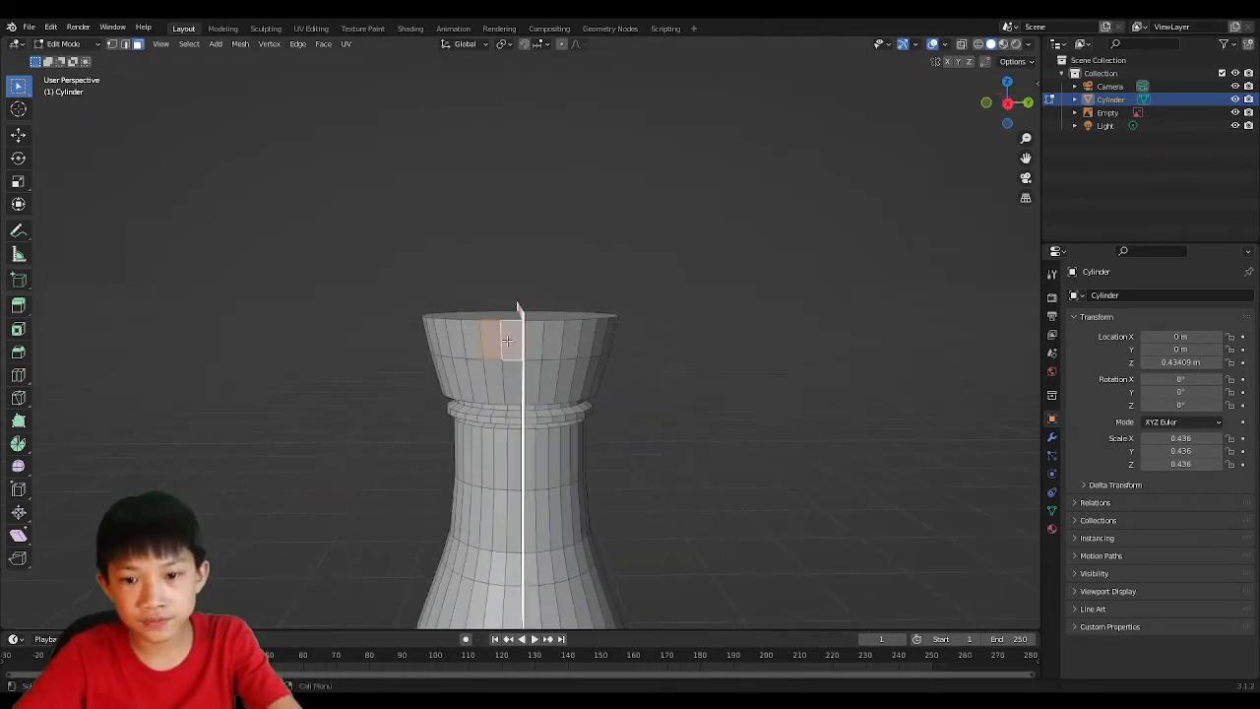
{"action": "left_click", "coordinate": [532, 339], "text": "shift"}
Step: Move the reference image along Y to about 0.6 m, behind the bottle, and return to editing the bottle mesh
{"action": "key", "text": "Tab"}
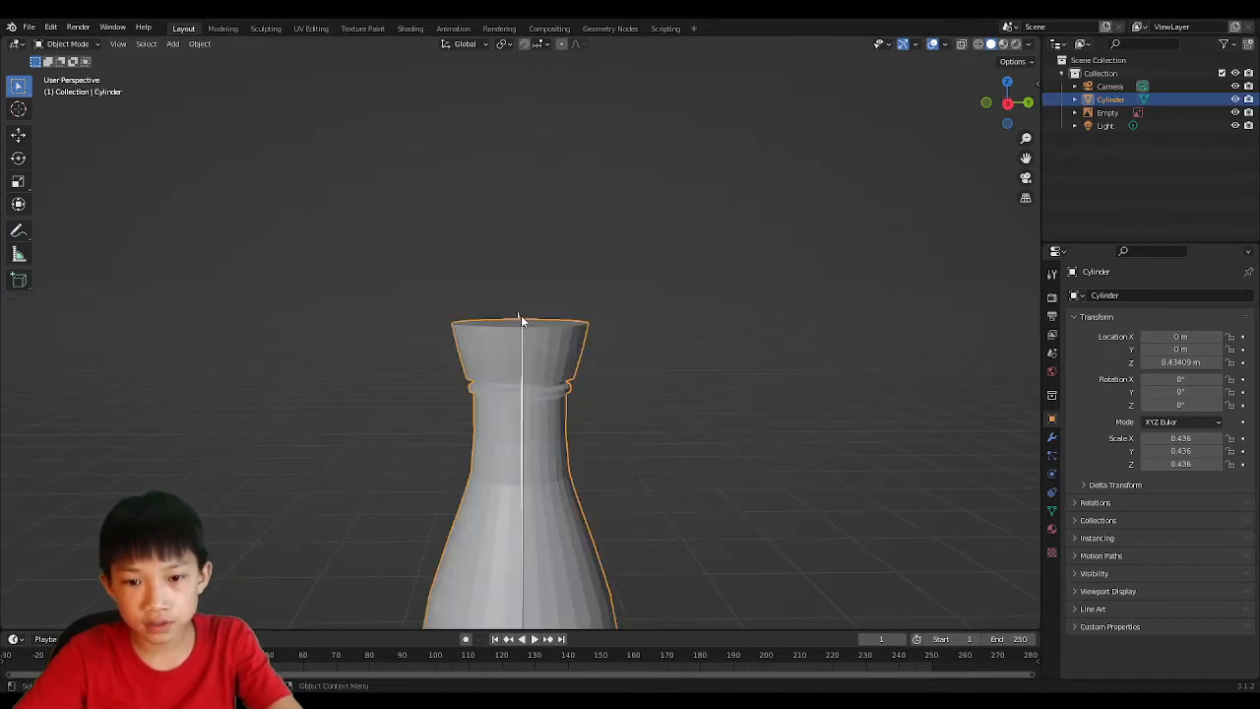
{"action": "left_click", "coordinate": [521, 318]}
{"action": "key", "text": "g"}
{"action": "key", "text": "y"}
{"action": "left_click", "coordinate": [605, 325]}
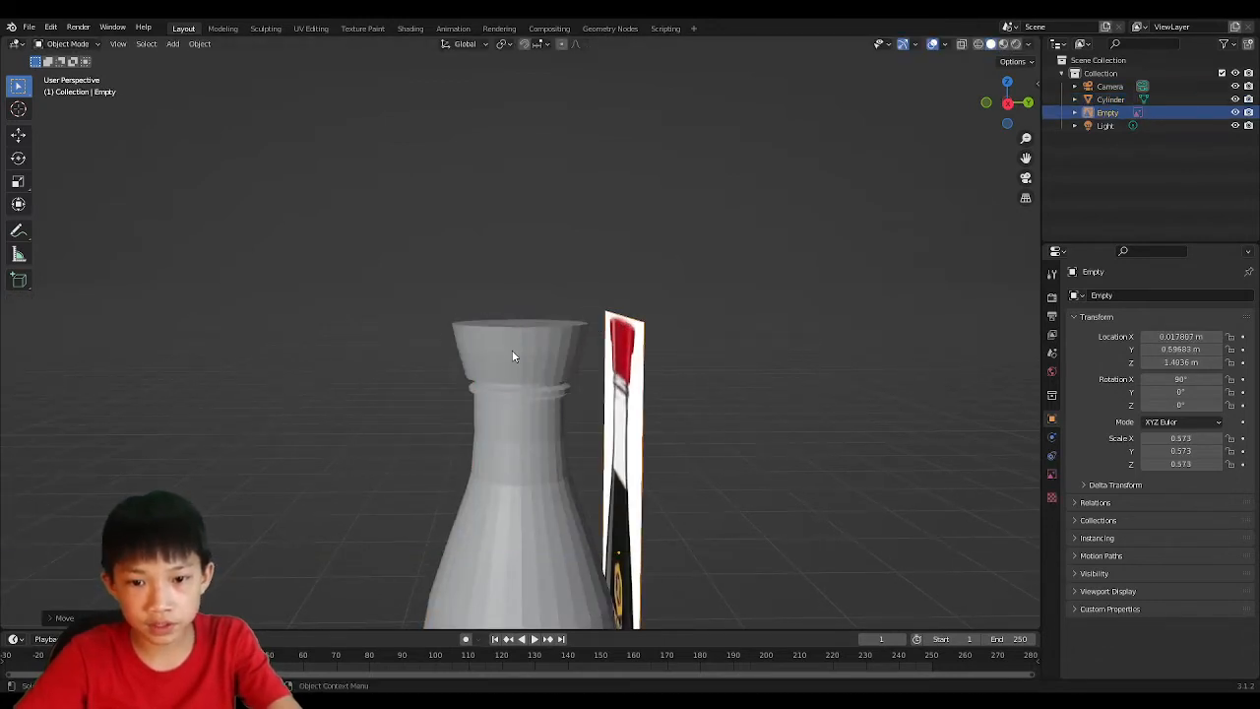
{"action": "left_click", "coordinate": [532, 345]}
{"action": "key", "text": "Tab"}
{"action": "scroll", "coordinate": [532, 344], "scroll_direction": "up", "scroll_amount": 4}
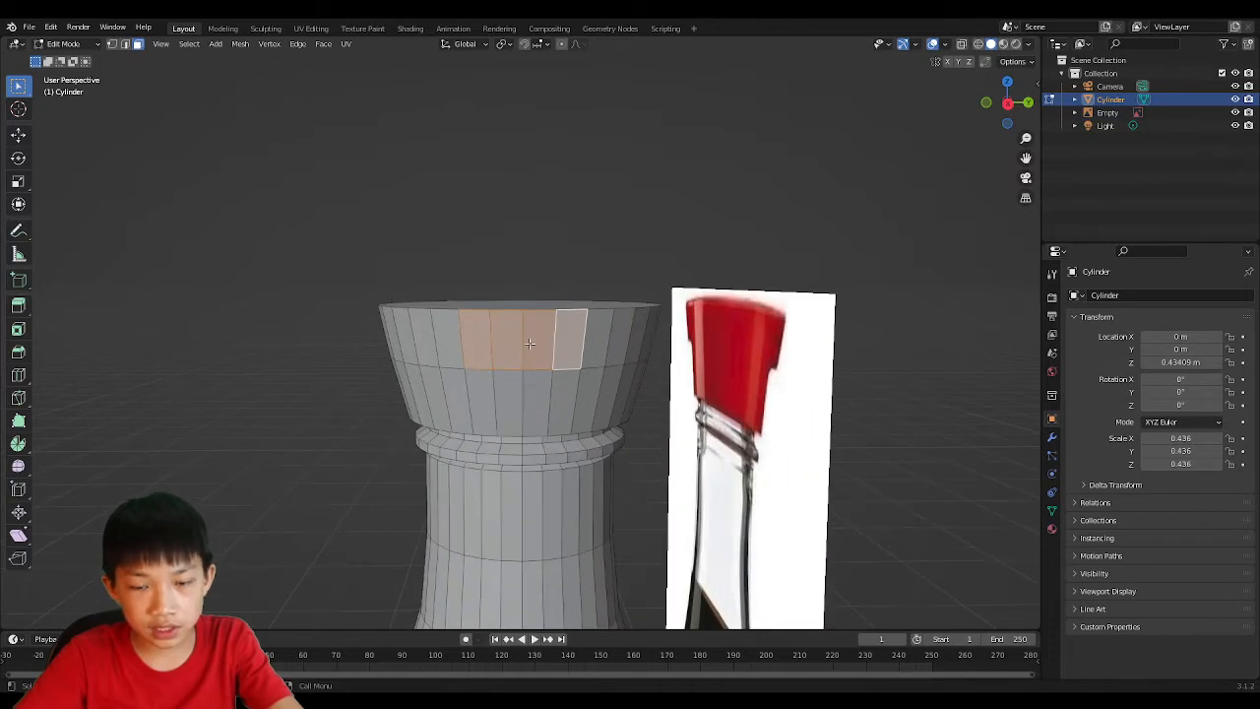
Step: Extrude the four selected cap faces outward along the X axis to form the cap's spout
{"action": "middle_click_drag", "start_coordinate": [532, 345], "coordinate": [667, 372]}
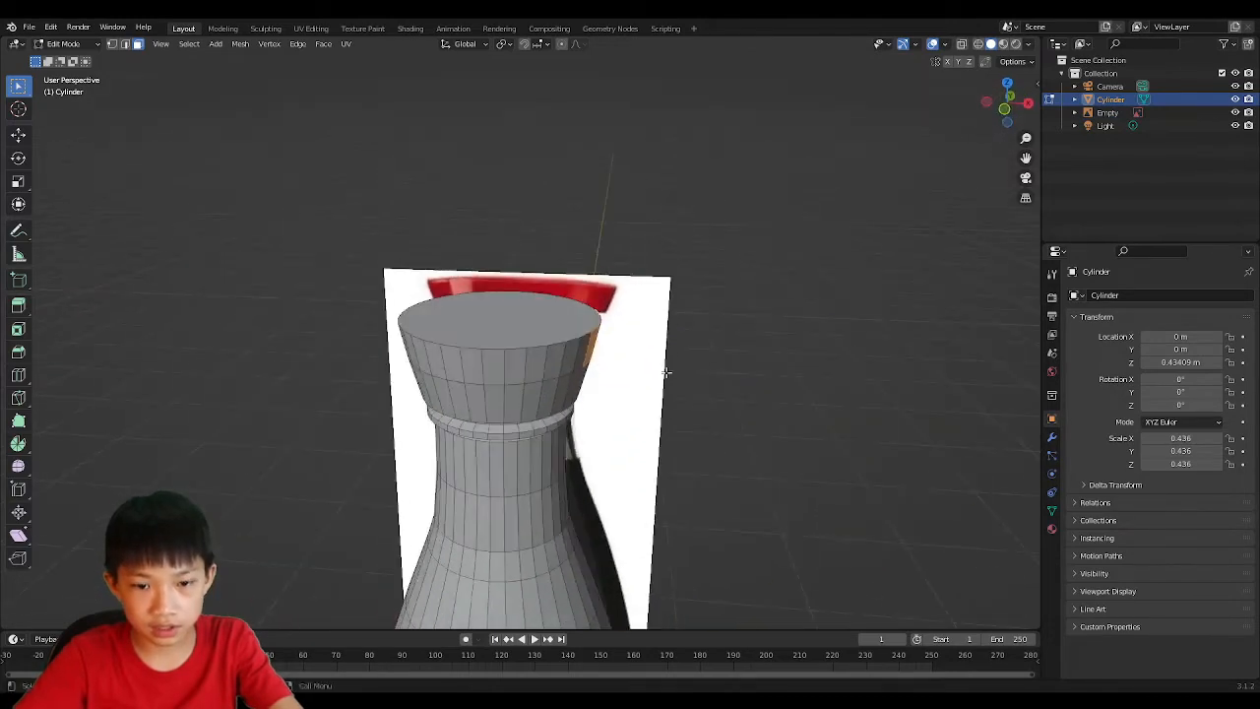
{"action": "key", "text": "e"}
{"action": "key", "text": "x"}
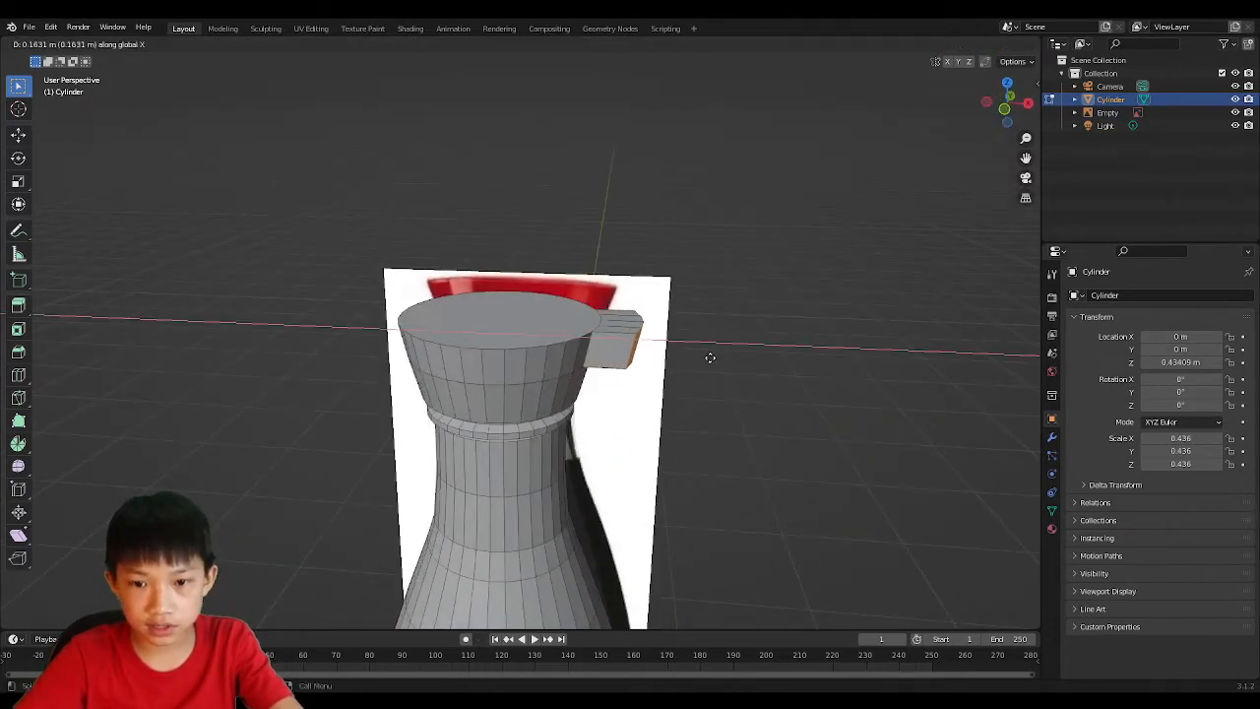
{"action": "left_click", "coordinate": [727, 355]}
{"action": "middle_click_drag", "start_coordinate": [723, 357], "coordinate": [796, 357]}
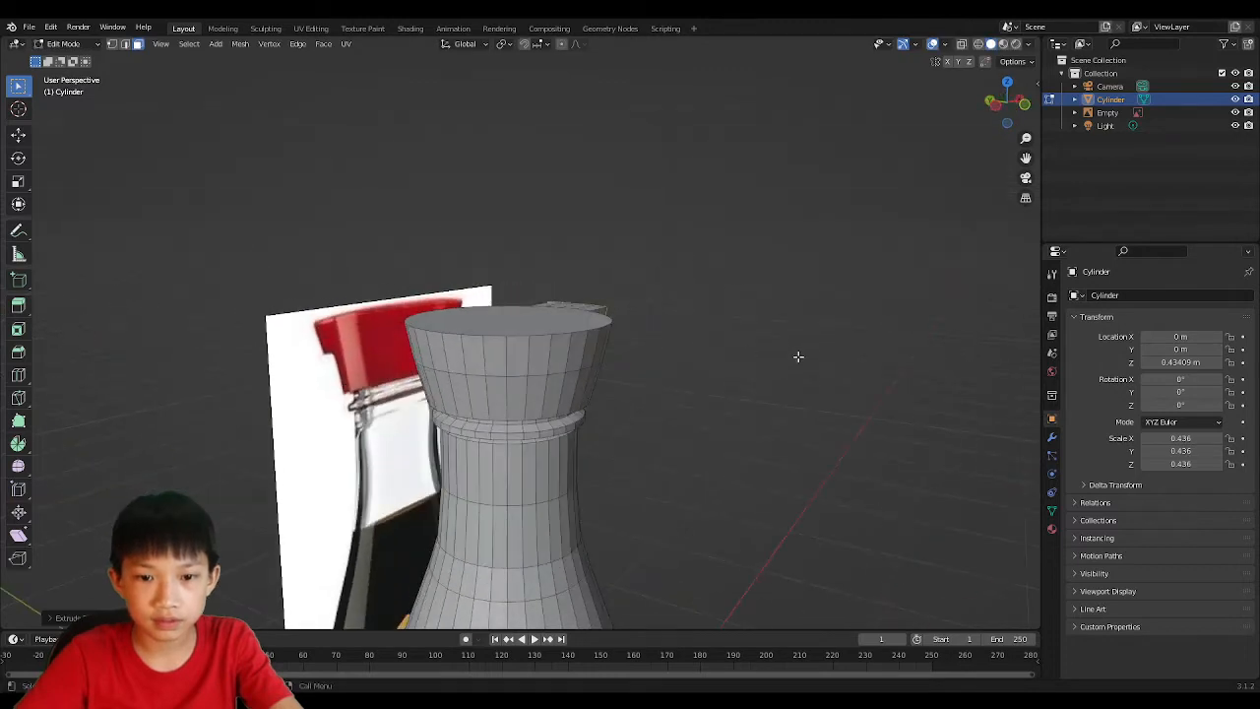
{"action": "middle_click_drag", "start_coordinate": [331, 390], "coordinate": [268, 379]}
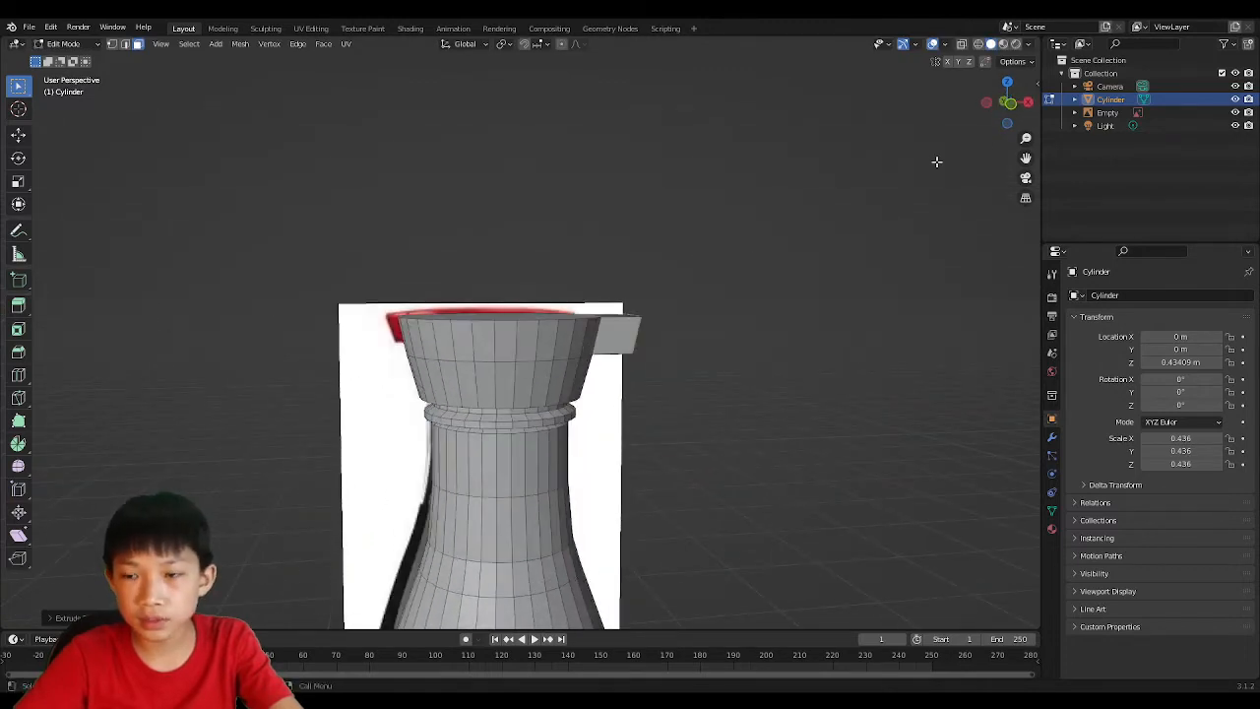
Step: Move the spout's end faces along the X axis to line up with the red spout's outer edge in the reference image
{"action": "left_click", "coordinate": [1016, 111]}
{"action": "scroll", "coordinate": [819, 203], "scroll_direction": "up", "scroll_amount": 3}
{"action": "key", "text": "g"}
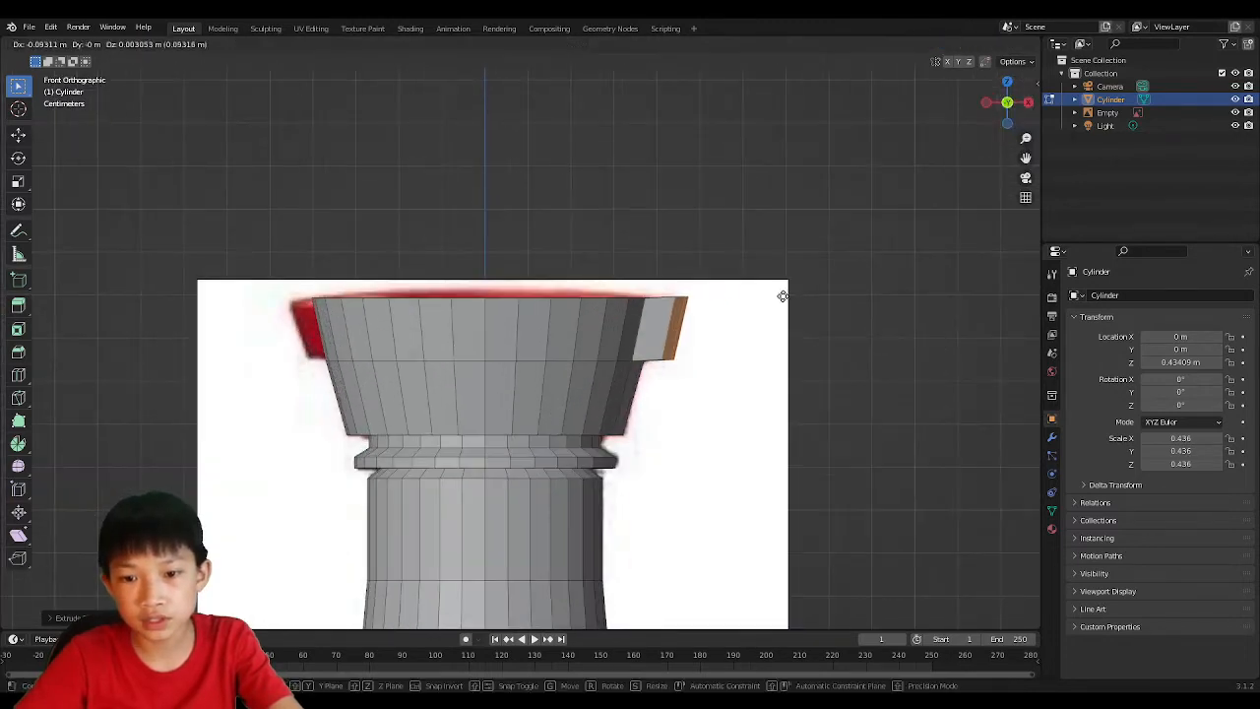
{"action": "key", "text": "x"}
{"action": "left_click", "coordinate": [761, 313]}
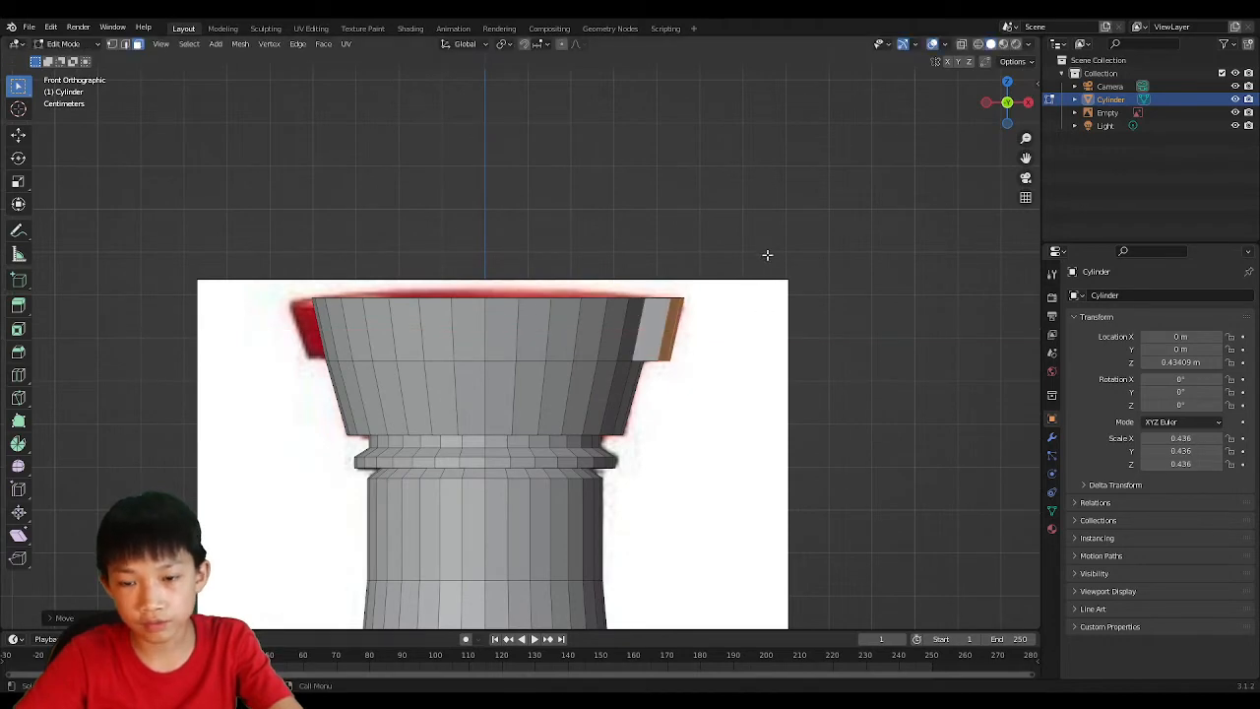
Step: Flatten the spout's end faces into one plane by scaling them to 0 along the X axis
{"action": "middle_click_drag", "start_coordinate": [689, 323], "coordinate": [695, 360]}
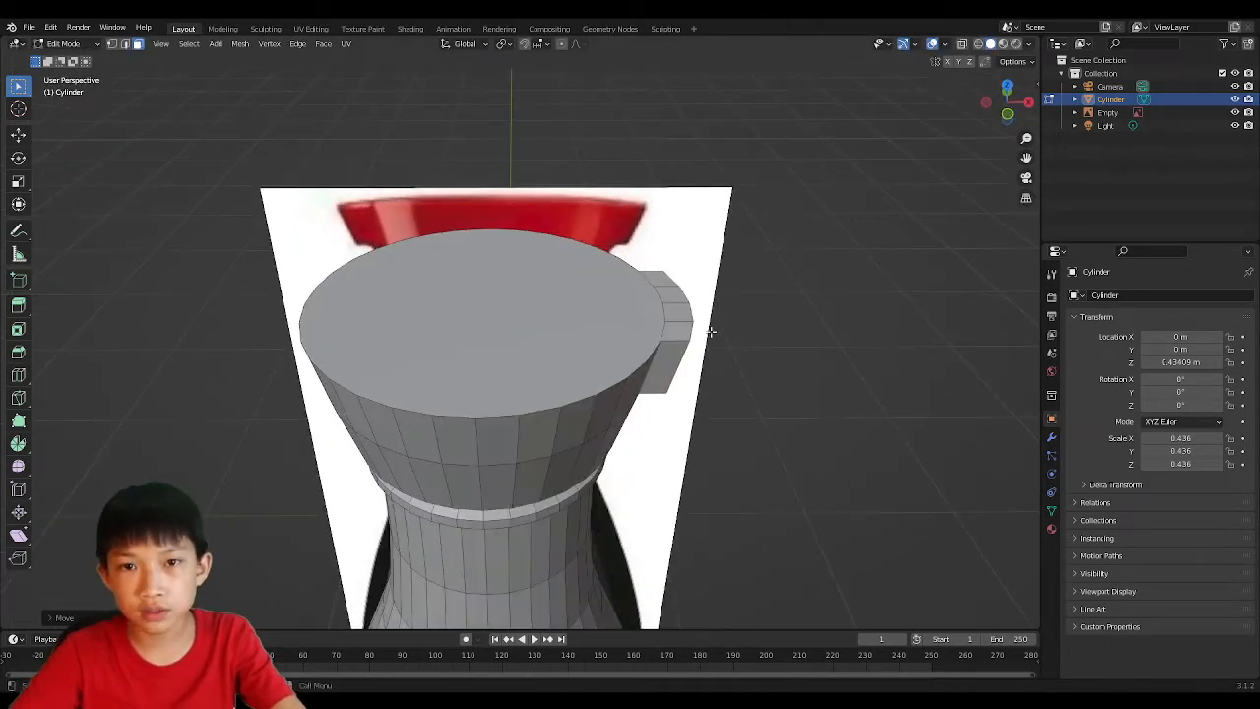
{"action": "key", "text": "s"}
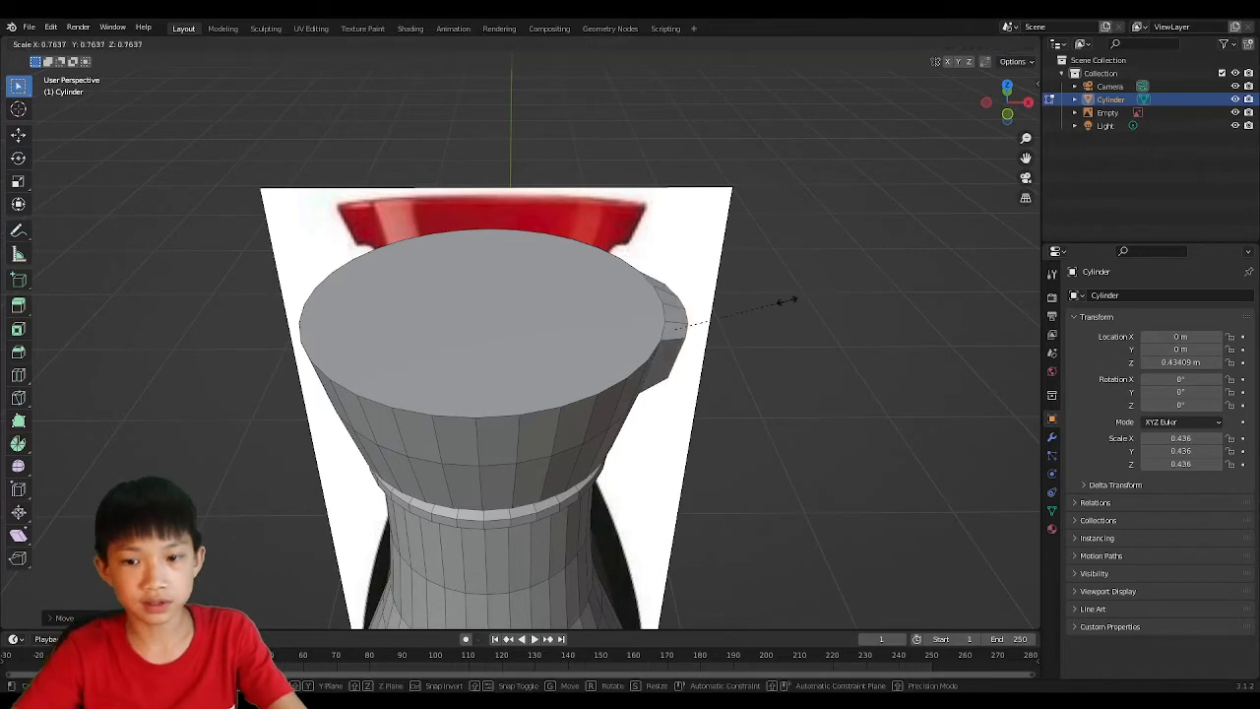
{"action": "key", "text": "x"}
{"action": "left_click", "coordinate": [798, 313]}
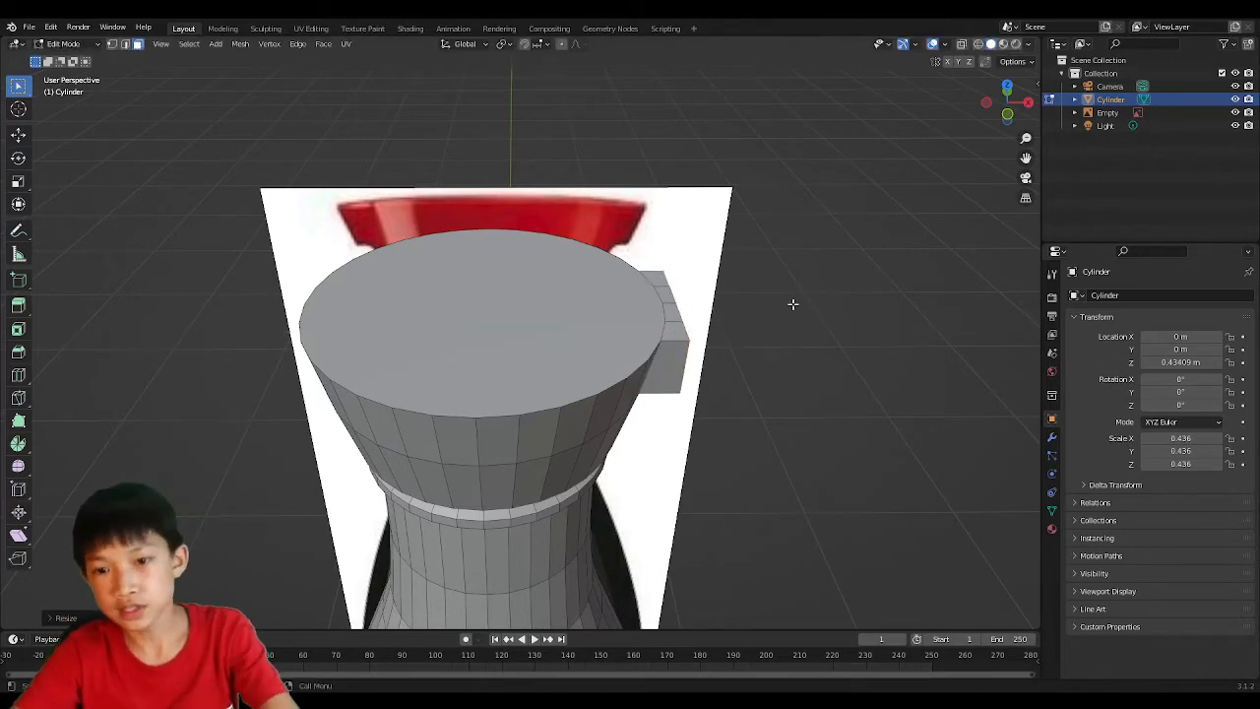
Step: Rotate the spout's flattened end about 20° in the front view and nudge it onto the reference spout's slanted edge
{"action": "left_click", "coordinate": [1007, 114]}
{"action": "scroll", "coordinate": [732, 309], "scroll_direction": "up", "scroll_amount": 5}
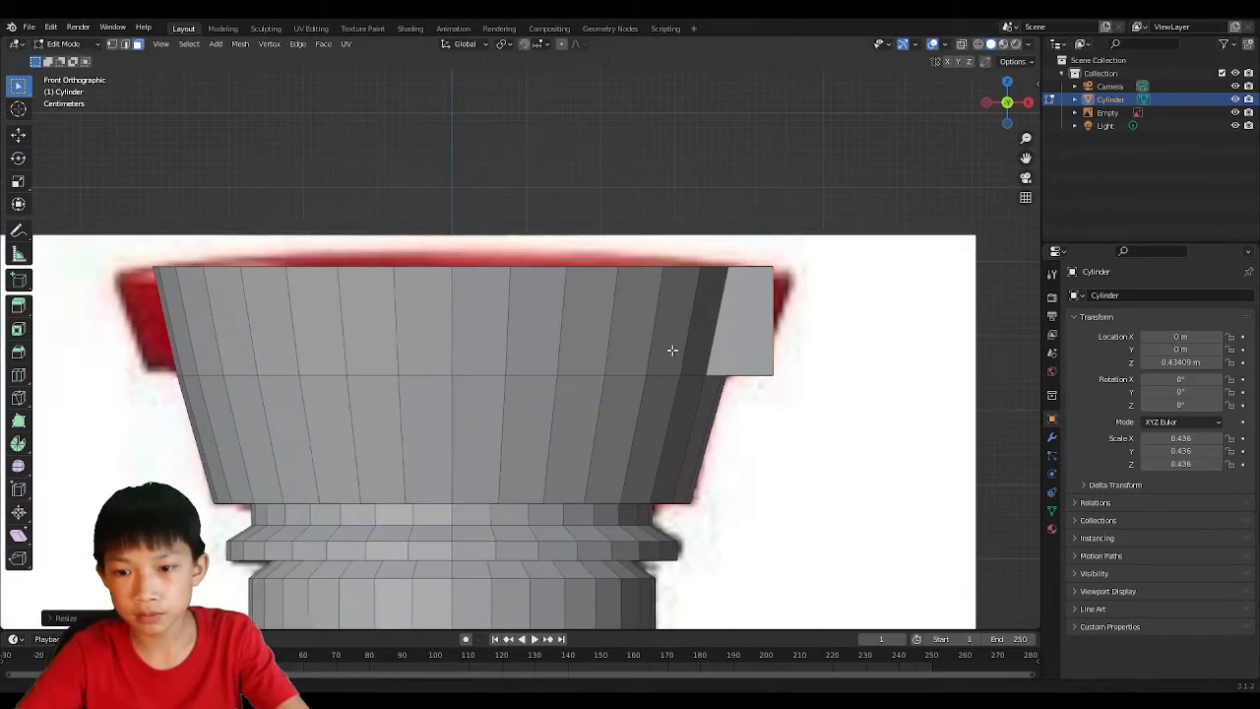
{"action": "key", "text": "r"}
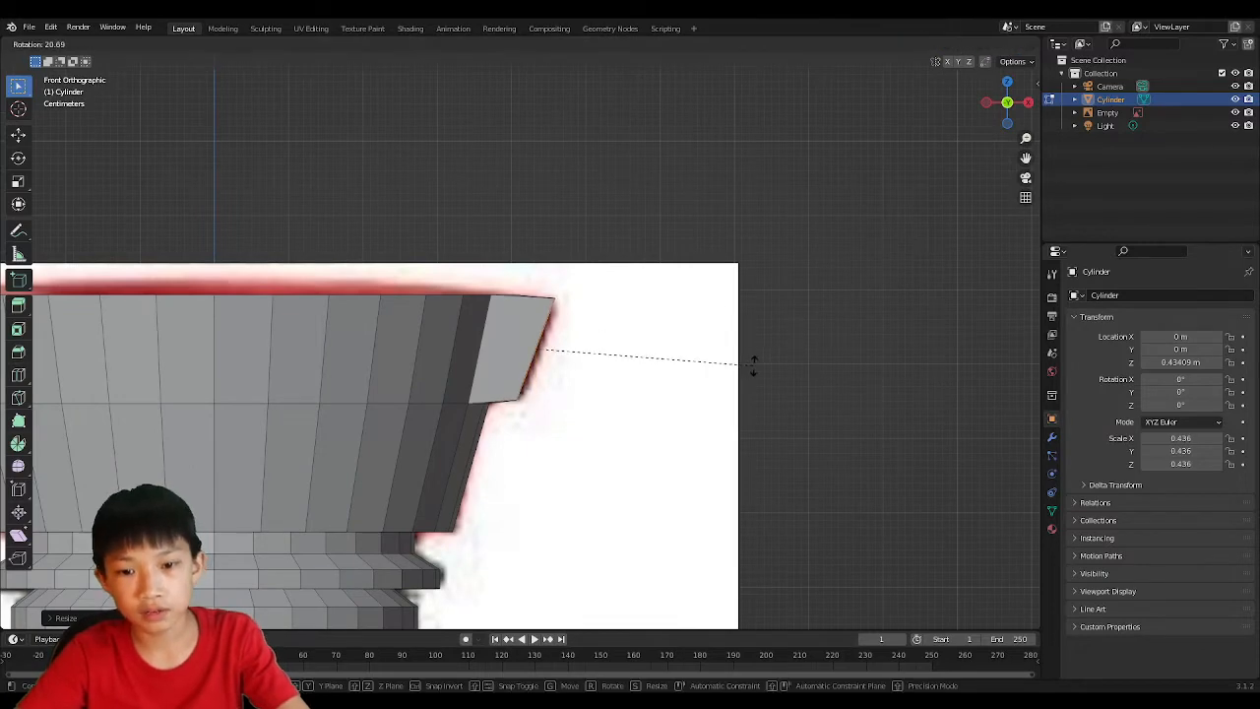
{"action": "left_click", "coordinate": [762, 360]}
{"action": "key", "text": "g"}
{"action": "left_click", "coordinate": [767, 359]}
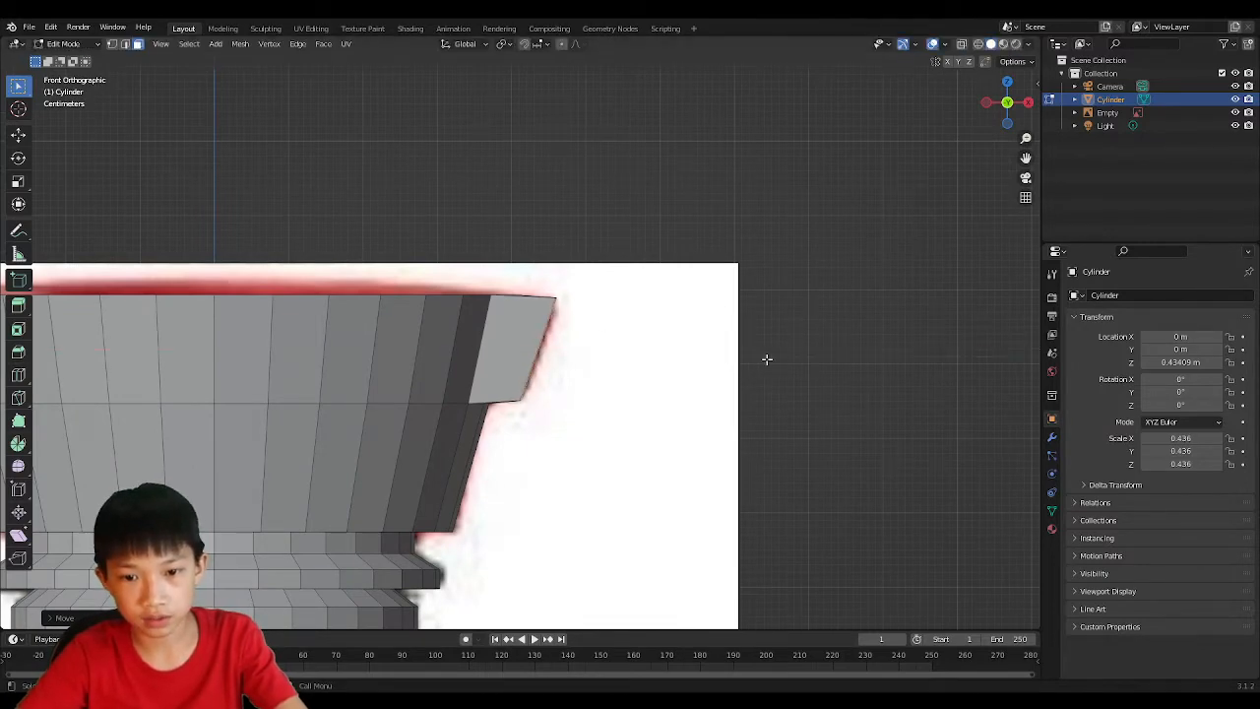
Step: Select the four adjacent faces in the cap's upper band on the bottle's negative X side
{"action": "scroll", "coordinate": [550, 362], "scroll_direction": "down", "scroll_amount": 3}
{"action": "middle_click_drag", "start_coordinate": [670, 352], "coordinate": [497, 403]}
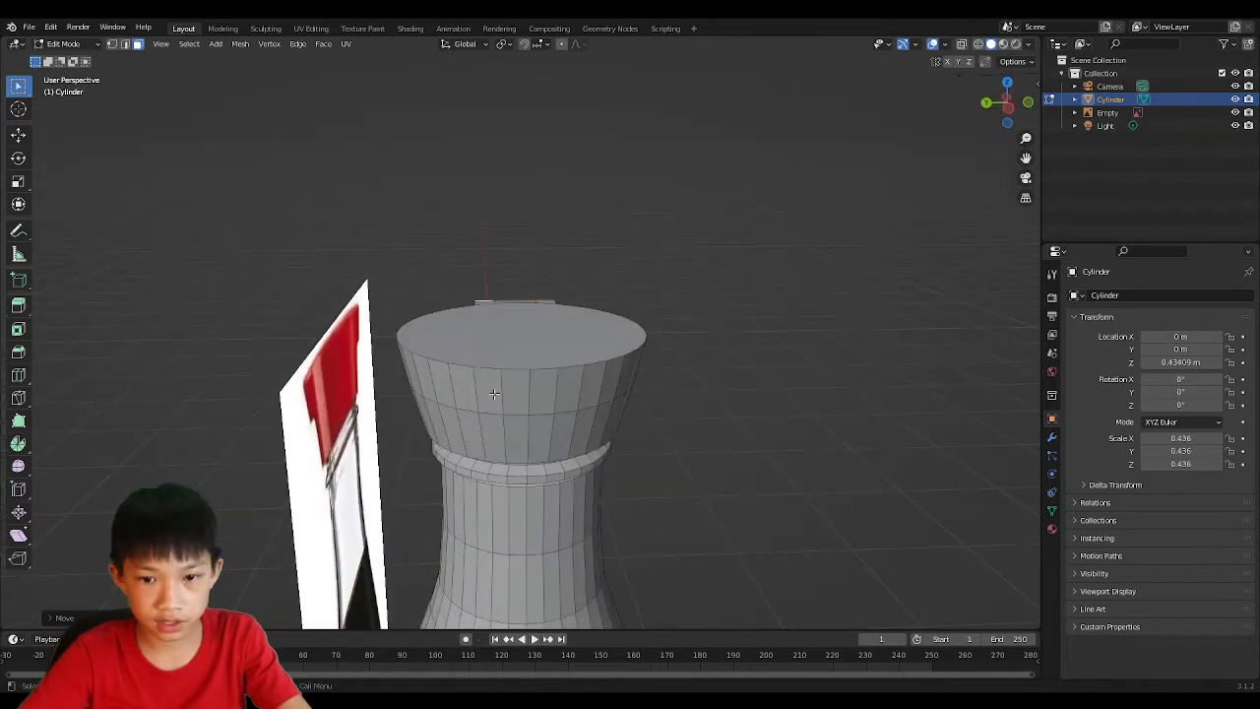
{"action": "left_click", "coordinate": [493, 394]}
{"action": "left_click", "coordinate": [537, 392], "text": "shift"}
{"action": "left_click", "coordinate": [504, 392], "text": "shift"}
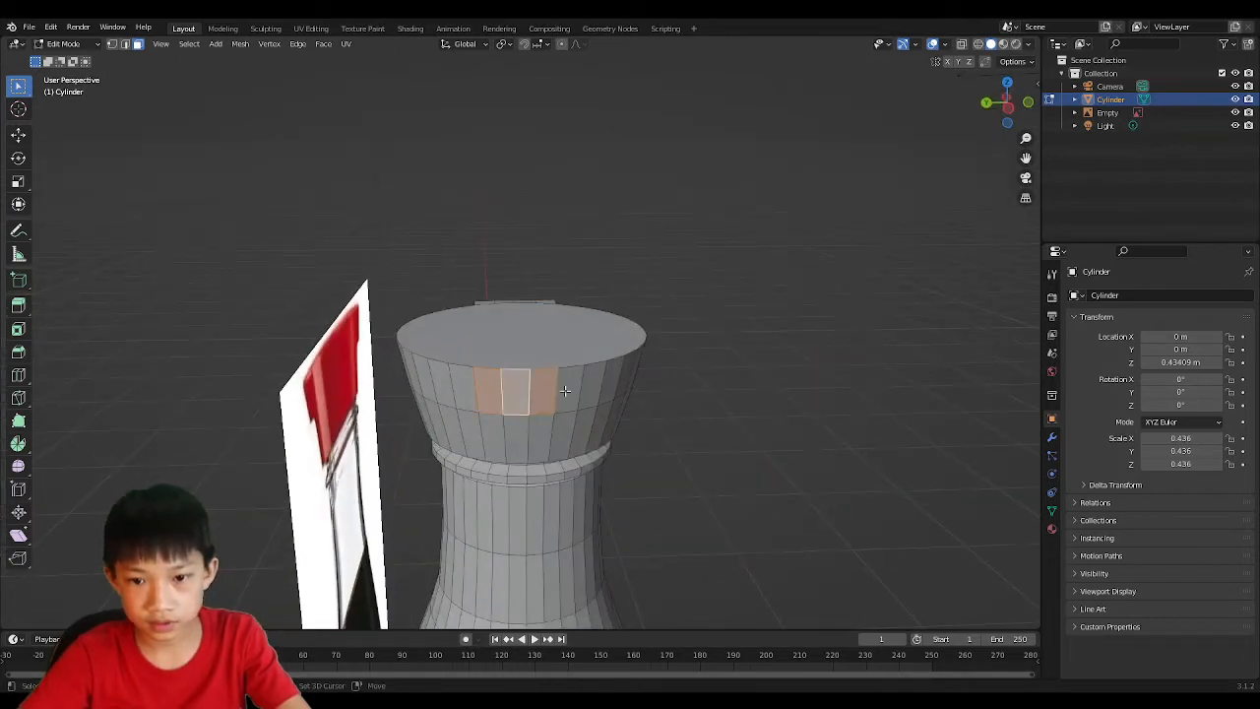
{"action": "left_click", "coordinate": [565, 391], "text": "shift"}
Step: Extrude the four selected faces outward along the X axis to form the opposite spout
{"action": "middle_click_drag", "start_coordinate": [564, 391], "coordinate": [456, 438]}
{"action": "middle_click_drag", "start_coordinate": [628, 364], "coordinate": [606, 281]}
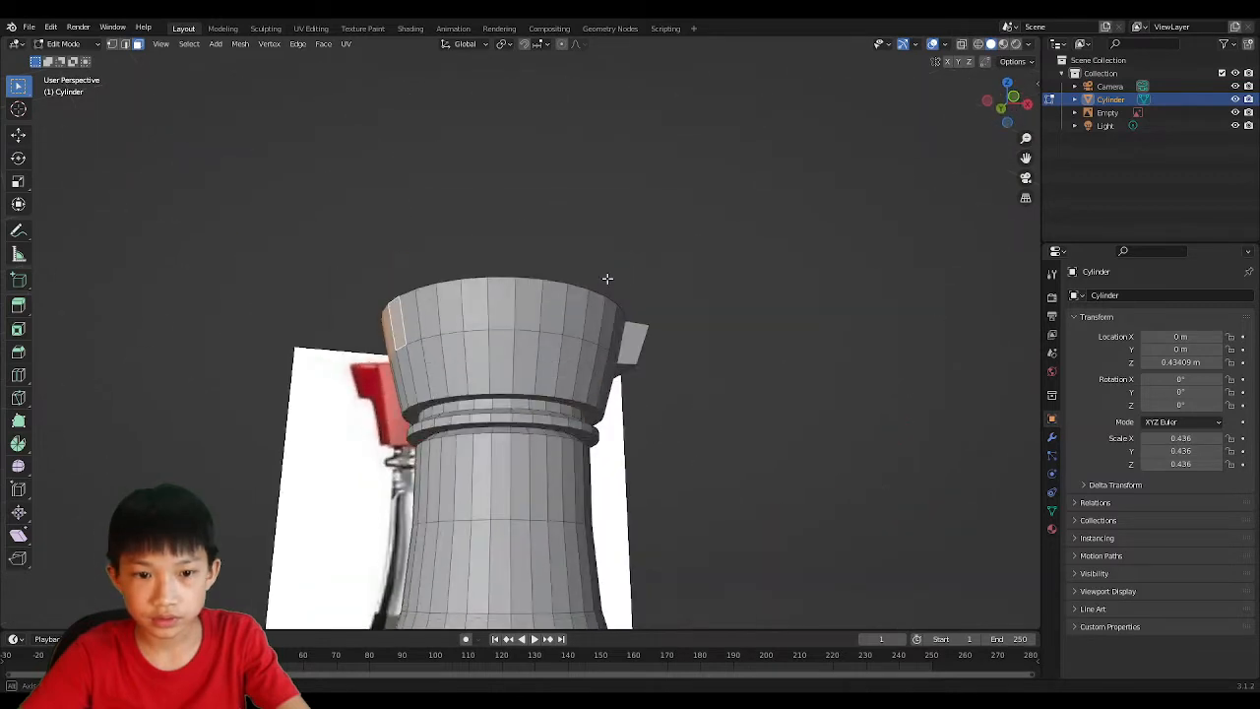
{"action": "key", "text": "g"}
{"action": "key", "text": "x"}
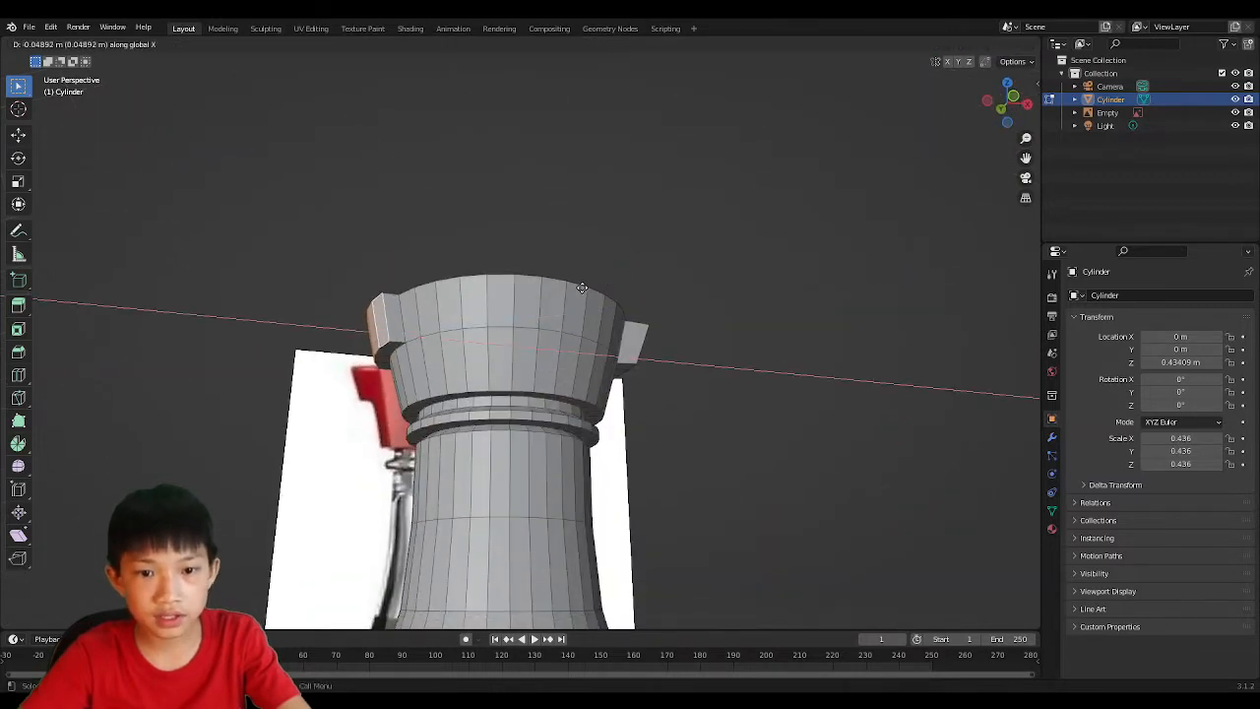
{"action": "left_click", "coordinate": [581, 283]}
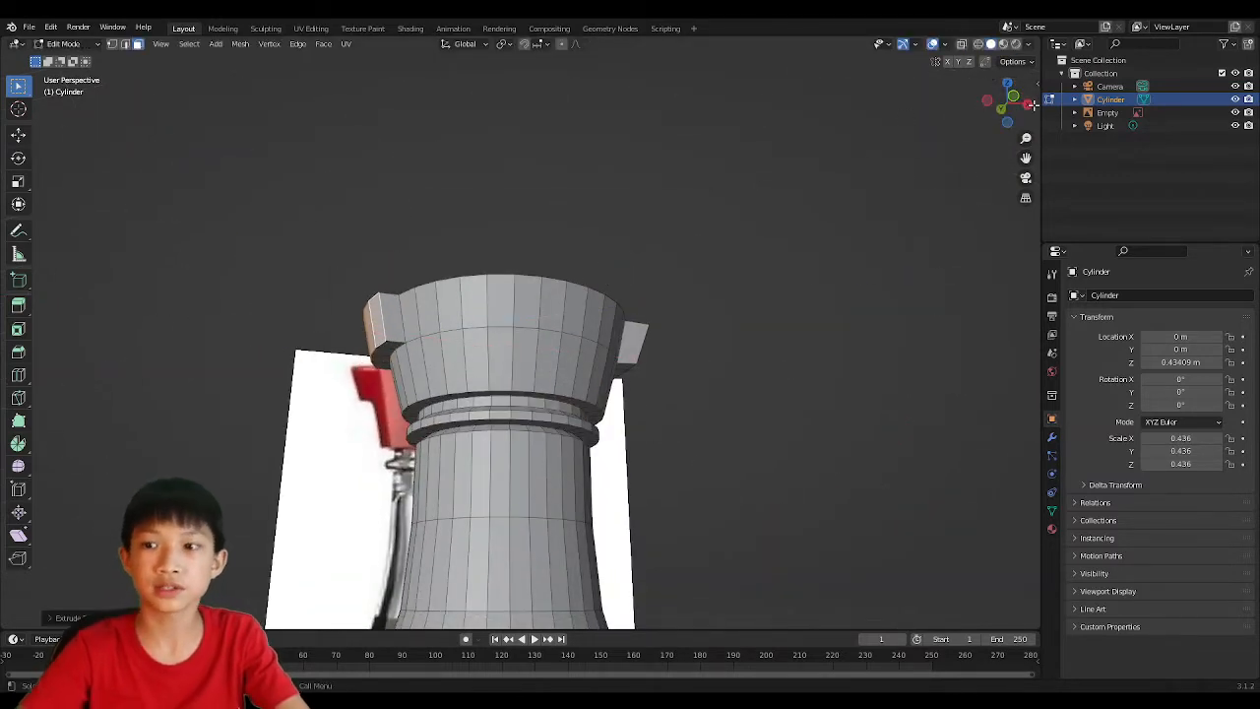
Step: Flatten the opposite spout's end faces by scaling them to 0 along the X axis
{"action": "left_click", "coordinate": [1014, 96]}
{"action": "middle_click_drag", "start_coordinate": [285, 338], "coordinate": [371, 353]}
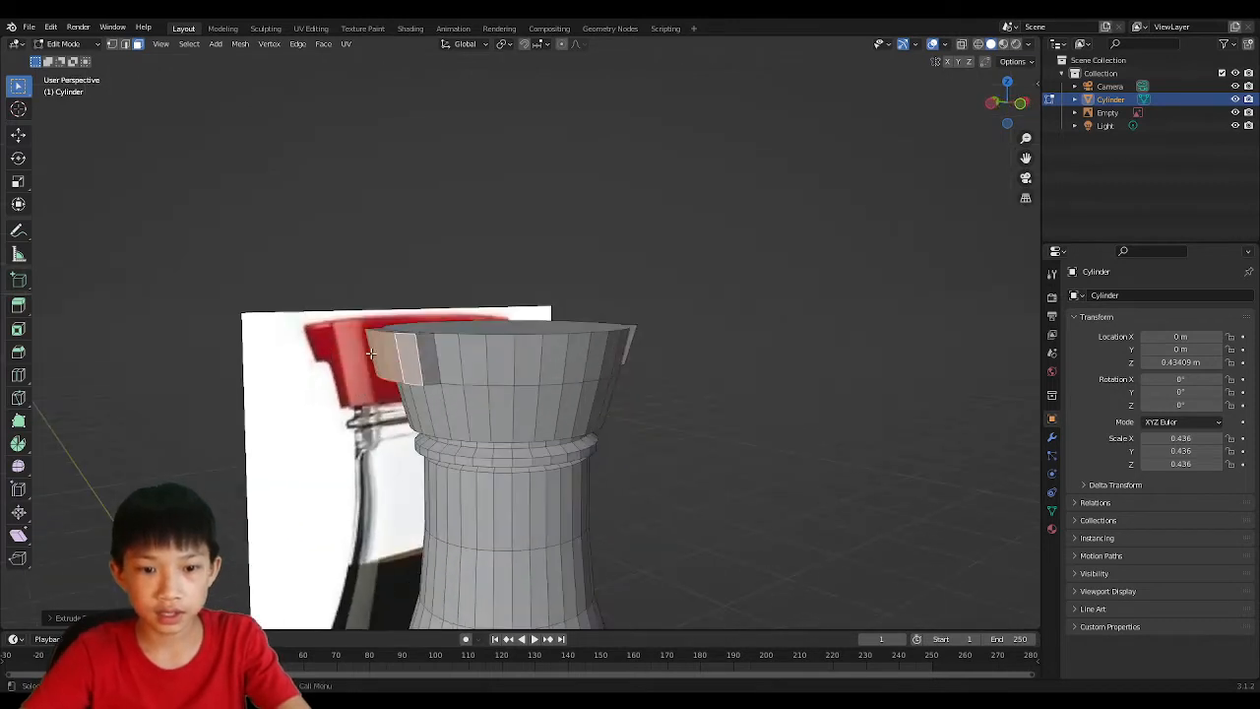
{"action": "left_click", "coordinate": [1021, 103]}
{"action": "key", "text": "s"}
{"action": "key", "text": "x"}
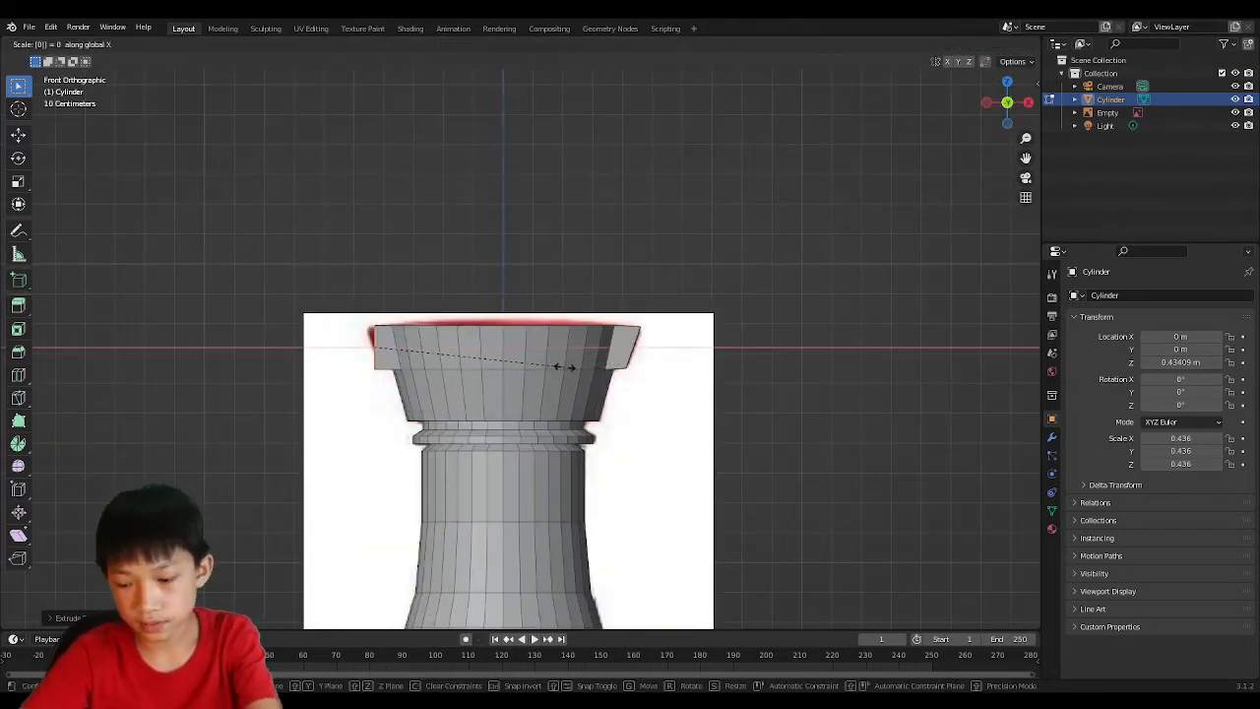
{"action": "key", "text": "Return"}
Step: Rotate the opposite spout's end about 17° to match the reference slant and adjust its height along the Z axis
{"action": "key", "text": "r"}
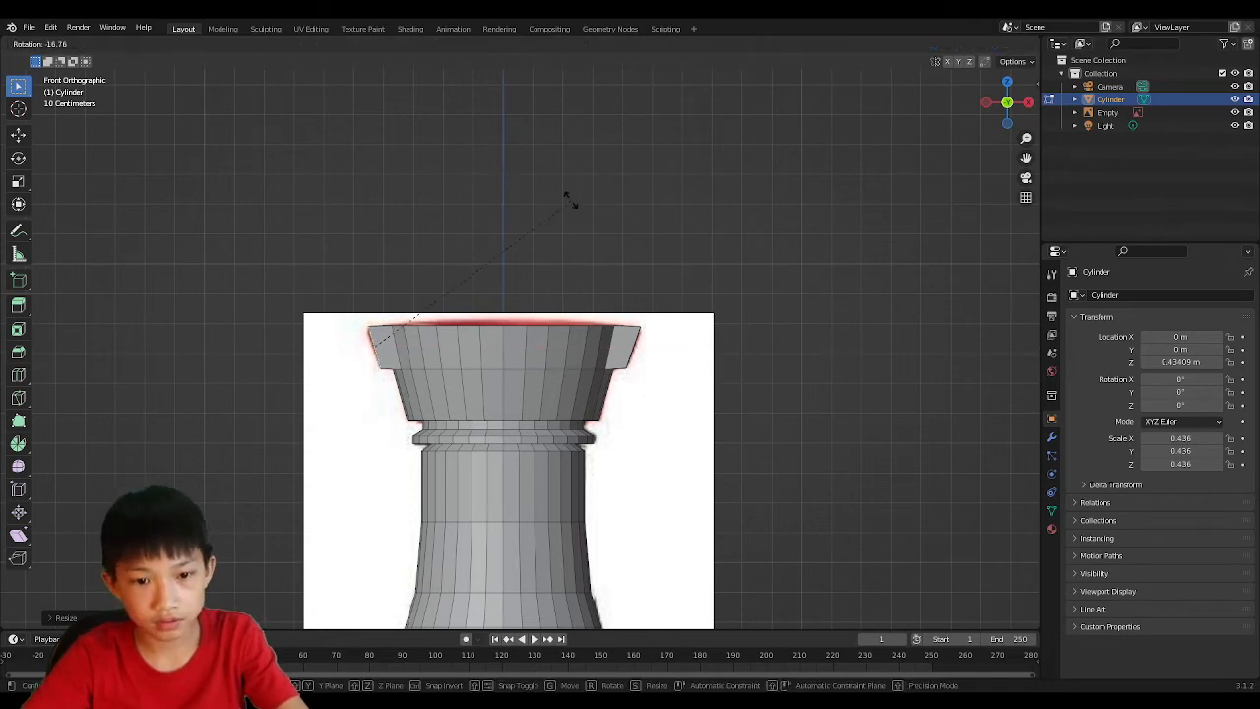
{"action": "key", "text": "Return"}
{"action": "key", "text": "g"}
{"action": "key", "text": "z"}
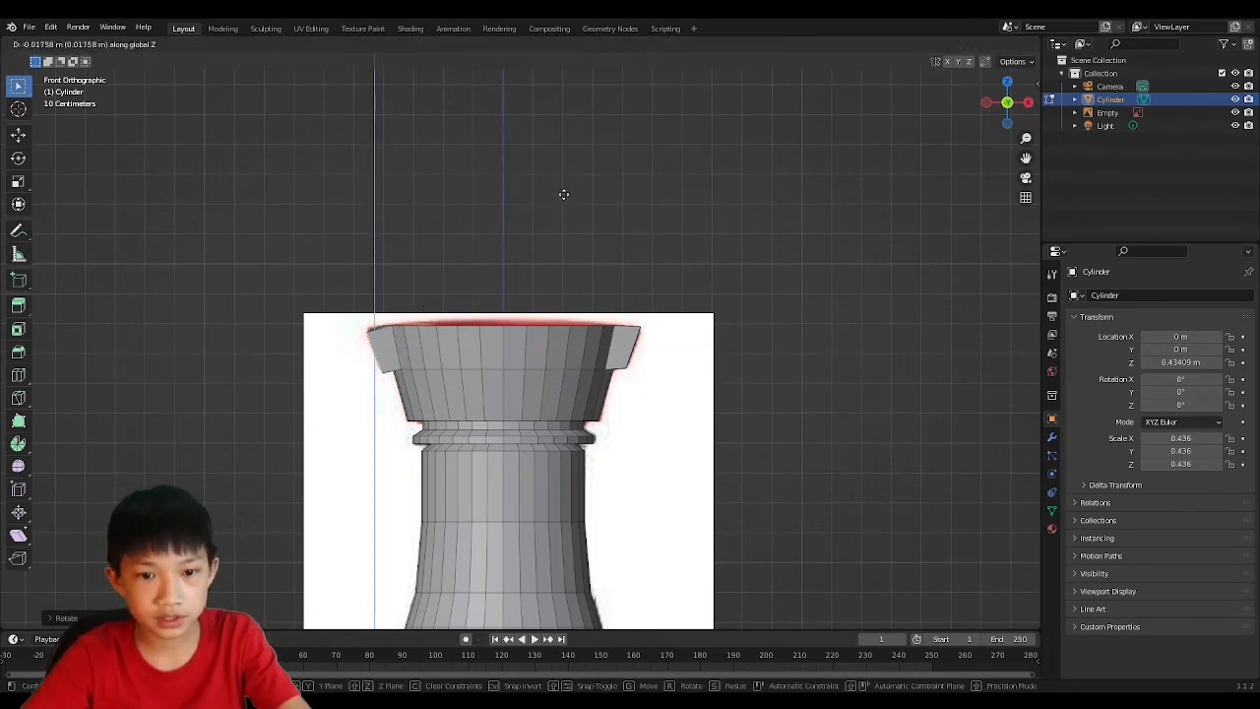
{"action": "key", "text": "Return"}
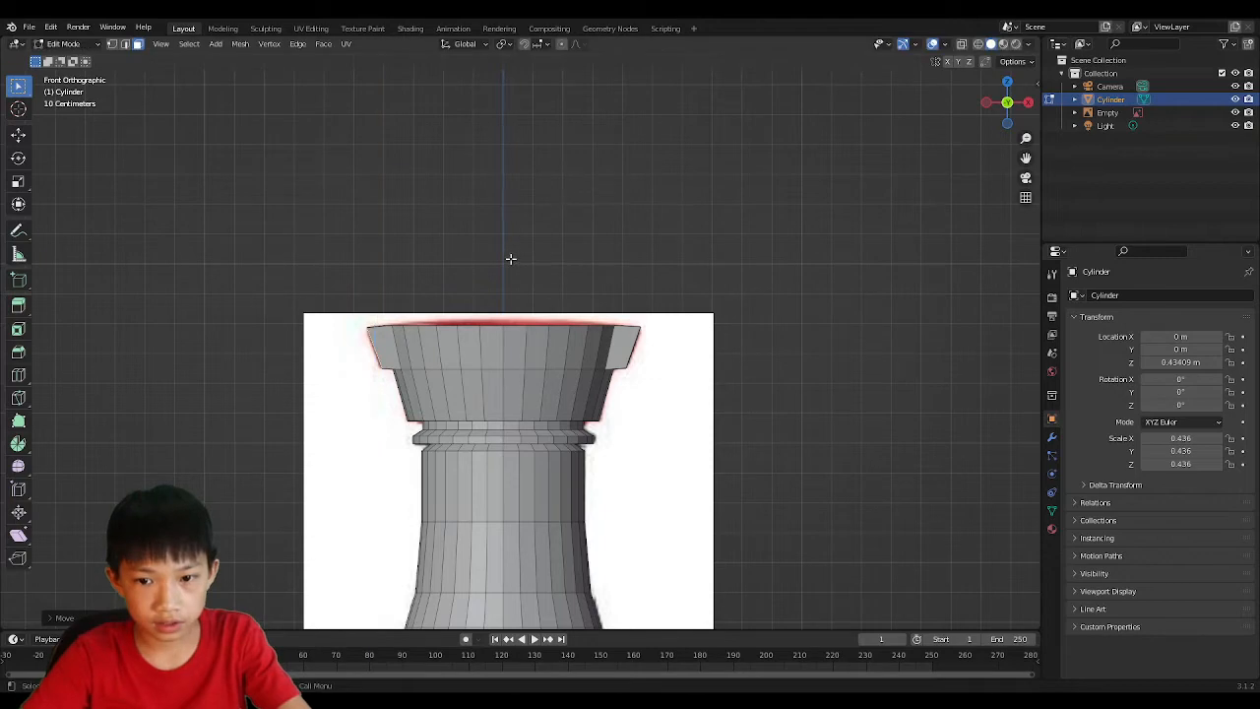
Step: Add the positive X spout's four end faces to the selection so both spout ends are selected
{"action": "middle_click_drag", "start_coordinate": [530, 263], "coordinate": [453, 374]}
{"action": "scroll", "coordinate": [424, 268], "scroll_direction": "up", "scroll_amount": 3}
{"action": "left_click", "coordinate": [451, 377]}
{"action": "left_click", "coordinate": [483, 377], "text": "shift"}
{"action": "left_click", "coordinate": [516, 377], "text": "shift"}
{"action": "left_click", "coordinate": [548, 374], "text": "shift"}
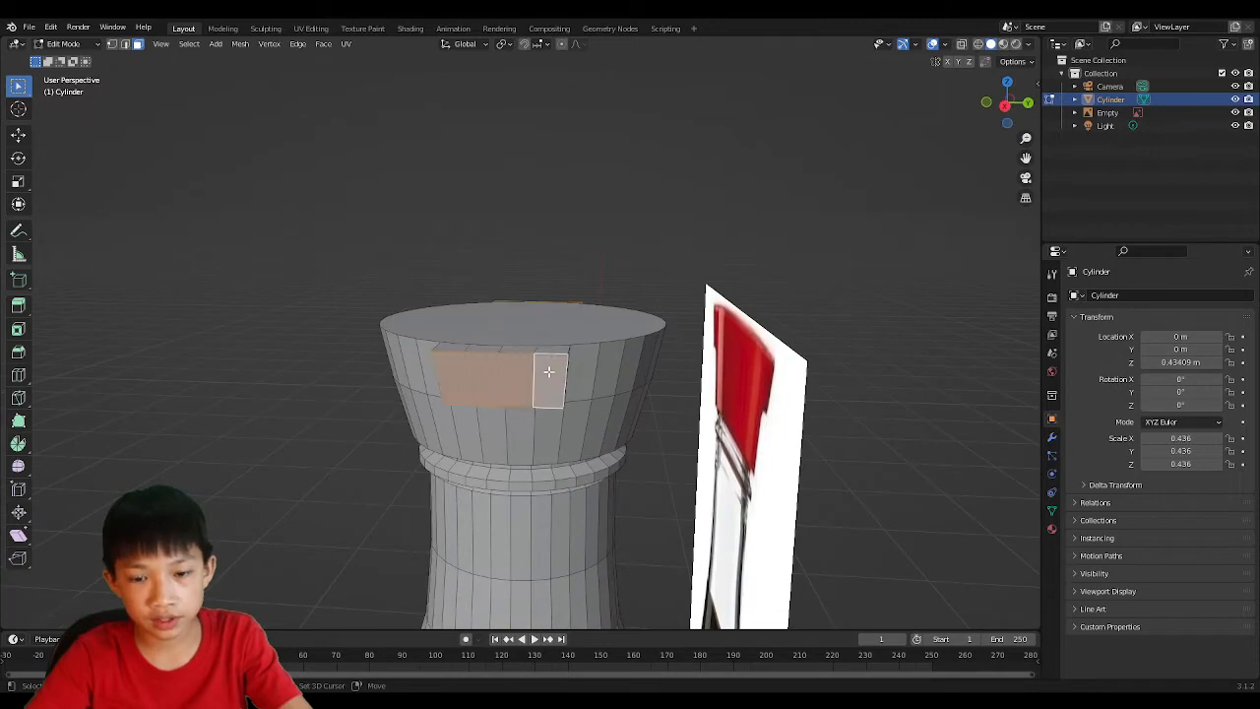
Step: Taper both spouts by scaling their end faces along the Y axis to about 0.66
{"action": "middle_click_drag", "start_coordinate": [549, 371], "coordinate": [774, 408]}
{"action": "key", "text": "s"}
{"action": "key", "text": "y"}
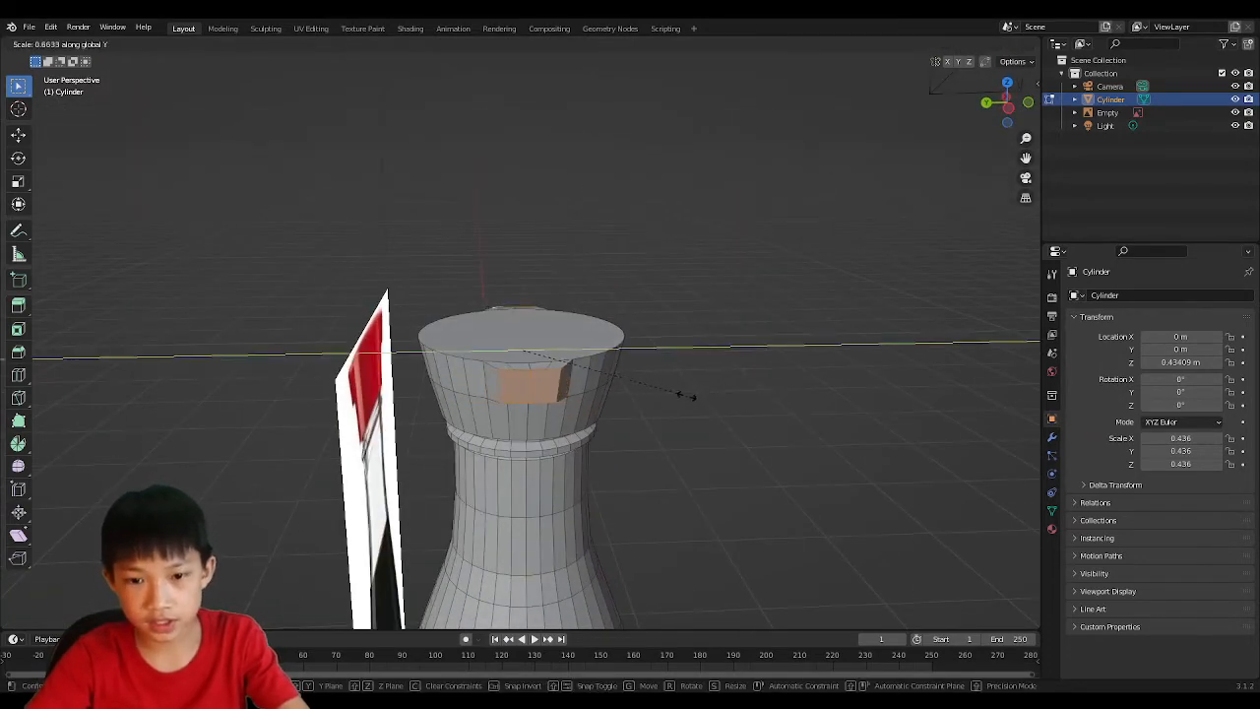
{"action": "left_click", "coordinate": [695, 389]}
Step: Inset the end faces of both spouts by about 0.11 m to outline the pouring holes
{"action": "middle_click_drag", "start_coordinate": [734, 329], "coordinate": [695, 416]}
{"action": "key", "text": "i"}
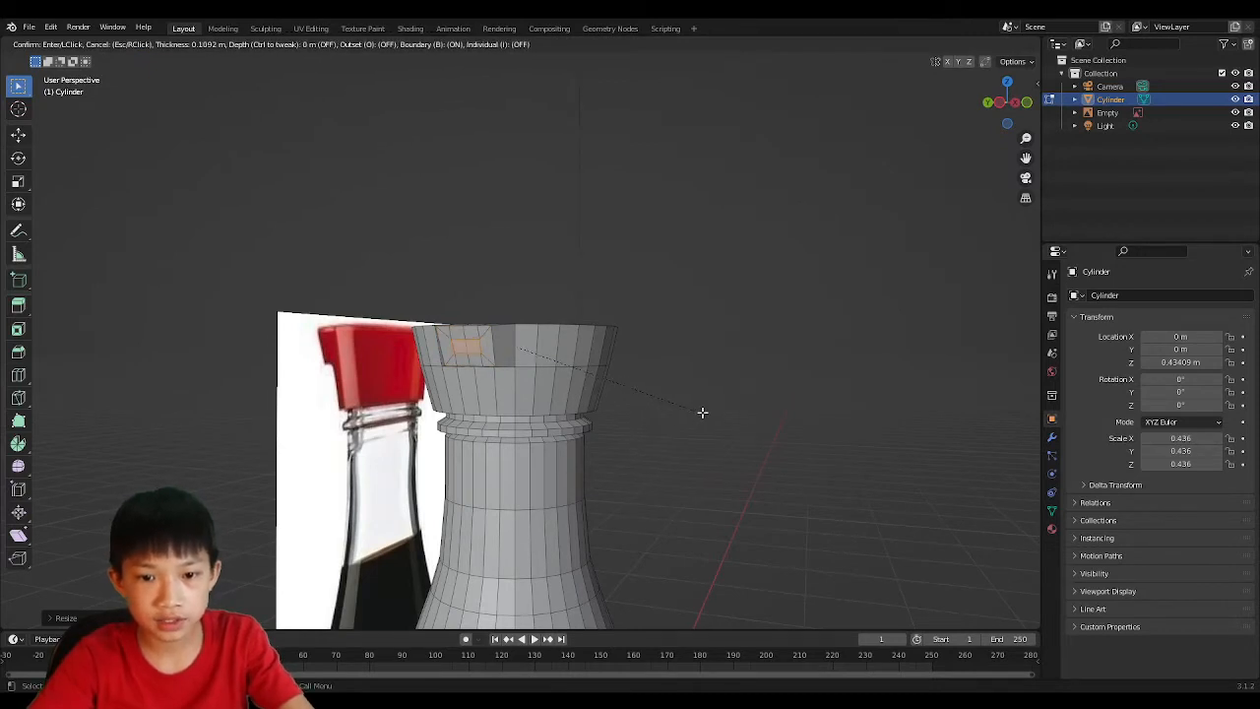
{"action": "left_click", "coordinate": [700, 413]}
{"action": "scroll", "coordinate": [653, 430], "scroll_direction": "up", "scroll_amount": 2}
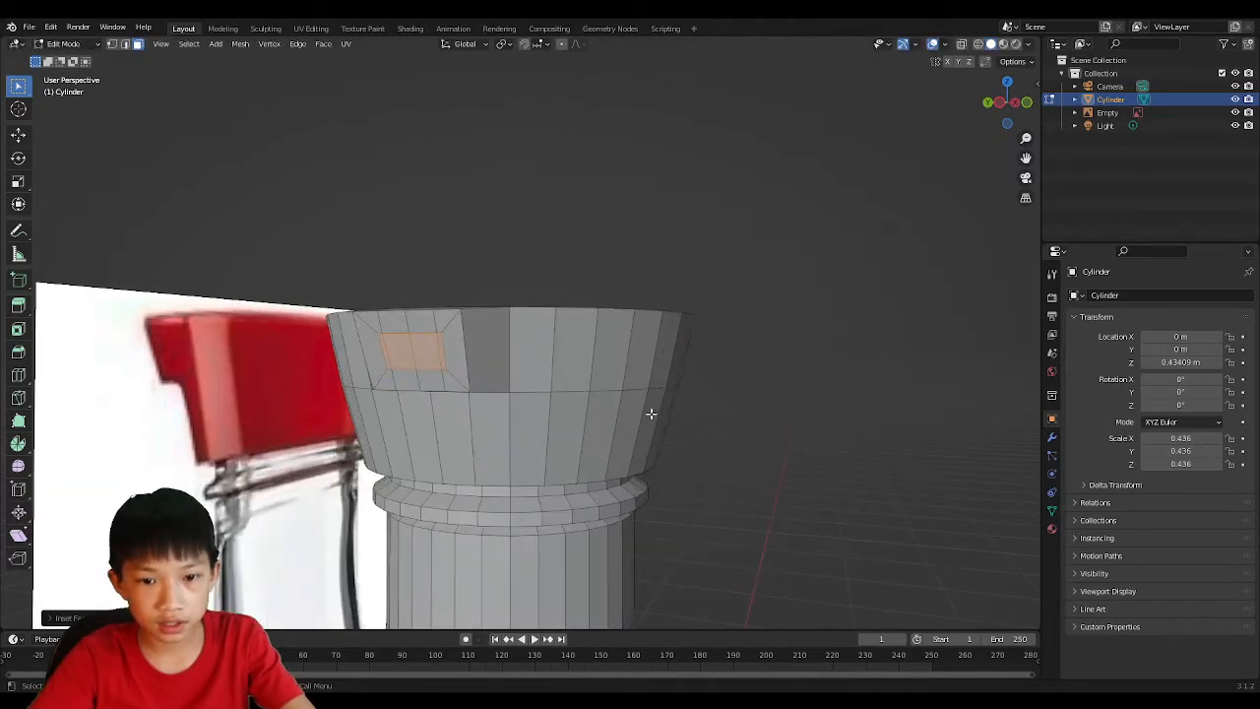
Step: Extrude the inset spout faces and scale them inward along the X axis to hollow out the pouring holes
{"action": "key", "text": "e"}
{"action": "left_click", "coordinate": [644, 392]}
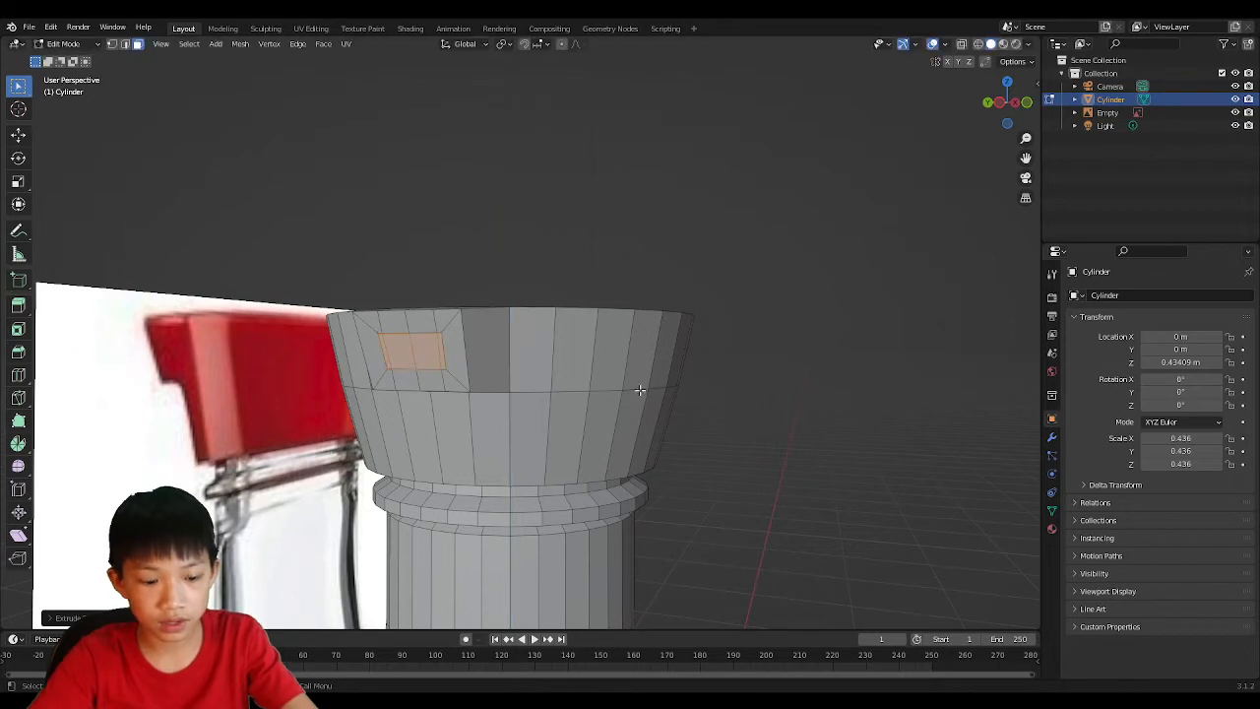
{"action": "key", "text": "s"}
{"action": "key", "text": "x"}
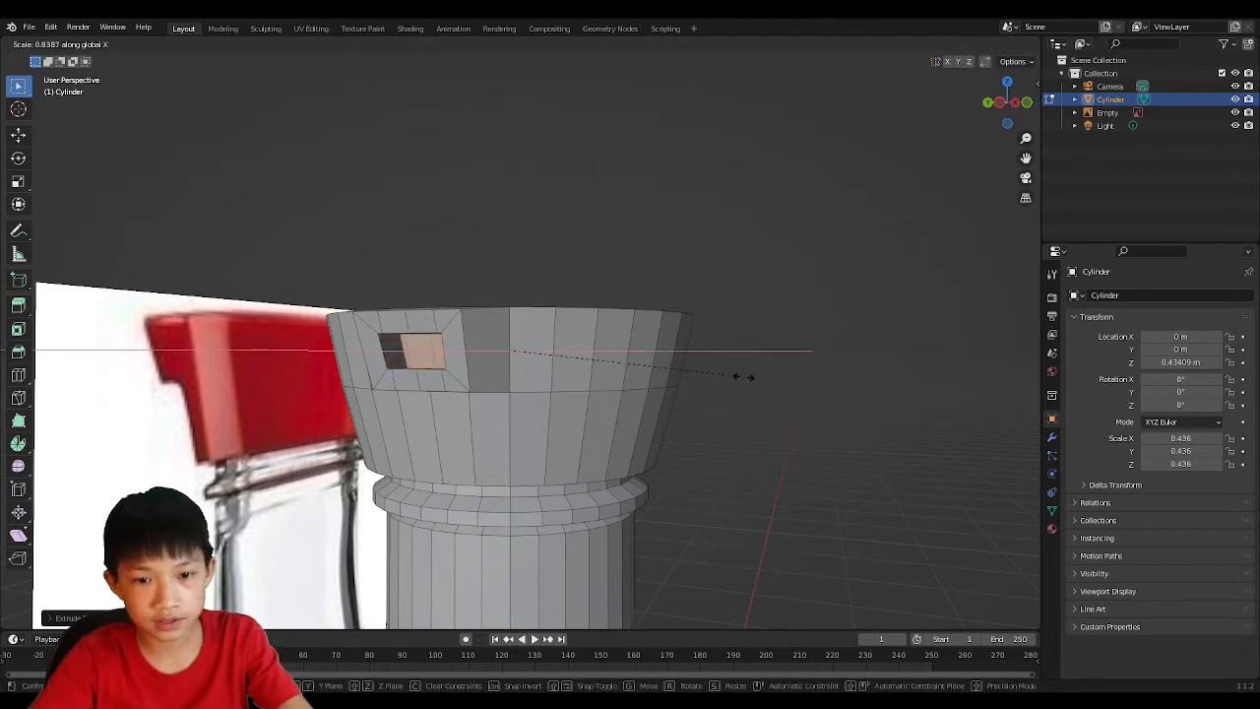
{"action": "left_click", "coordinate": [689, 344]}
Step: Return to Object Mode and add a Subdivision Surface modifier to the bottle
{"action": "middle_click_drag", "start_coordinate": [689, 344], "coordinate": [574, 366]}
{"action": "scroll", "coordinate": [635, 360], "scroll_direction": "down", "scroll_amount": 3}
{"action": "key", "text": "Tab"}
{"action": "scroll", "coordinate": [688, 369], "scroll_direction": "down", "scroll_amount": 2}
{"action": "scroll", "coordinate": [603, 354], "scroll_direction": "down", "scroll_amount": 4}
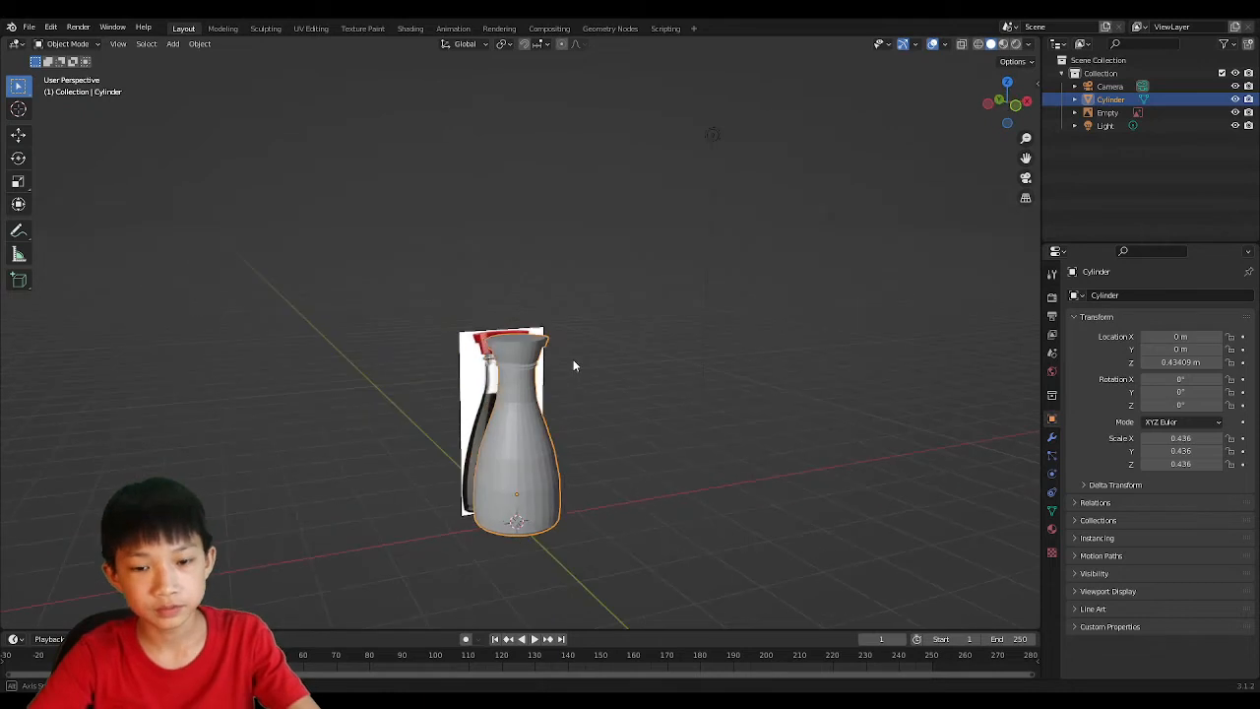
{"action": "left_click", "coordinate": [1052, 437]}
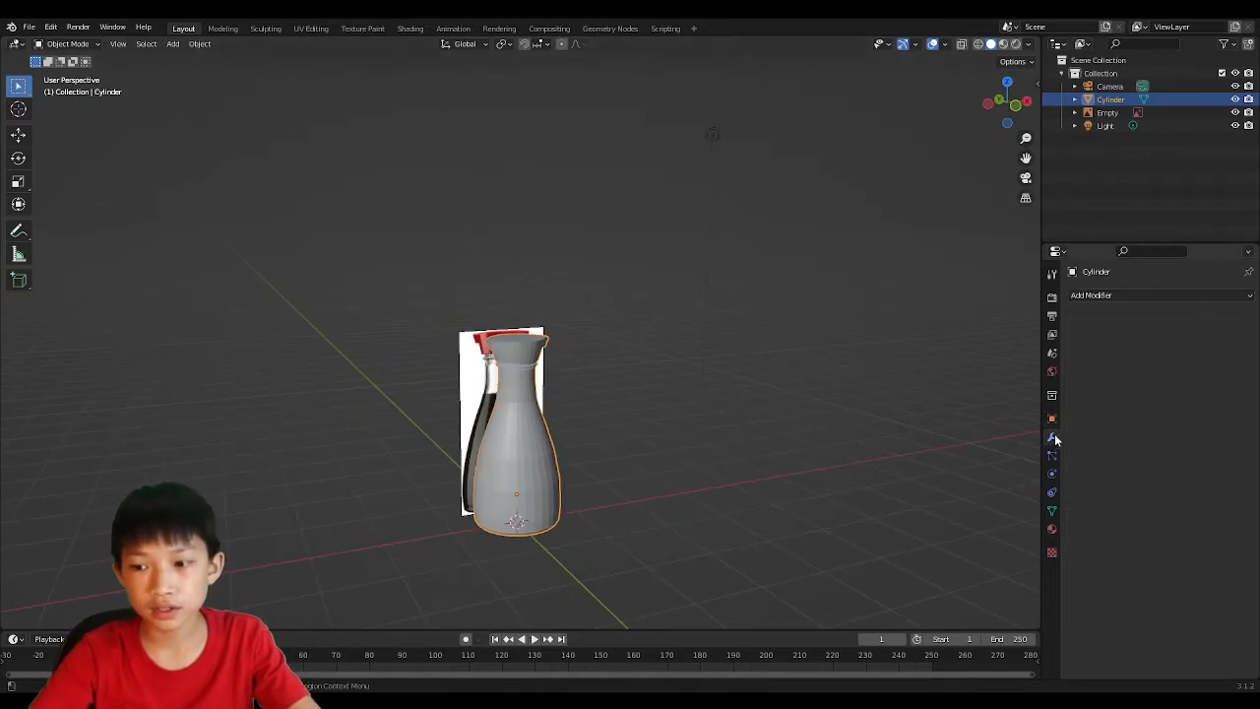
{"action": "left_click", "coordinate": [1092, 297]}
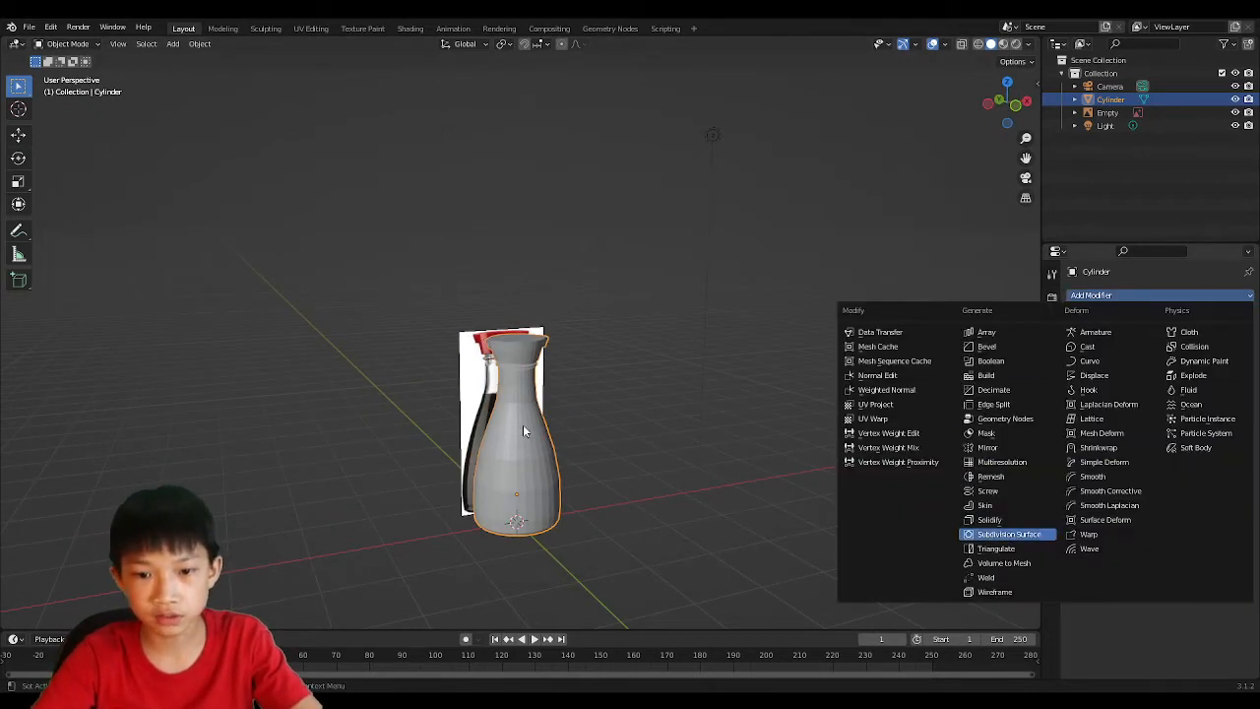
Step: Inset the cap's top face in Edit Mode to clean up its subdivided rim
{"action": "middle_click_drag", "start_coordinate": [524, 430], "coordinate": [504, 387]}
{"action": "scroll", "coordinate": [542, 459], "scroll_direction": "up", "scroll_amount": 5}
{"action": "key", "text": "Tab"}
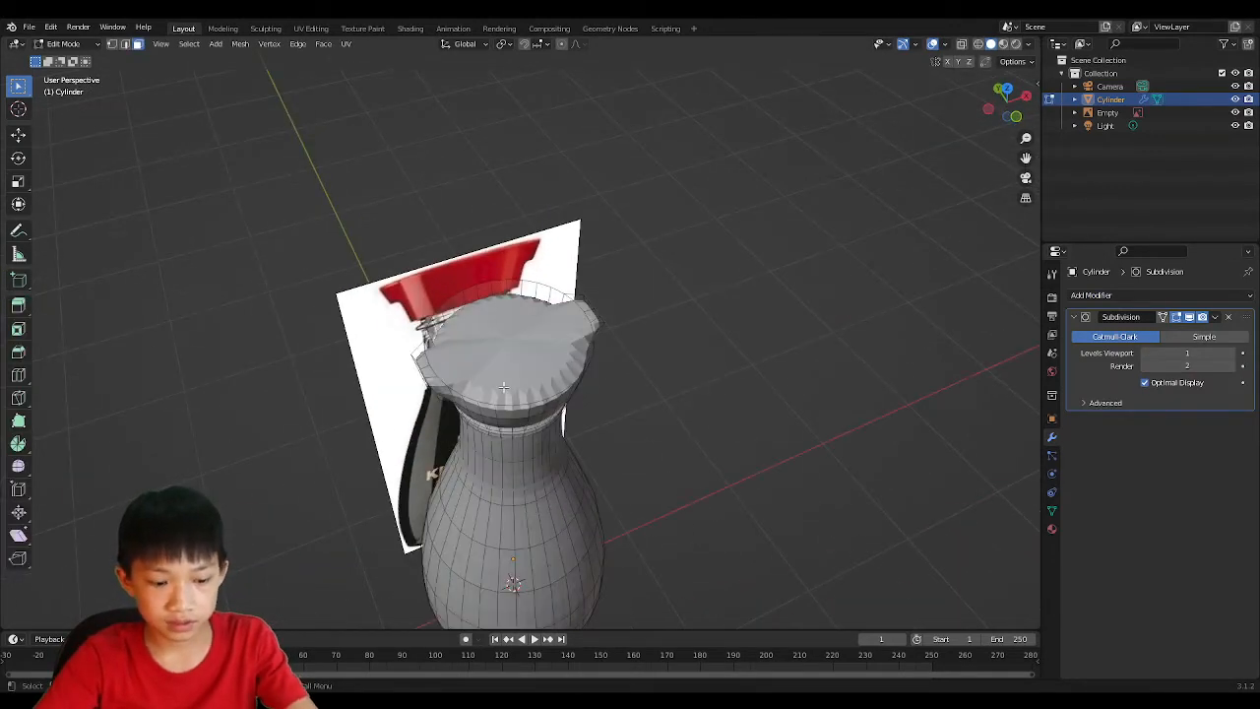
{"action": "left_click", "coordinate": [491, 323]}
{"action": "key", "text": "i"}
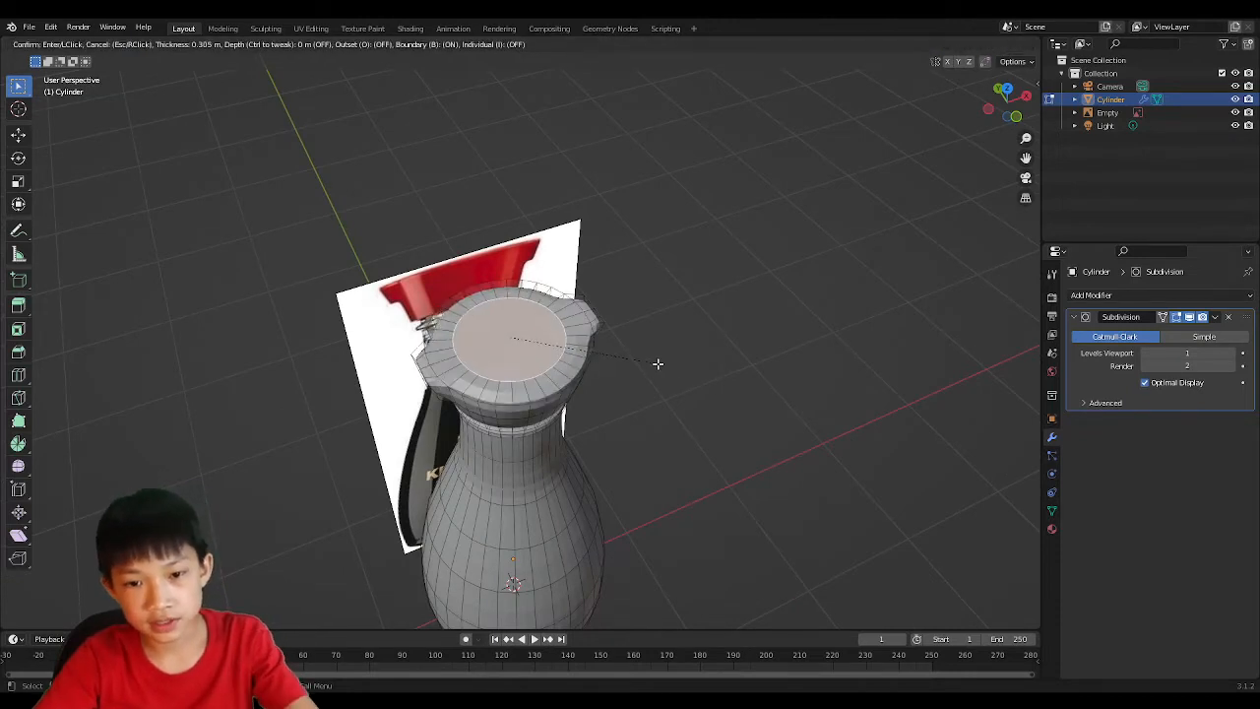
{"action": "left_click", "coordinate": [678, 367]}
Step: Inset the bottle's bottom face to add a supporting ring of faces around the base
{"action": "key", "text": "Tab"}
{"action": "mouse_move", "coordinate": [678, 369]}
{"action": "middle_mouse_down"}
{"action": "mouse_move", "coordinate": [689, 430]}
{"action": "mouse_move", "coordinate": [663, 216]}
{"action": "middle_mouse_up"}
{"action": "key", "text": "Tab"}
{"action": "left_click", "coordinate": [419, 459]}
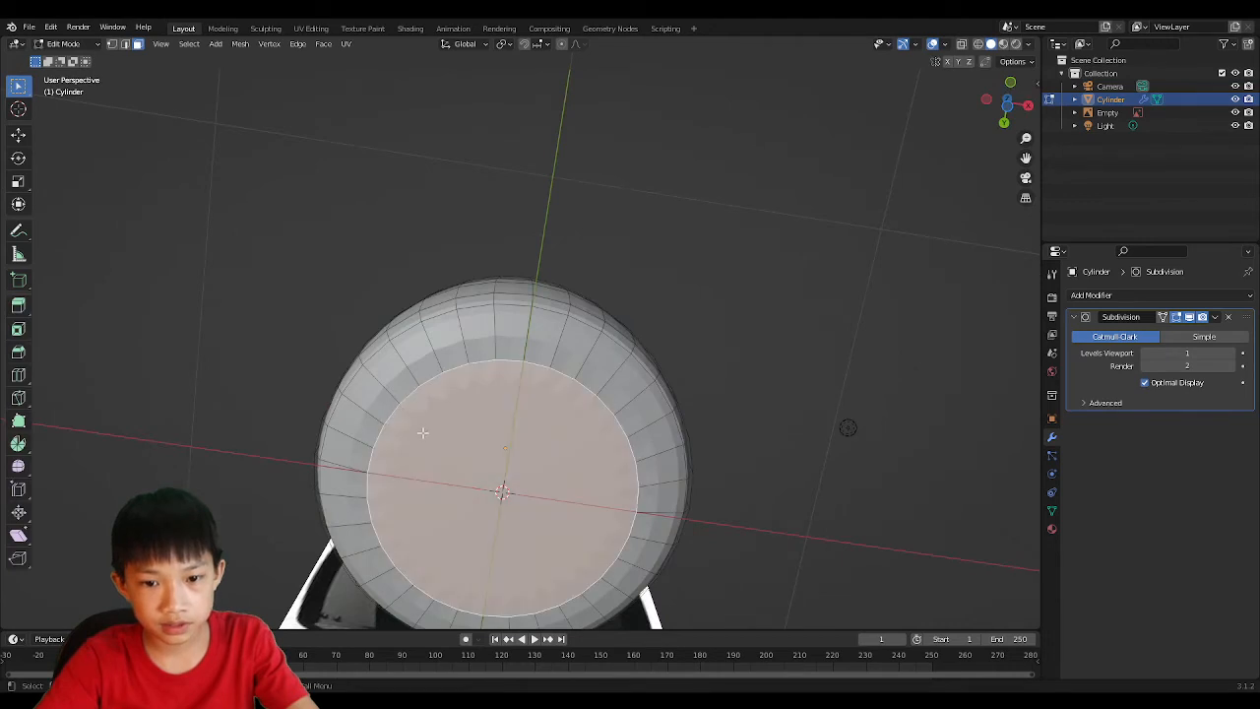
{"action": "key", "text": "i"}
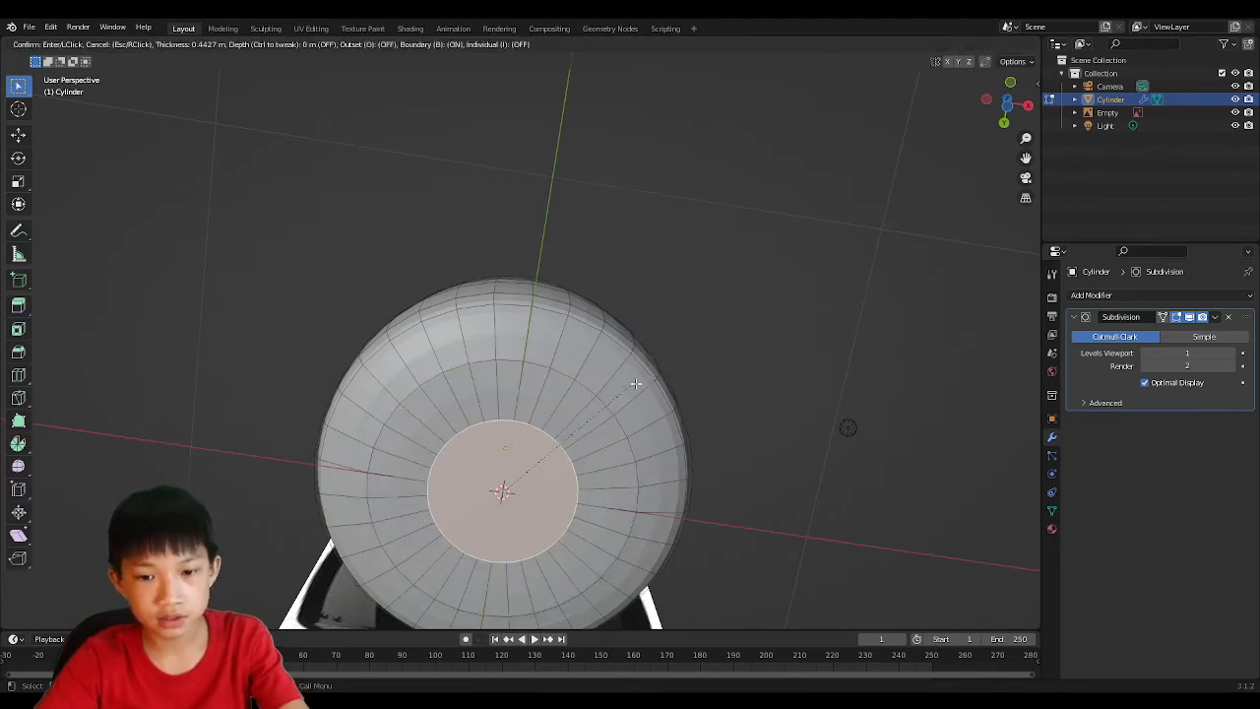
{"action": "left_click", "coordinate": [649, 377]}
Step: Return to Object Mode and apply Shade Smooth to the bottle
{"action": "key", "text": "Tab"}
{"action": "scroll", "coordinate": [622, 483], "scroll_direction": "down", "scroll_amount": 2}
{"action": "middle_click_drag", "start_coordinate": [622, 483], "coordinate": [642, 575]}
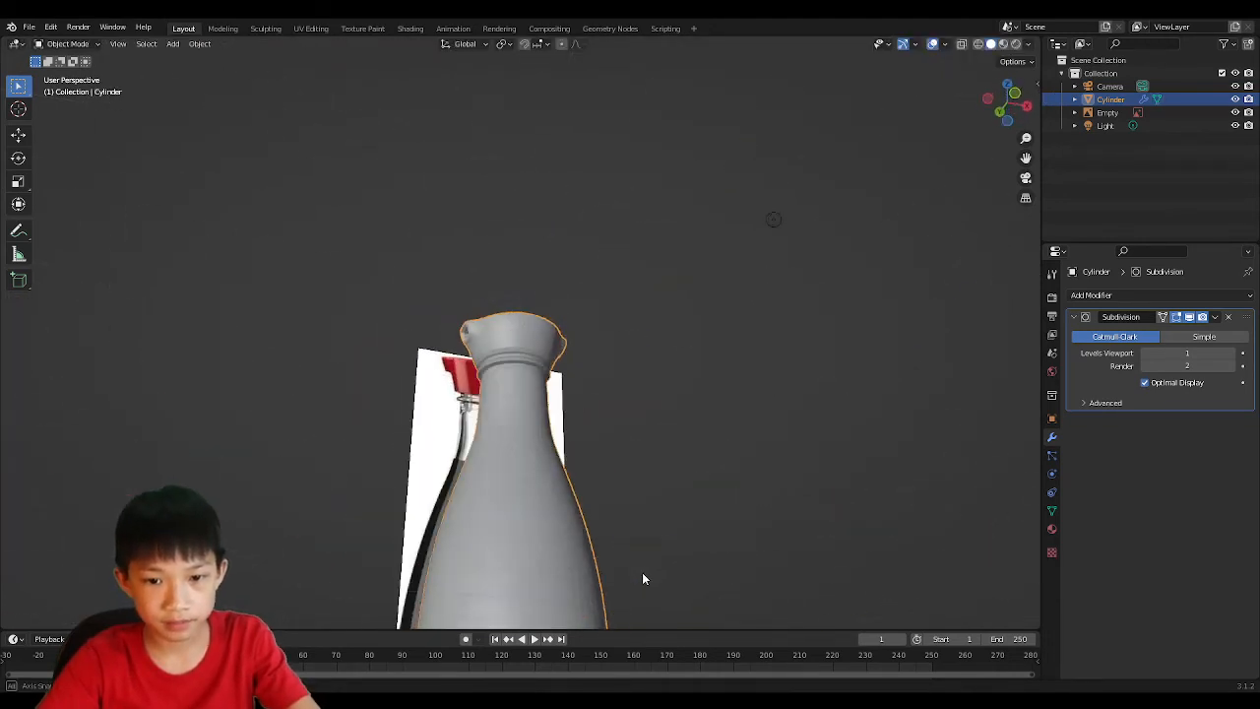
{"action": "scroll", "coordinate": [596, 537], "scroll_direction": "down", "scroll_amount": 3}
{"action": "middle_click_drag", "start_coordinate": [595, 537], "coordinate": [591, 490]}
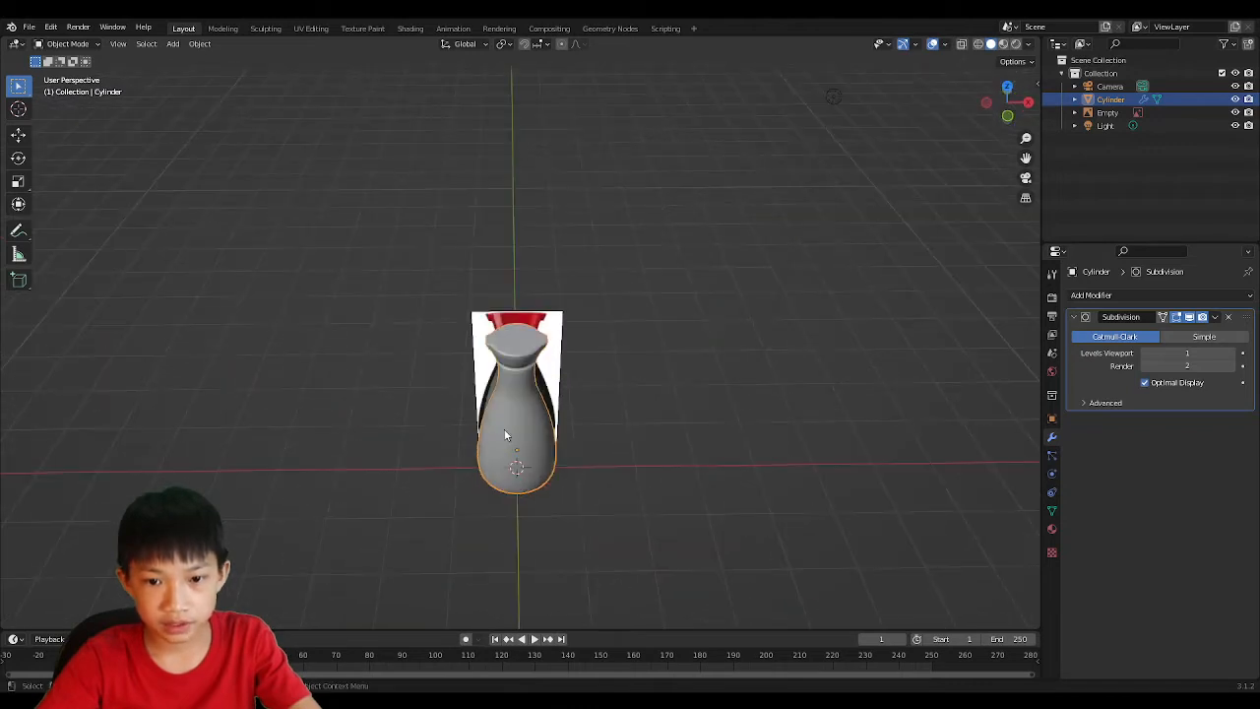
{"action": "right_click", "coordinate": [504, 432]}
{"action": "left_click", "coordinate": [504, 432]}
Step: In Edit Mode, select the cap's top face and grow the selection down over the whole red-cap section
{"action": "scroll", "coordinate": [580, 353], "scroll_direction": "up", "scroll_amount": 3}
{"action": "middle_click_drag", "start_coordinate": [505, 431], "coordinate": [543, 396]}
{"action": "key", "text": "Tab"}
{"action": "scroll", "coordinate": [594, 369], "scroll_direction": "up", "scroll_amount": 2}
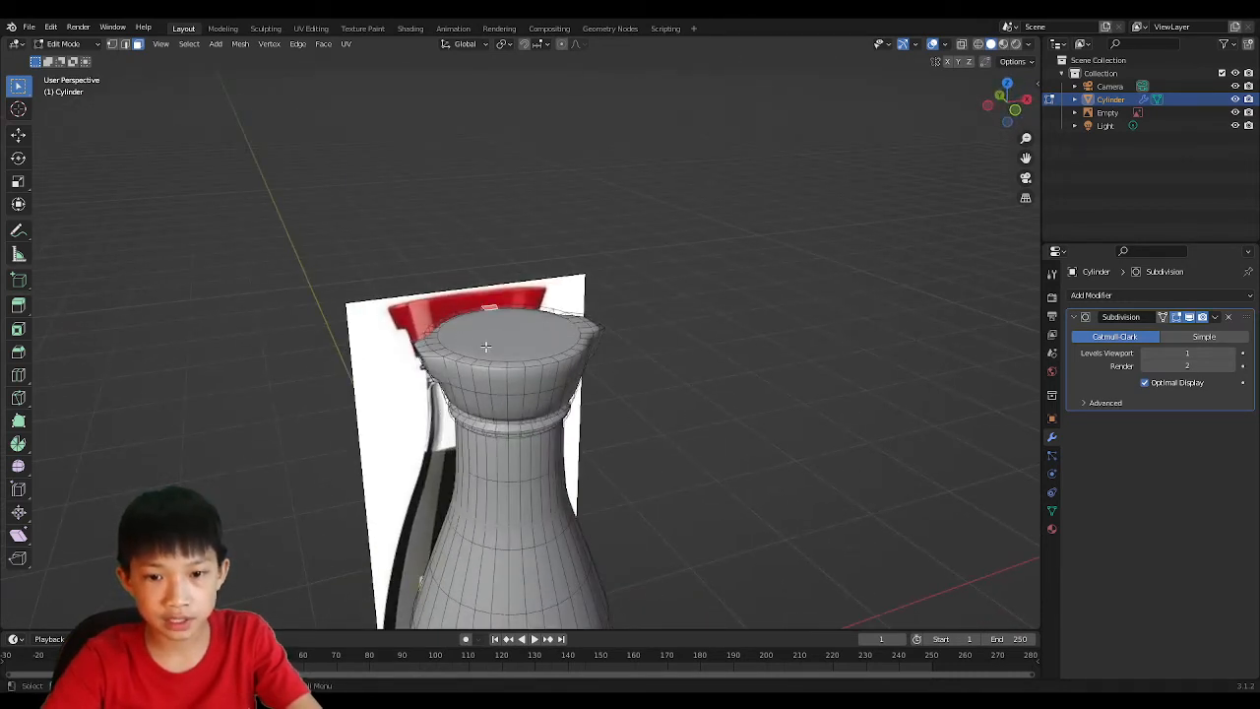
{"action": "left_click", "coordinate": [568, 337]}
{"action": "middle_click_drag", "start_coordinate": [568, 337], "coordinate": [510, 371]}
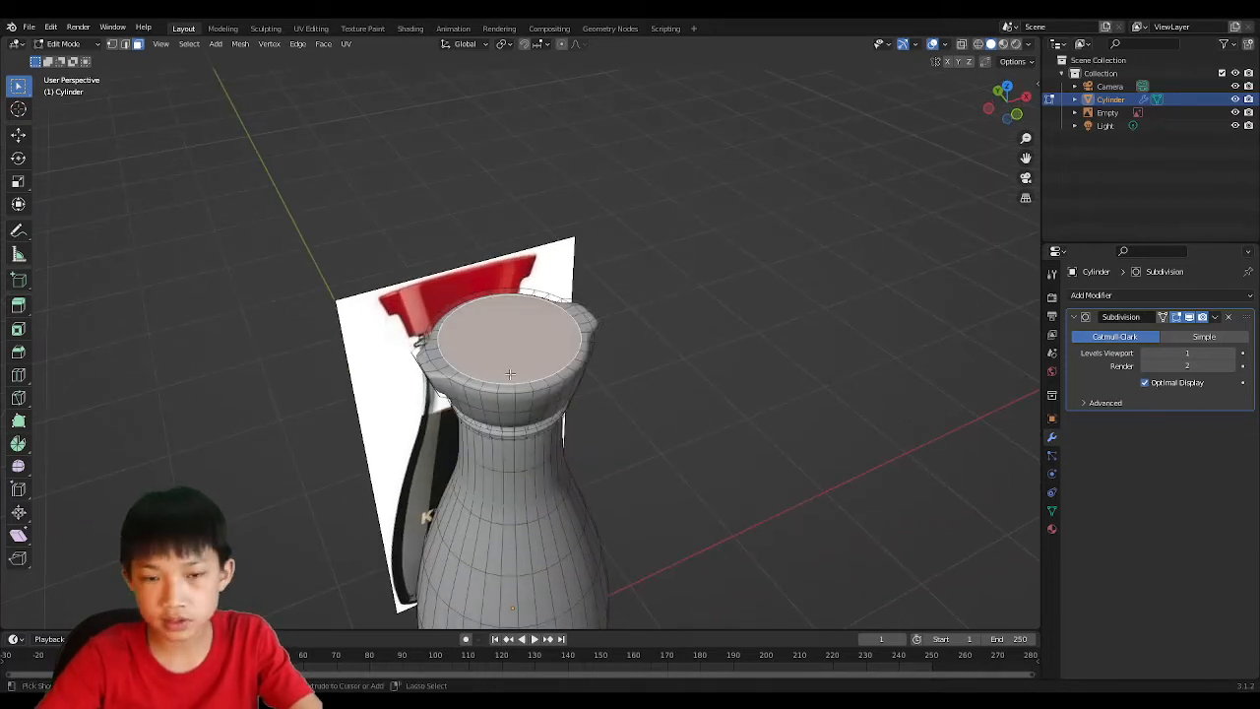
{"action": "key", "text": "ctrl+KP_Add"}
{"action": "key", "text": "ctrl+KP_Add"}
{"action": "key", "text": "ctrl+KP_Add"}
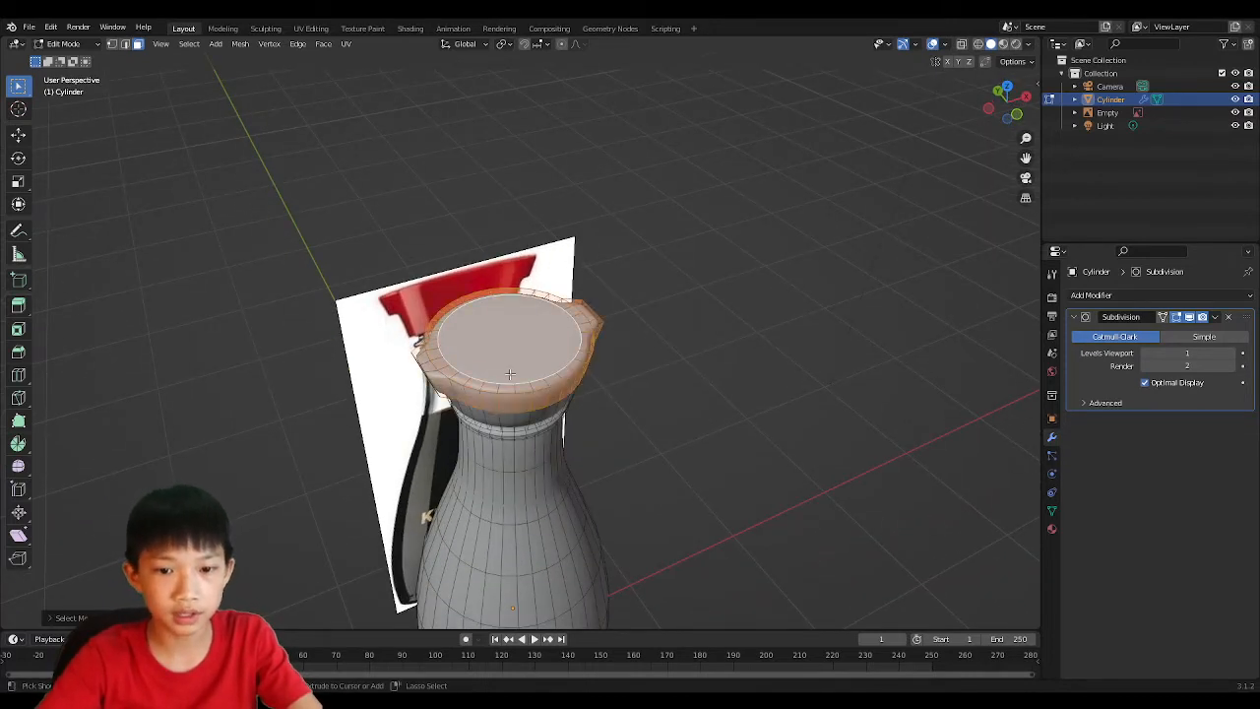
{"action": "middle_click_drag", "start_coordinate": [510, 374], "coordinate": [501, 253]}
{"action": "scroll", "coordinate": [477, 318], "scroll_direction": "up", "scroll_amount": 3}
{"action": "scroll", "coordinate": [478, 318], "scroll_direction": "up", "scroll_amount": 2}
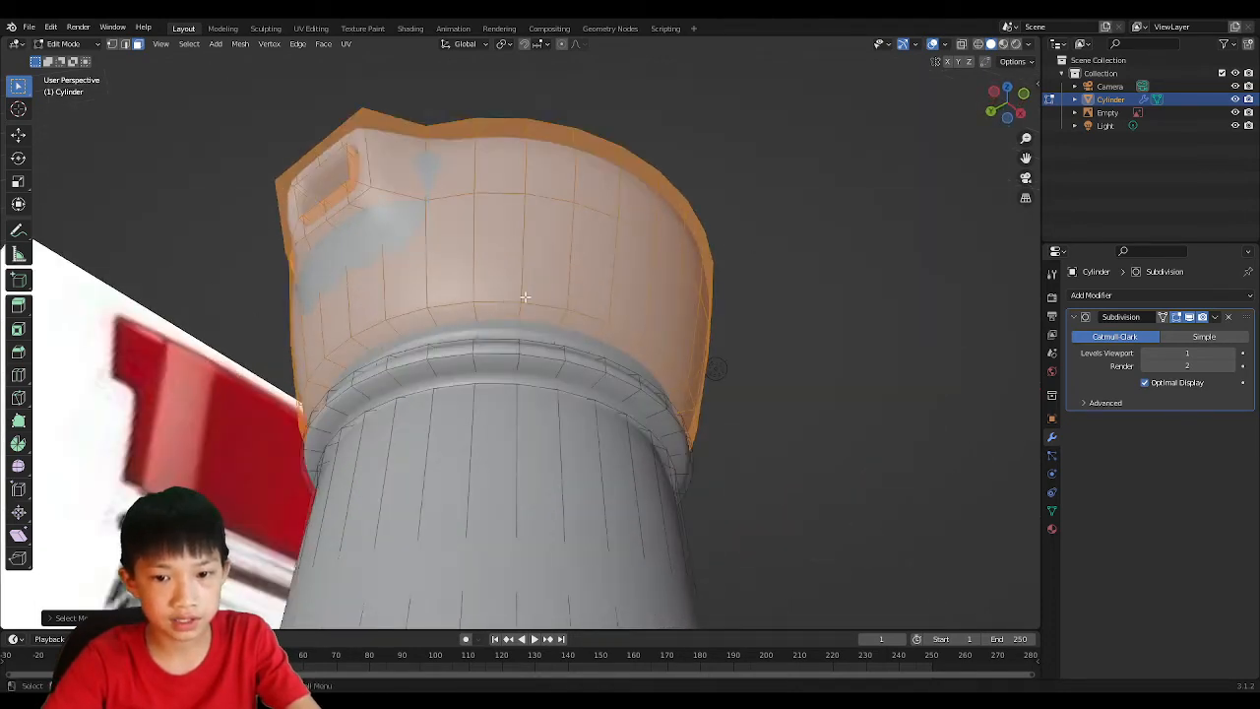
{"action": "middle_click_drag", "start_coordinate": [524, 296], "coordinate": [482, 342]}
{"action": "scroll", "coordinate": [506, 290], "scroll_direction": "down", "scroll_amount": 4}
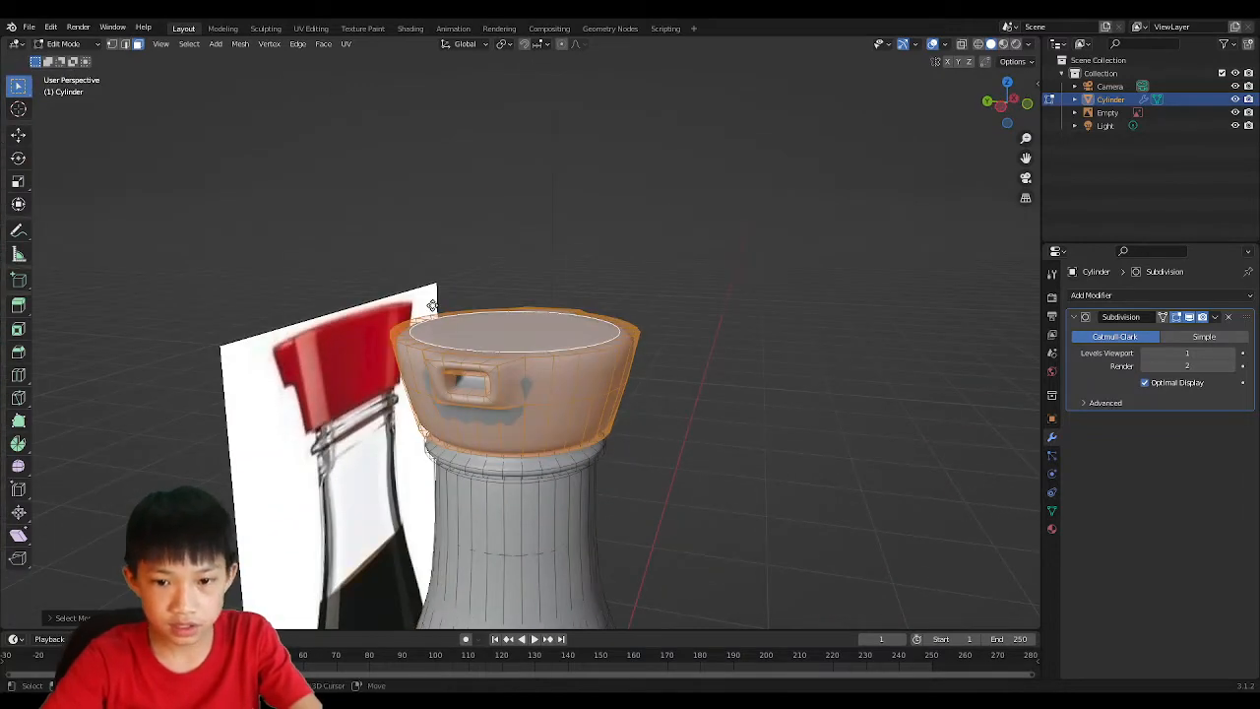
{"action": "key", "text": "shift+d"}
{"action": "key", "text": "Escape"}
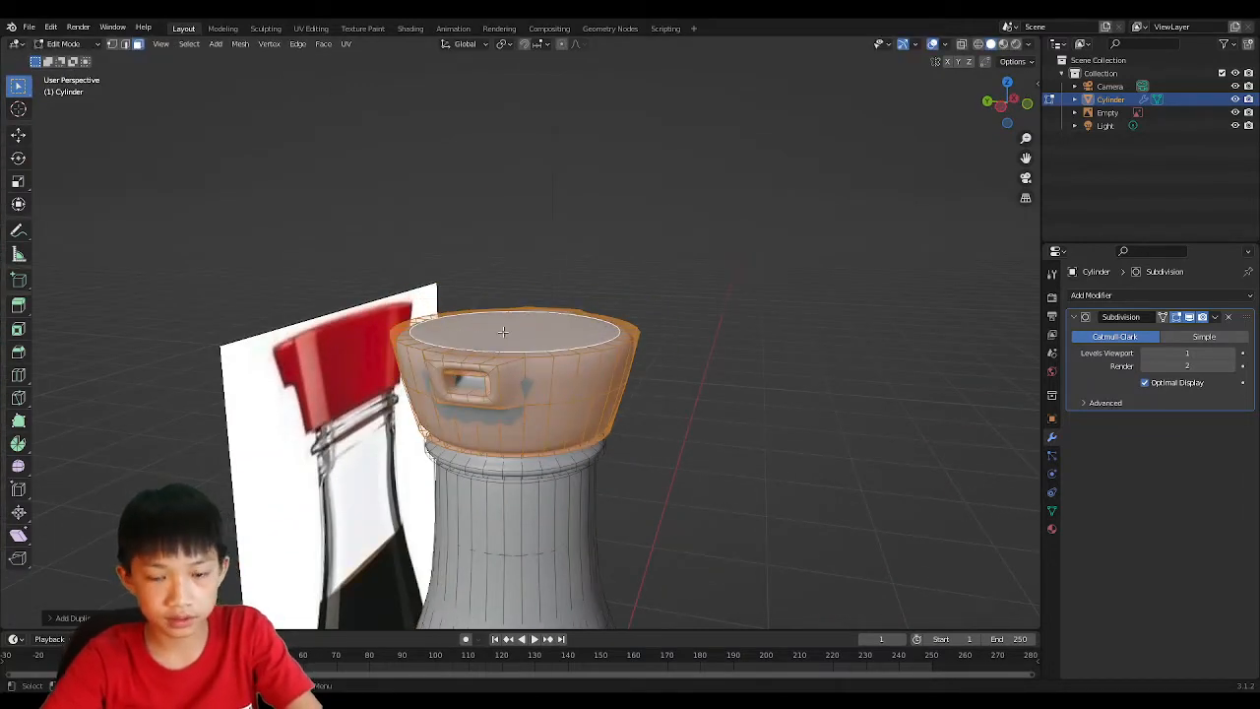
{"action": "key", "text": "shift+d"}
{"action": "key", "text": "Escape"}
{"action": "key", "text": "ctrl+z"}
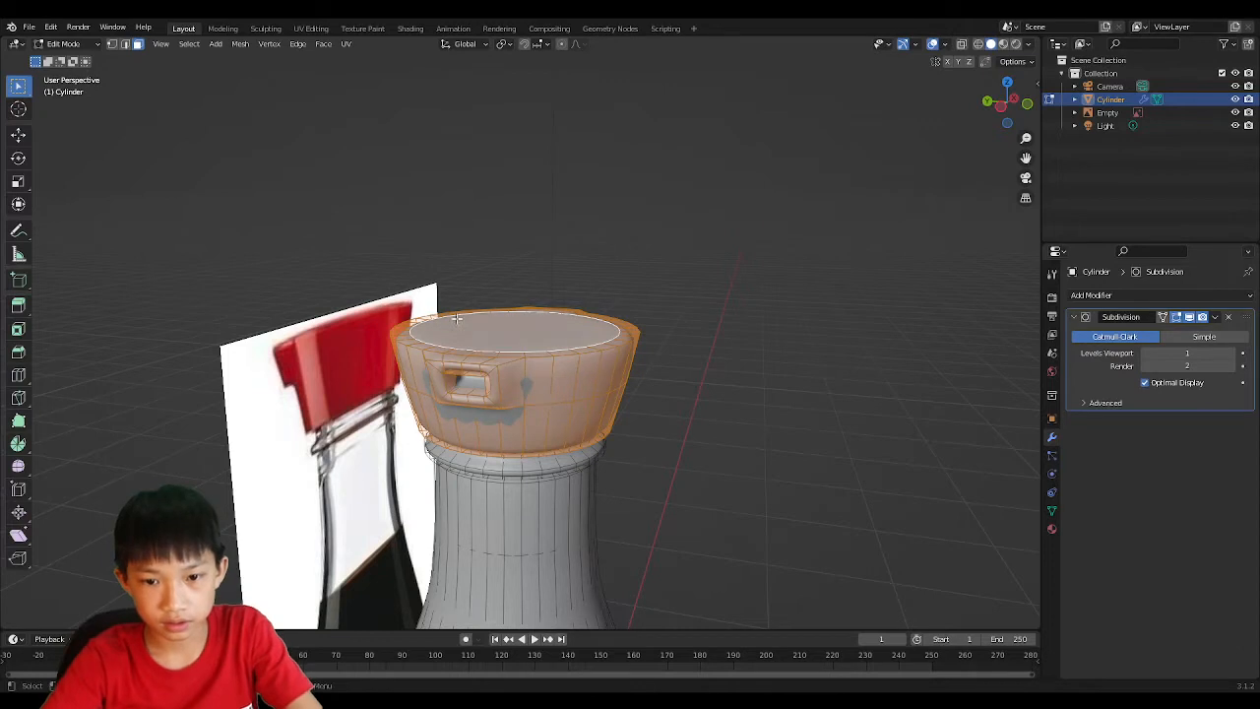
Step: Separate the selected cap faces into their own object, return to Object Mode and select the cap
{"action": "key", "text": "p"}
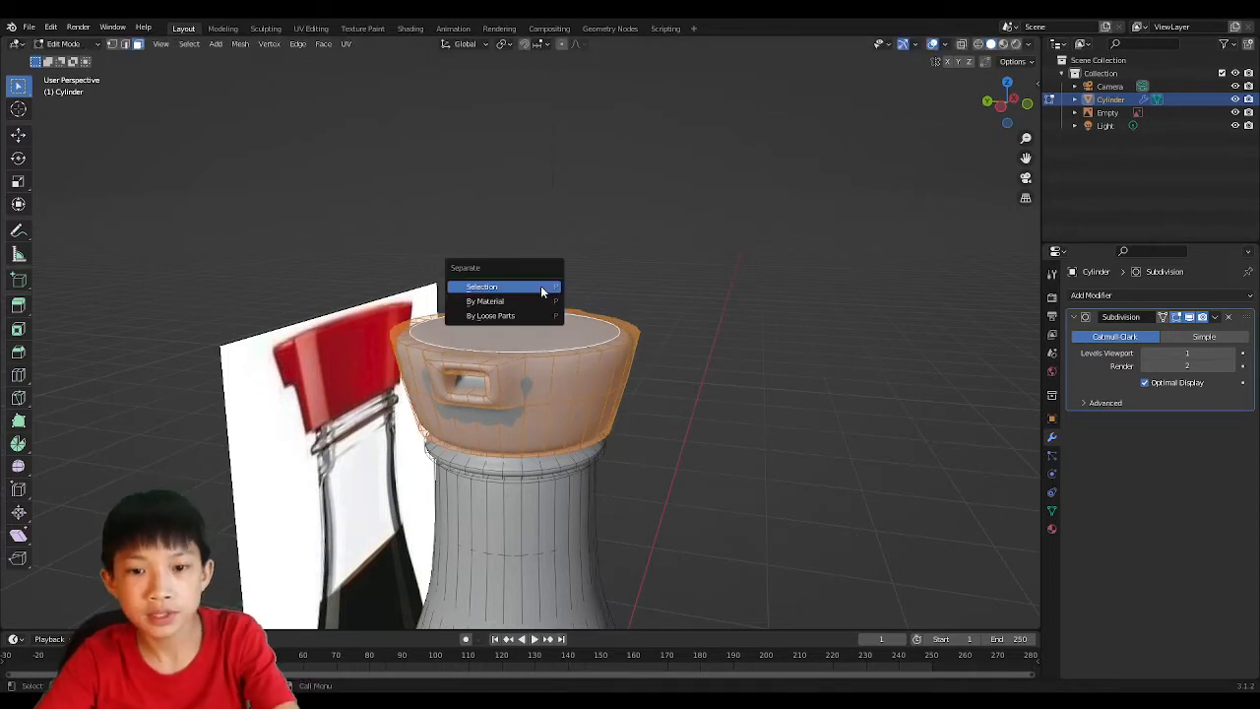
{"action": "left_click", "coordinate": [541, 284]}
{"action": "key", "text": "Tab"}
{"action": "left_click", "coordinate": [546, 387]}
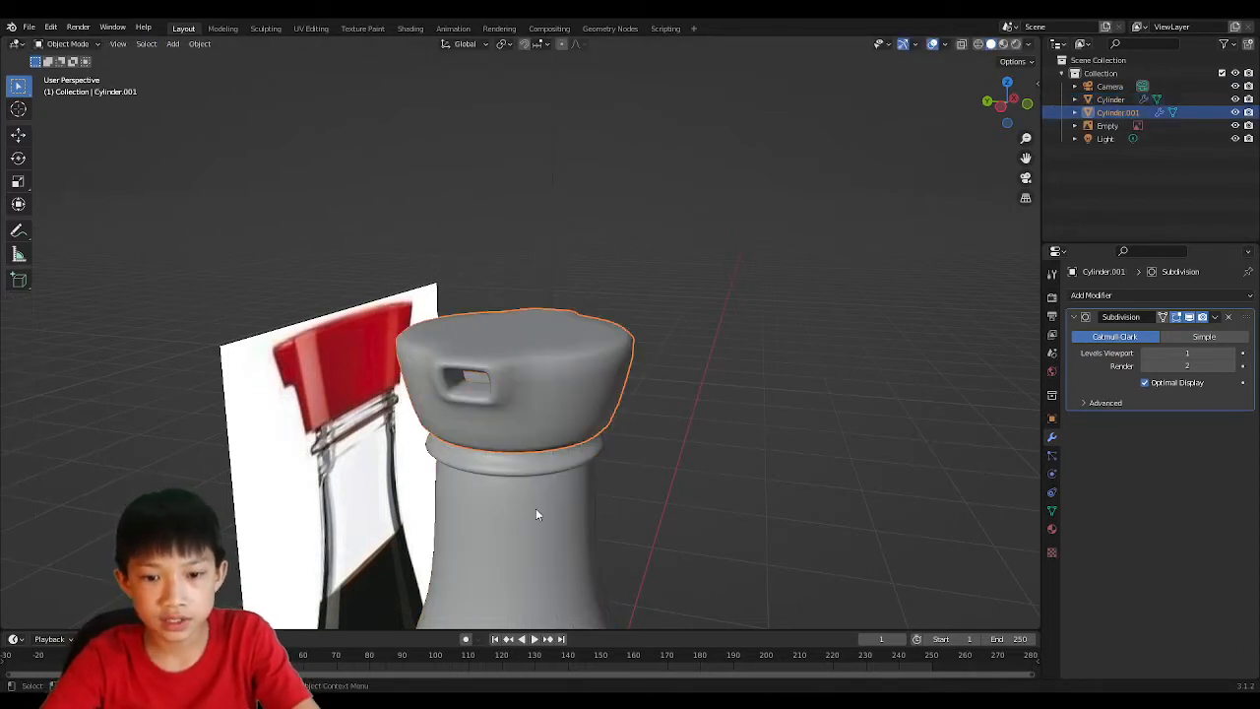
{"action": "left_click", "coordinate": [535, 508]}
{"action": "left_click", "coordinate": [555, 419]}
{"action": "middle_click_drag", "start_coordinate": [555, 419], "coordinate": [595, 369]}
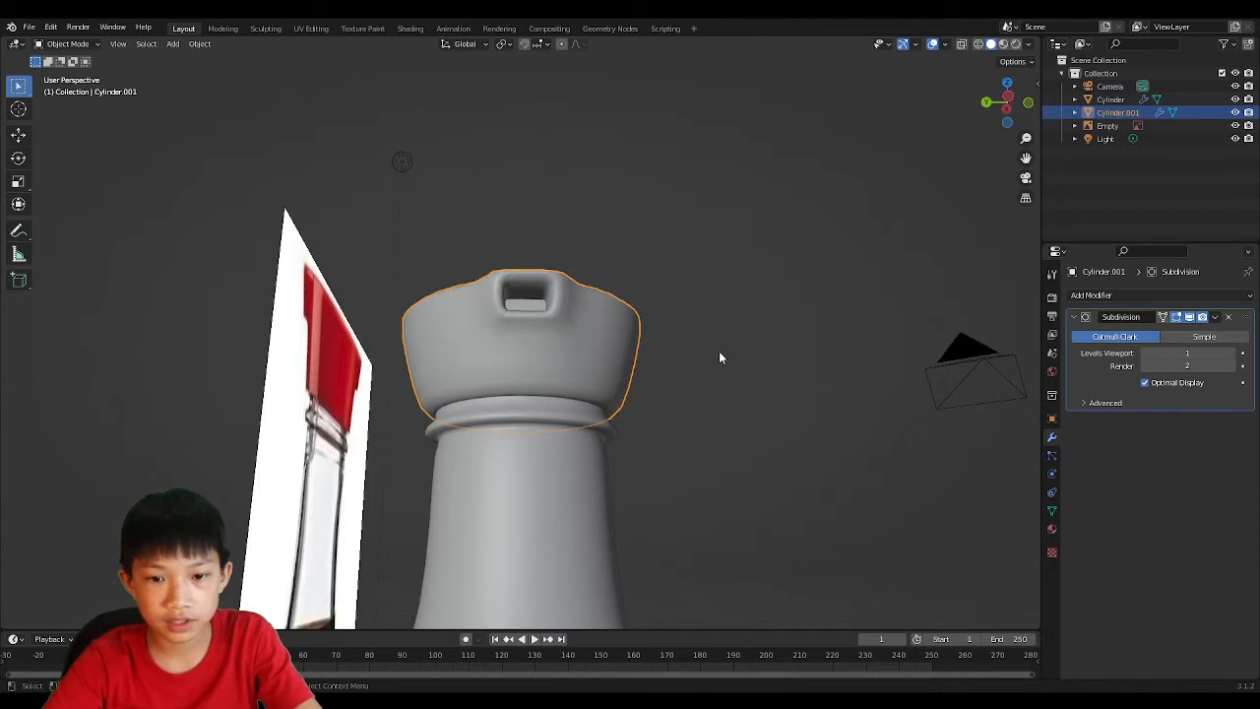
{"action": "middle_click_drag", "start_coordinate": [719, 357], "coordinate": [676, 375]}
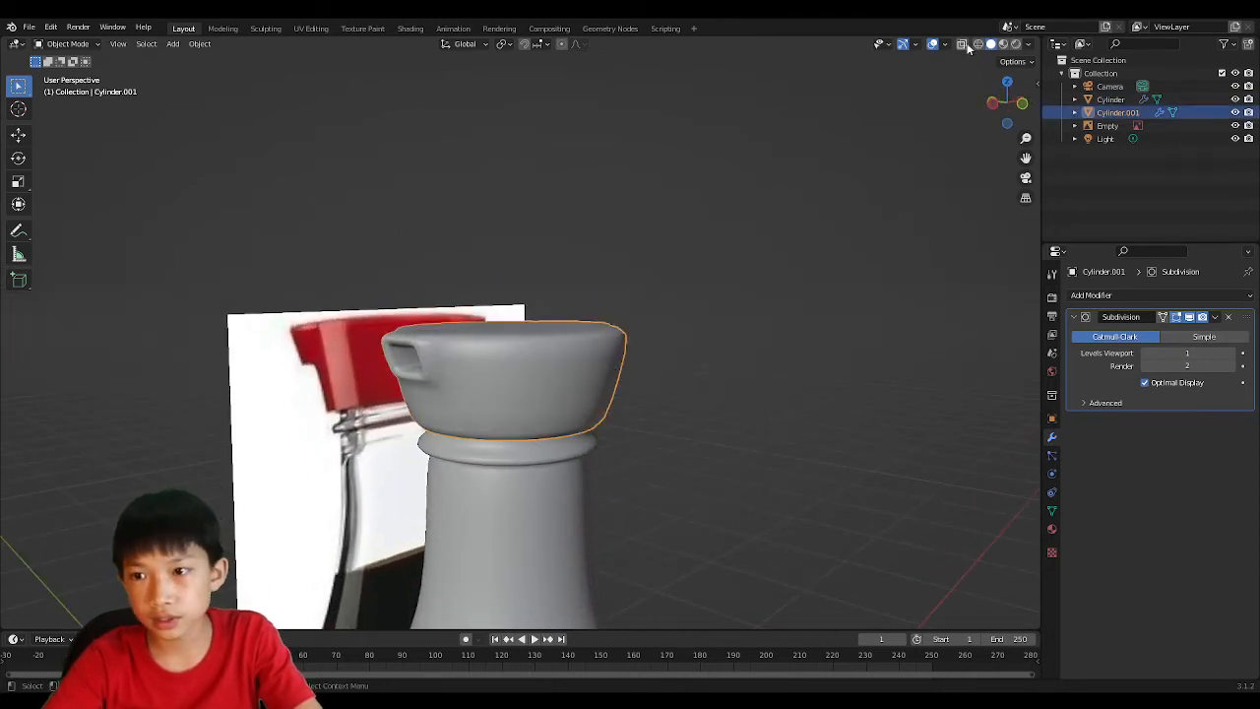
Step: Switch to Material Preview and give the cap a new red material with specular 1.000 and roughness 0.000
{"action": "left_click", "coordinate": [1003, 44]}
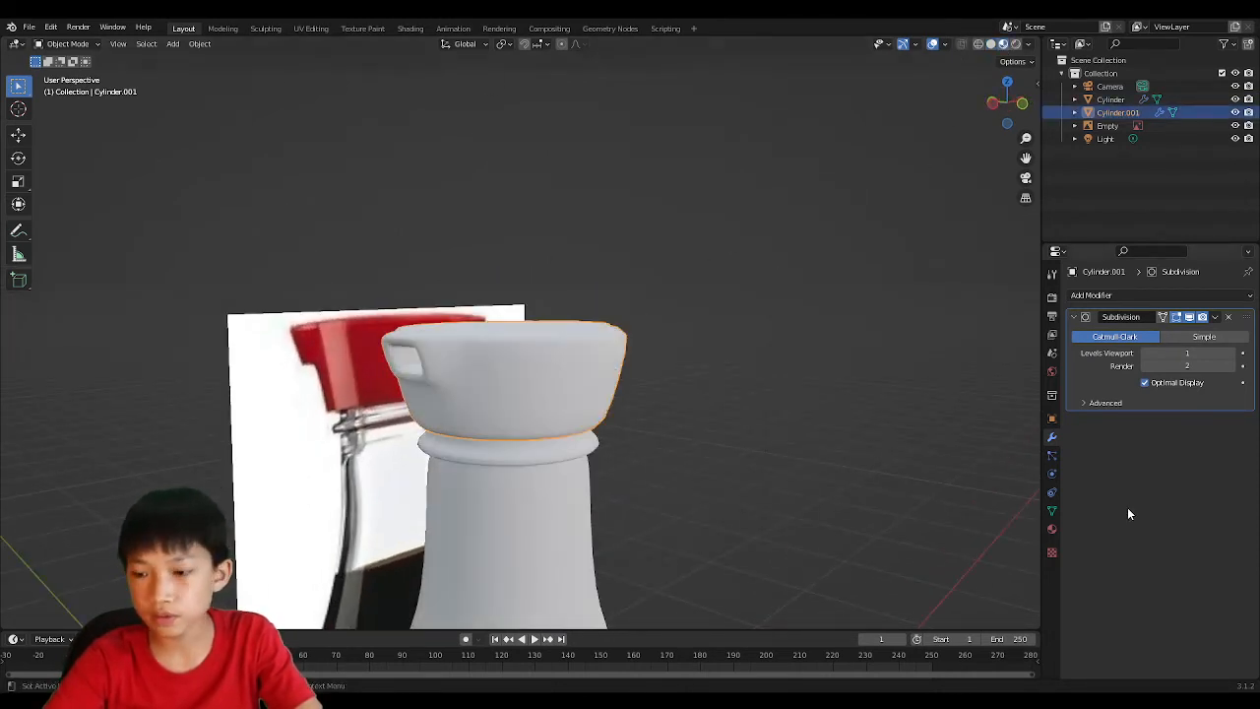
{"action": "left_click", "coordinate": [1051, 532]}
{"action": "left_click", "coordinate": [1150, 349]}
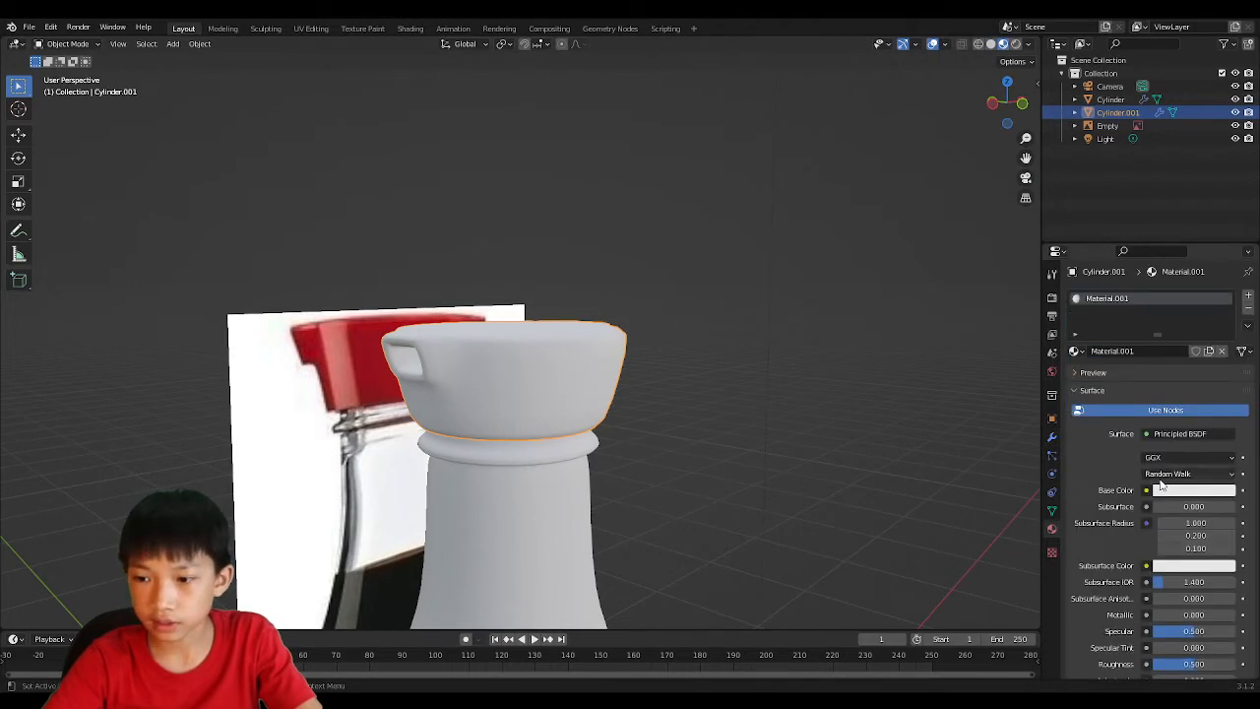
{"action": "left_click", "coordinate": [1170, 491]}
{"action": "left_click_drag", "start_coordinate": [1154, 327], "coordinate": [1170, 402]}
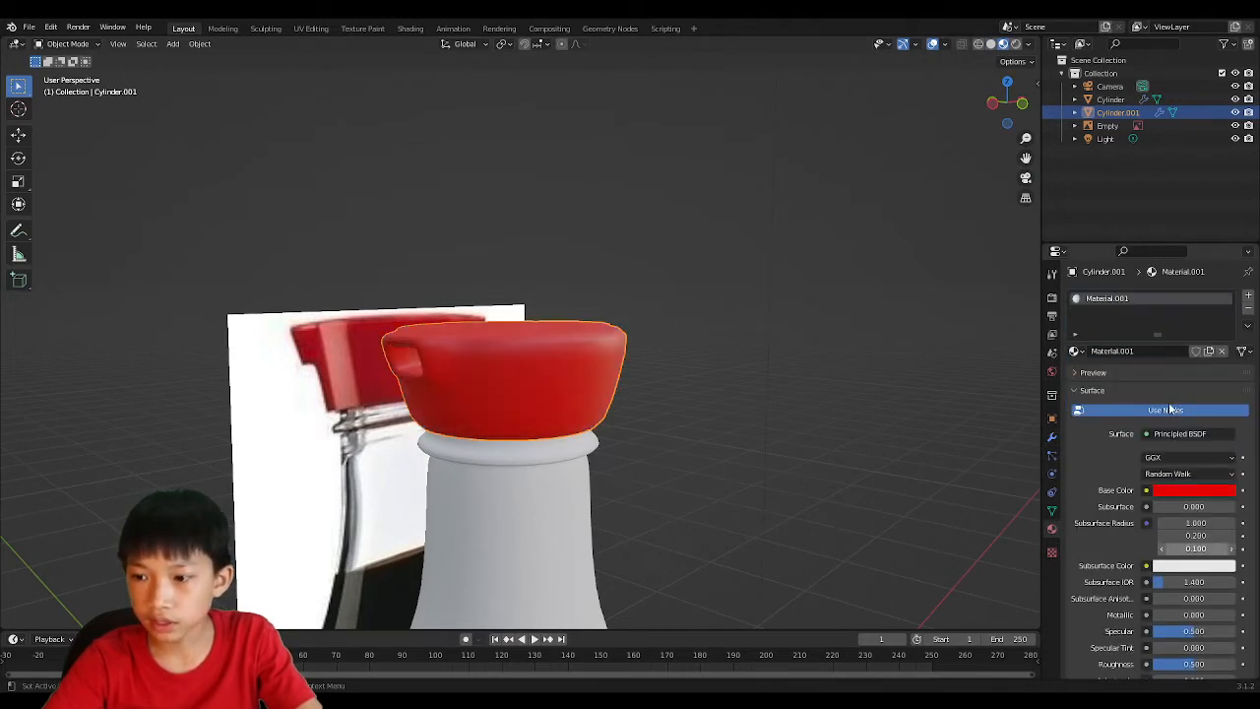
{"action": "mouse_move", "coordinate": [1169, 630]}
{"action": "left_mouse_down"}
{"action": "mouse_move", "coordinate": [1221, 631]}
{"action": "mouse_move", "coordinate": [1154, 664]}
{"action": "left_mouse_up"}
{"action": "left_click", "coordinate": [675, 412]}
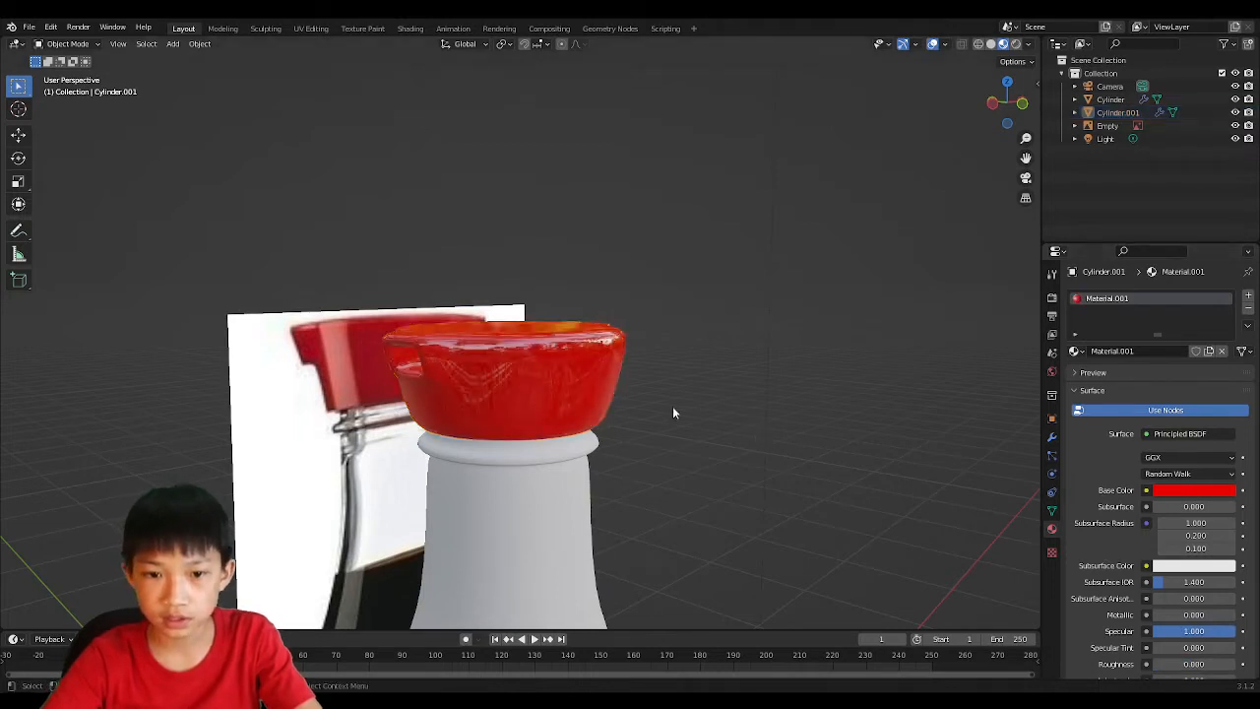
Step: Add two loop cuts to the cap mesh in Edit Mode, one at each spout side, and return to Object Mode
{"action": "middle_click_drag", "start_coordinate": [675, 411], "coordinate": [602, 420]}
{"action": "scroll", "coordinate": [603, 420], "scroll_direction": "up", "scroll_amount": 2}
{"action": "left_click", "coordinate": [571, 409]}
{"action": "scroll", "coordinate": [532, 399], "scroll_direction": "up", "scroll_amount": 2}
{"action": "key", "text": "Tab"}
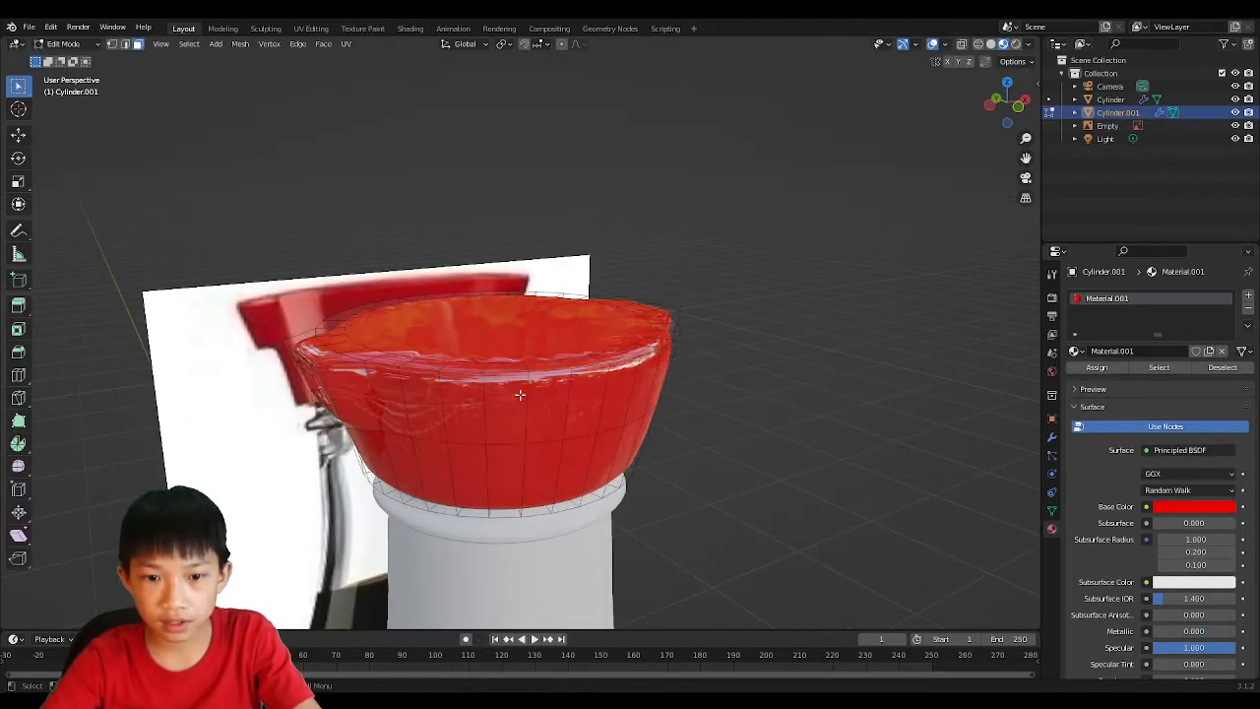
{"action": "scroll", "coordinate": [446, 399], "scroll_direction": "up", "scroll_amount": 1}
{"action": "middle_click_drag", "start_coordinate": [446, 399], "coordinate": [374, 355]}
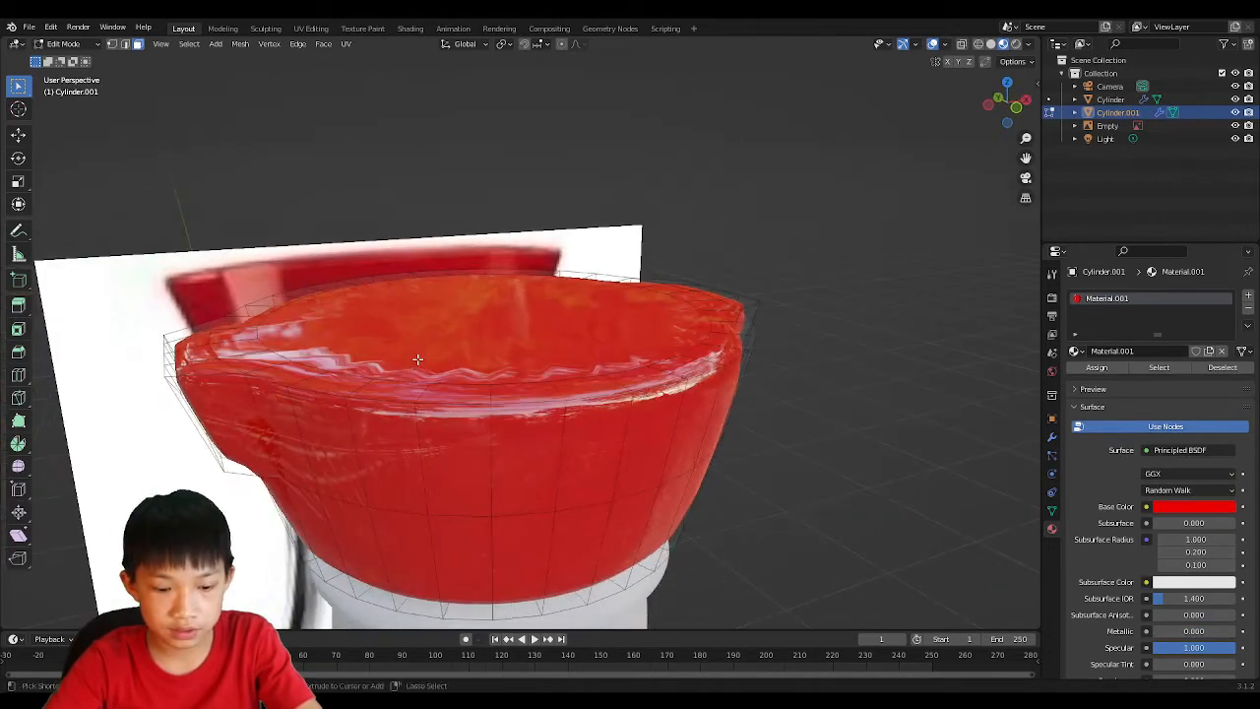
{"action": "key", "text": "ctrl+r"}
{"action": "left_click", "coordinate": [221, 371]}
{"action": "left_click", "coordinate": [271, 408]}
{"action": "middle_click_drag", "start_coordinate": [271, 409], "coordinate": [434, 307]}
{"action": "key", "text": "ctrl+r"}
{"action": "left_click", "coordinate": [743, 379]}
{"action": "left_click", "coordinate": [734, 384]}
{"action": "key", "text": "Tab"}
Step: Give the bottle body a new glass material with transmission 1.000 and roughness 0.000
{"action": "scroll", "coordinate": [522, 335], "scroll_direction": "down", "scroll_amount": 1}
{"action": "scroll", "coordinate": [434, 307], "scroll_direction": "down", "scroll_amount": 6}
{"action": "left_click", "coordinate": [467, 404]}
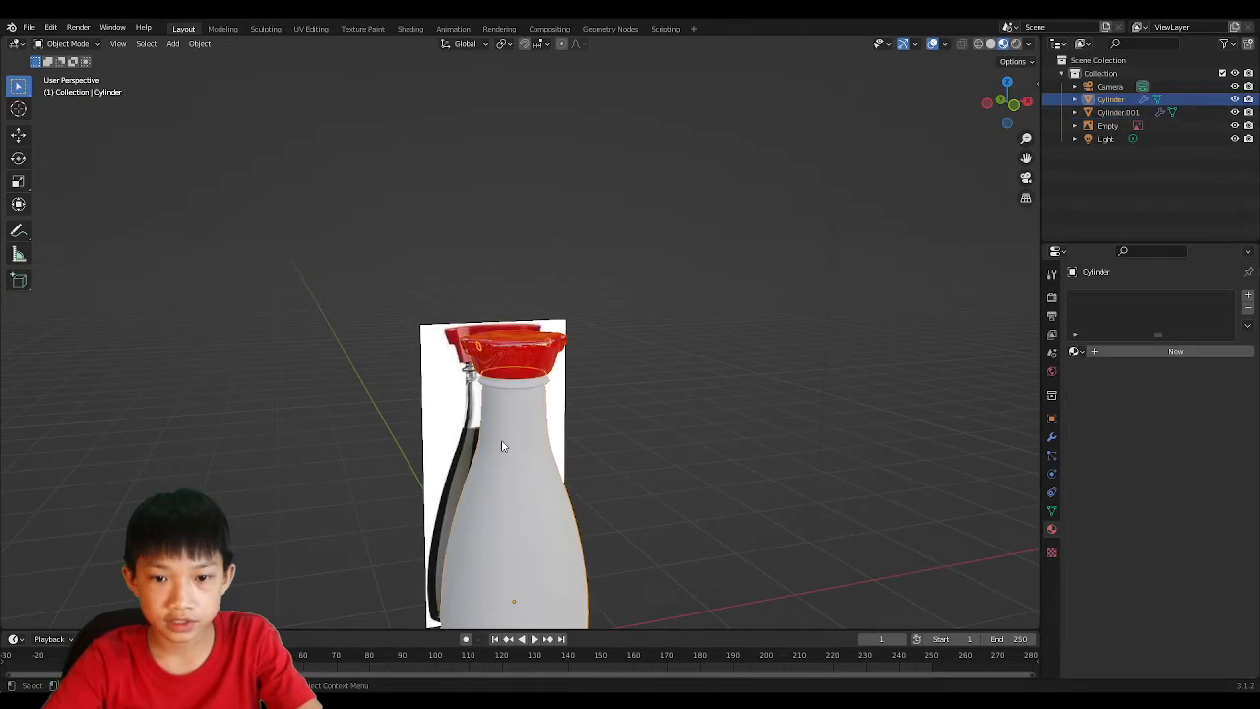
{"action": "middle_click_drag", "start_coordinate": [511, 399], "coordinate": [535, 380]}
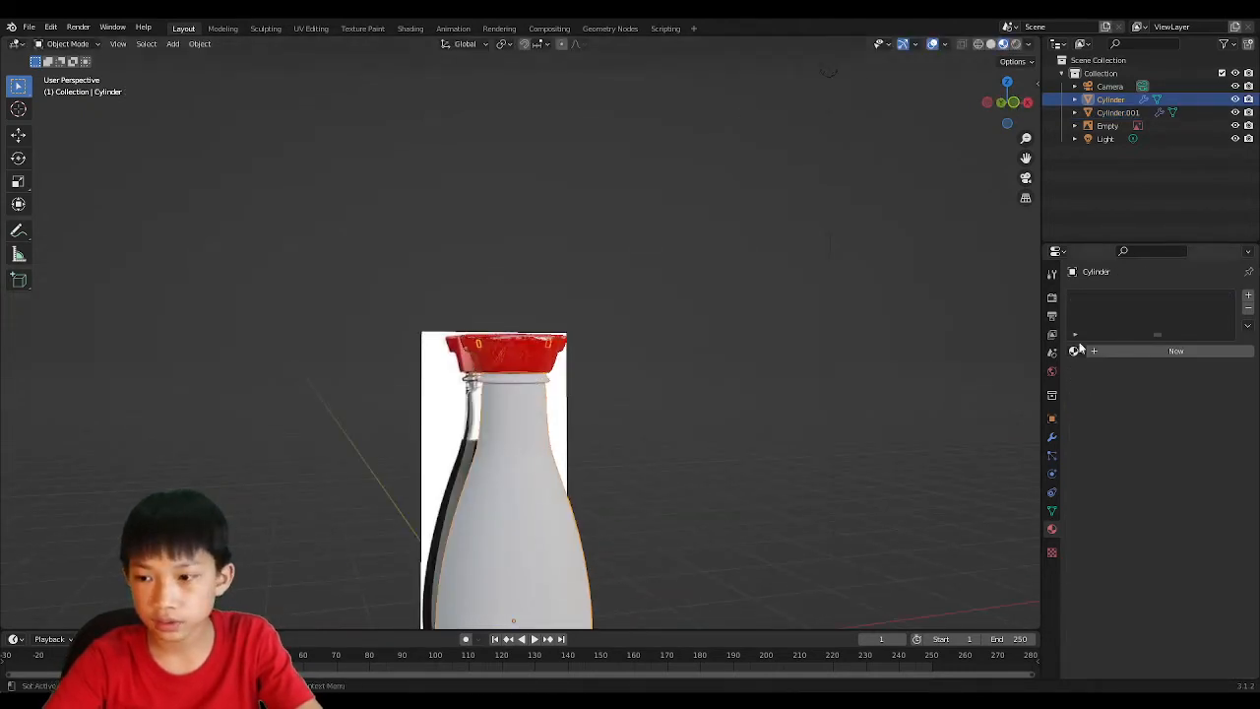
{"action": "middle_click_drag", "start_coordinate": [980, 405], "coordinate": [829, 363]}
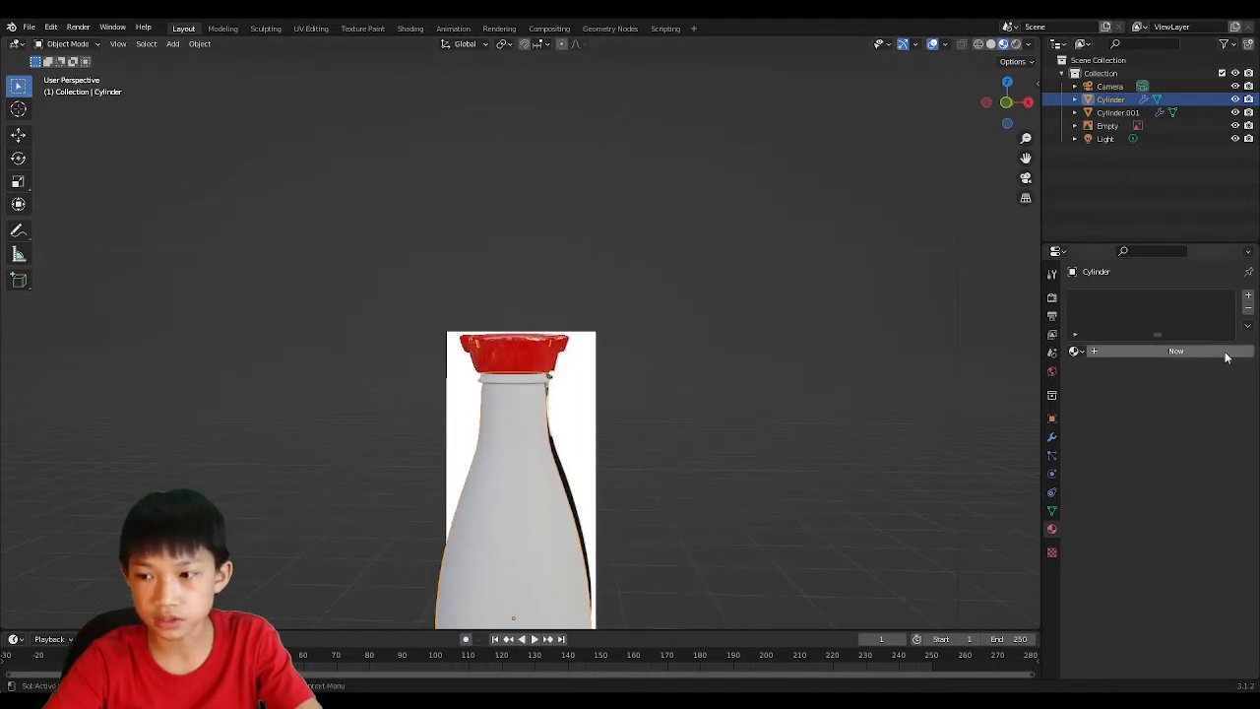
{"action": "left_click", "coordinate": [1186, 352]}
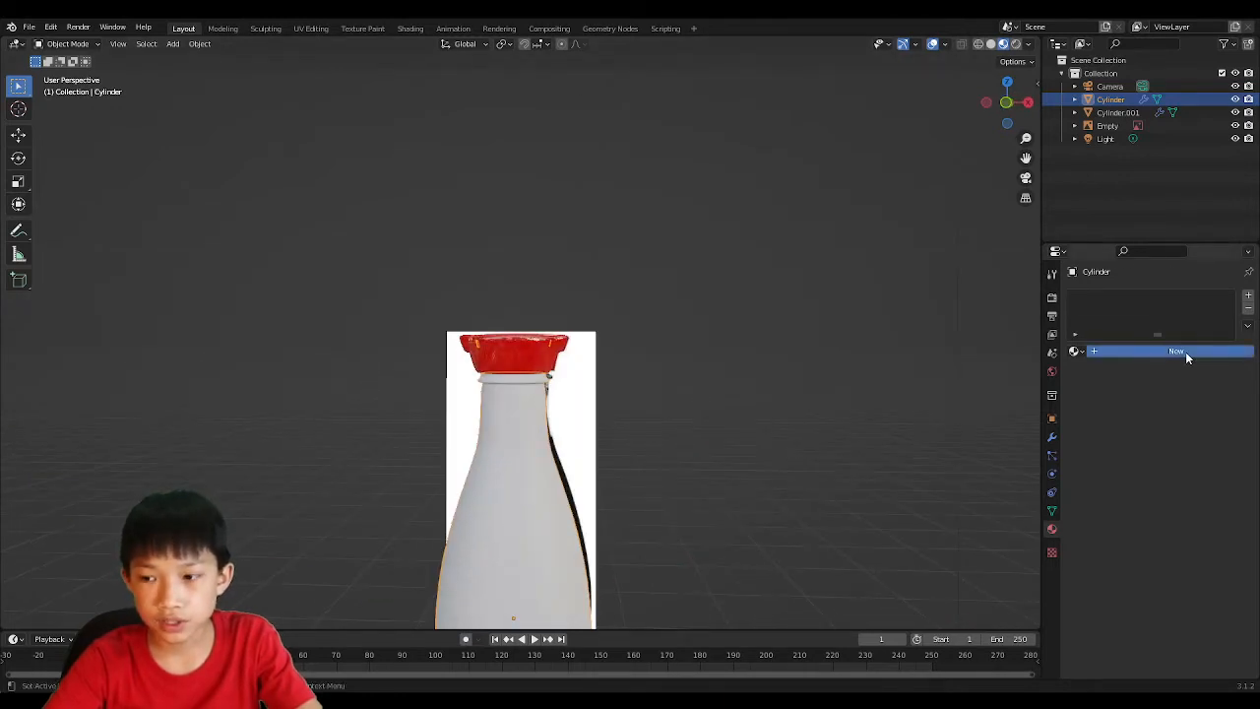
{"action": "scroll", "coordinate": [1163, 511], "scroll_direction": "down", "scroll_amount": 3}
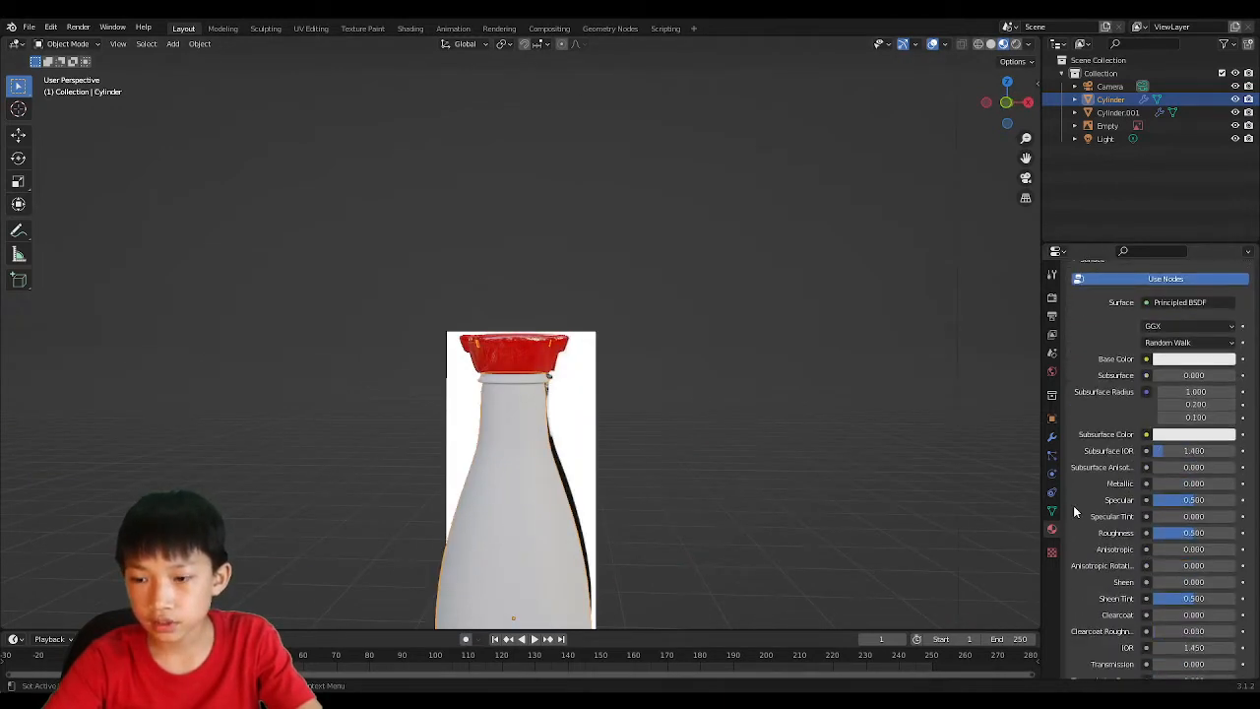
{"action": "scroll", "coordinate": [1162, 502], "scroll_direction": "down", "scroll_amount": 2}
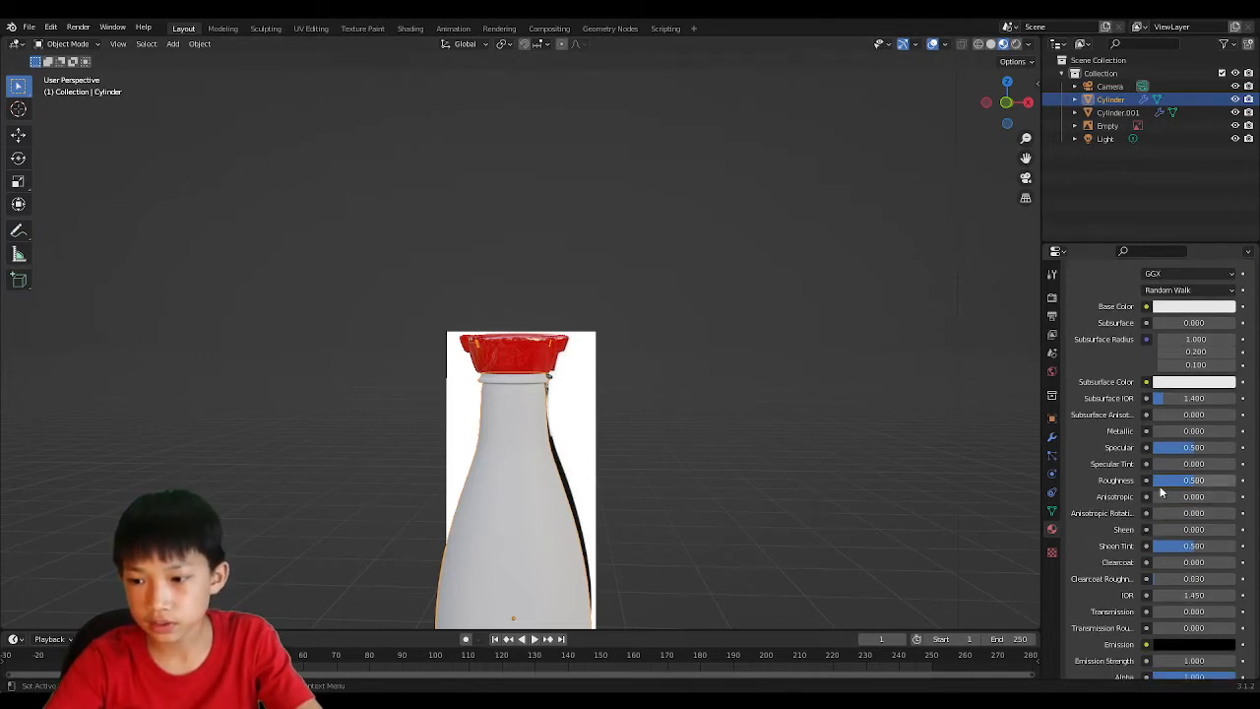
{"action": "scroll", "coordinate": [1181, 445], "scroll_direction": "down", "scroll_amount": 3}
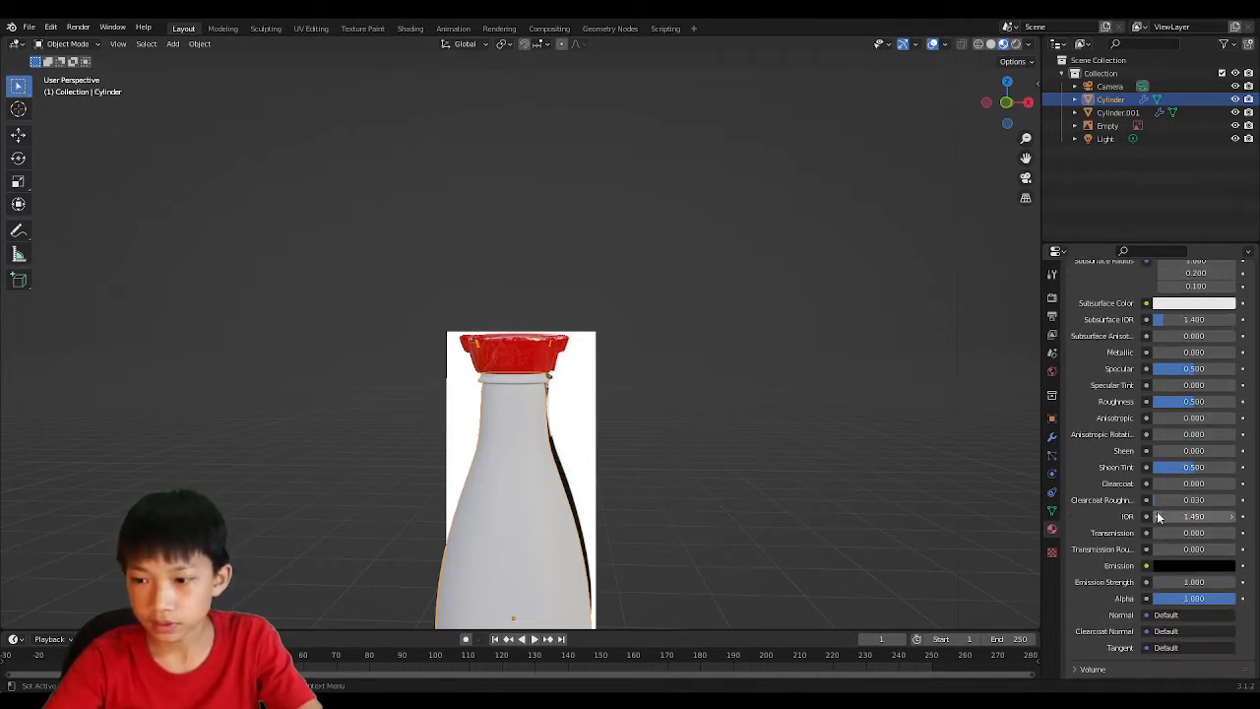
{"action": "left_click_drag", "start_coordinate": [1182, 533], "coordinate": [1236, 533]}
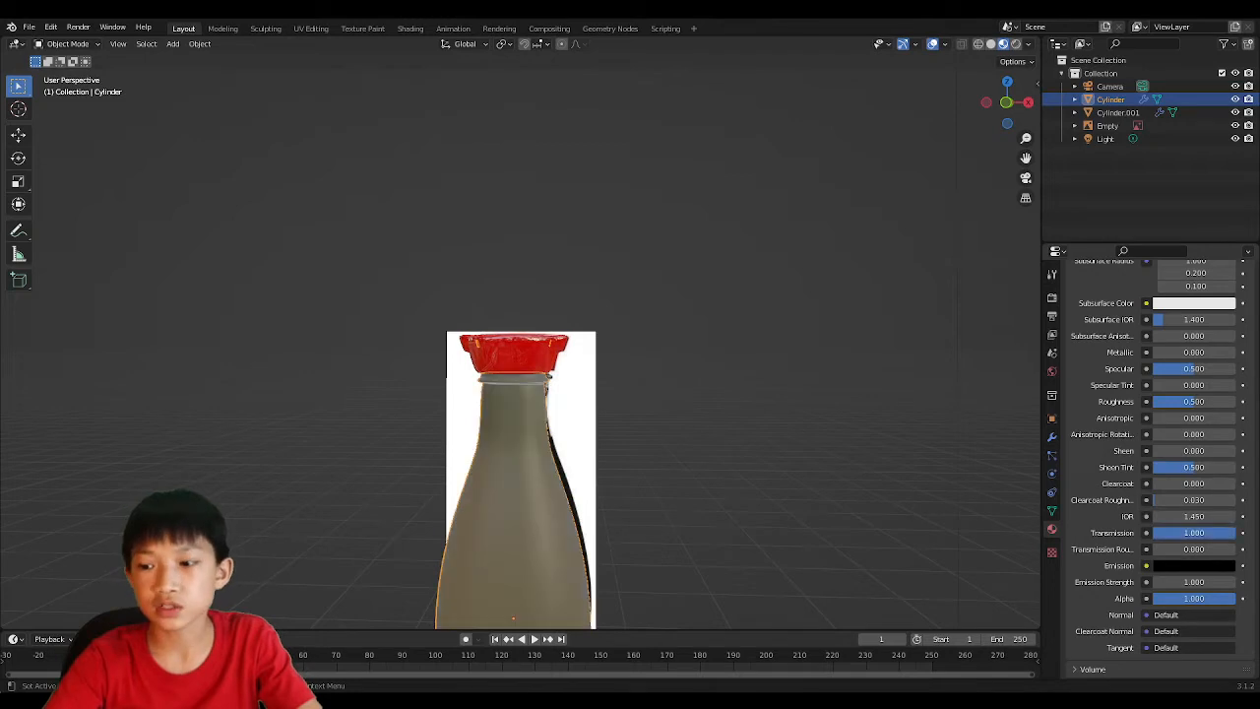
{"action": "left_click_drag", "start_coordinate": [1188, 402], "coordinate": [1155, 402]}
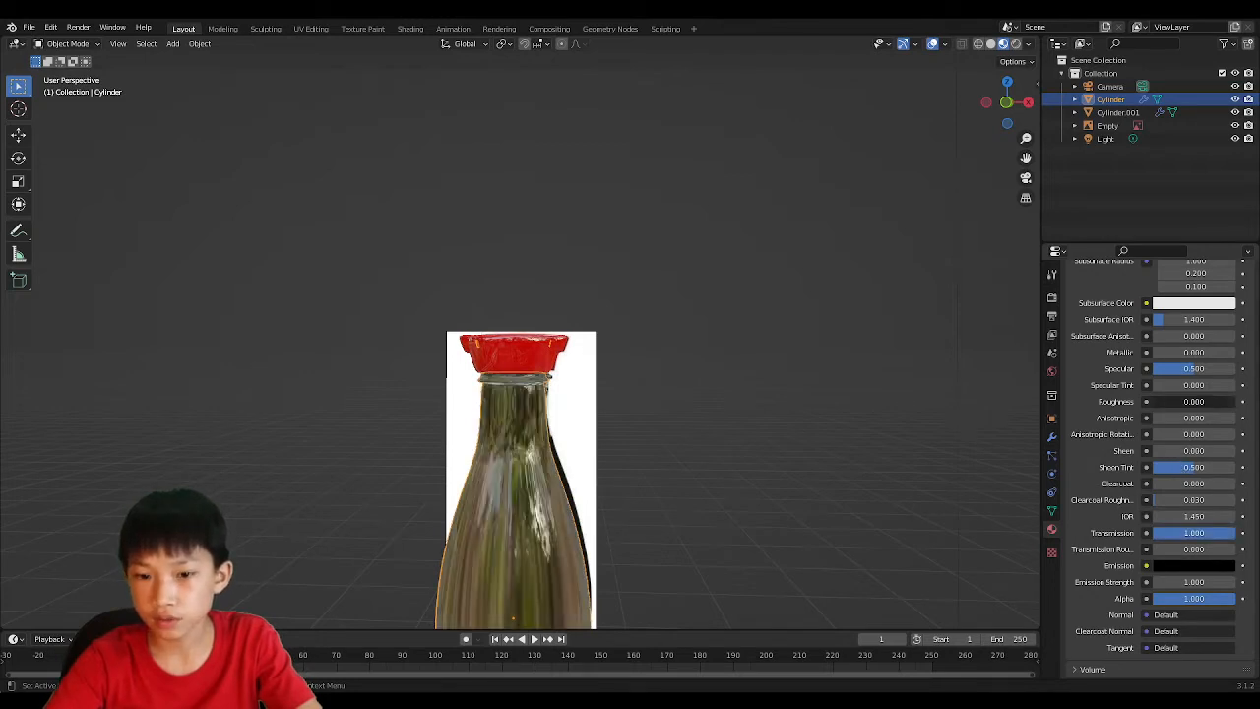
{"action": "middle_click_drag", "start_coordinate": [847, 332], "coordinate": [637, 525]}
{"action": "left_click", "coordinate": [483, 386]}
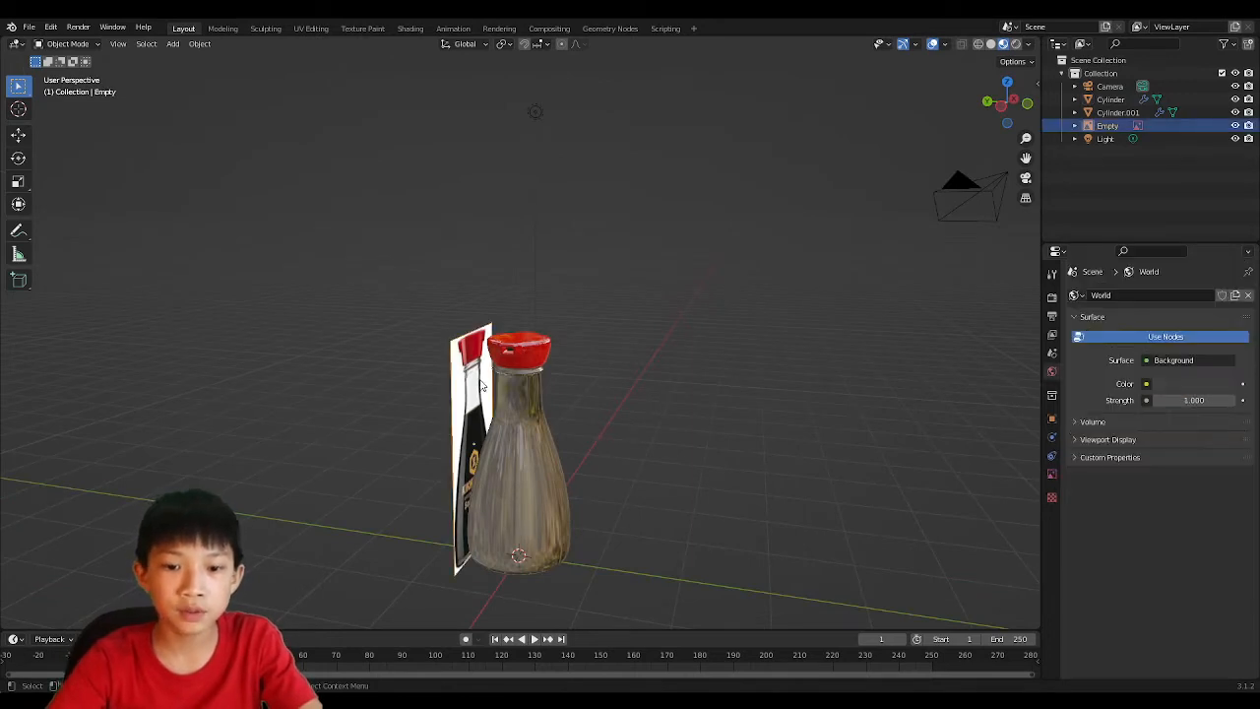
{"action": "left_click", "coordinate": [575, 406]}
{"action": "middle_click_drag", "start_coordinate": [575, 406], "coordinate": [539, 382]}
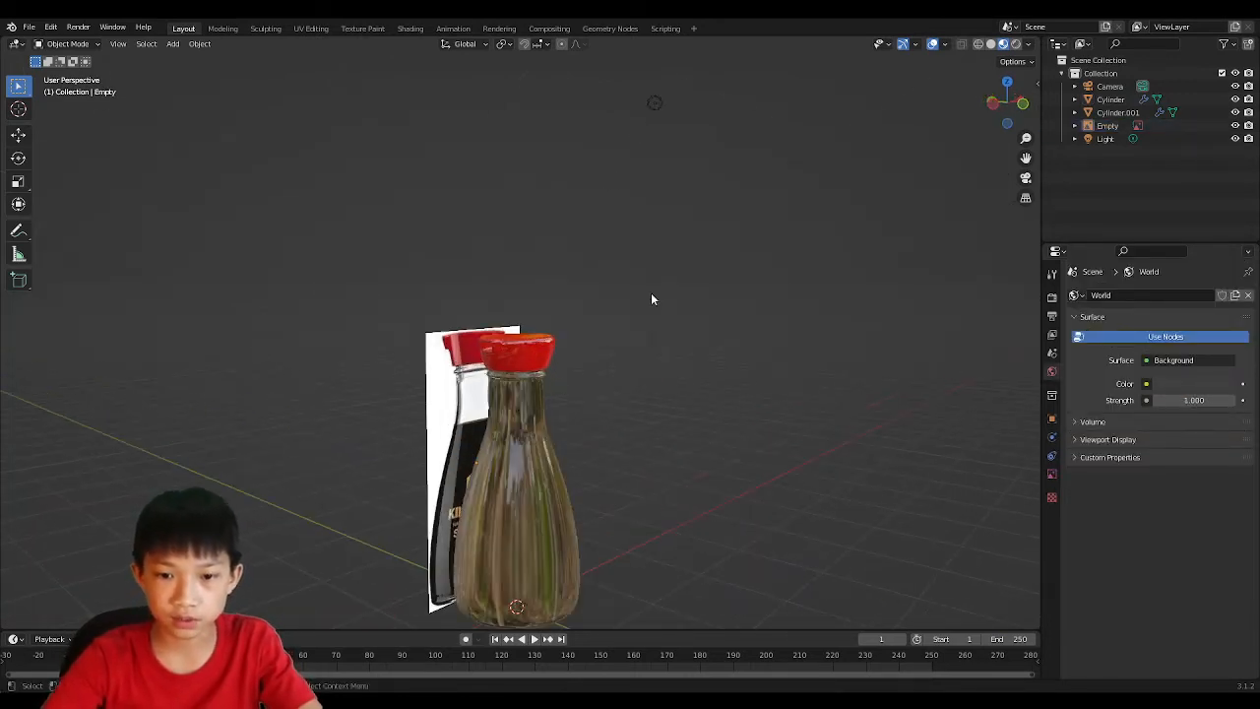
{"action": "middle_click_drag", "start_coordinate": [709, 454], "coordinate": [729, 423]}
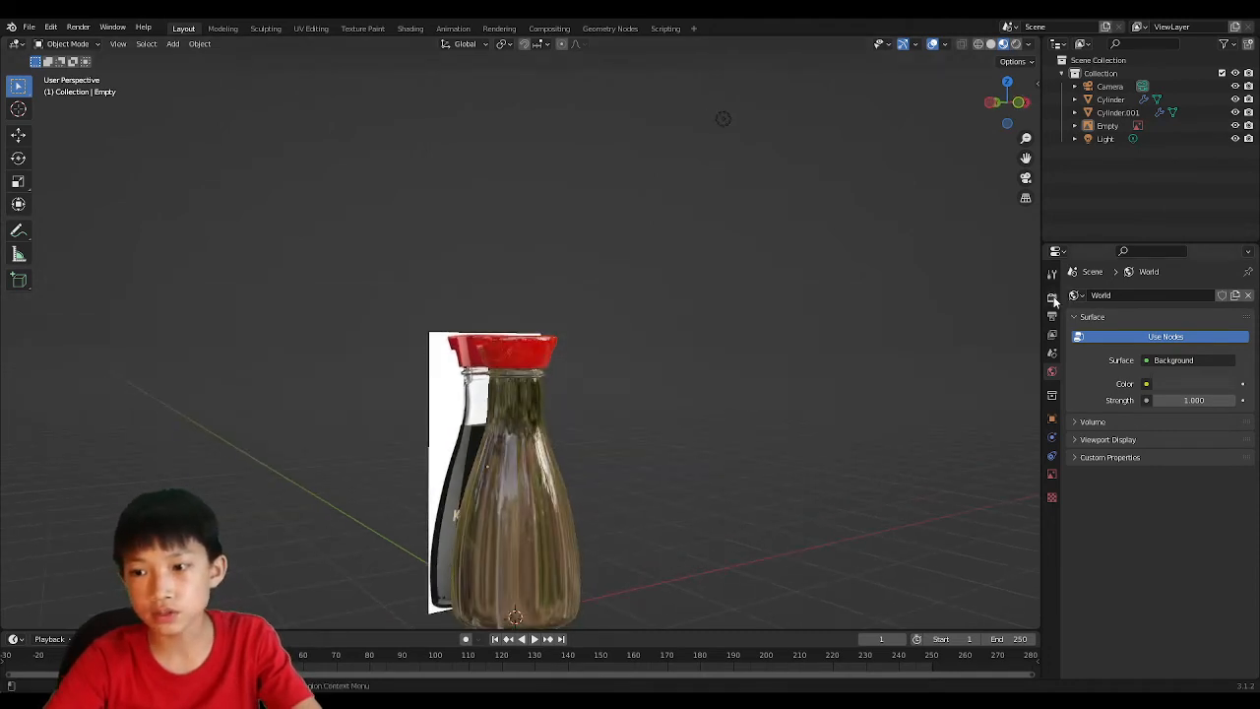
Step: Enable Screen Space Reflections with Refraction in the Eevee render settings
{"action": "left_click", "coordinate": [1053, 298]}
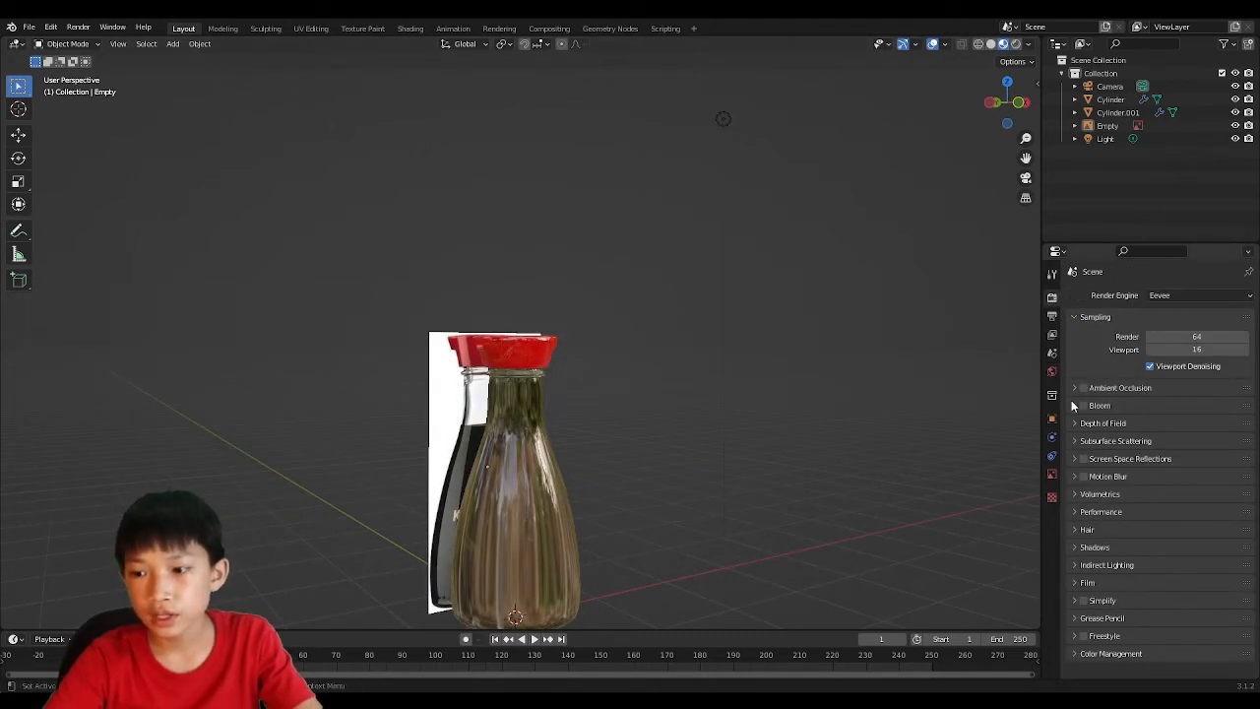
{"action": "left_click", "coordinate": [1082, 455]}
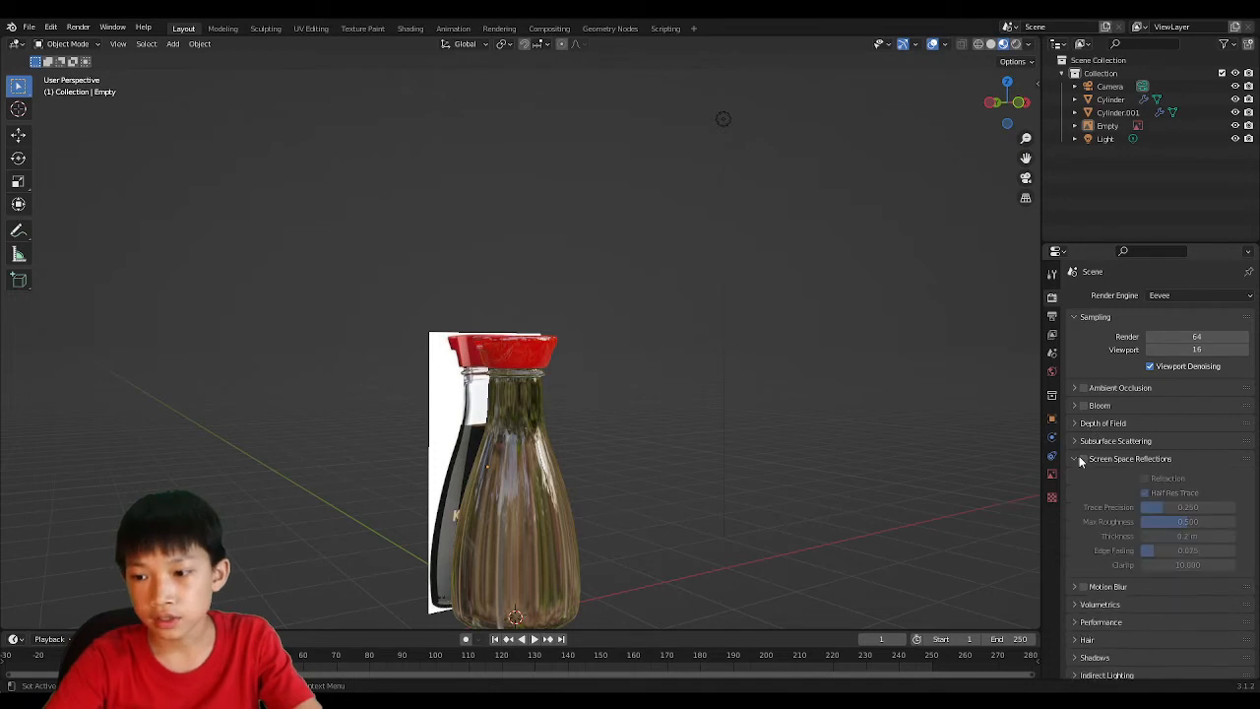
{"action": "left_click", "coordinate": [1082, 456]}
{"action": "left_click", "coordinate": [1082, 460]}
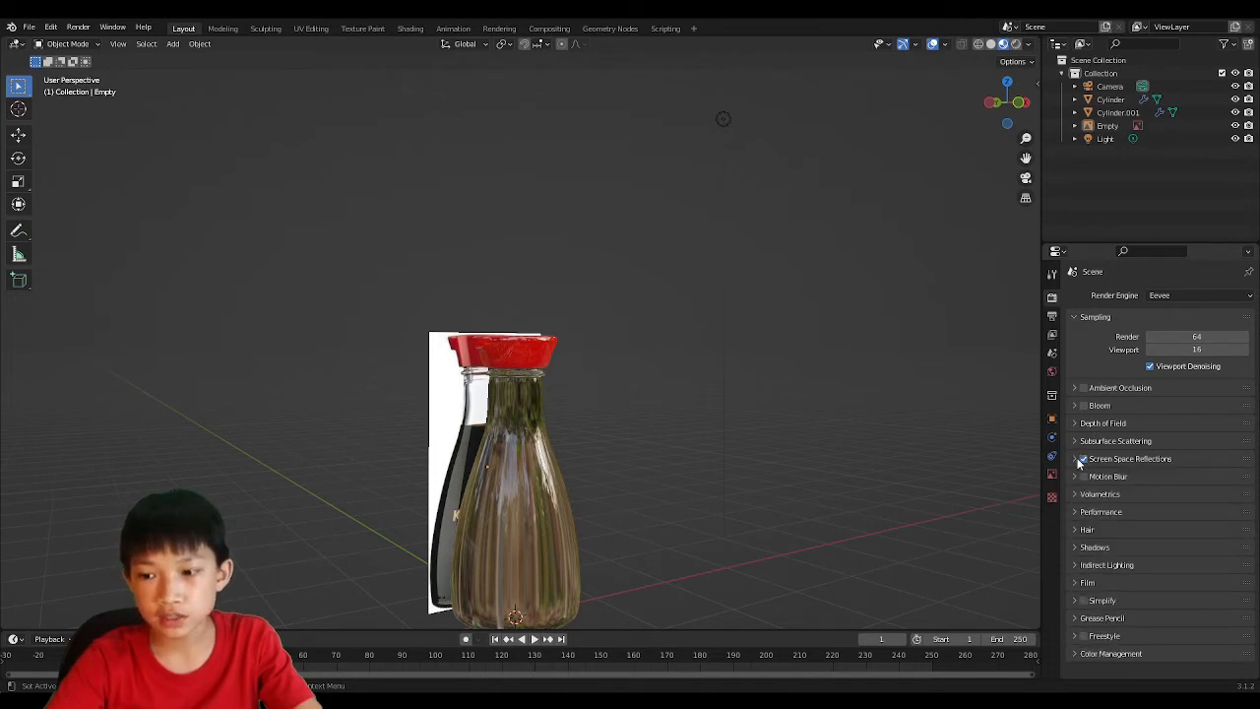
{"action": "left_click", "coordinate": [1073, 459]}
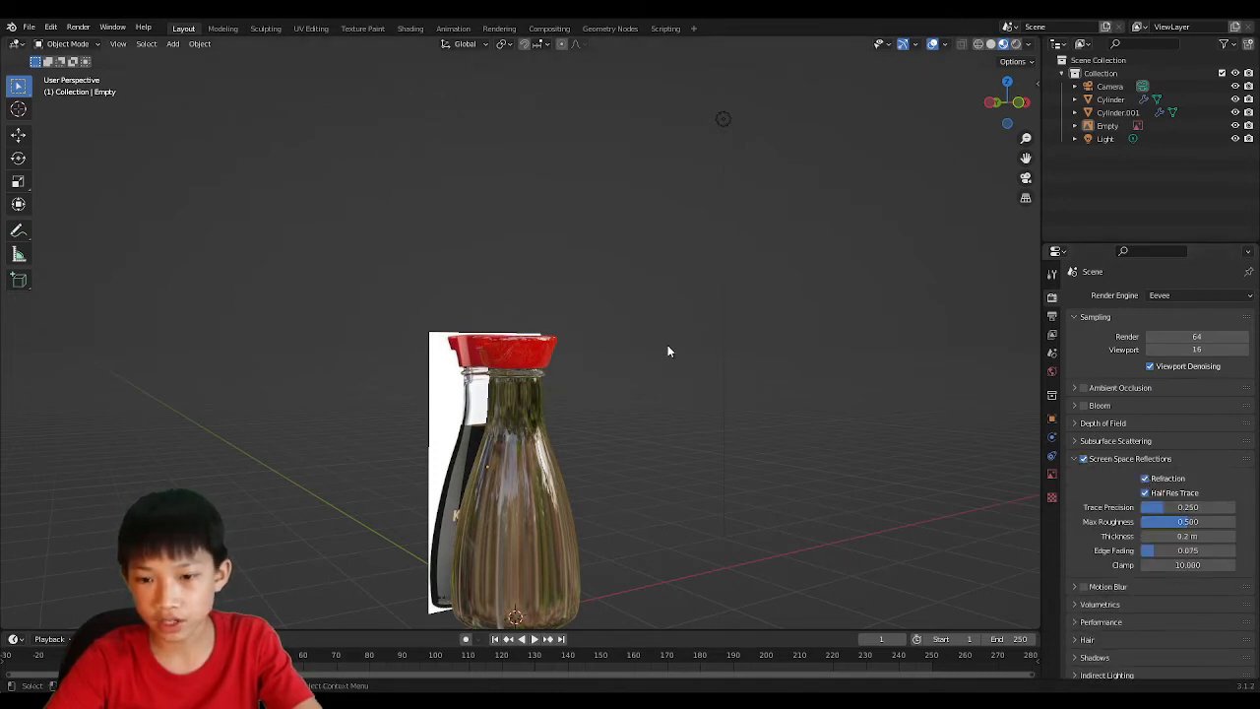
Step: Enable Screen Space Refraction in the settings of the bottle body's glass material
{"action": "left_click", "coordinate": [533, 396]}
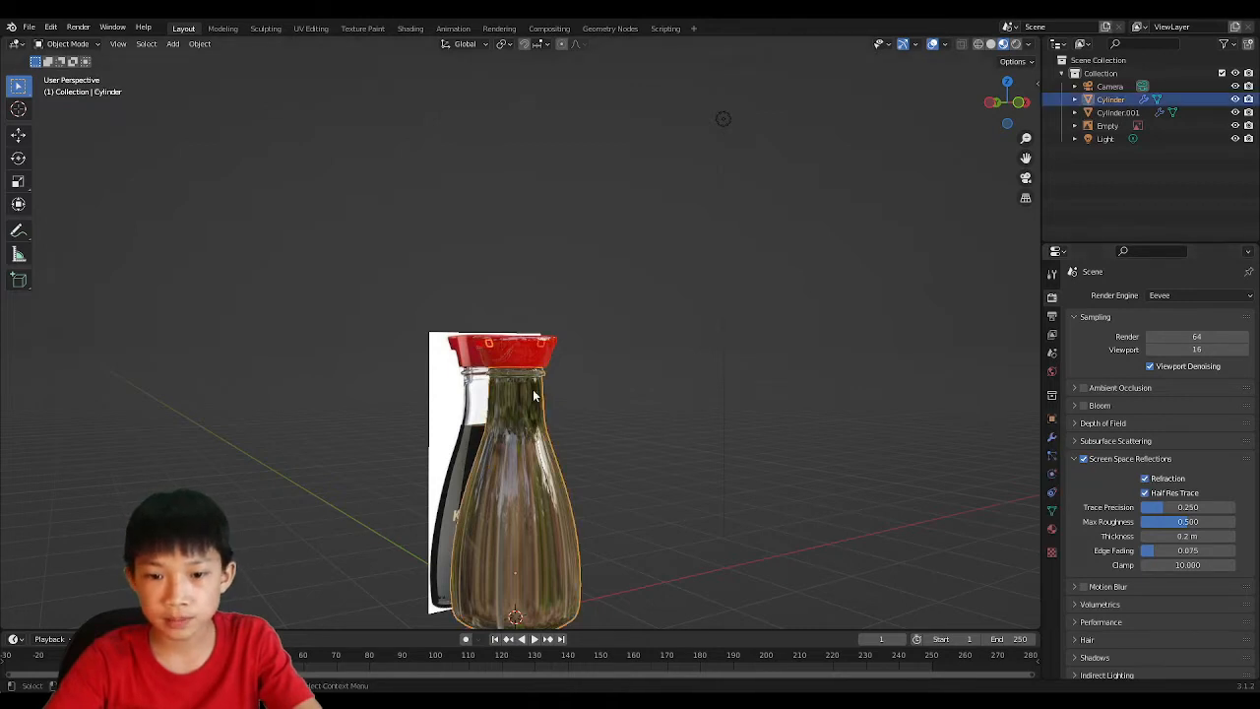
{"action": "left_click", "coordinate": [1053, 530]}
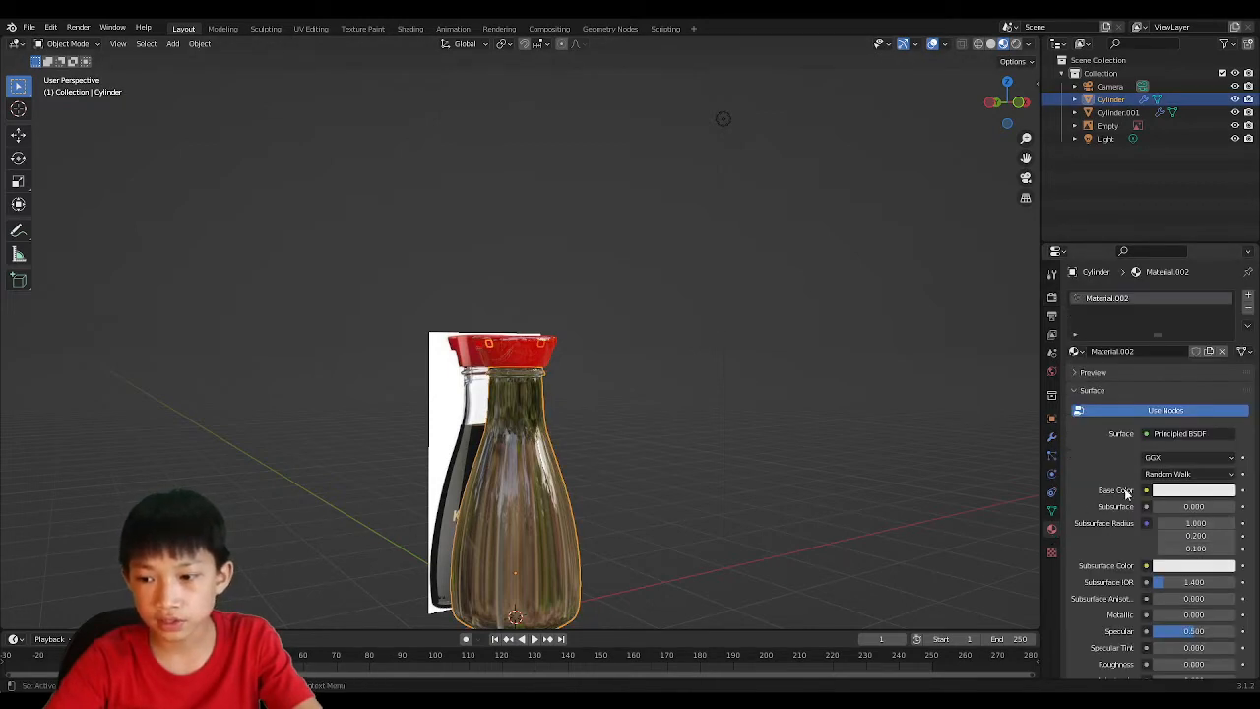
{"action": "scroll", "coordinate": [1148, 526], "scroll_direction": "down", "scroll_amount": 10}
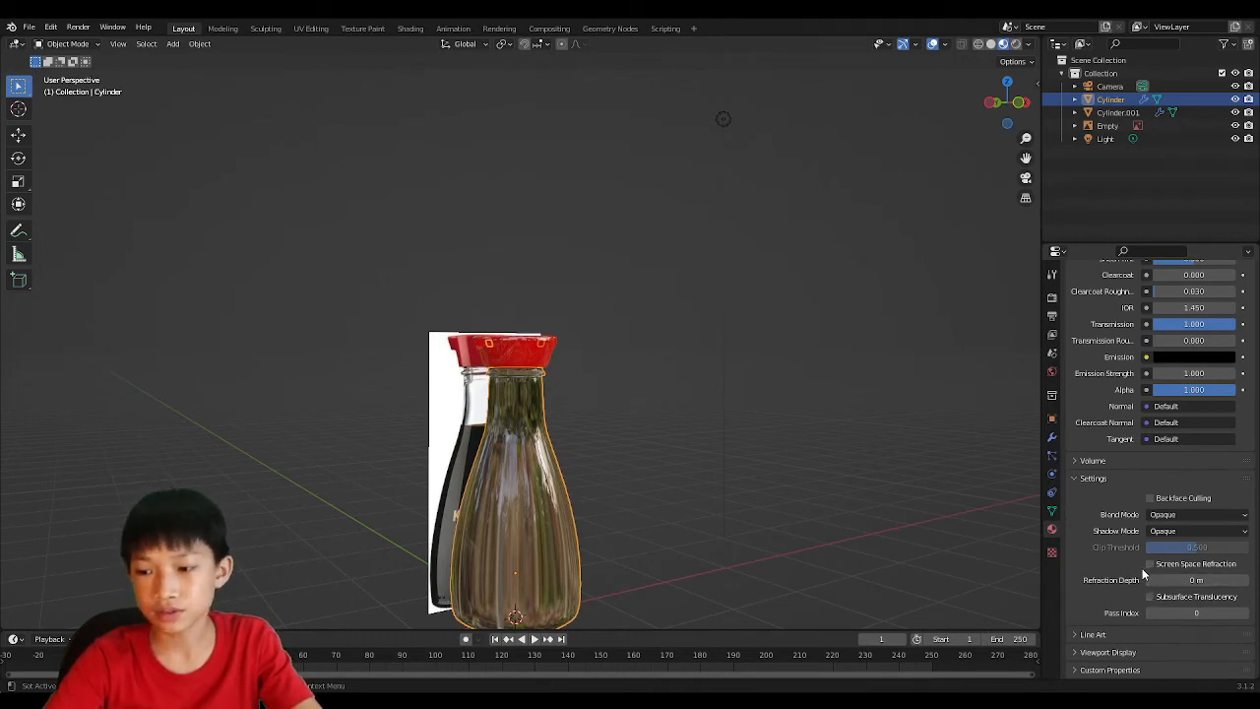
{"action": "left_click", "coordinate": [1149, 564]}
{"action": "middle_click_drag", "start_coordinate": [762, 410], "coordinate": [546, 391]}
{"action": "scroll", "coordinate": [769, 394], "scroll_direction": "up", "scroll_amount": 4}
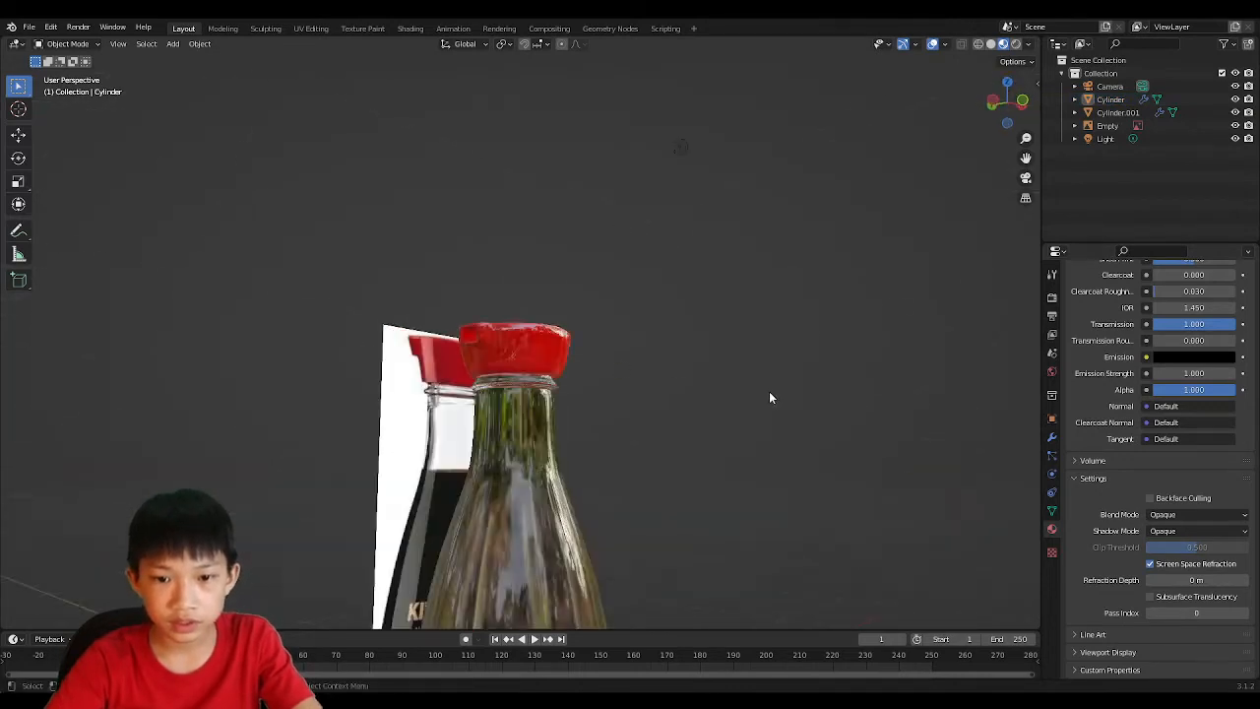
{"action": "middle_click_drag", "start_coordinate": [690, 434], "coordinate": [584, 459]}
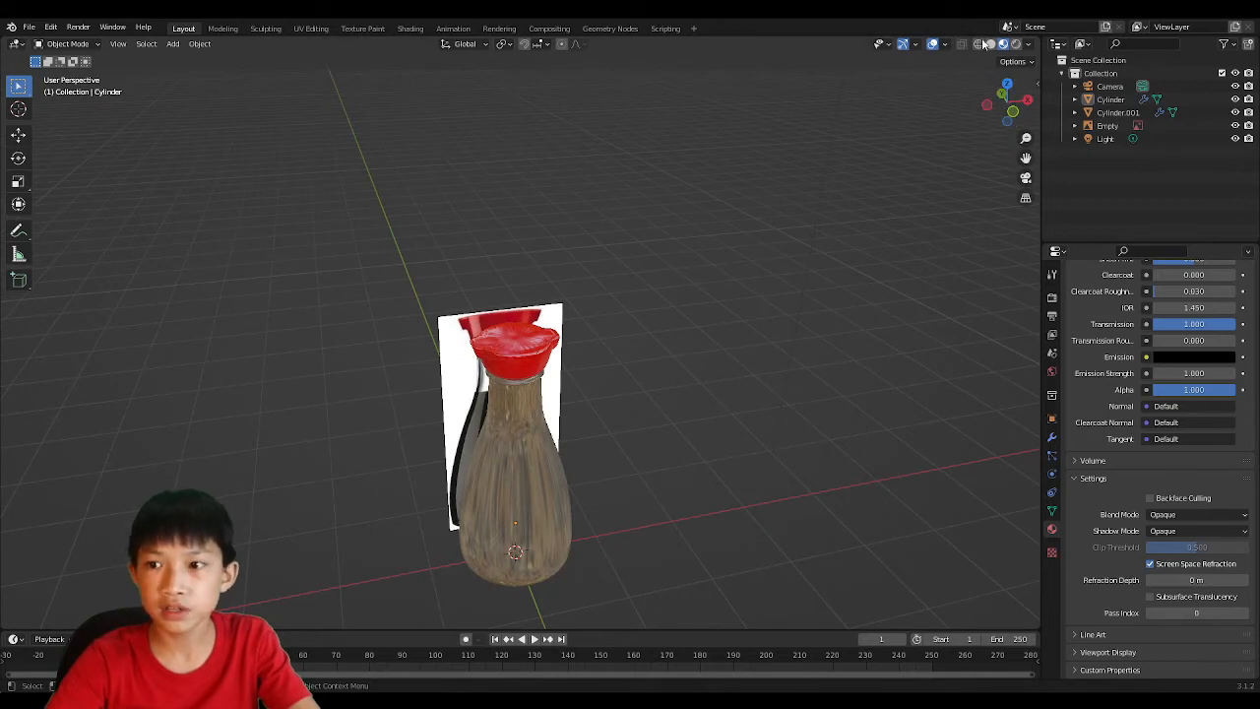
Step: Switch the viewport to Rendered shading and add a plane under the bottle, scaled up into a large ground surface
{"action": "left_click", "coordinate": [1016, 44]}
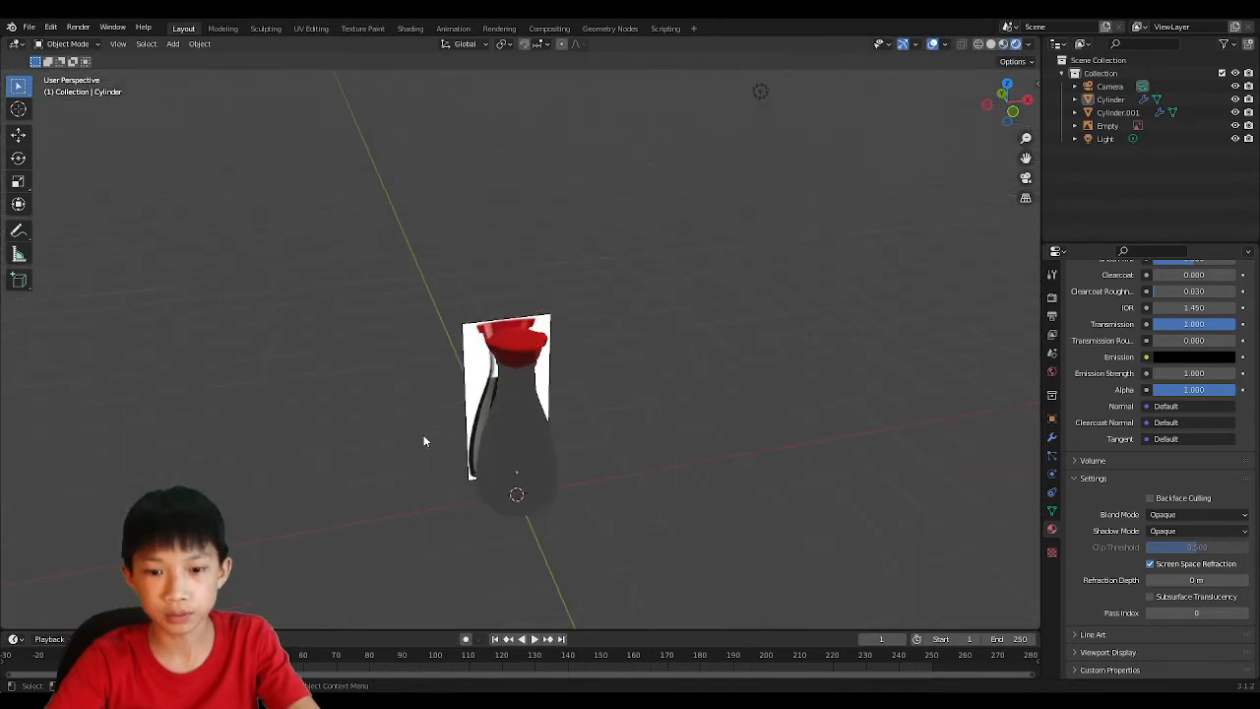
{"action": "mouse_move", "coordinate": [424, 435]}
{"action": "middle_mouse_down"}
{"action": "mouse_move", "coordinate": [619, 413]}
{"action": "mouse_move", "coordinate": [443, 377]}
{"action": "mouse_move", "coordinate": [361, 416]}
{"action": "mouse_move", "coordinate": [374, 408]}
{"action": "mouse_move", "coordinate": [302, 397]}
{"action": "mouse_move", "coordinate": [198, 421]}
{"action": "mouse_move", "coordinate": [489, 423]}
{"action": "mouse_move", "coordinate": [382, 413]}
{"action": "middle_mouse_up"}
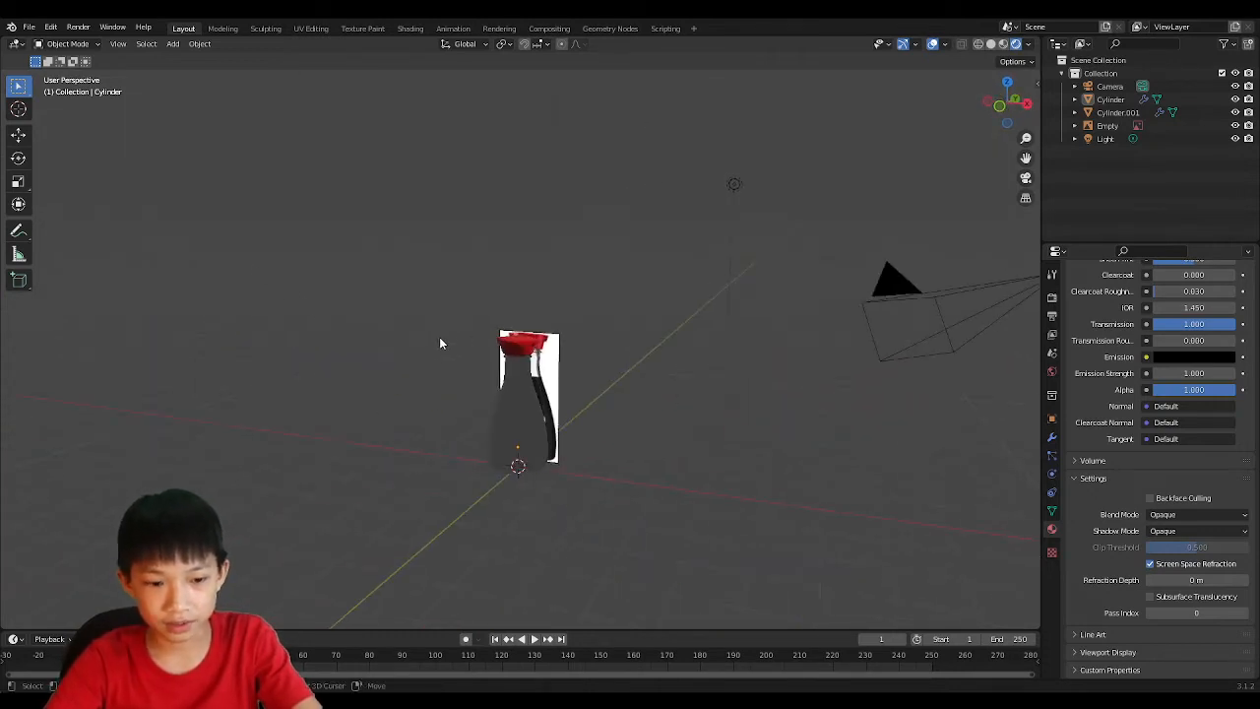
{"action": "key", "text": "shift+a"}
{"action": "mouse_move", "coordinate": [451, 332]}
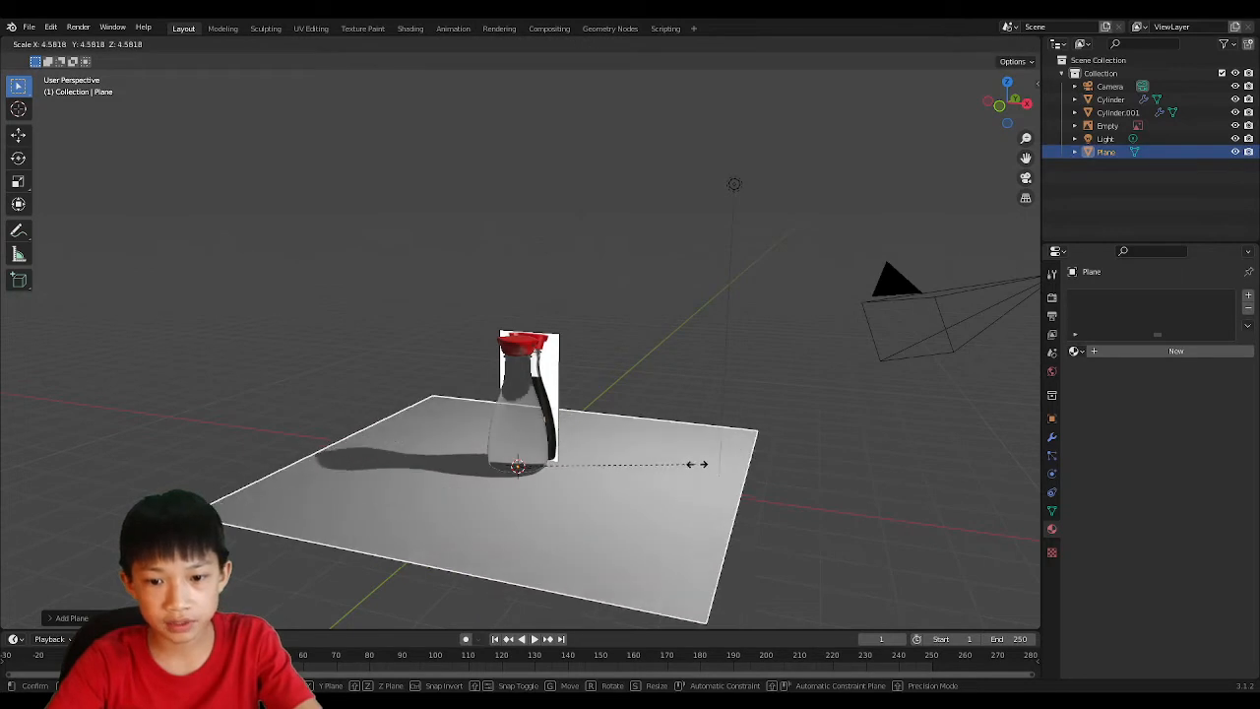
{"action": "left_click", "coordinate": [748, 467]}
{"action": "middle_click_drag", "start_coordinate": [748, 467], "coordinate": [473, 464]}
{"action": "scroll", "coordinate": [531, 412], "scroll_direction": "up", "scroll_amount": 3}
Step: Select the reference image and move it along the global Y axis
{"action": "left_click", "coordinate": [604, 382]}
{"action": "left_click", "coordinate": [583, 393]}
{"action": "key", "text": "g"}
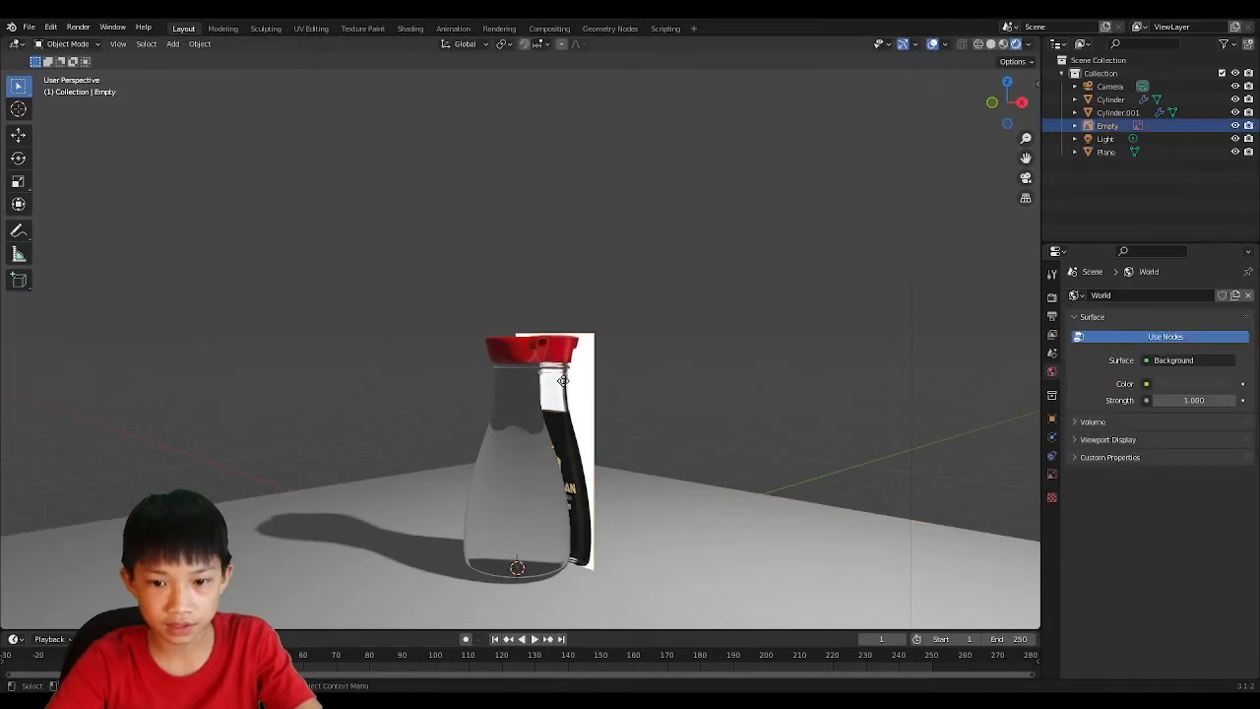
{"action": "key", "text": "y"}
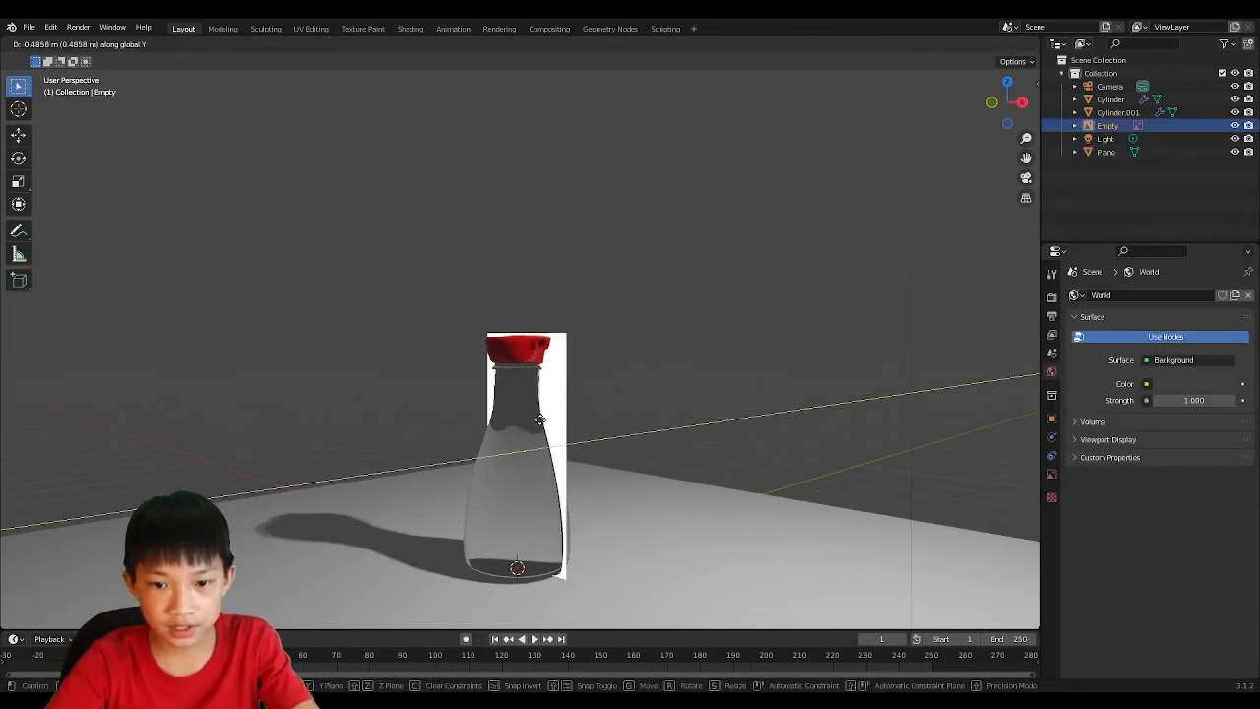
{"action": "left_click", "coordinate": [554, 421]}
{"action": "middle_click_drag", "start_coordinate": [581, 371], "coordinate": [503, 365]}
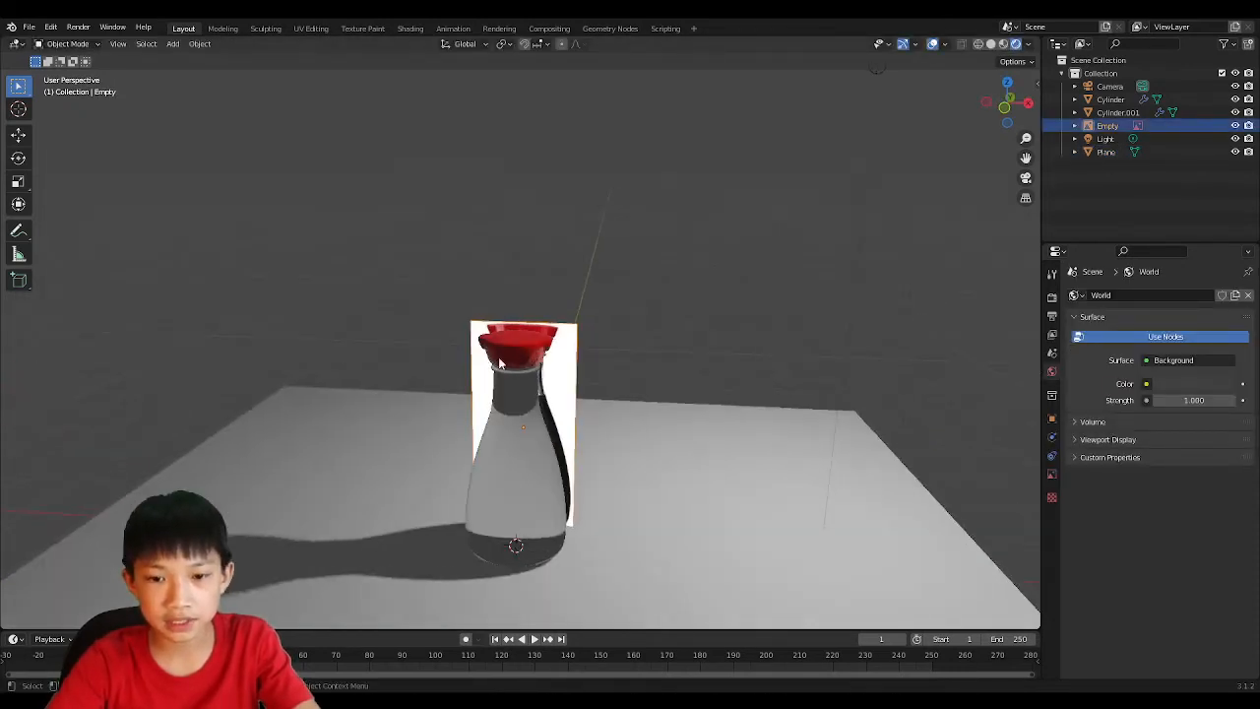
Step: In Edit Mode, select the bottle body's faces from the base up to the start of the neck
{"action": "middle_click_drag", "start_coordinate": [569, 411], "coordinate": [548, 374]}
{"action": "scroll", "coordinate": [555, 437], "scroll_direction": "up", "scroll_amount": 6}
{"action": "scroll", "coordinate": [471, 261], "scroll_direction": "down", "scroll_amount": 3}
{"action": "left_click", "coordinate": [537, 394]}
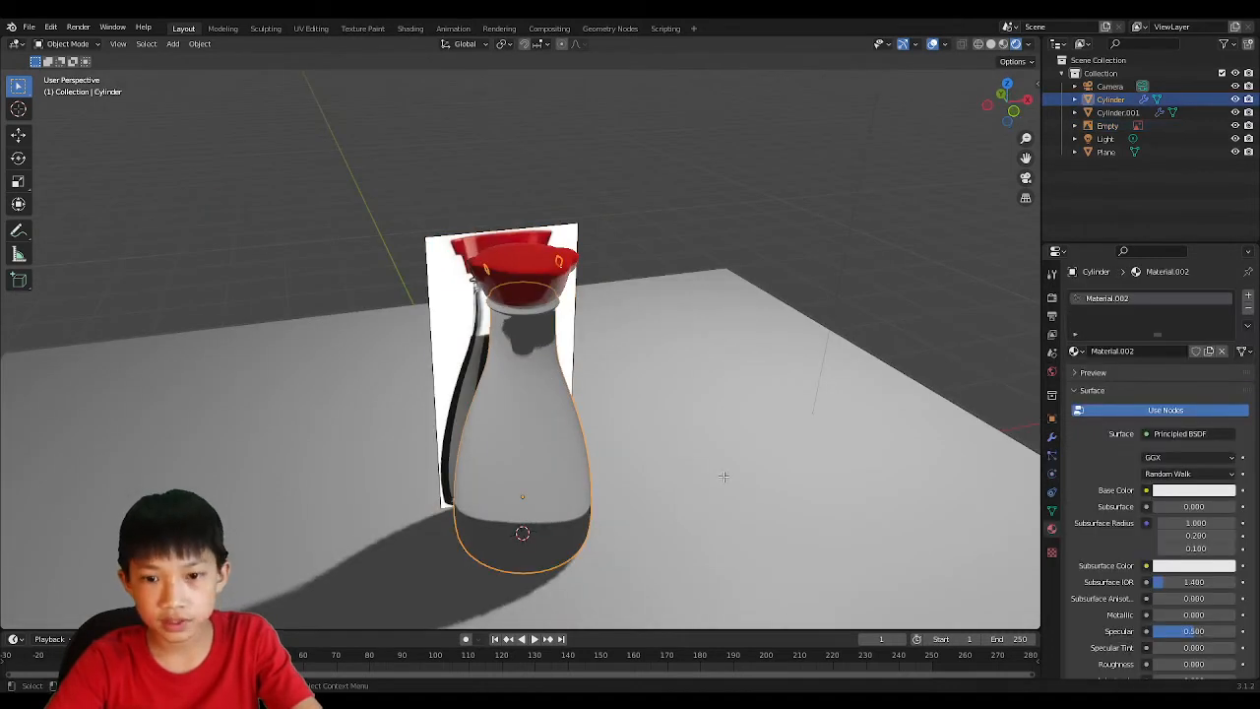
{"action": "key", "text": "Tab"}
{"action": "middle_click_drag", "start_coordinate": [724, 477], "coordinate": [623, 279]}
{"action": "middle_click_drag", "start_coordinate": [539, 412], "coordinate": [513, 549]}
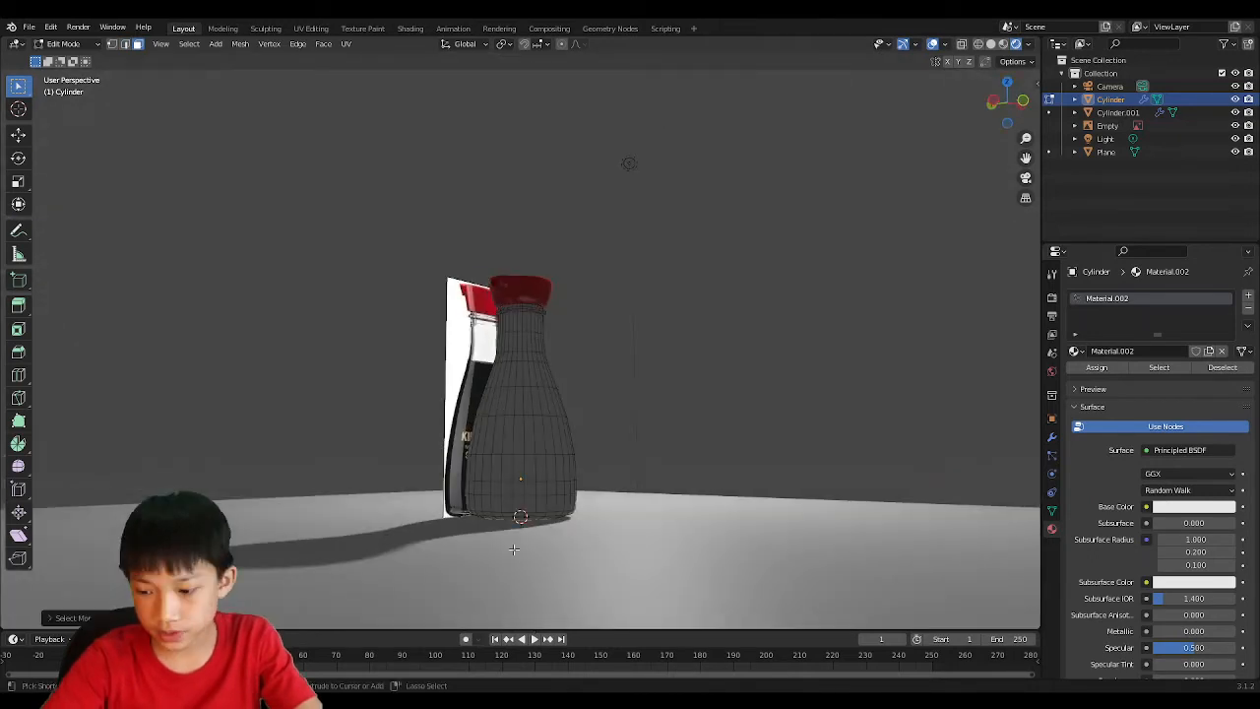
{"action": "key", "text": "ctrl+KP_Add"}
{"action": "key", "text": "ctrl+KP_Add"}
{"action": "key", "text": "ctrl+KP_Add"}
{"action": "key", "text": "ctrl+KP_Add"}
{"action": "key", "text": "ctrl+KP_Add"}
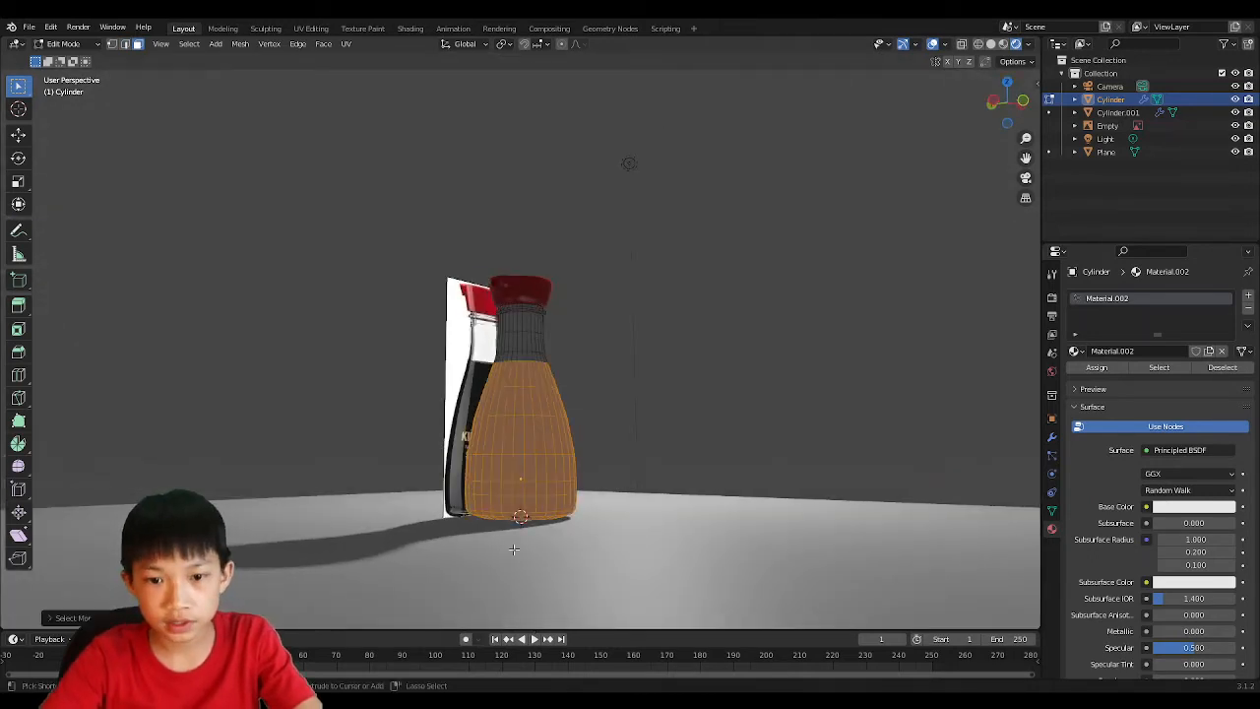
Step: Duplicate the selected lower body faces in place and separate the copy into its own object
{"action": "scroll", "coordinate": [513, 549], "scroll_direction": "up", "scroll_amount": 6}
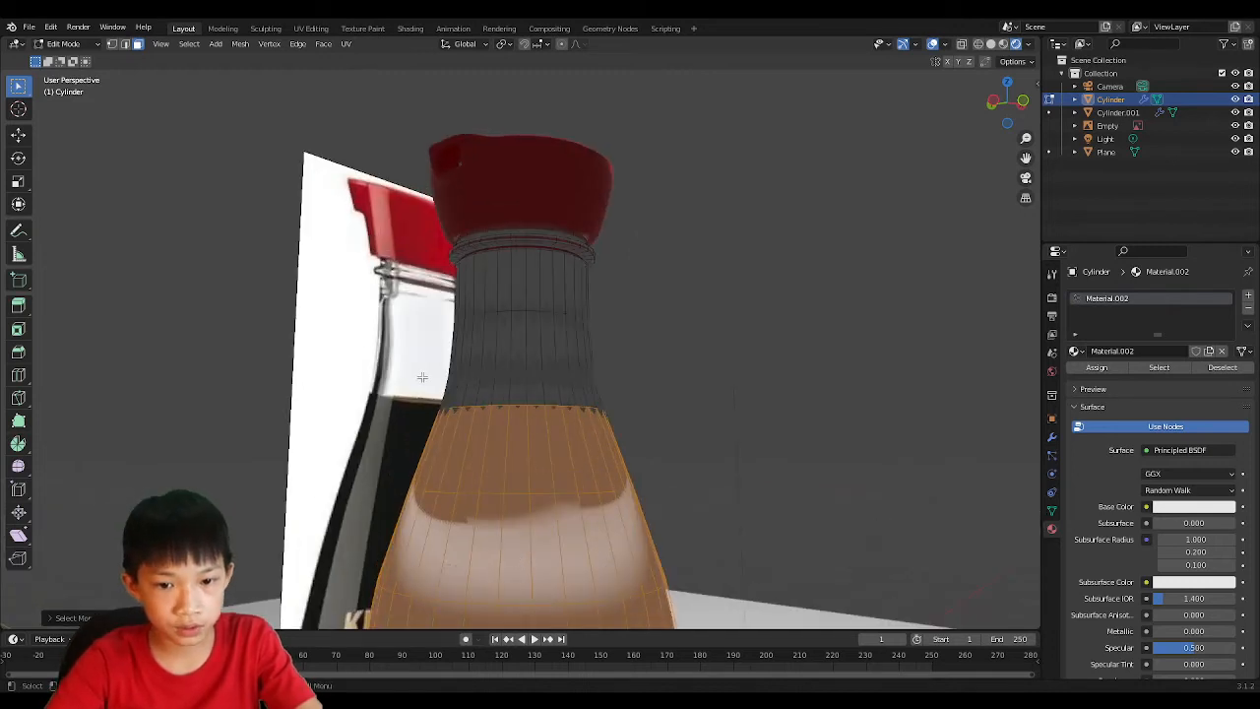
{"action": "scroll", "coordinate": [423, 377], "scroll_direction": "down", "scroll_amount": 3}
{"action": "middle_click_drag", "start_coordinate": [423, 377], "coordinate": [406, 446]}
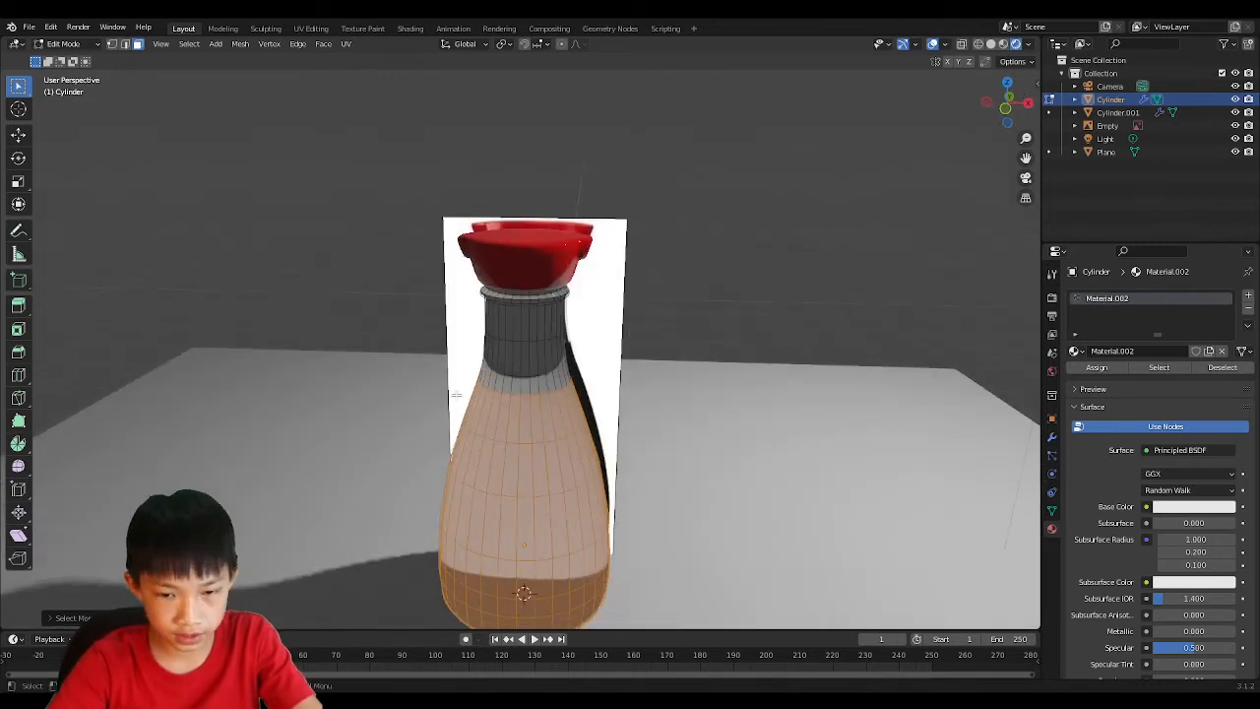
{"action": "key", "text": "shift+d"}
{"action": "key", "text": "Escape"}
{"action": "key", "text": "p"}
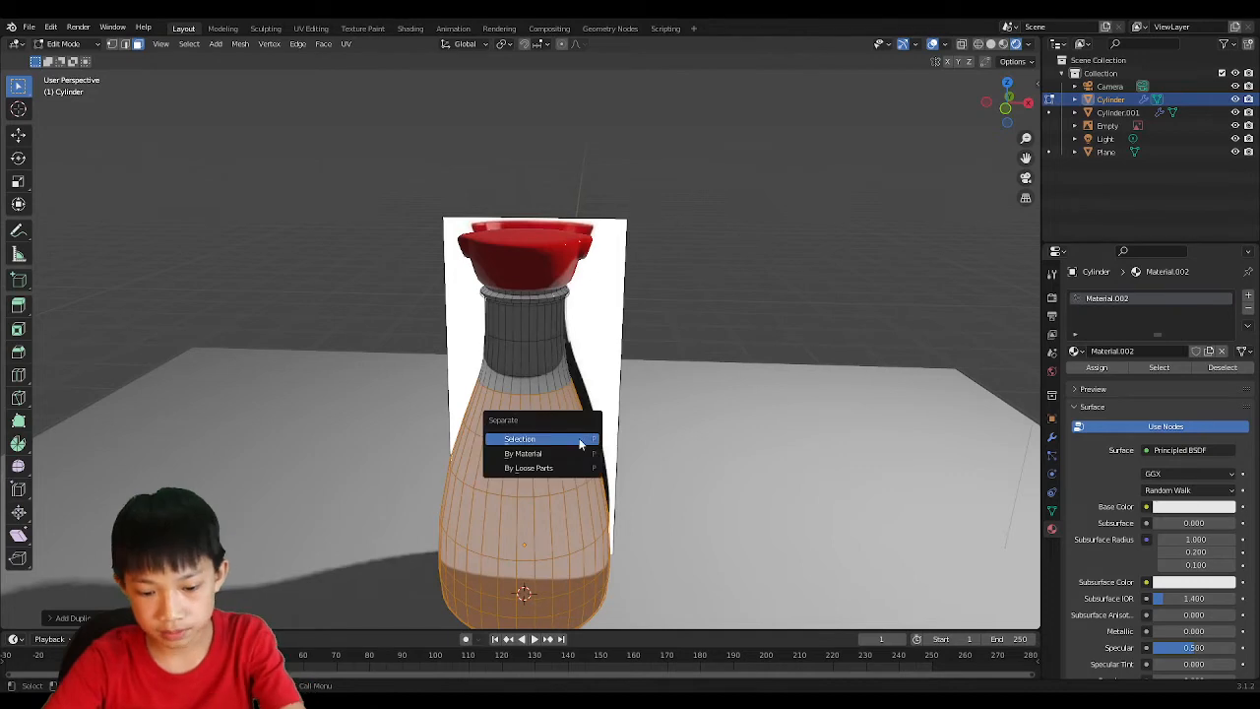
{"action": "left_click", "coordinate": [581, 444]}
{"action": "middle_click_drag", "start_coordinate": [581, 444], "coordinate": [622, 439]}
{"action": "key", "text": "KP_Divide"}
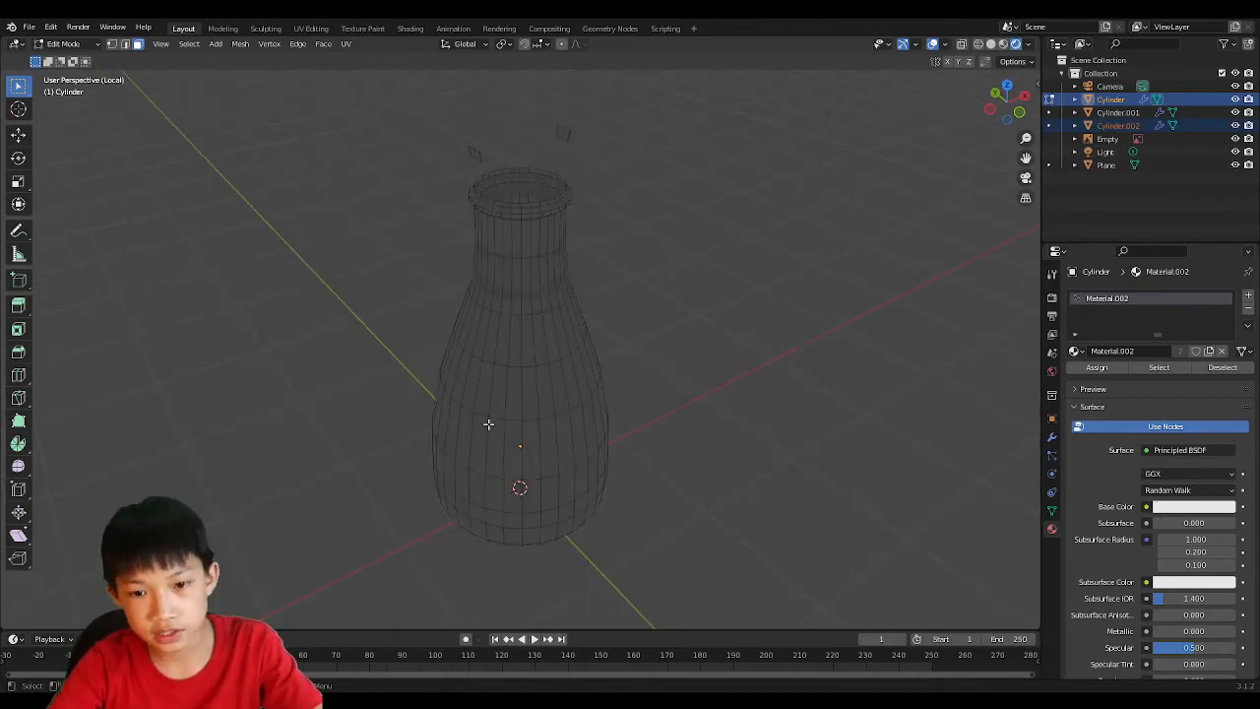
{"action": "key", "text": "Tab"}
{"action": "key", "text": "Tab"}
{"action": "key", "text": "KP_Divide"}
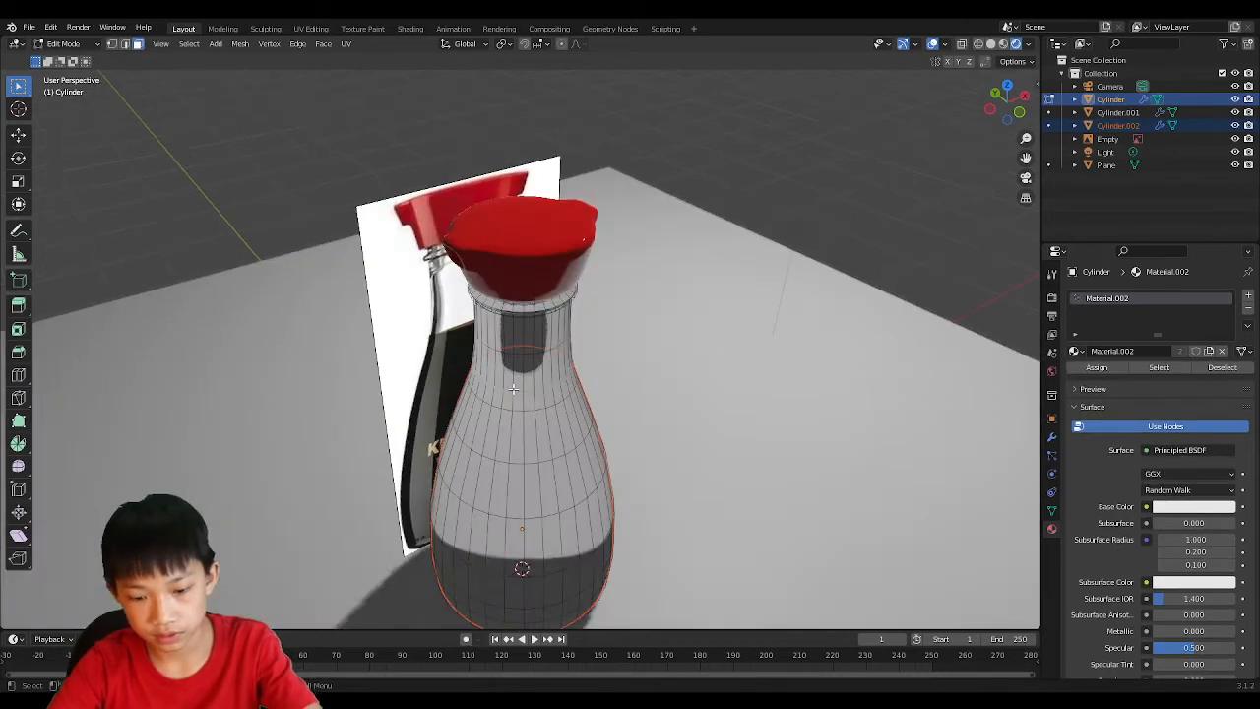
Step: Return to Object Mode, select the separated lower body copy, and open it for mesh editing in local view
{"action": "key", "text": "Tab"}
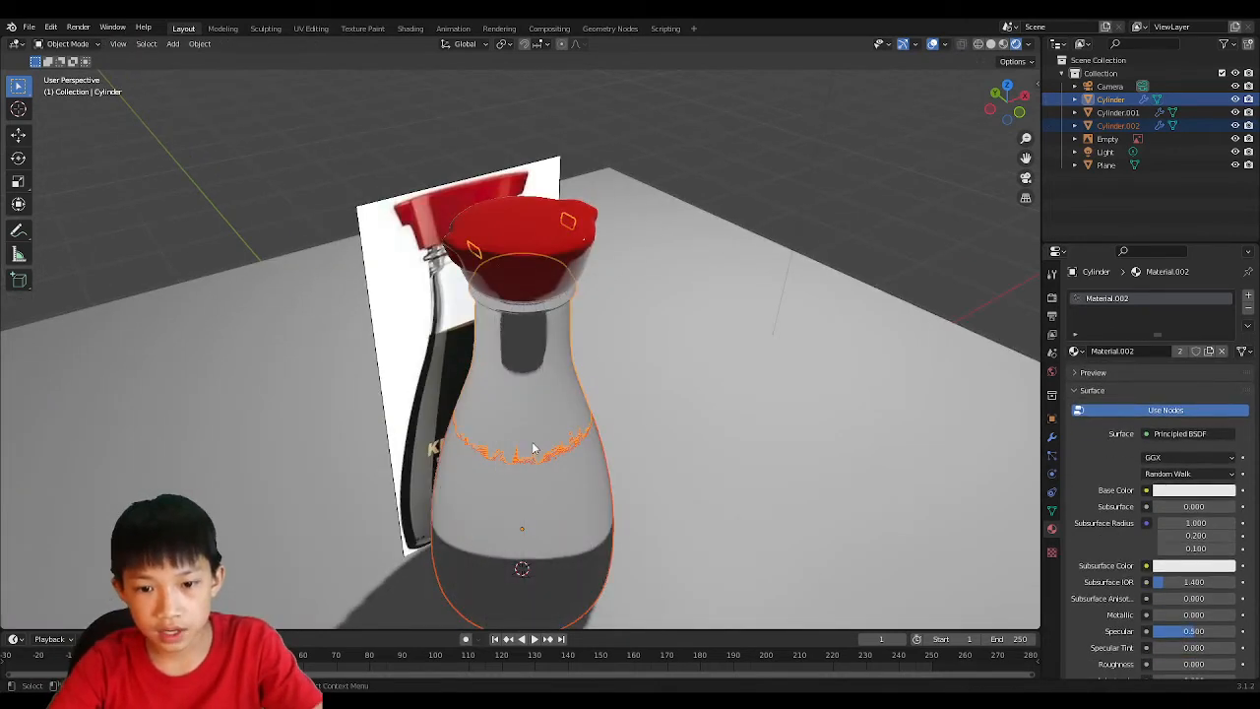
{"action": "left_click", "coordinate": [532, 455]}
{"action": "left_click", "coordinate": [532, 454]}
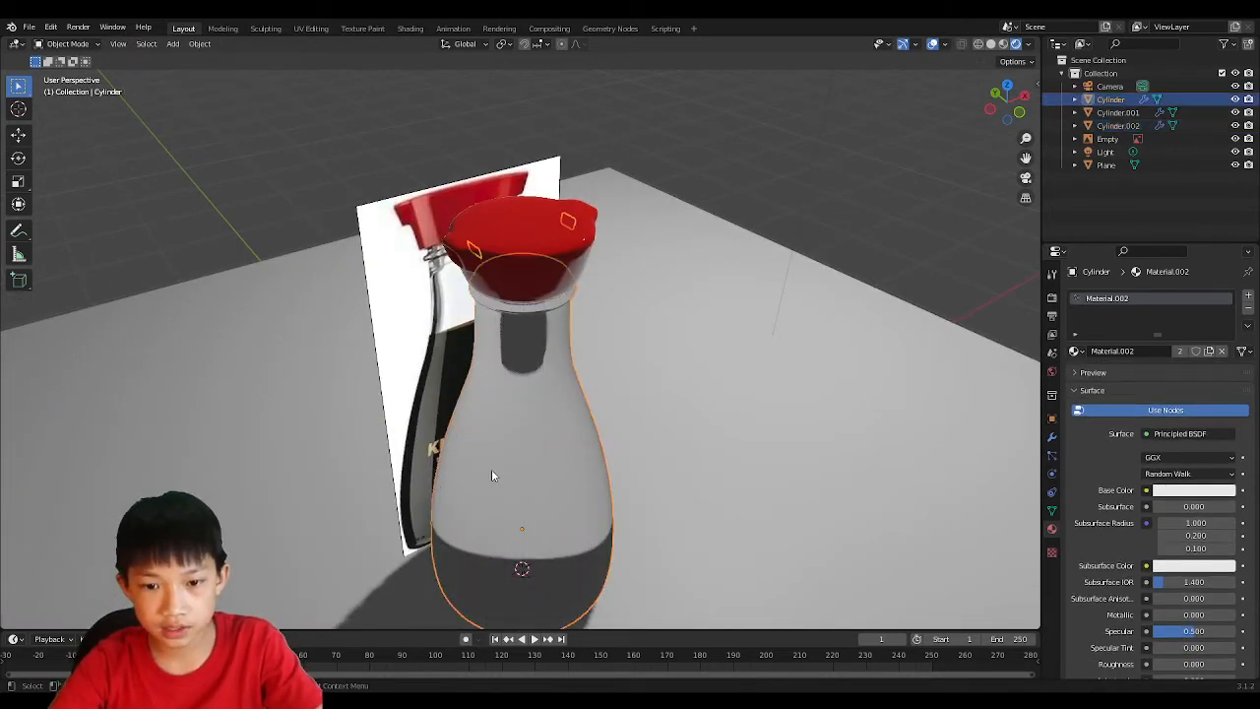
{"action": "left_click", "coordinate": [487, 506]}
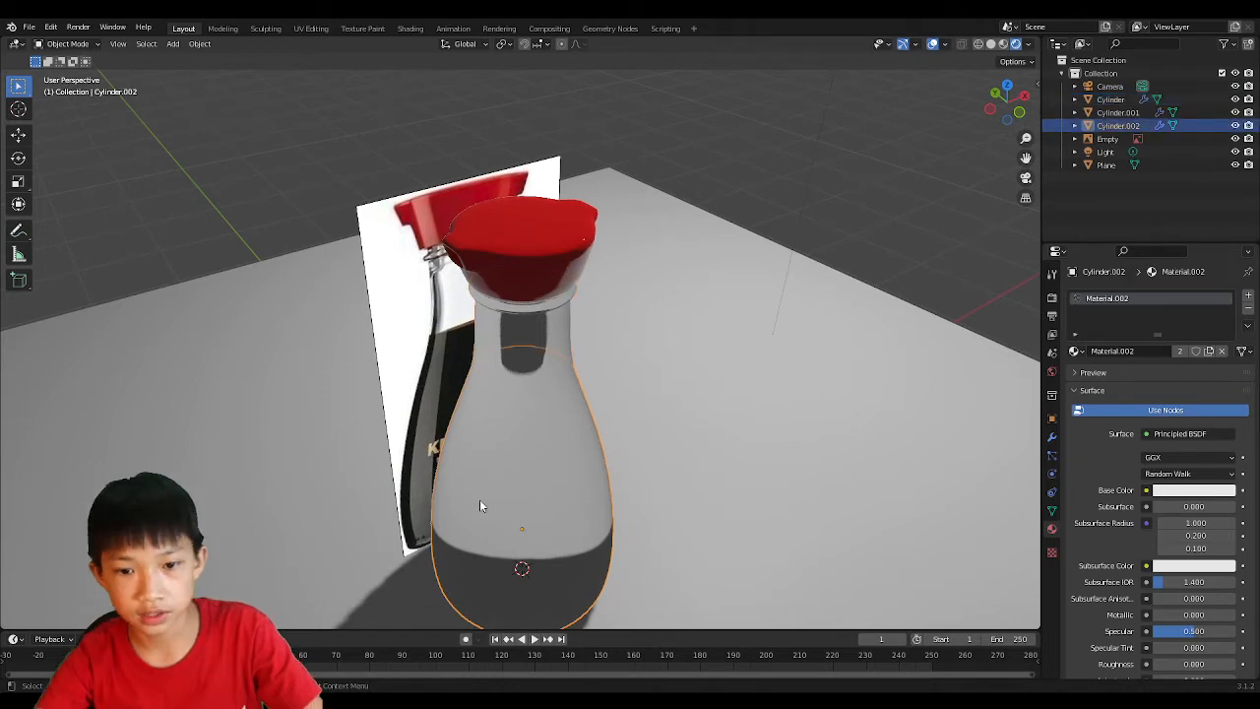
{"action": "key", "text": "KP_Divide"}
{"action": "key", "text": "Tab"}
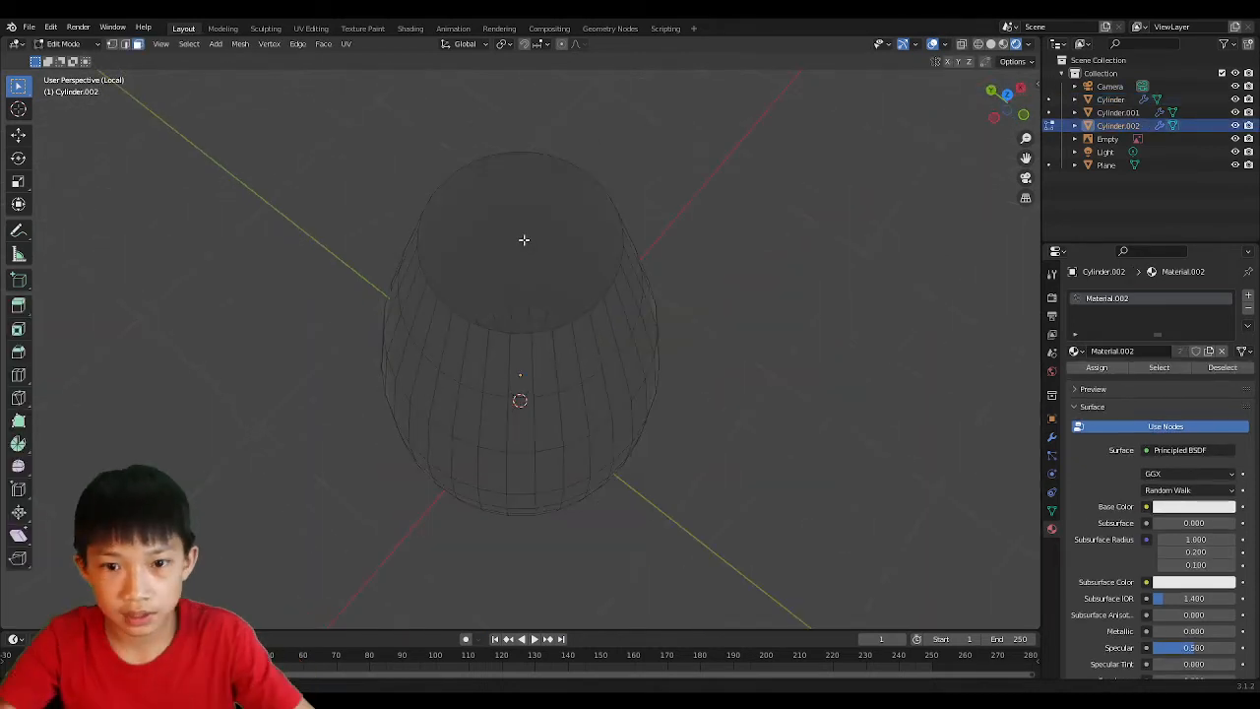
Step: Fill the copy's open upper edge loop with a face, inset it by about 0.14 m, and return to Object Mode
{"action": "mouse_move", "coordinate": [523, 239]}
{"action": "middle_mouse_down"}
{"action": "mouse_move", "coordinate": [555, 256]}
{"action": "mouse_move", "coordinate": [503, 240]}
{"action": "middle_mouse_up"}
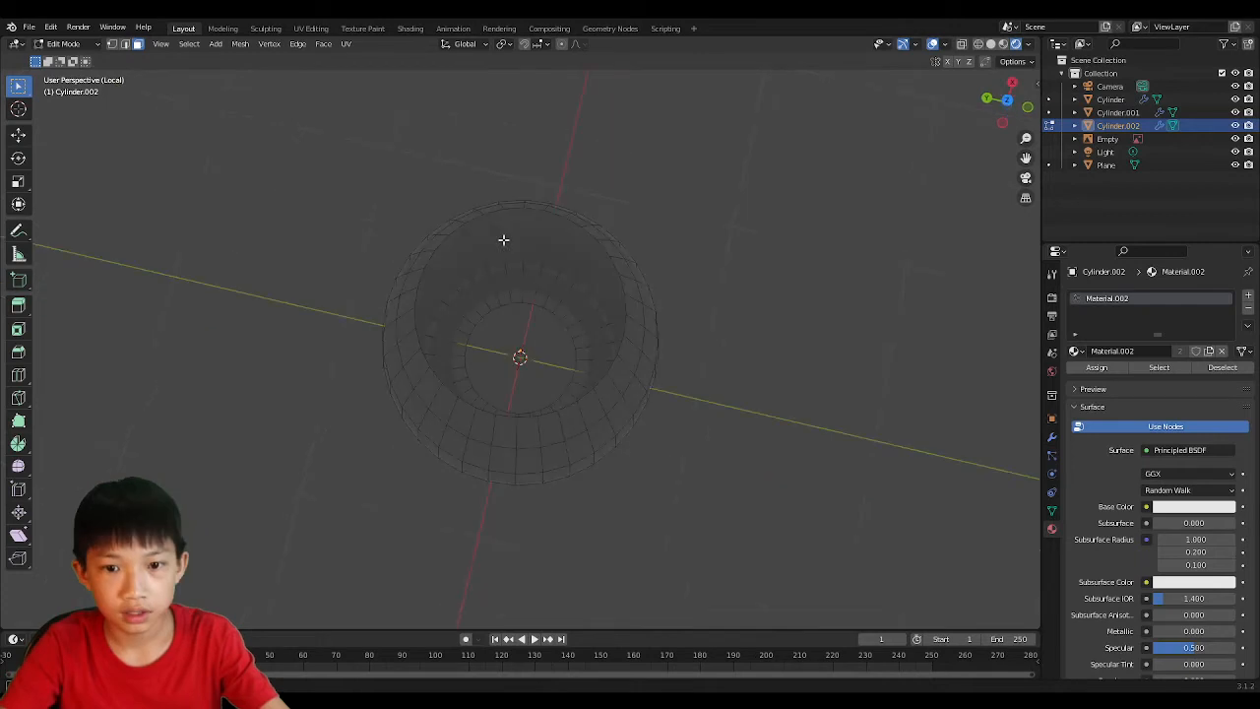
{"action": "left_click", "coordinate": [514, 207], "text": "alt"}
{"action": "middle_click_drag", "start_coordinate": [500, 384], "coordinate": [472, 236]}
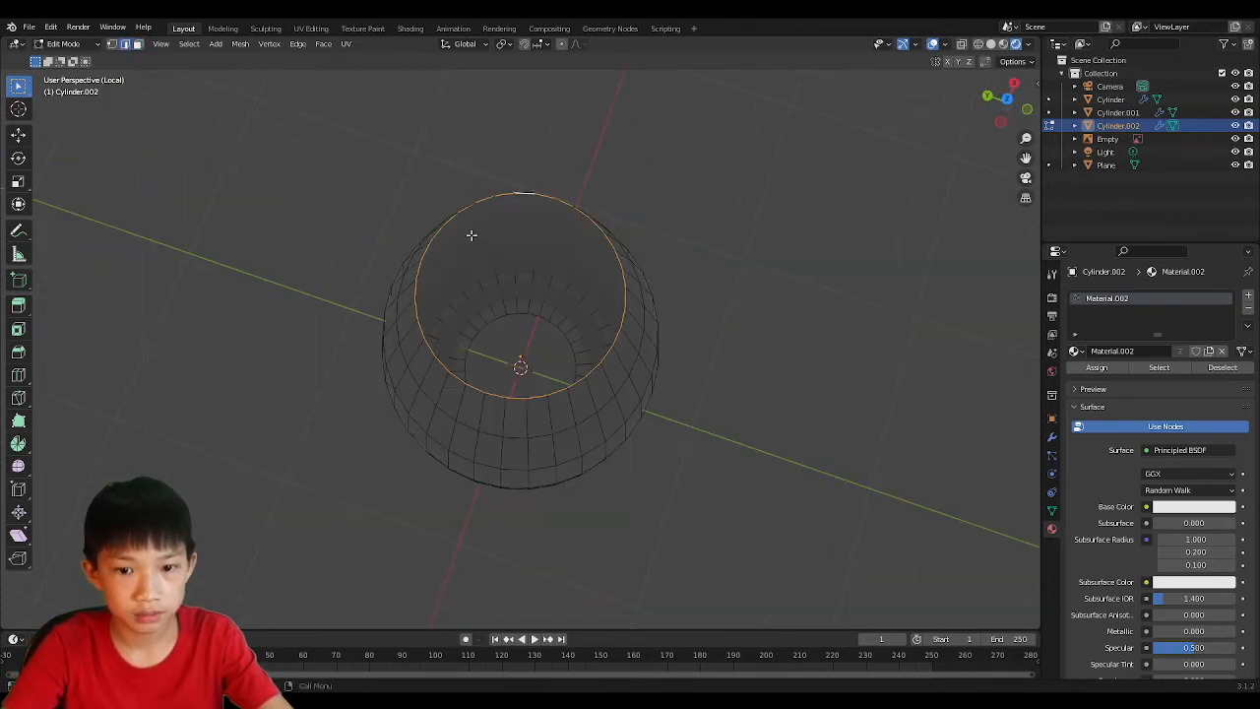
{"action": "key", "text": "f"}
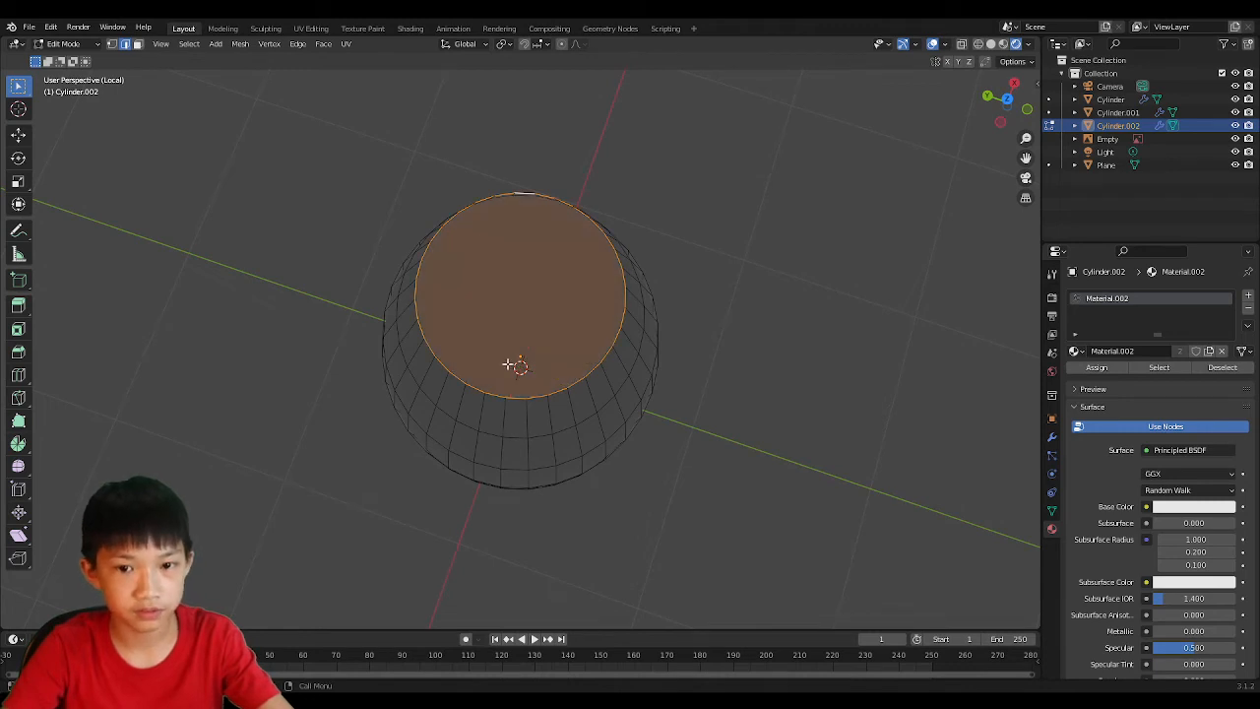
{"action": "middle_click_drag", "start_coordinate": [508, 365], "coordinate": [568, 348]}
{"action": "scroll", "coordinate": [581, 340], "scroll_direction": "up", "scroll_amount": 3}
{"action": "key", "text": "i"}
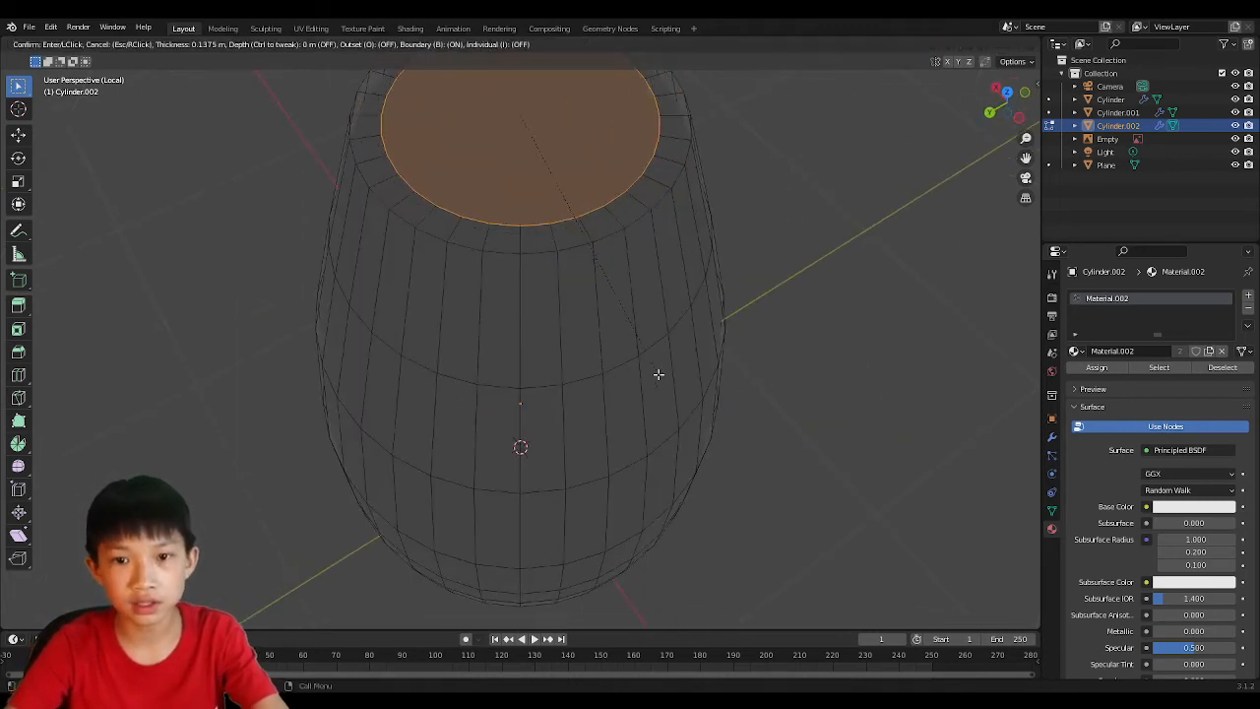
{"action": "left_click", "coordinate": [673, 372]}
{"action": "key", "text": "alt+a"}
{"action": "scroll", "coordinate": [814, 329], "scroll_direction": "down", "scroll_amount": 3}
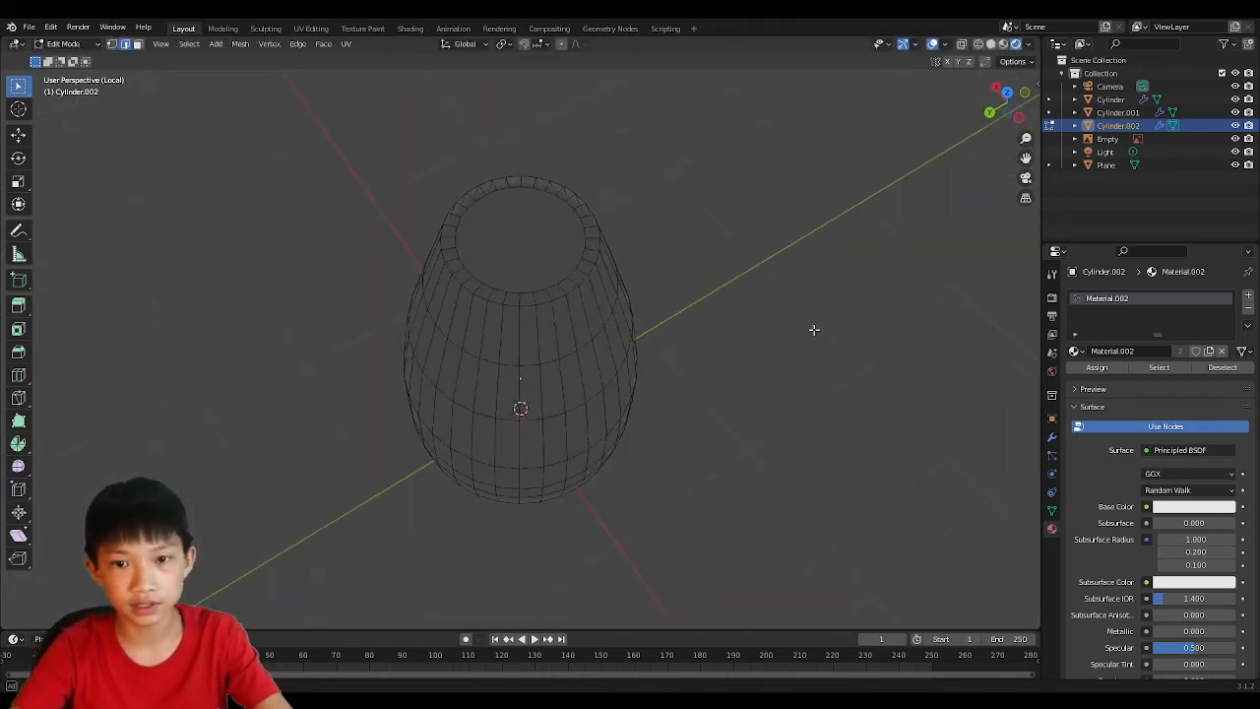
{"action": "middle_click_drag", "start_coordinate": [813, 329], "coordinate": [738, 360]}
{"action": "key", "text": "Tab"}
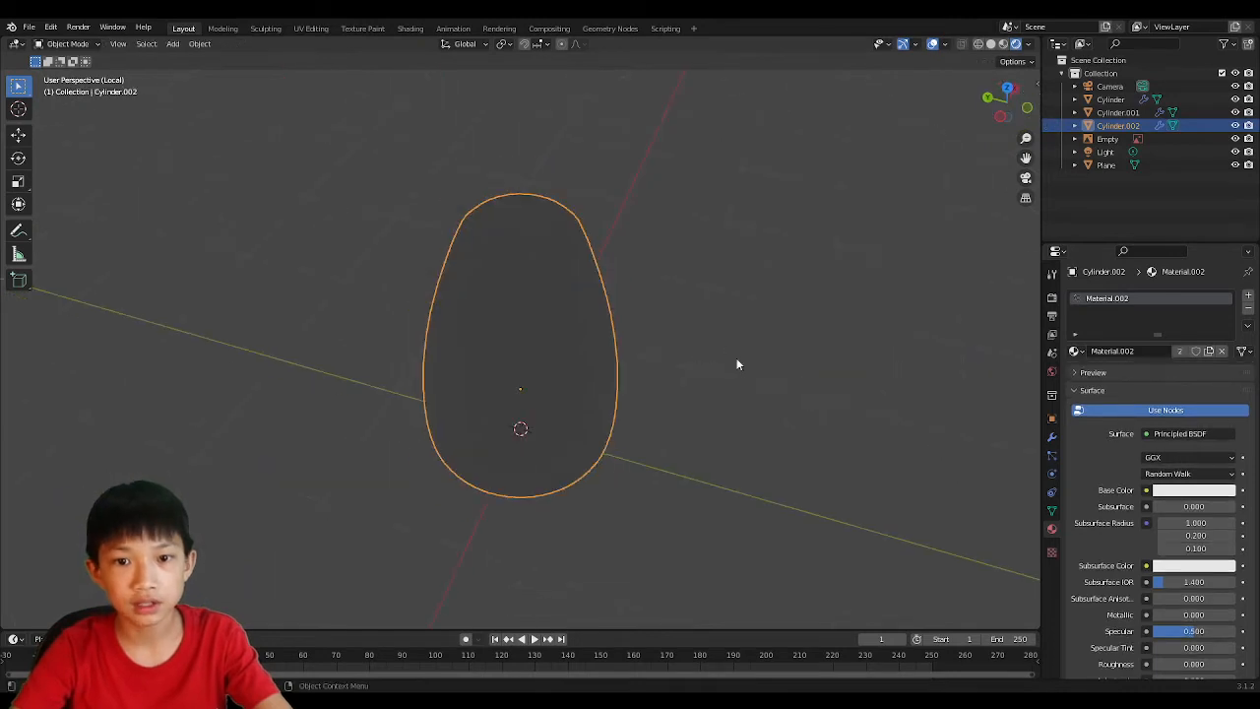
Step: Set the copy's material to a black base color with transmission 0.000 and leave local view
{"action": "left_click", "coordinate": [1192, 492]}
{"action": "left_click_drag", "start_coordinate": [1225, 347], "coordinate": [1225, 402]}
{"action": "scroll", "coordinate": [1164, 514], "scroll_direction": "down", "scroll_amount": 7}
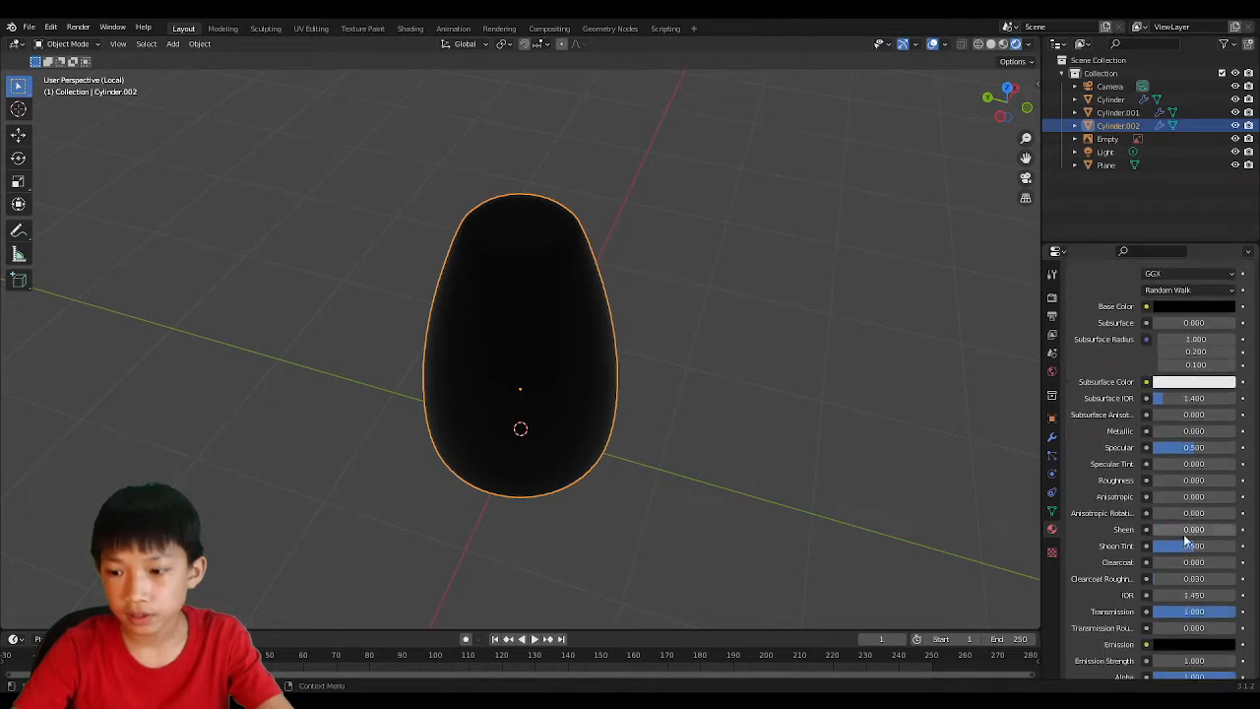
{"action": "left_click_drag", "start_coordinate": [1211, 506], "coordinate": [1146, 506]}
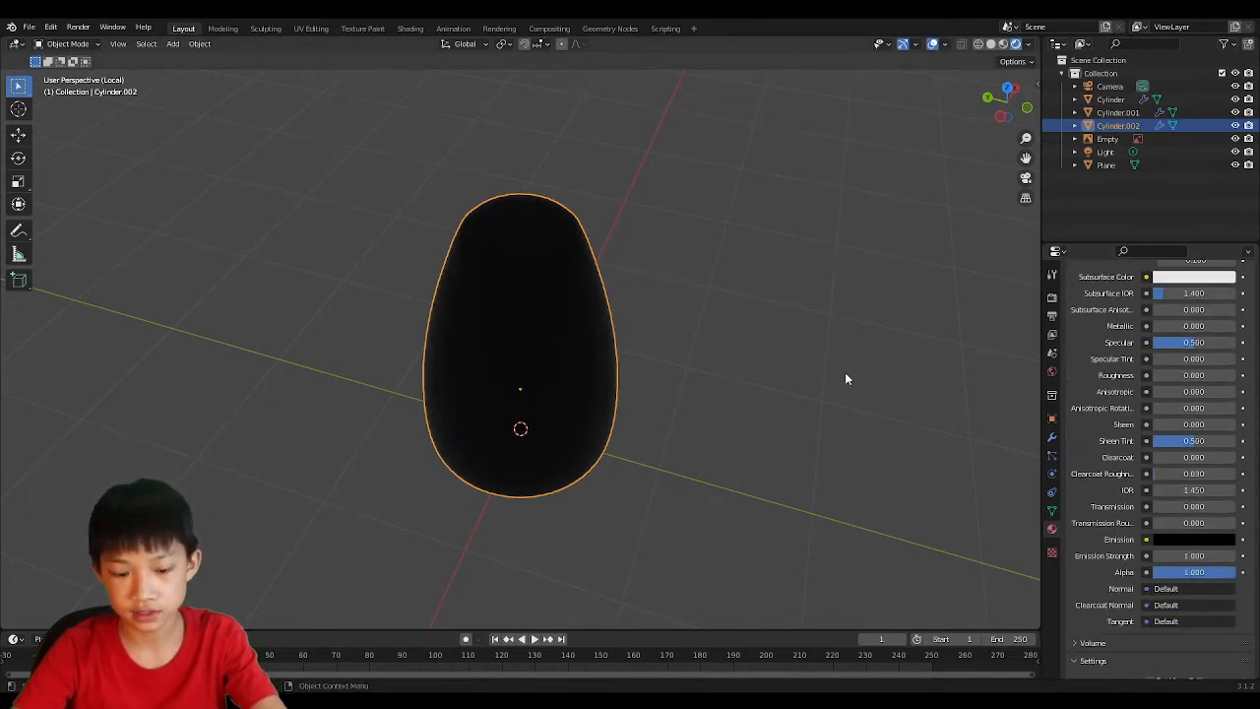
{"action": "key", "text": "KP_Divide"}
Step: Compare the materials assigned to the bottle body and the inner liquid piece
{"action": "middle_click_drag", "start_coordinate": [813, 354], "coordinate": [531, 350]}
{"action": "left_click", "coordinate": [531, 350]}
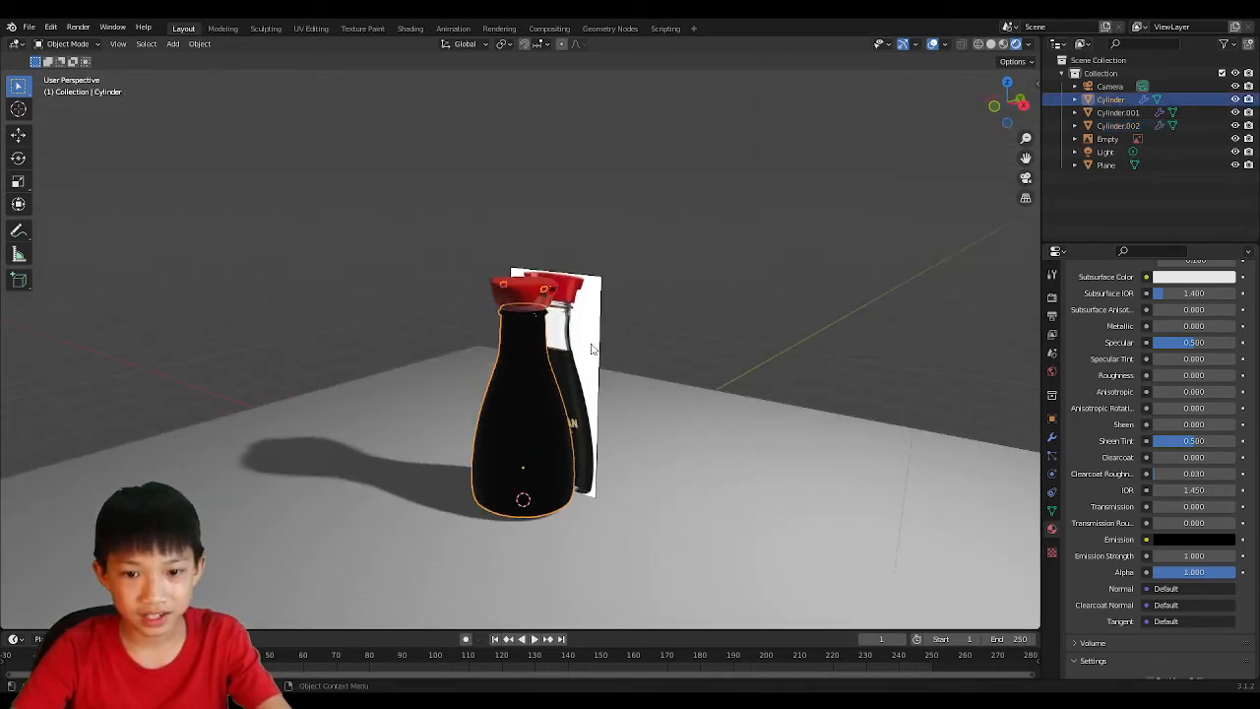
{"action": "scroll", "coordinate": [1145, 392], "scroll_direction": "up", "scroll_amount": 8}
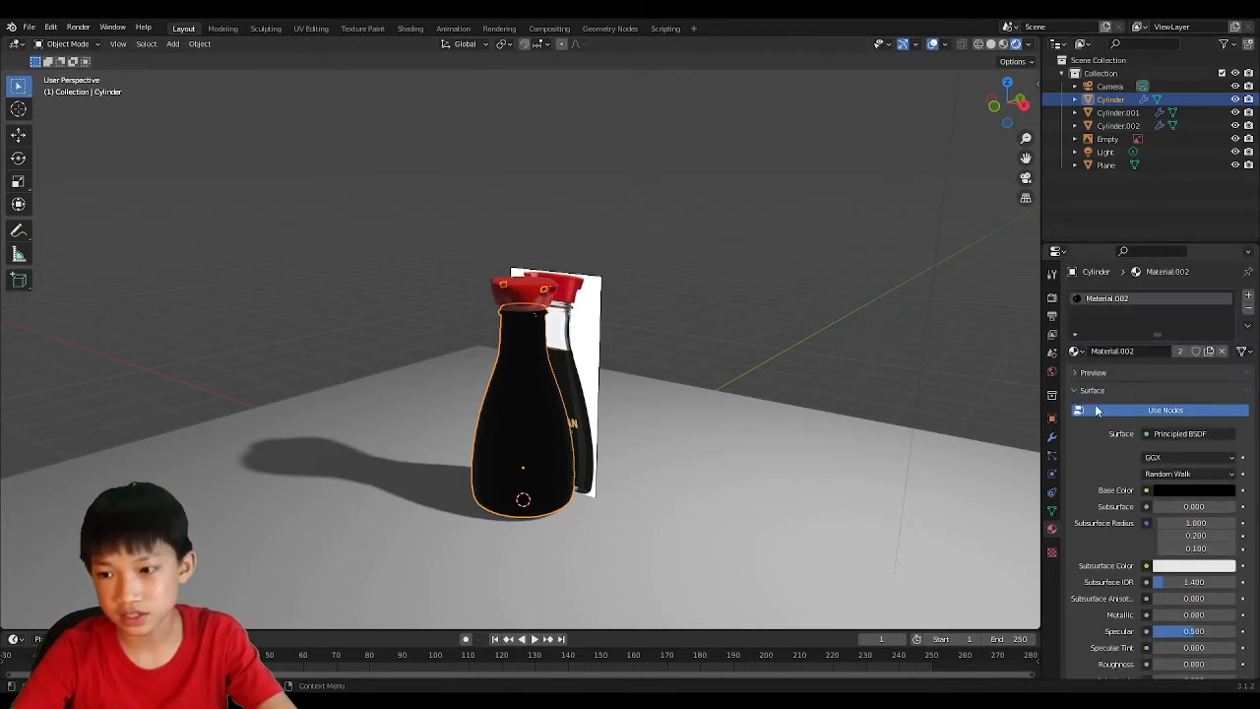
{"action": "left_click", "coordinate": [530, 393]}
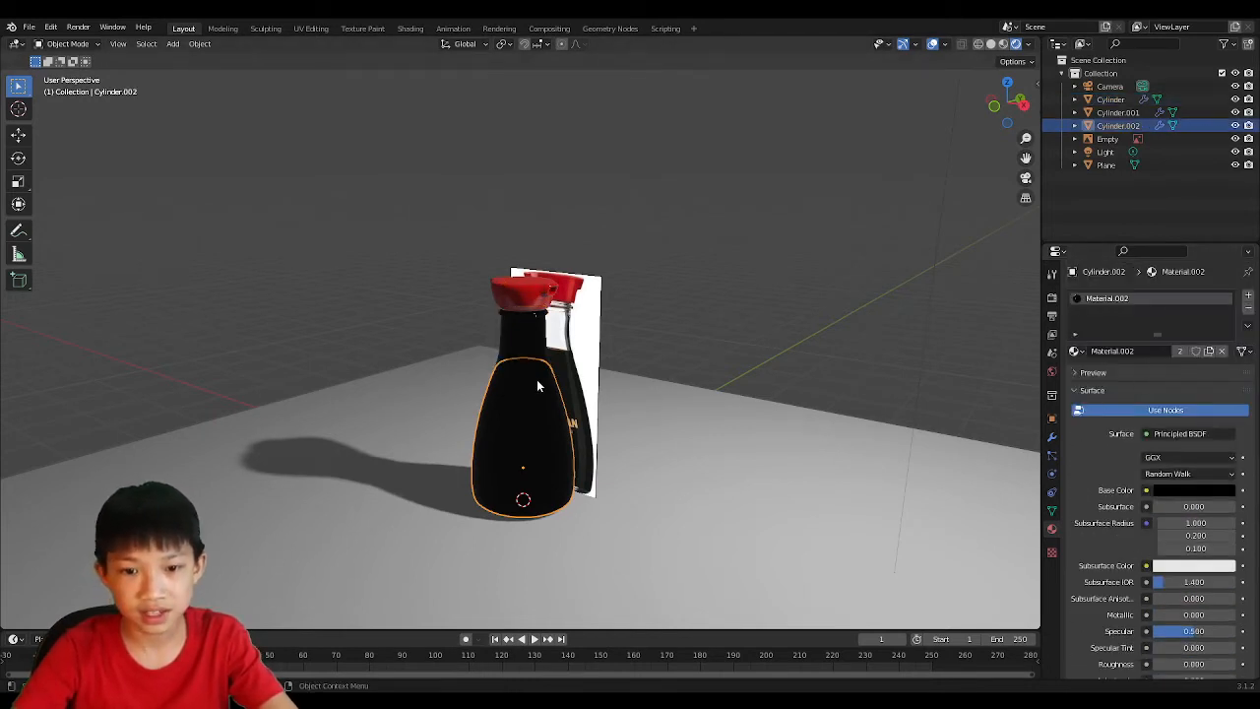
{"action": "left_click", "coordinate": [517, 343]}
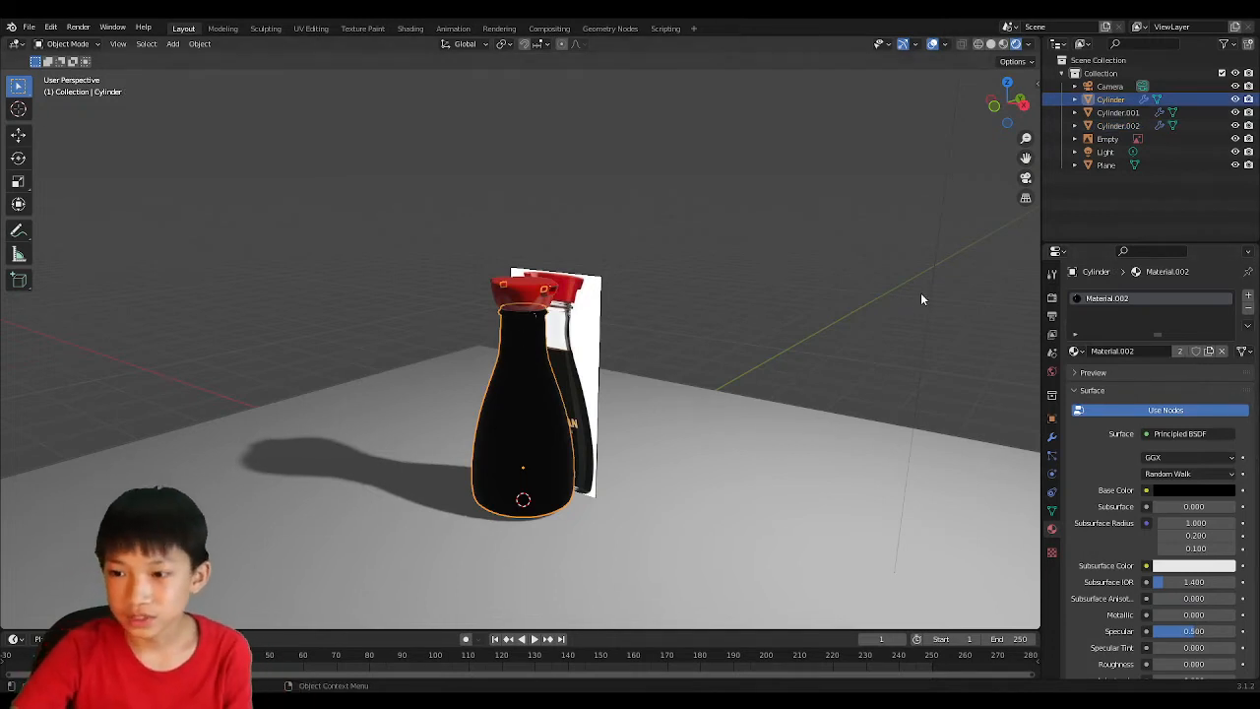
Step: Give the bottle body its own copy of the material shared with the inner liquid and set its base color to white
{"action": "left_click", "coordinate": [532, 405]}
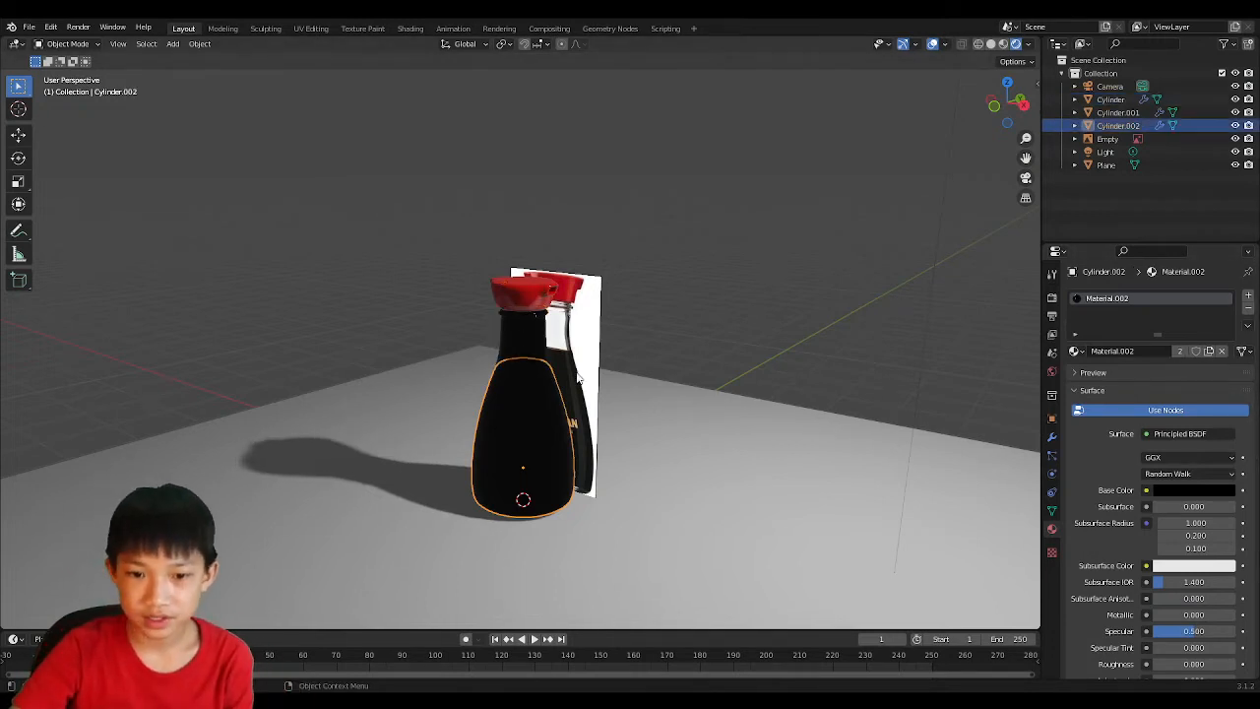
{"action": "left_click", "coordinate": [509, 360]}
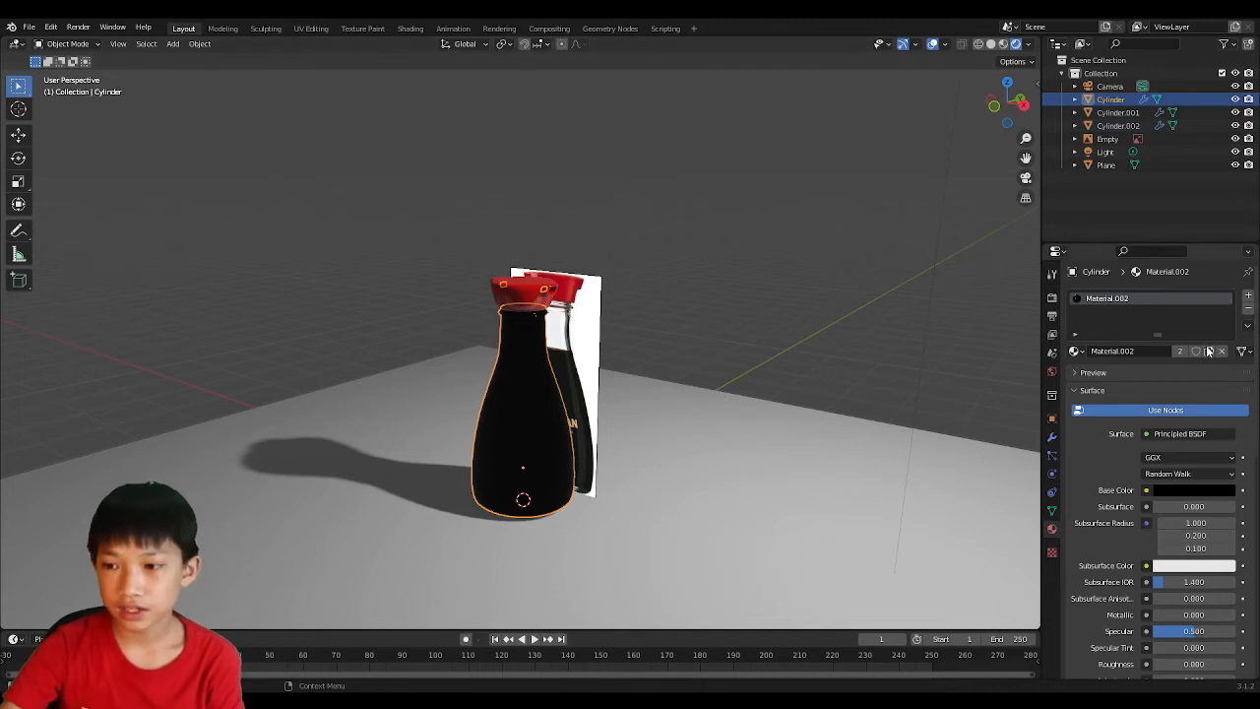
{"action": "scroll", "coordinate": [1191, 433], "scroll_direction": "down", "scroll_amount": 2}
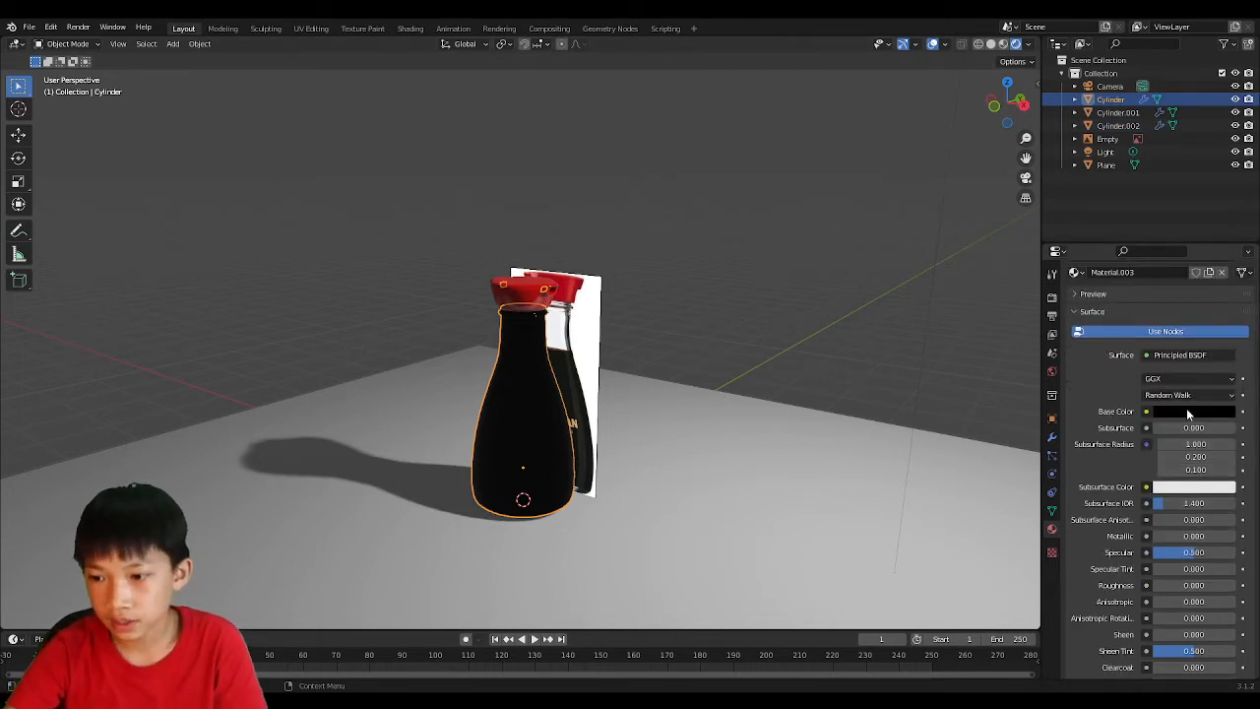
{"action": "left_click", "coordinate": [1187, 411]}
{"action": "left_click_drag", "start_coordinate": [1226, 279], "coordinate": [1225, 222]}
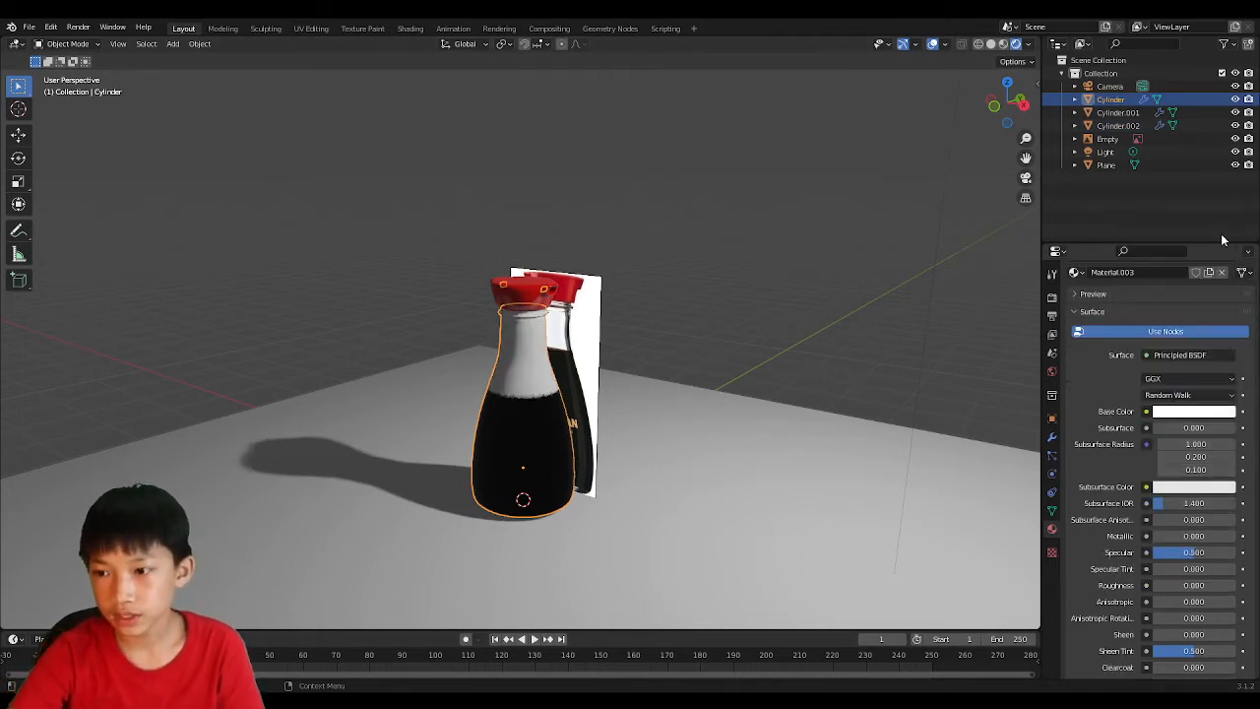
Step: Set the transmission of the bottle body's material to 1.000 and deselect the body
{"action": "scroll", "coordinate": [1109, 411], "scroll_direction": "down", "scroll_amount": 3}
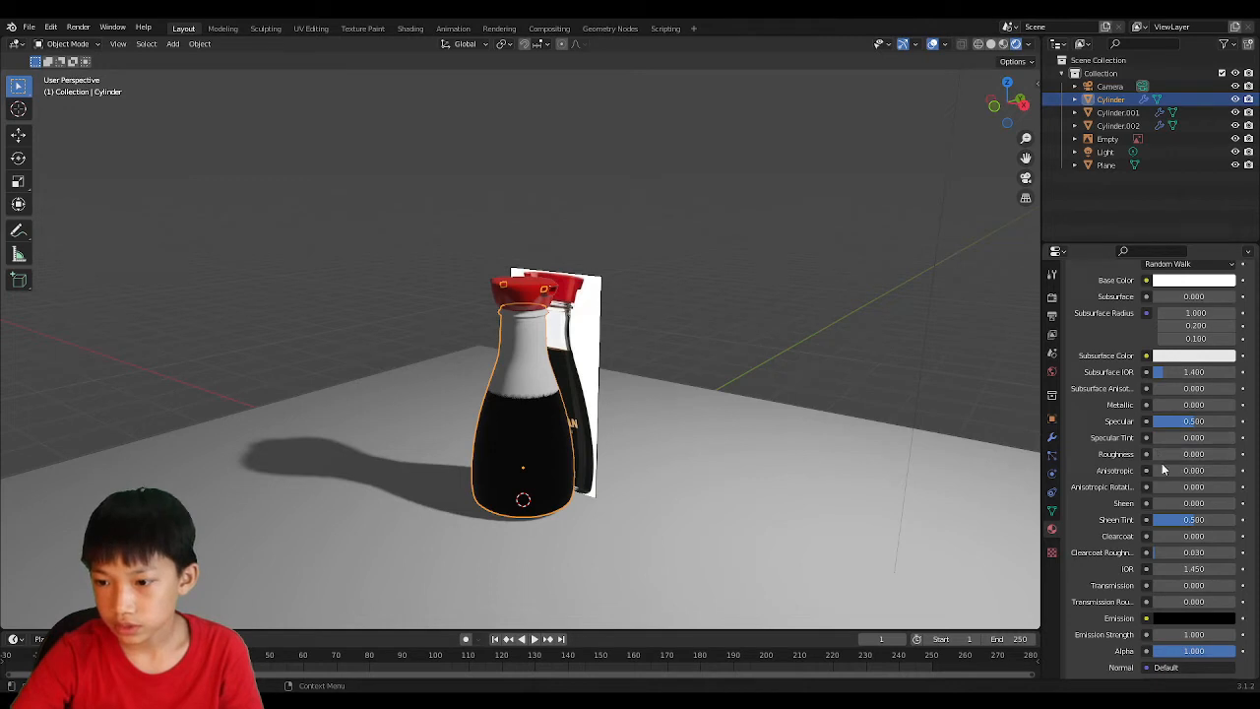
{"action": "left_click_drag", "start_coordinate": [1193, 585], "coordinate": [1236, 584]}
{"action": "left_click", "coordinate": [630, 333]}
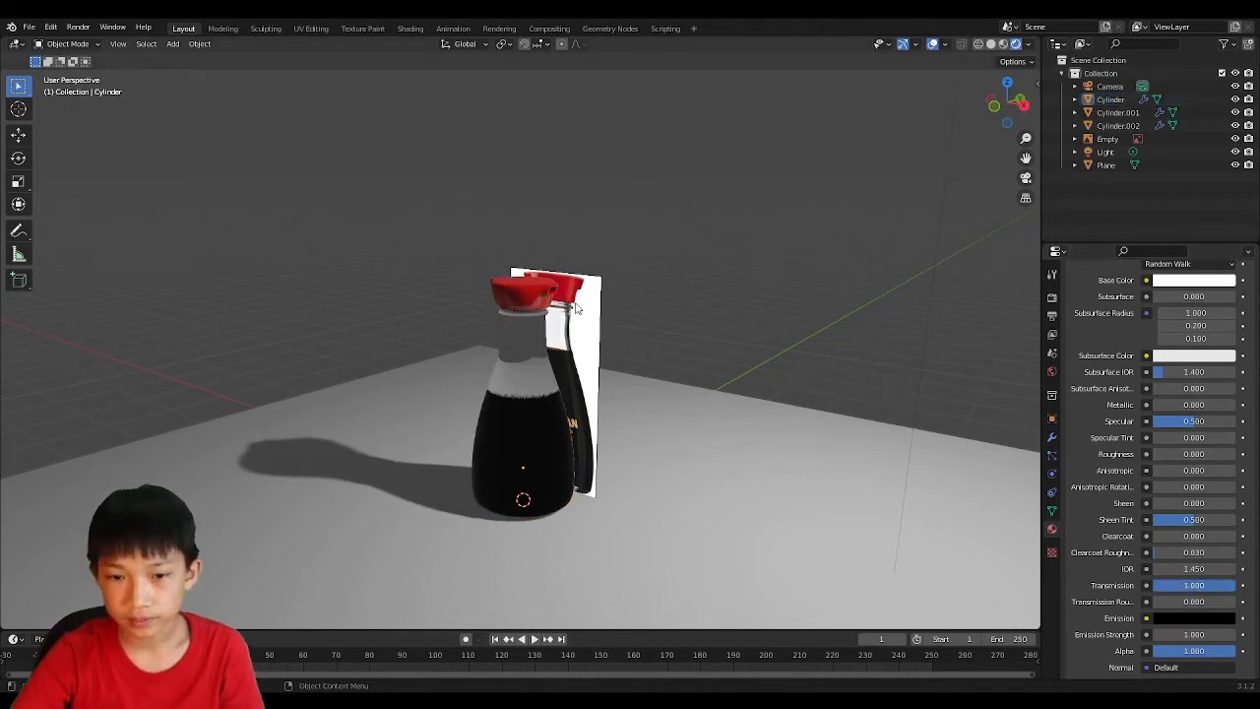
{"action": "scroll", "coordinate": [610, 339], "scroll_direction": "down", "scroll_amount": 2}
{"action": "middle_click_drag", "start_coordinate": [581, 350], "coordinate": [618, 354]}
{"action": "scroll", "coordinate": [618, 355], "scroll_direction": "up", "scroll_amount": 3}
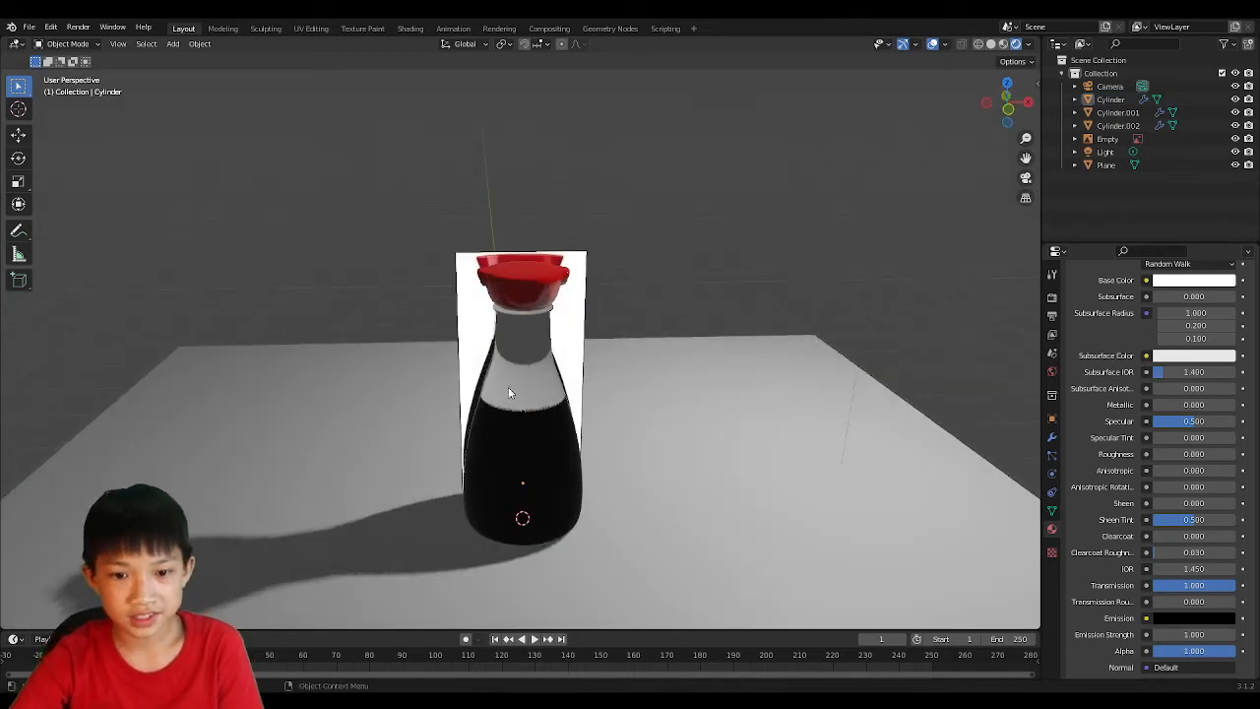
Step: Add a Solidify modifier with a thickness of -0.06 m to the bottle body and deselect it
{"action": "left_click", "coordinate": [489, 403]}
{"action": "middle_click_drag", "start_coordinate": [488, 403], "coordinate": [550, 392]}
{"action": "scroll", "coordinate": [539, 388], "scroll_direction": "up", "scroll_amount": 4}
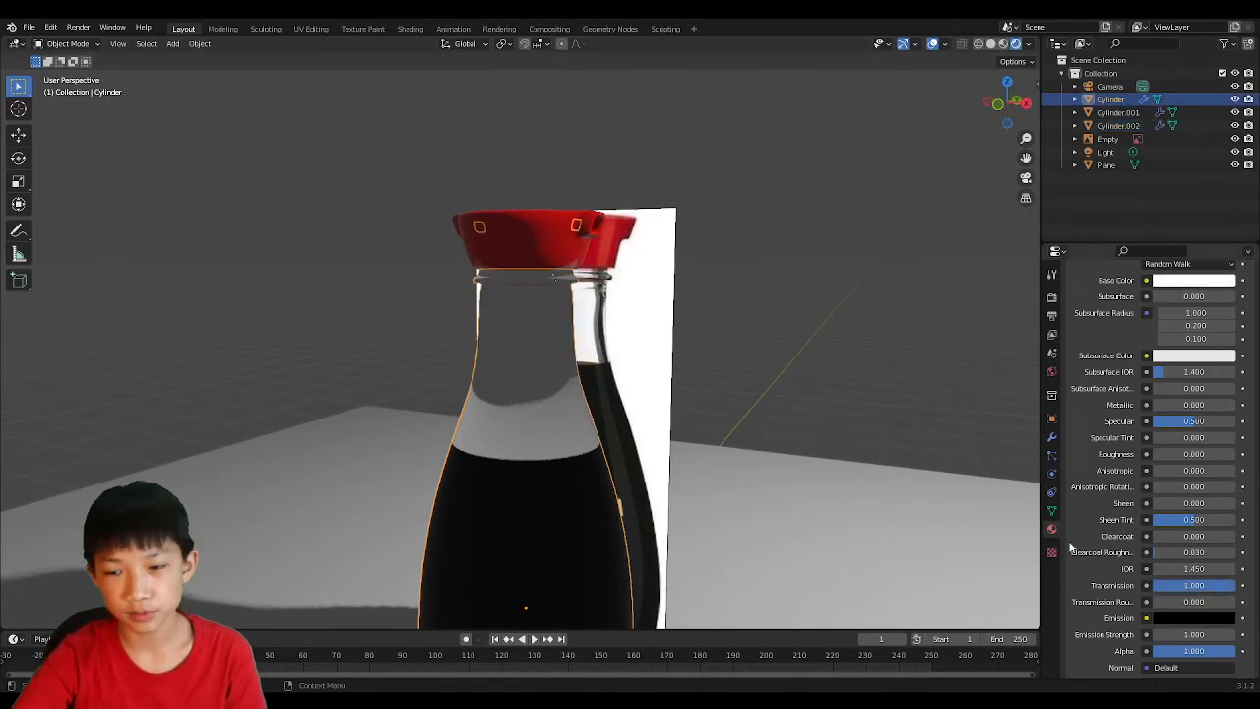
{"action": "left_click", "coordinate": [1052, 435]}
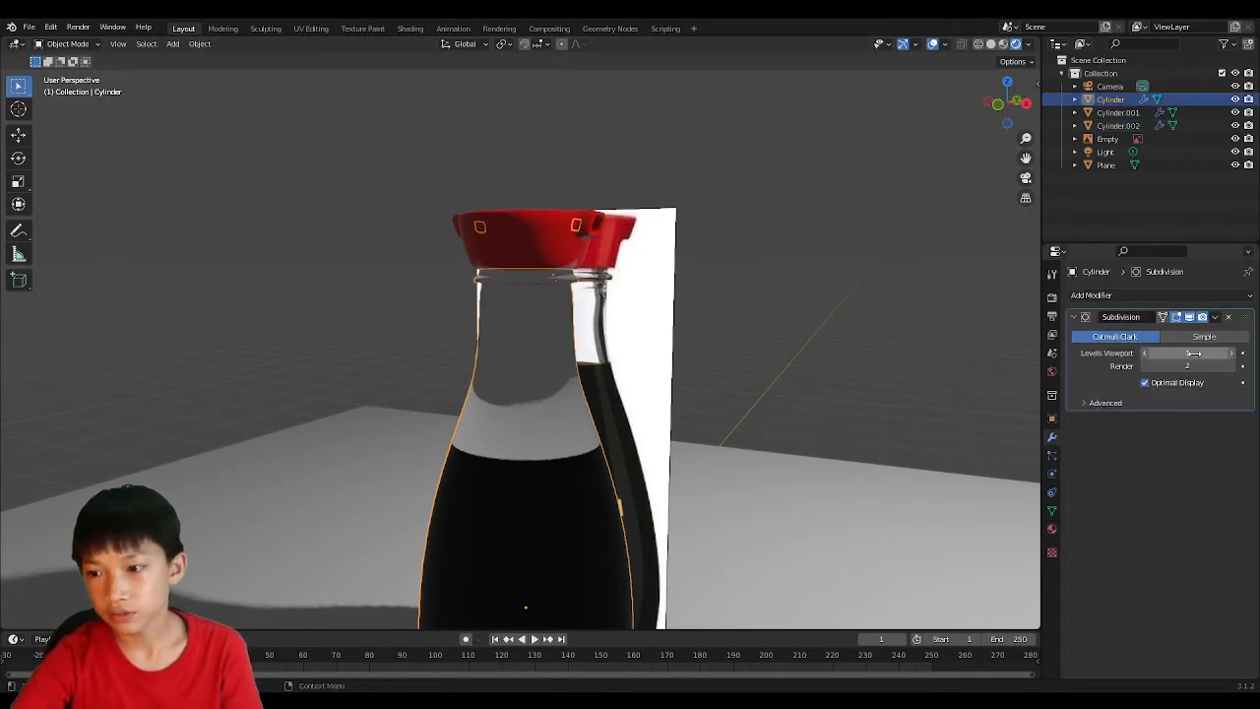
{"action": "left_click", "coordinate": [1104, 297]}
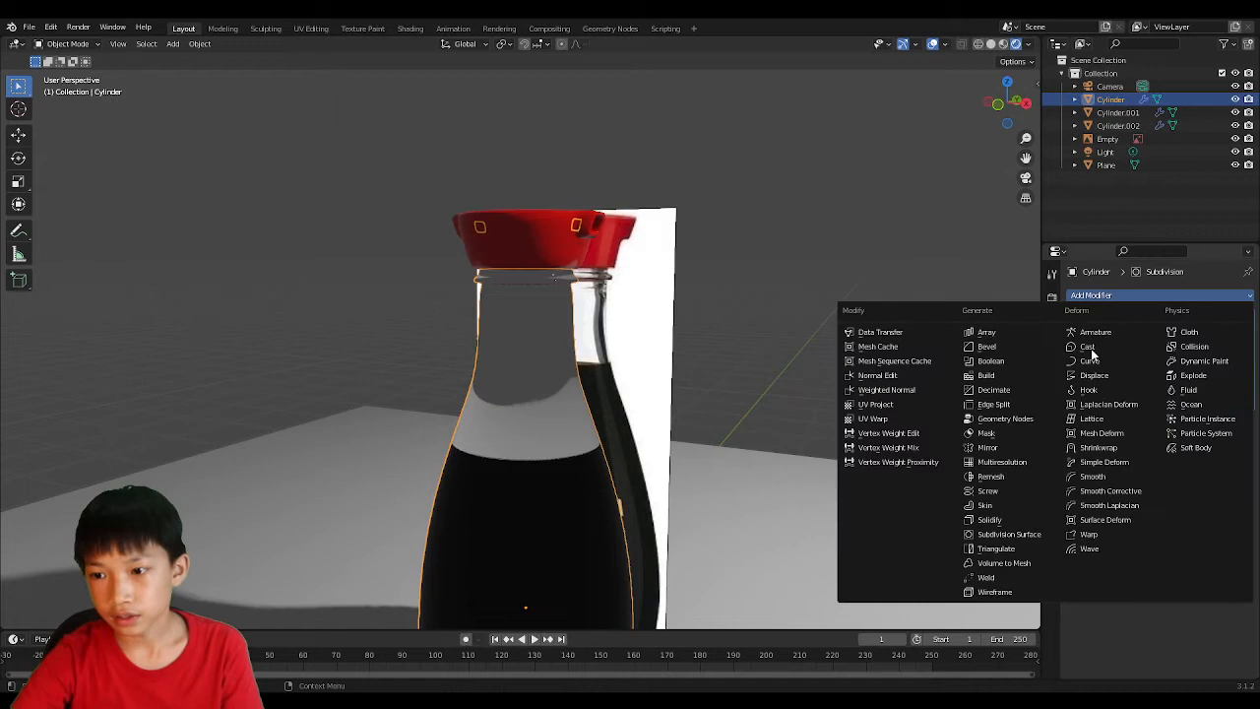
{"action": "left_click", "coordinate": [992, 520]}
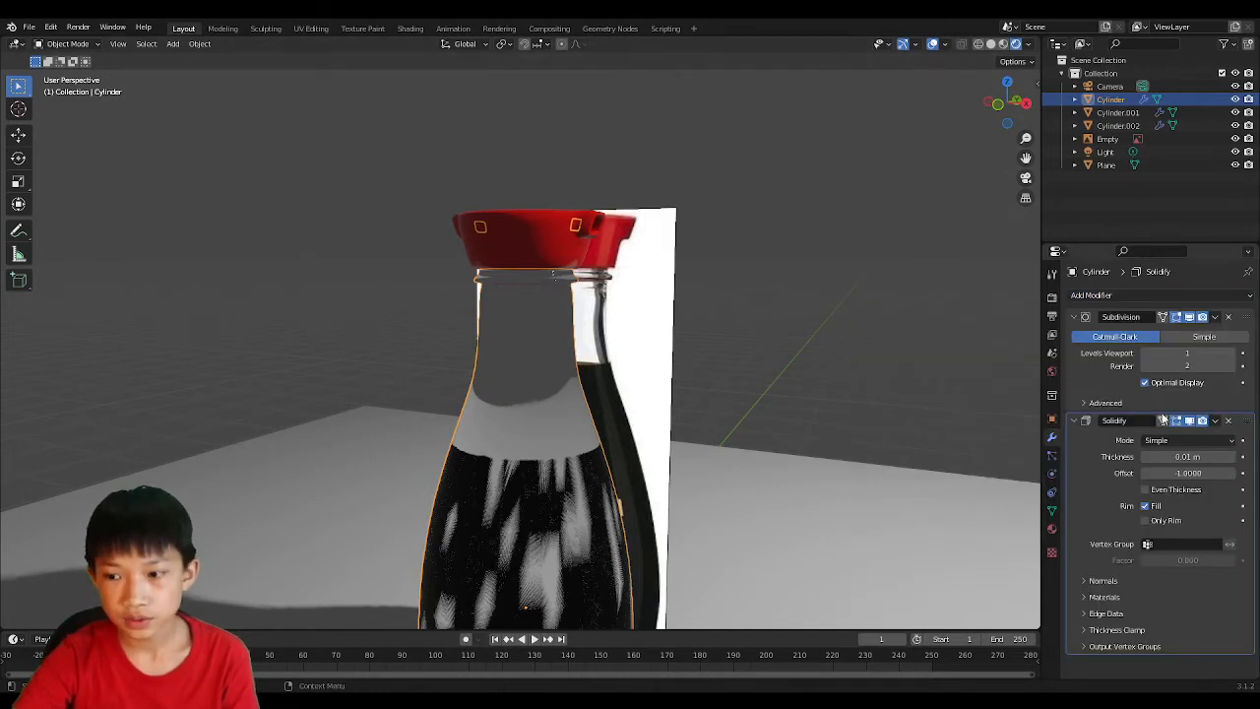
{"action": "mouse_move", "coordinate": [1182, 456]}
{"action": "left_mouse_down"}
{"action": "mouse_move", "coordinate": [1241, 455]}
{"action": "mouse_move", "coordinate": [1154, 456]}
{"action": "mouse_move", "coordinate": [1170, 456]}
{"action": "left_mouse_up"}
{"action": "left_click", "coordinate": [866, 453]}
Step: Examine the glass body from several angles and check the screen space reflection settings and the body's material
{"action": "scroll", "coordinate": [780, 455], "scroll_direction": "down", "scroll_amount": 4}
{"action": "middle_click_drag", "start_coordinate": [705, 456], "coordinate": [734, 509]}
{"action": "scroll", "coordinate": [735, 509], "scroll_direction": "up", "scroll_amount": 10}
{"action": "scroll", "coordinate": [687, 531], "scroll_direction": "up", "scroll_amount": 3}
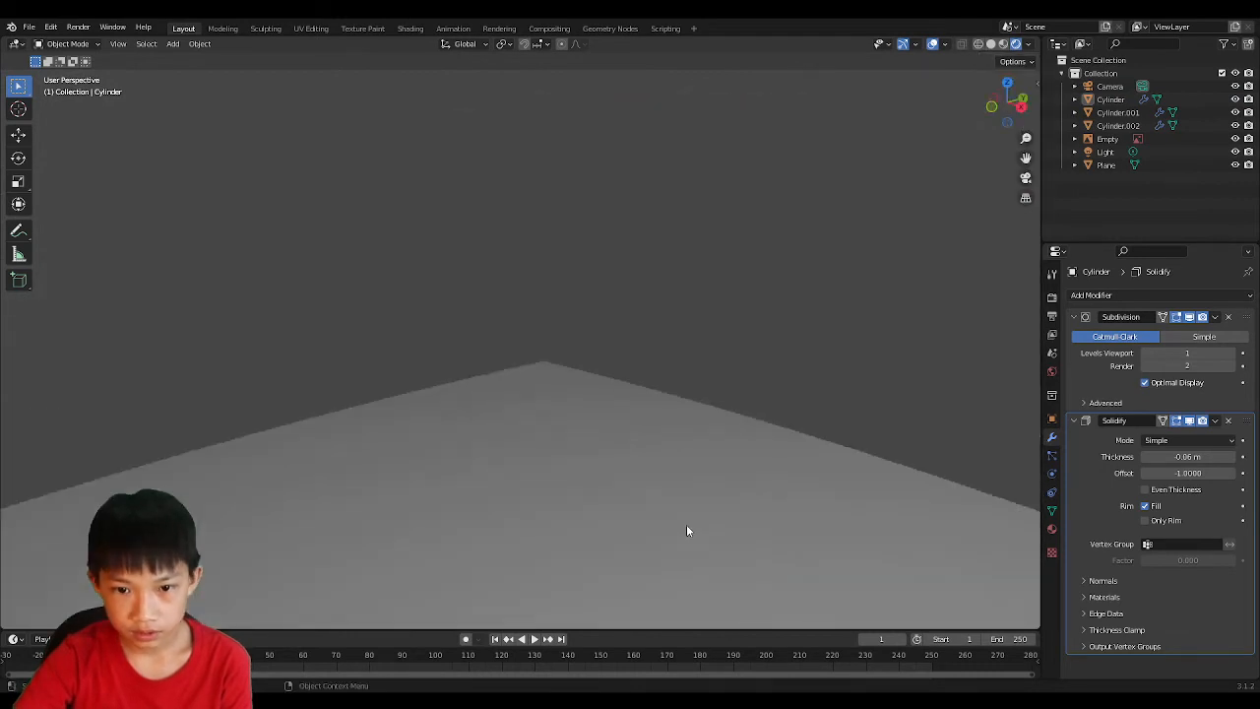
{"action": "scroll", "coordinate": [687, 530], "scroll_direction": "down", "scroll_amount": 3}
{"action": "middle_click_drag", "start_coordinate": [687, 526], "coordinate": [689, 372]}
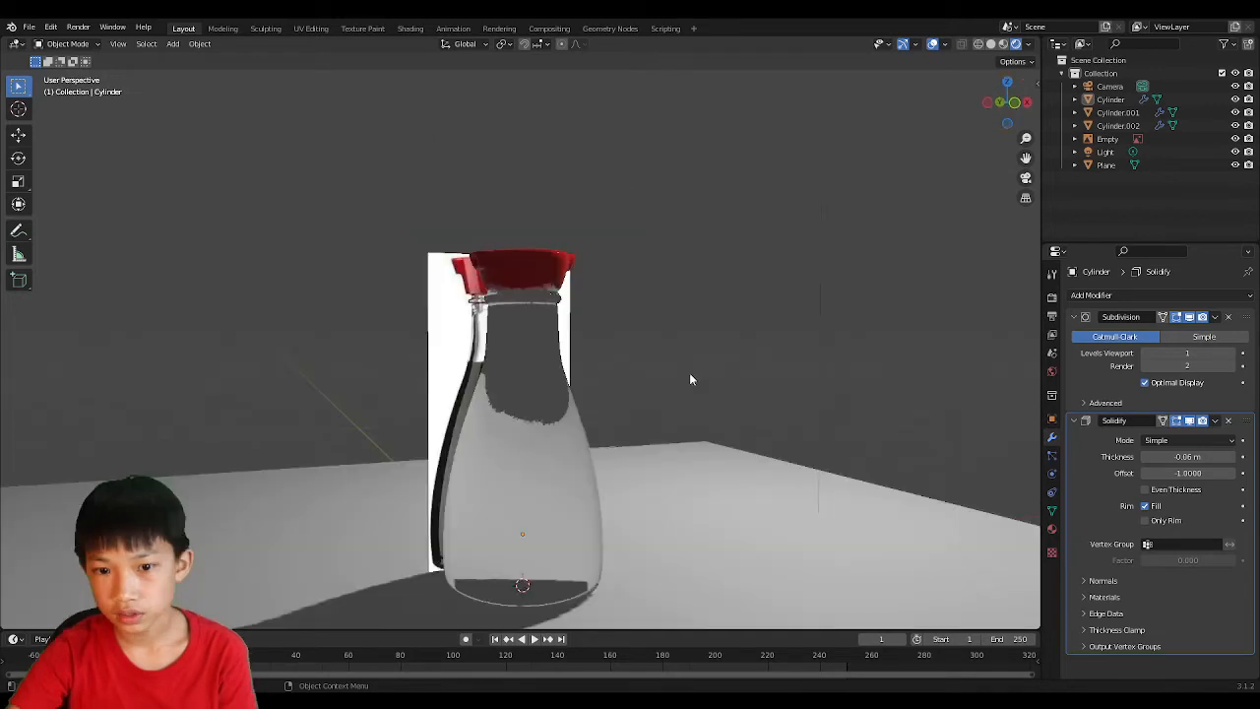
{"action": "left_click", "coordinate": [1052, 297]}
{"action": "scroll", "coordinate": [1170, 381], "scroll_direction": "down", "scroll_amount": 2}
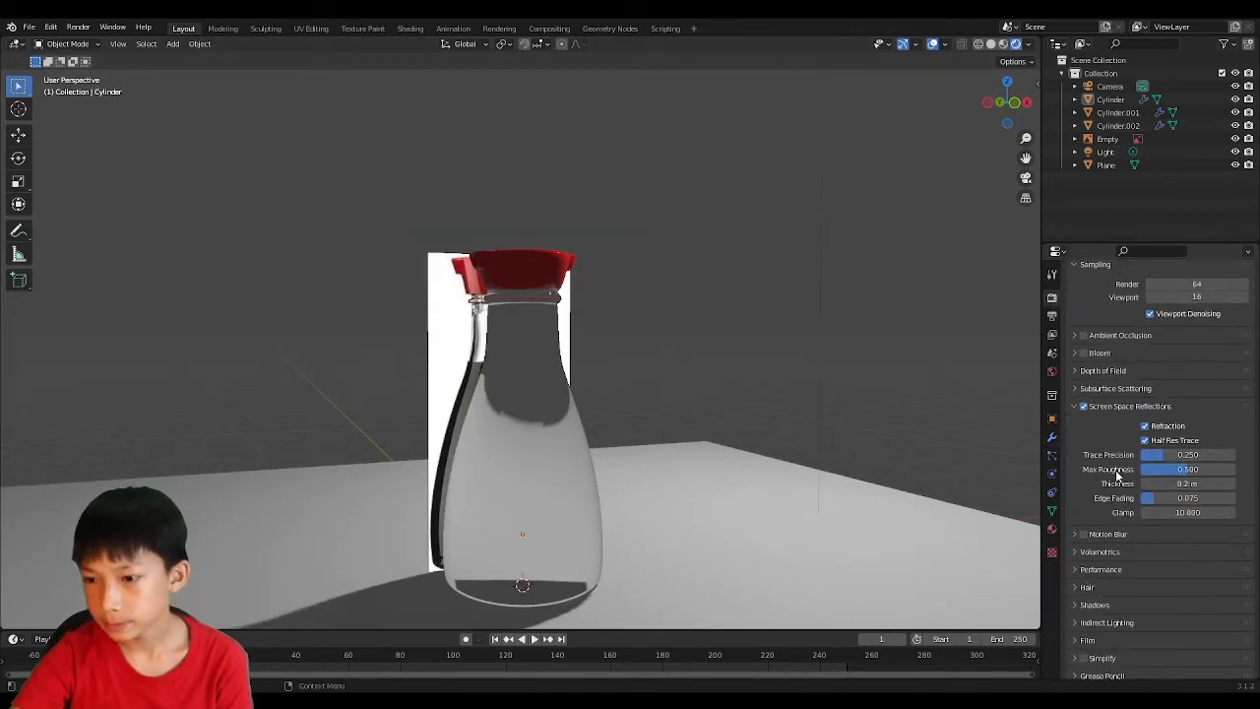
{"action": "left_click", "coordinate": [1052, 530]}
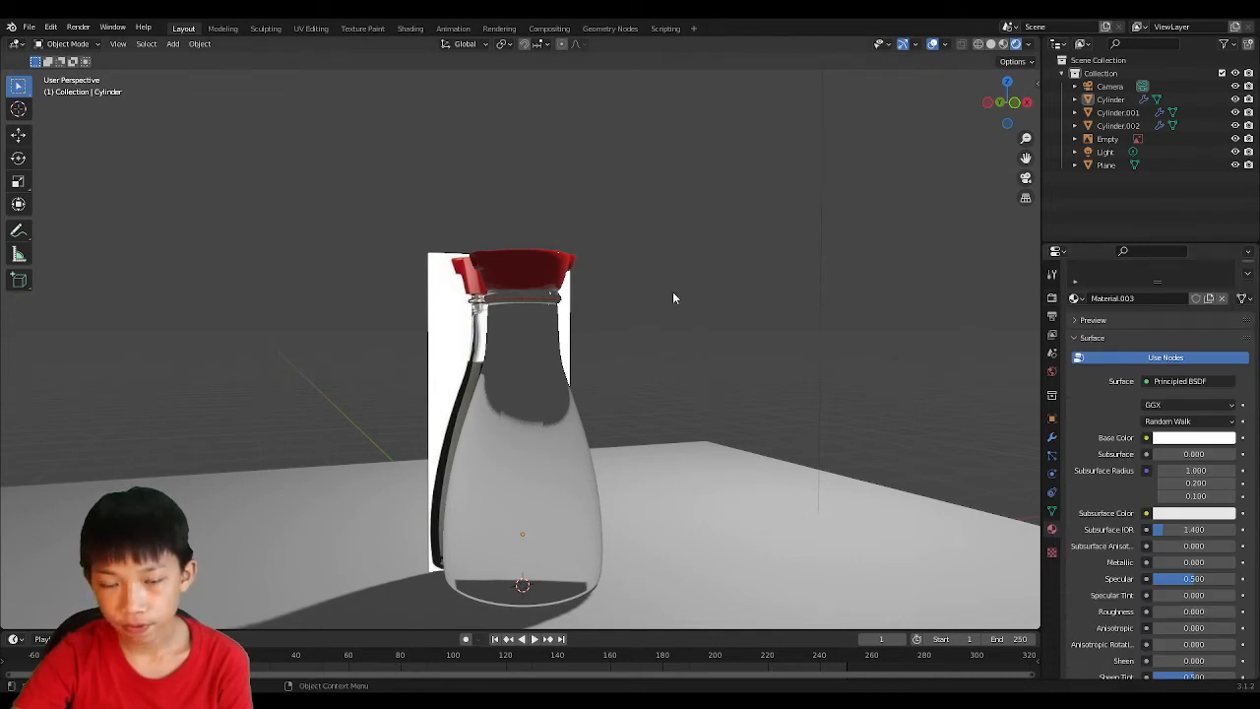
{"action": "scroll", "coordinate": [674, 298], "scroll_direction": "down", "scroll_amount": 3}
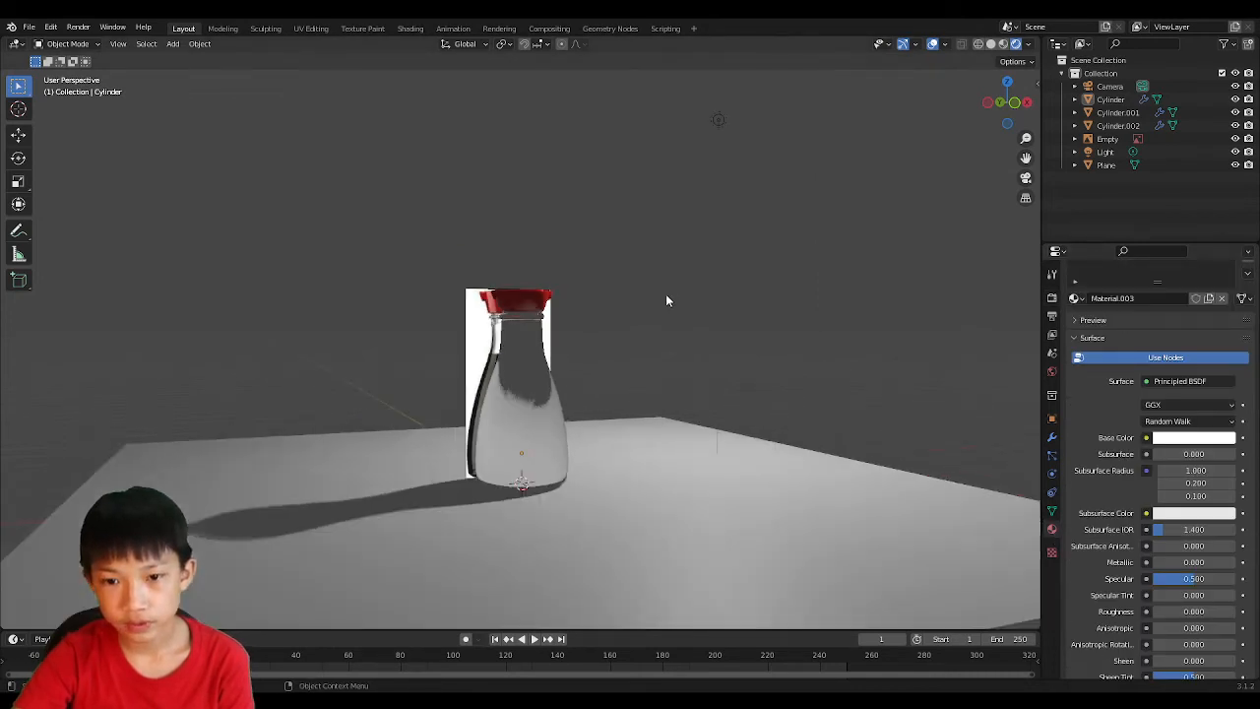
{"action": "left_click", "coordinate": [515, 384]}
{"action": "left_click", "coordinate": [614, 287]}
{"action": "scroll", "coordinate": [612, 276], "scroll_direction": "down", "scroll_amount": 2}
{"action": "middle_click_drag", "start_coordinate": [612, 276], "coordinate": [613, 314]}
{"action": "scroll", "coordinate": [612, 314], "scroll_direction": "up", "scroll_amount": 6}
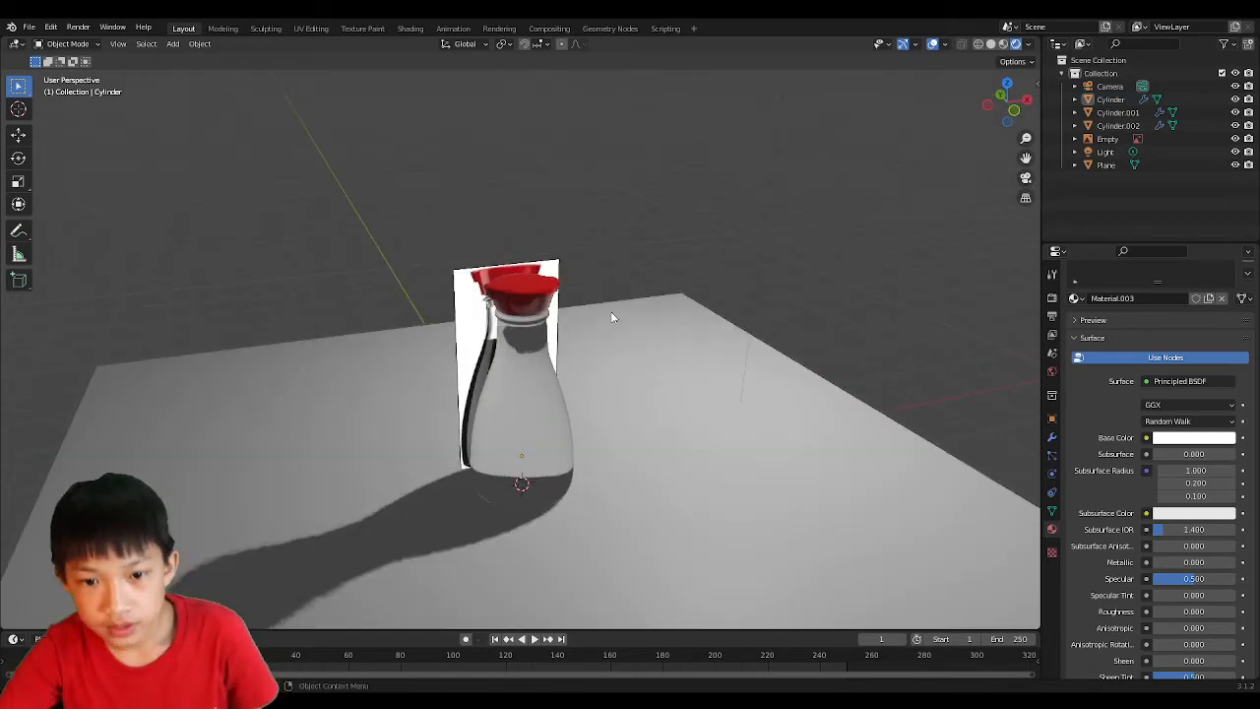
Step: Switch the scene's render engine to Cycles
{"action": "left_click", "coordinate": [1051, 297]}
{"action": "scroll", "coordinate": [722, 351], "scroll_direction": "down", "scroll_amount": 2}
{"action": "middle_click_drag", "start_coordinate": [722, 351], "coordinate": [634, 305]}
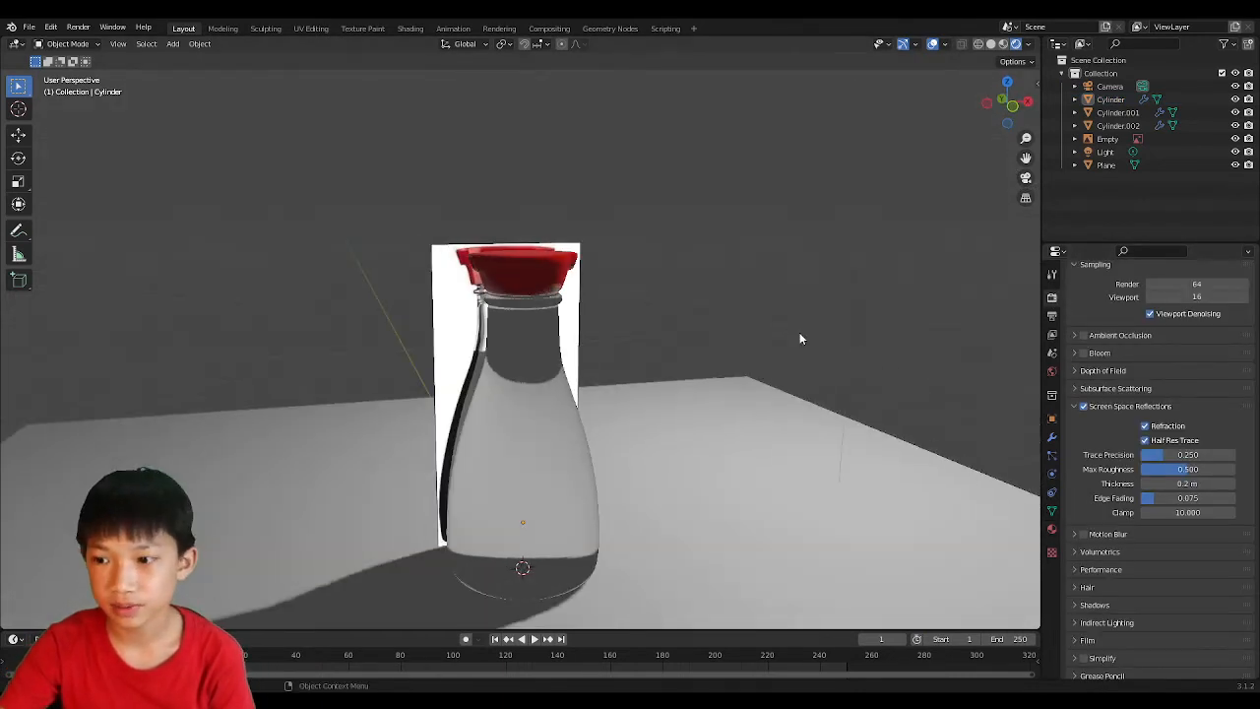
{"action": "scroll", "coordinate": [1088, 321], "scroll_direction": "up", "scroll_amount": 2}
{"action": "left_click", "coordinate": [1157, 295]}
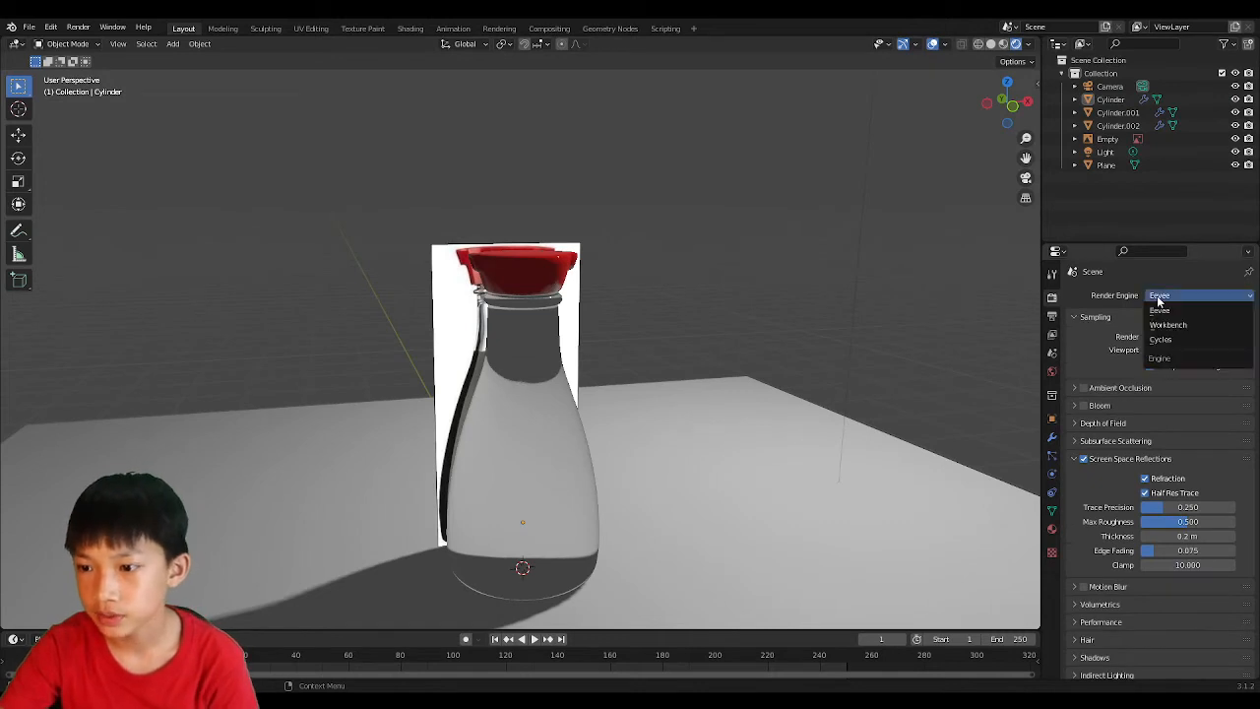
{"action": "scroll", "coordinate": [678, 259], "scroll_direction": "down", "scroll_amount": 1}
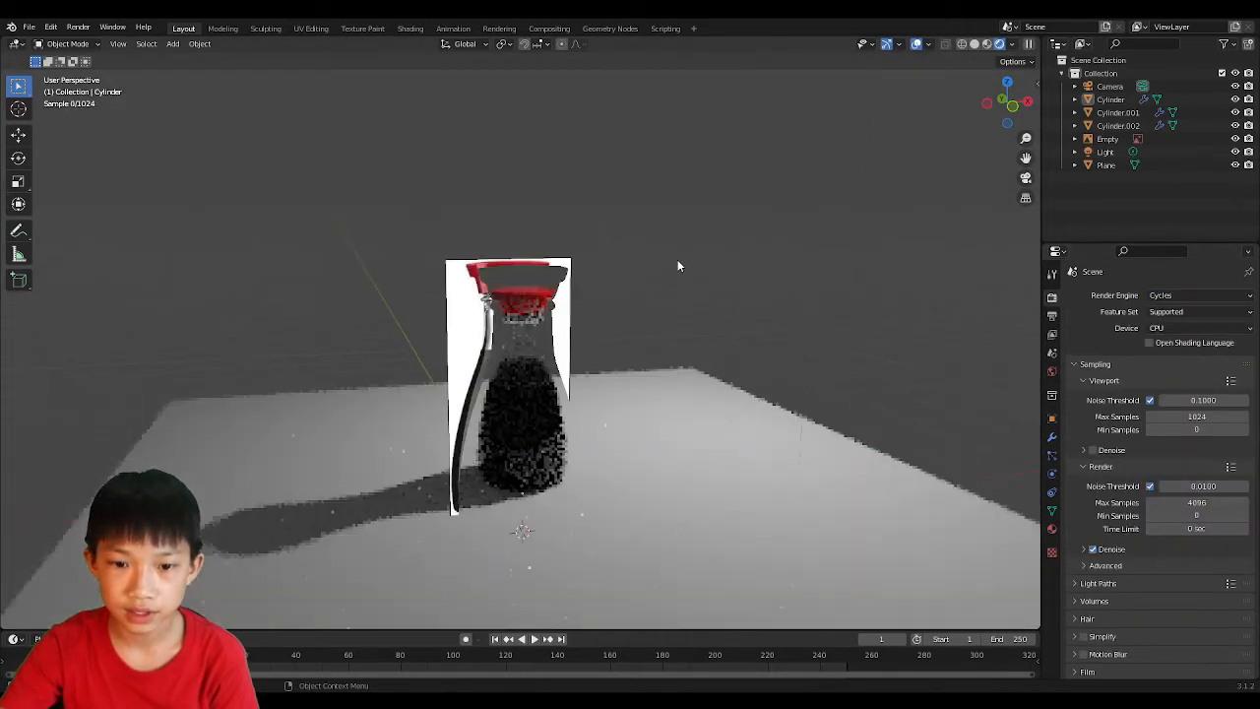
{"action": "scroll", "coordinate": [678, 259], "scroll_direction": "up", "scroll_amount": 1}
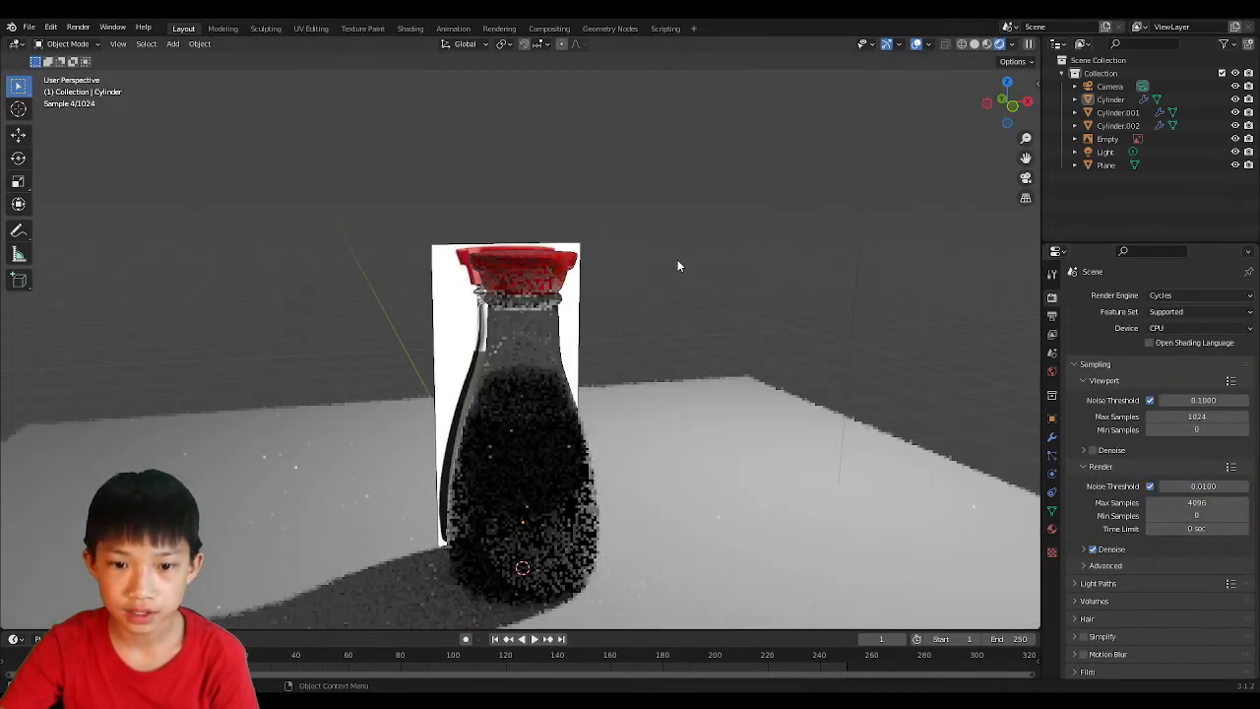
Step: Delete the reference image standing behind the bottle
{"action": "left_click", "coordinate": [568, 307]}
{"action": "key", "text": "Delete"}
{"action": "scroll", "coordinate": [569, 320], "scroll_direction": "down", "scroll_amount": 1}
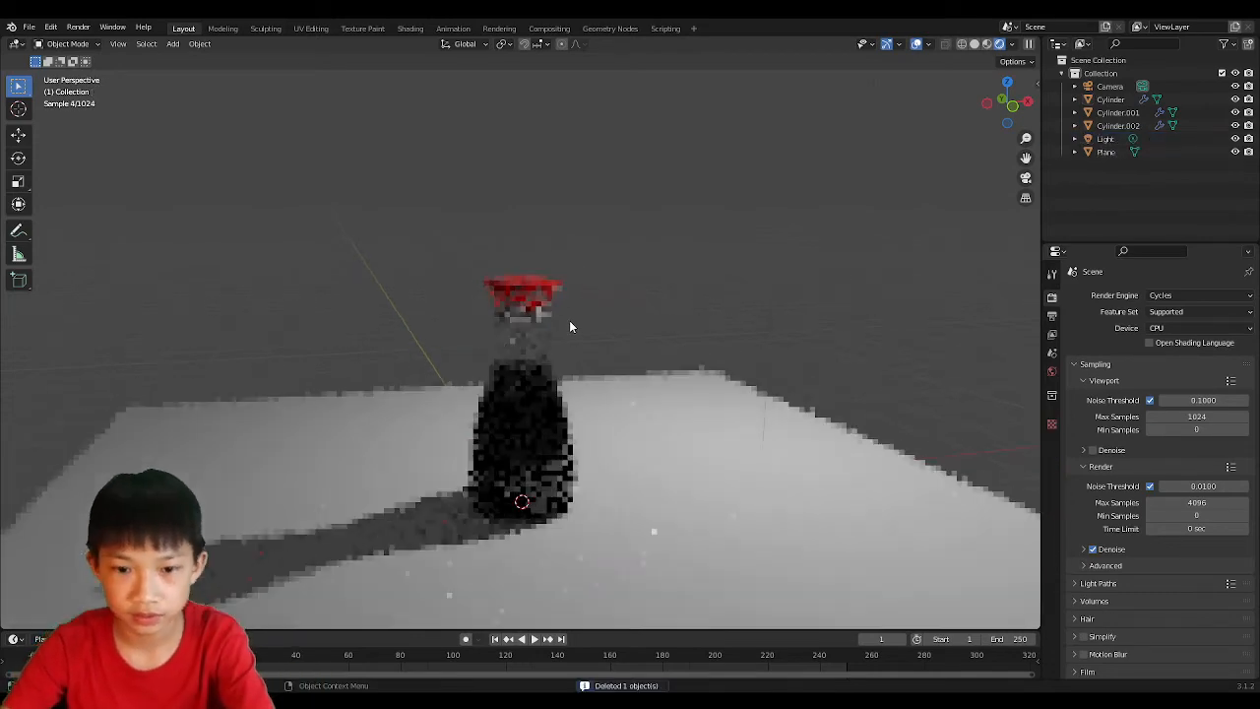
{"action": "scroll", "coordinate": [571, 319], "scroll_direction": "up", "scroll_amount": 1}
Step: Look through the camera, select it, and raise it along the Z axis until the whole bottle fits in the frame
{"action": "key", "text": "KP_0"}
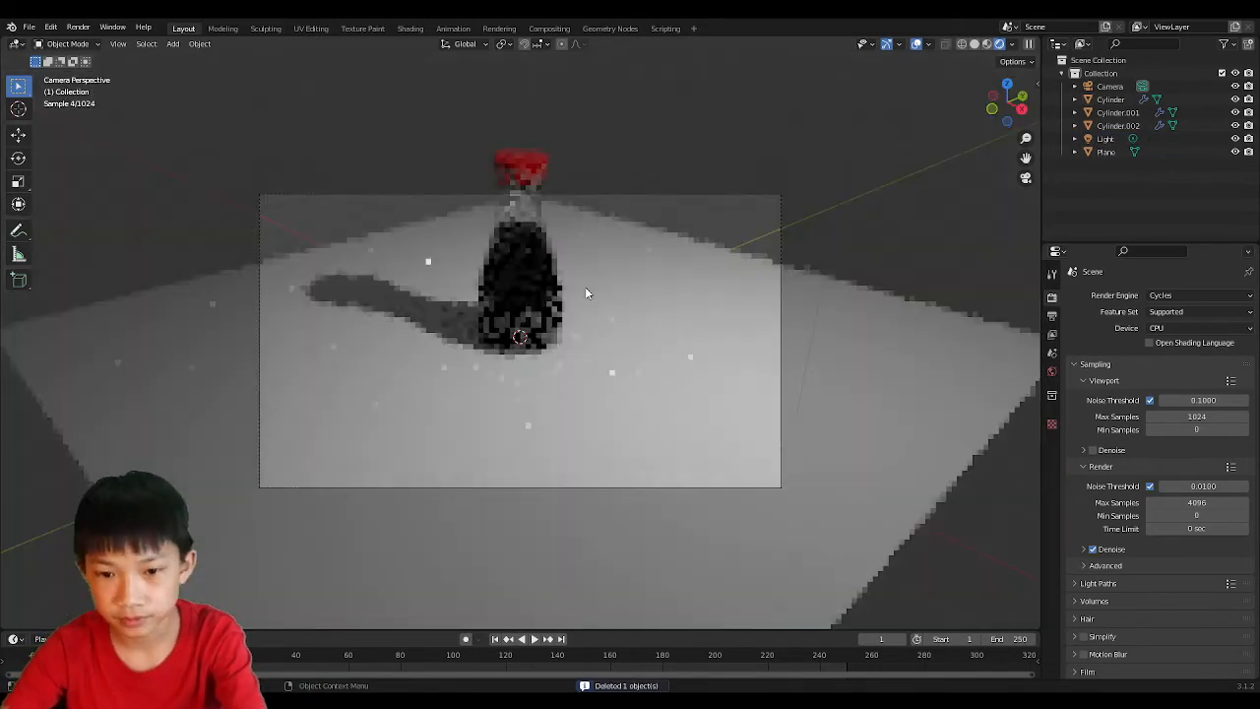
{"action": "left_click", "coordinate": [621, 194]}
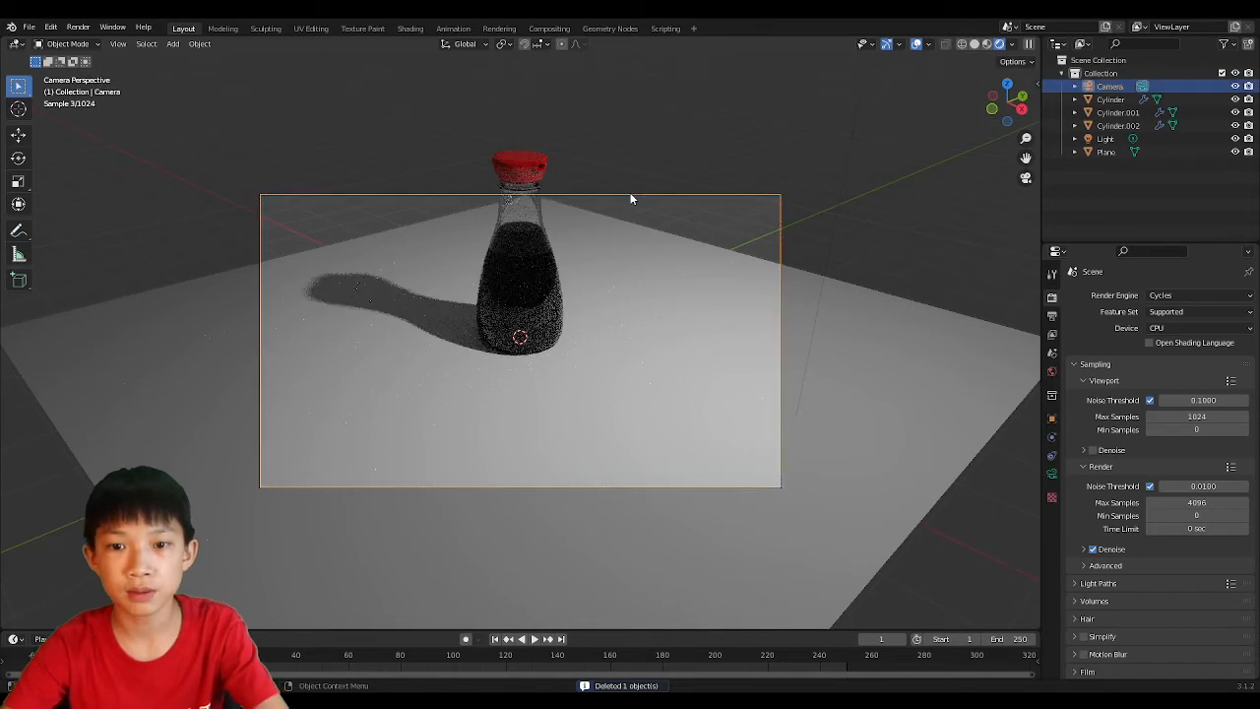
{"action": "key", "text": "g"}
{"action": "key", "text": "z"}
{"action": "left_click", "coordinate": [653, 618]}
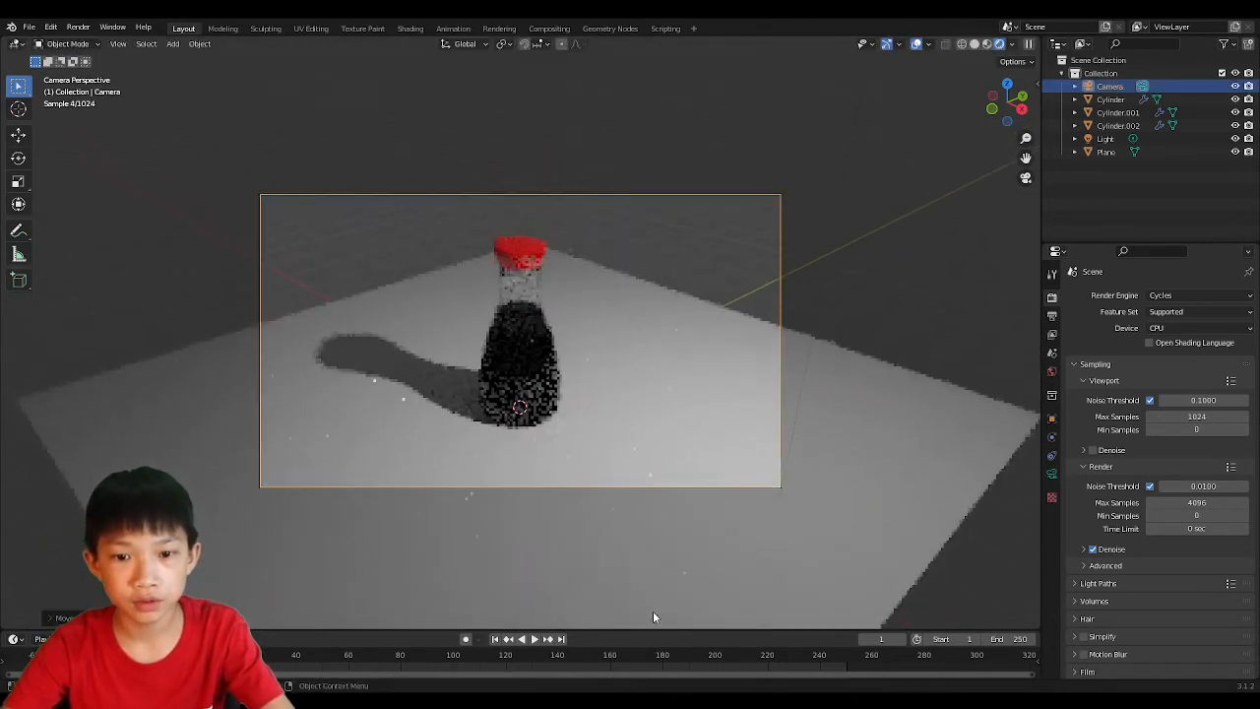
Step: Move the camera along its local Z axis closer to the bottle, check the framing through the camera, and deselect it
{"action": "key", "text": "g"}
{"action": "key", "text": "z"}
{"action": "key", "text": "z"}
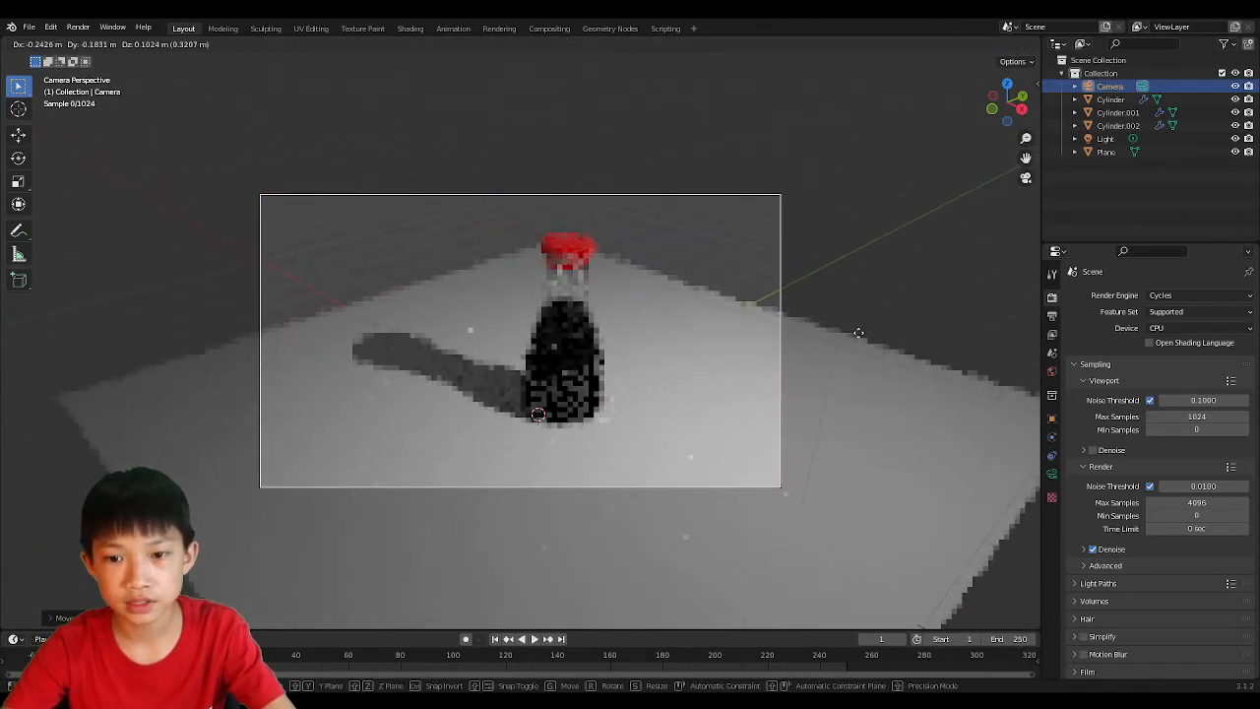
{"action": "left_click", "coordinate": [539, 347]}
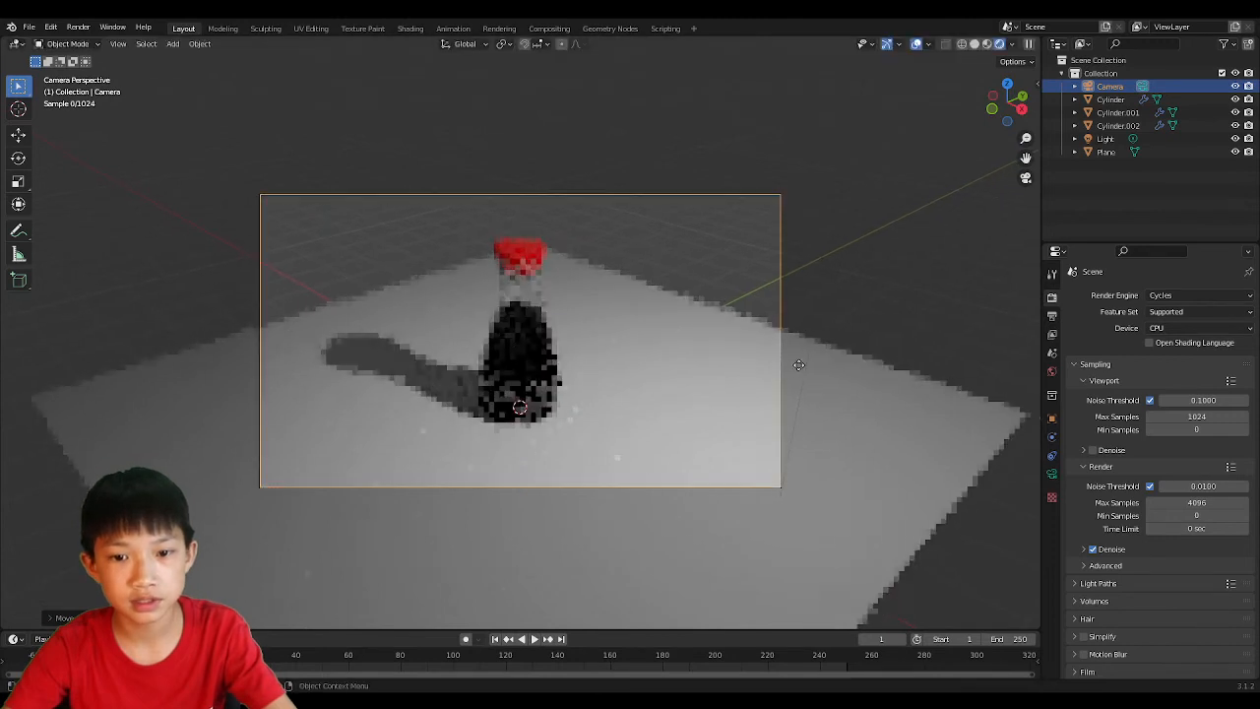
{"action": "middle_click_drag", "start_coordinate": [850, 368], "coordinate": [916, 309]}
{"action": "key", "text": "g"}
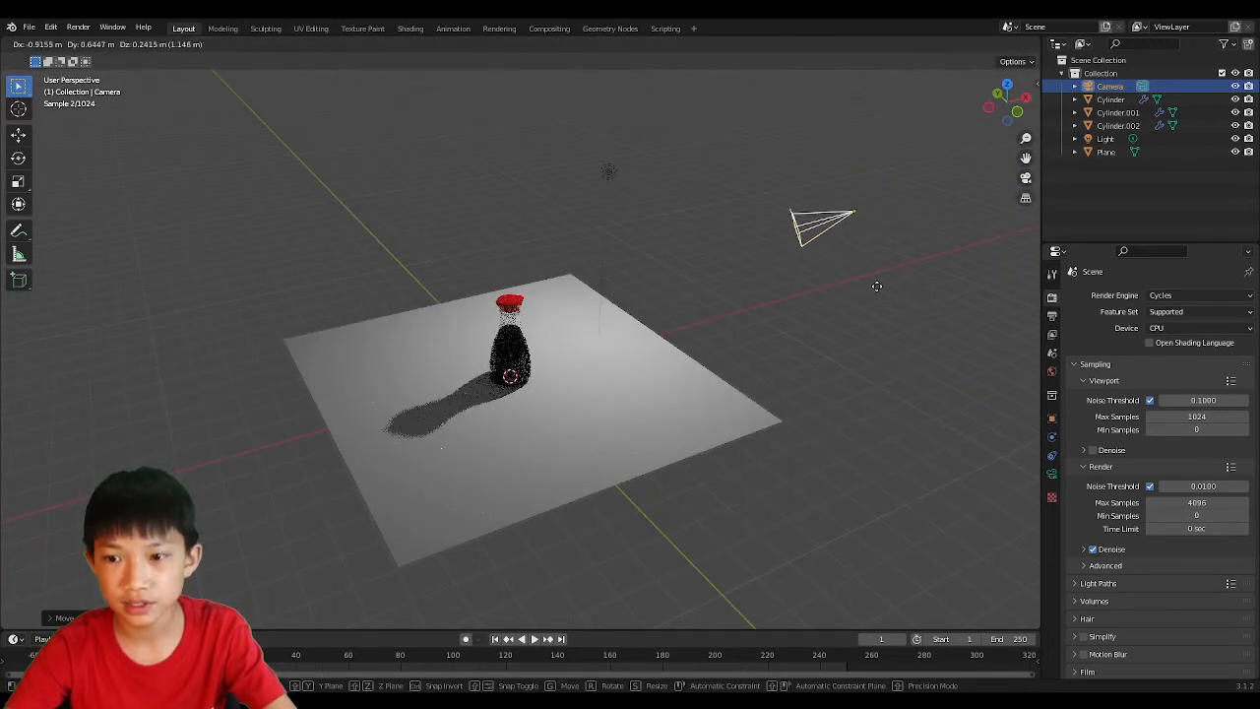
{"action": "key", "text": "z"}
{"action": "key", "text": "z"}
{"action": "left_click", "coordinate": [852, 311]}
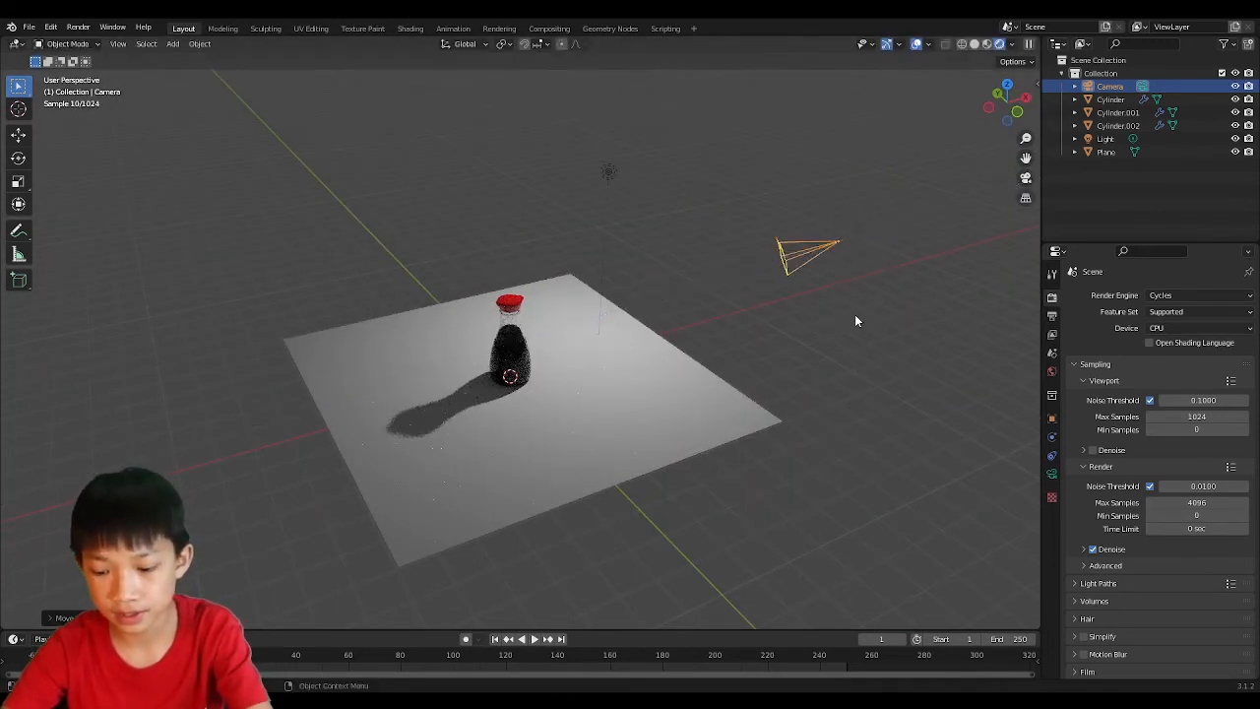
{"action": "key", "text": "KP_0"}
{"action": "scroll", "coordinate": [788, 300], "scroll_direction": "up", "scroll_amount": 3}
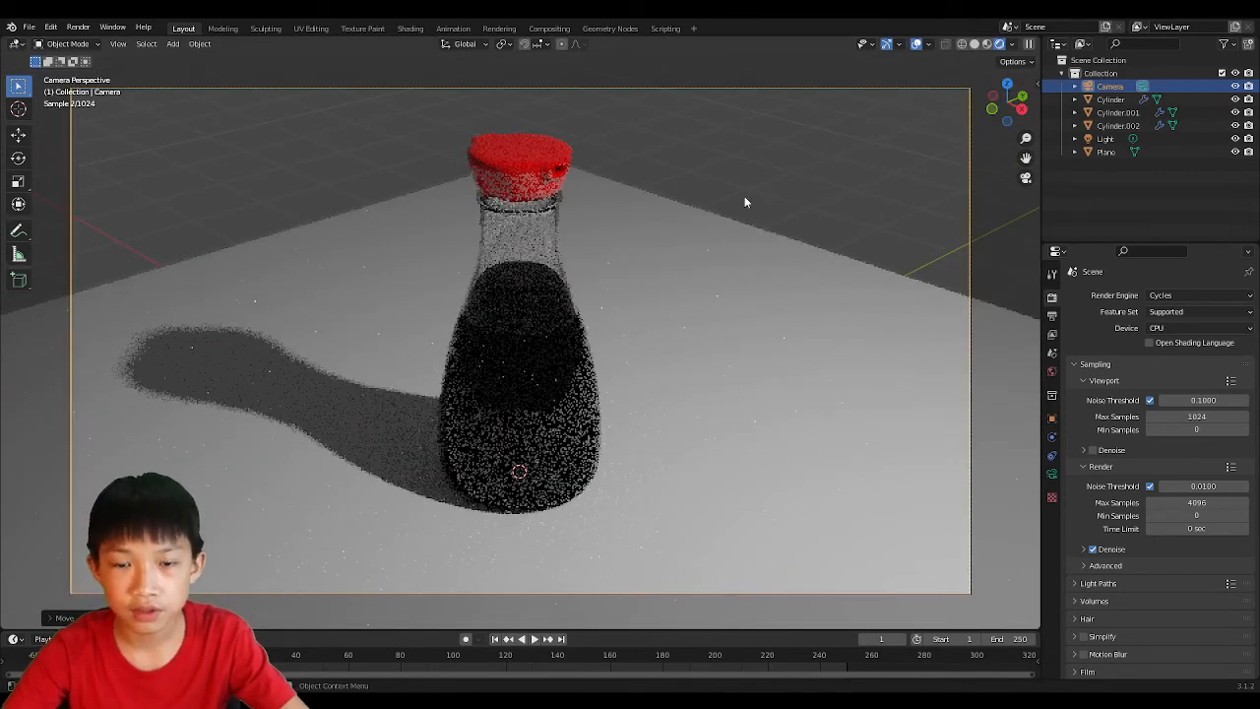
{"action": "scroll", "coordinate": [748, 196], "scroll_direction": "down", "scroll_amount": 3}
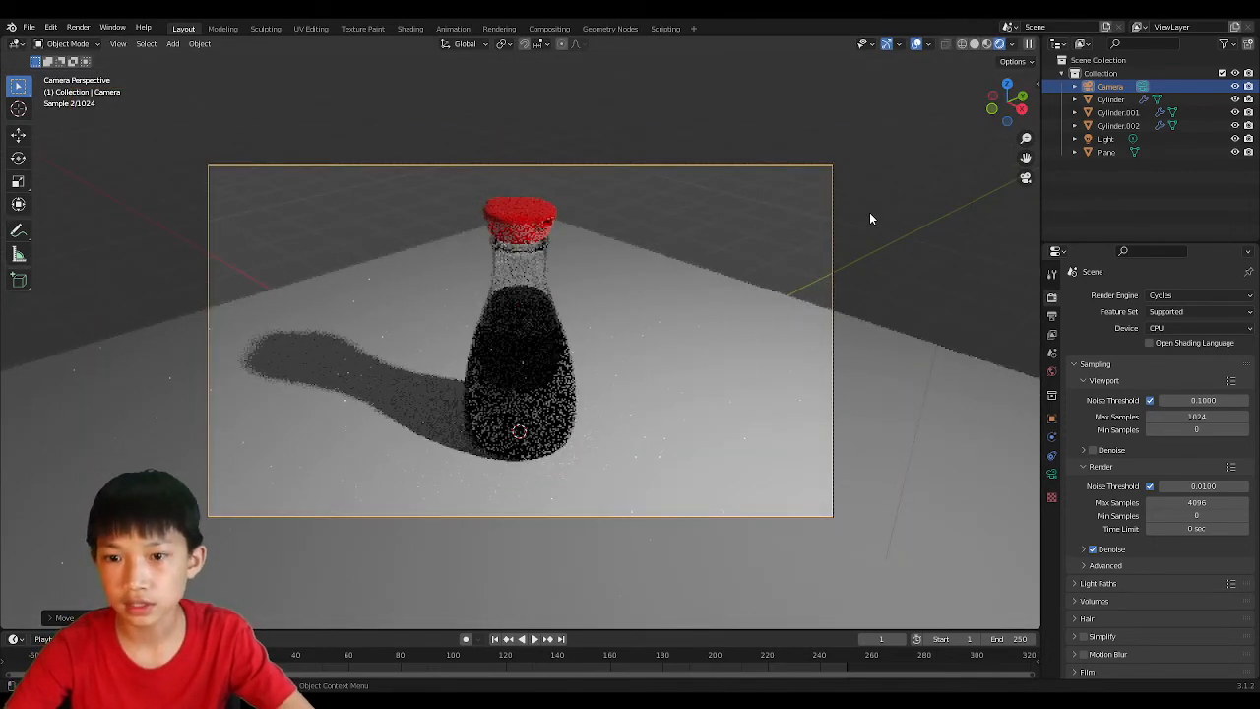
{"action": "left_click", "coordinate": [869, 218]}
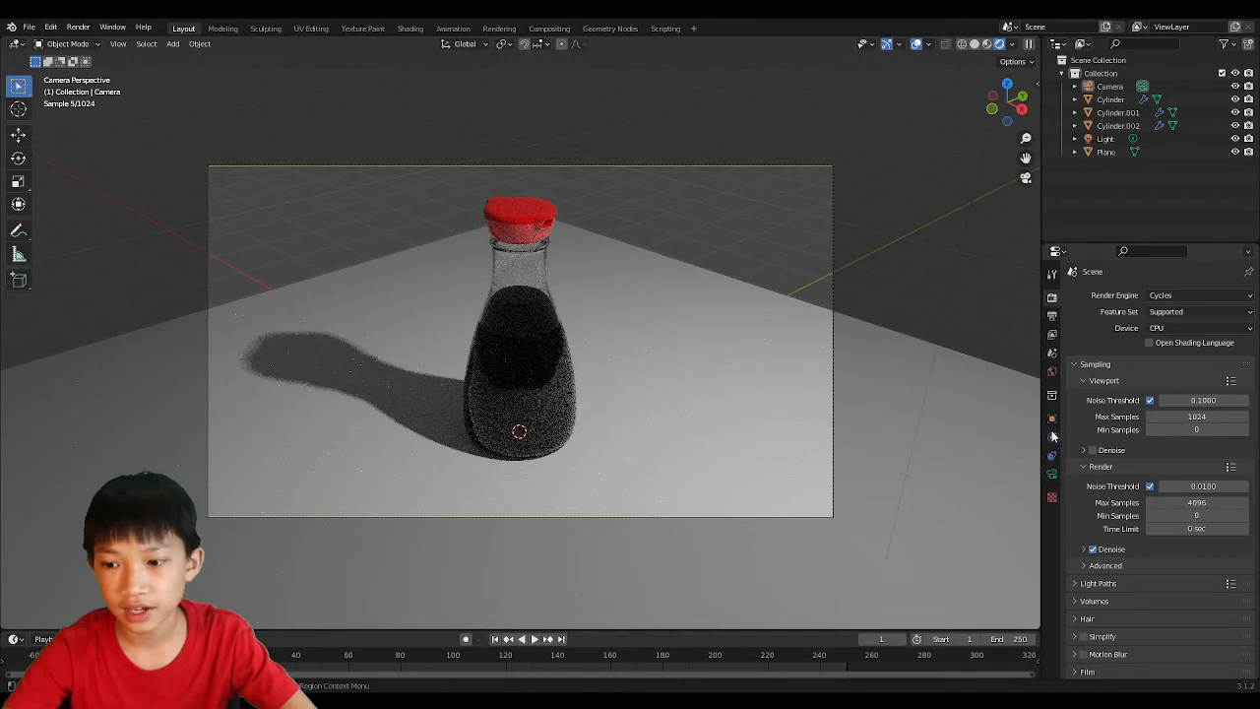
Step: Assign an Environment Texture to the world background color and load wooden_lounge_1k.exr into it
{"action": "left_click", "coordinate": [1052, 374]}
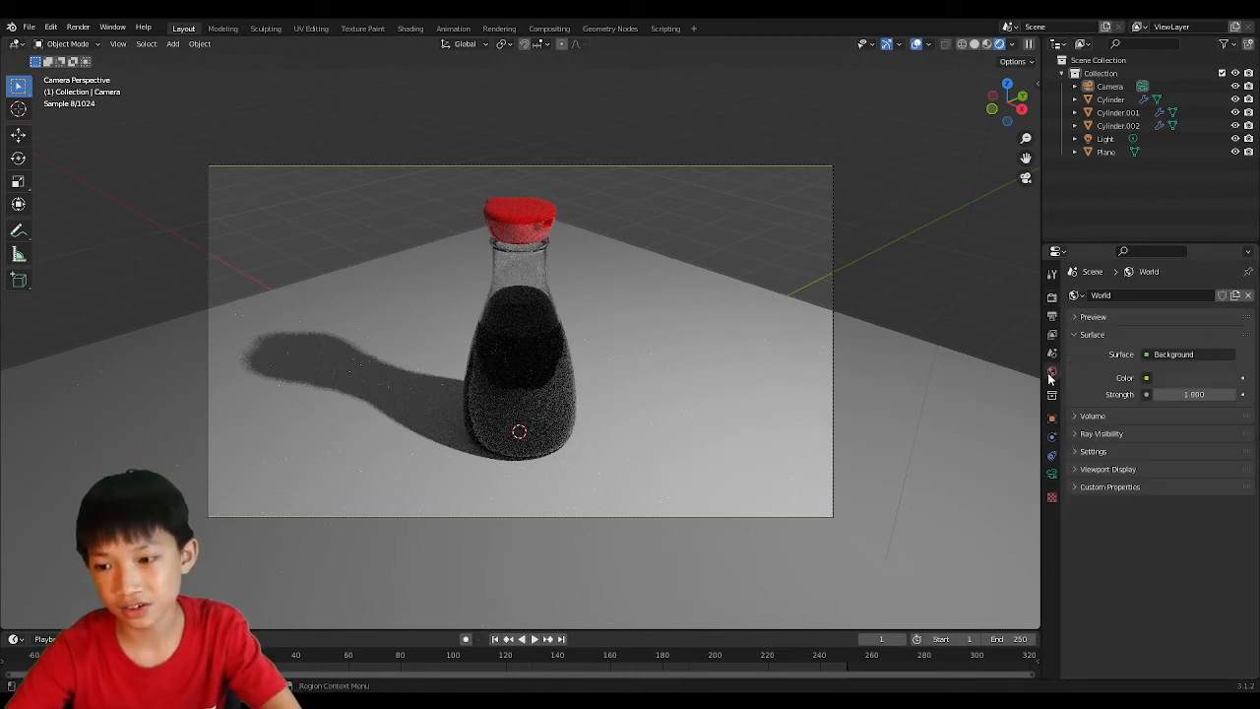
{"action": "left_click", "coordinate": [1148, 379]}
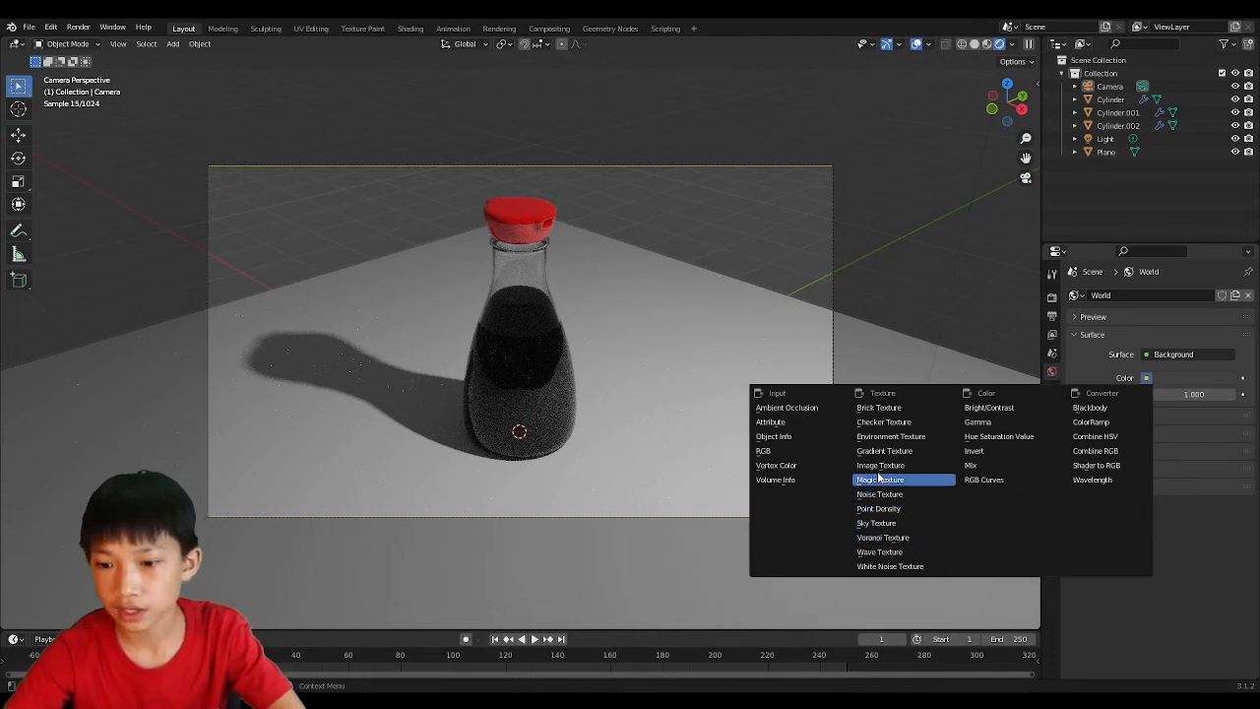
{"action": "left_click", "coordinate": [886, 437]}
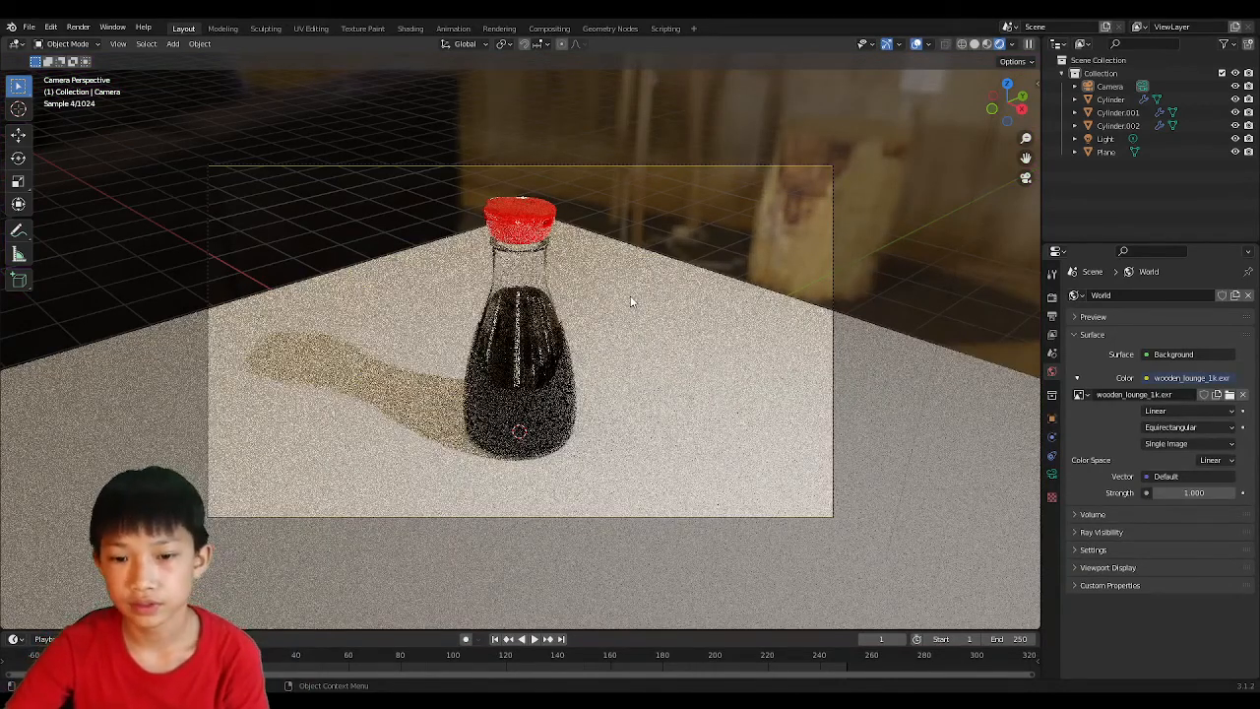
Step: Select the ground plane under the bottle and give it a new material
{"action": "left_click", "coordinate": [631, 302]}
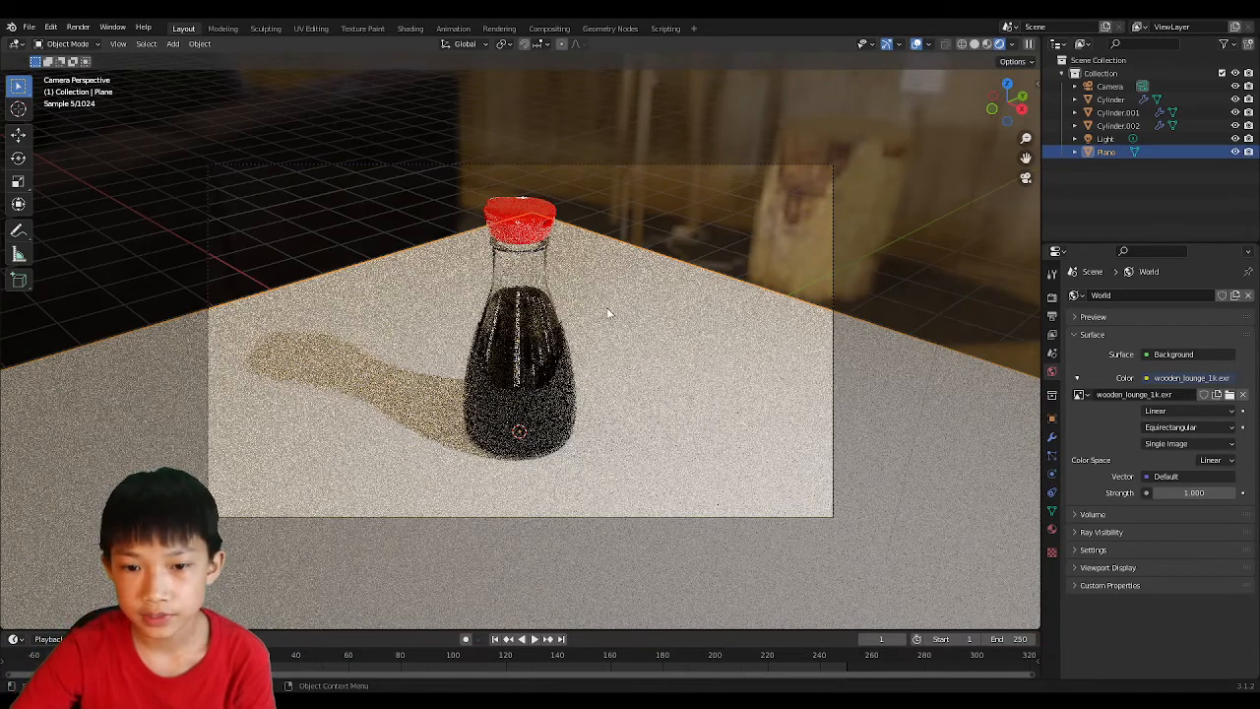
{"action": "left_click", "coordinate": [1052, 528]}
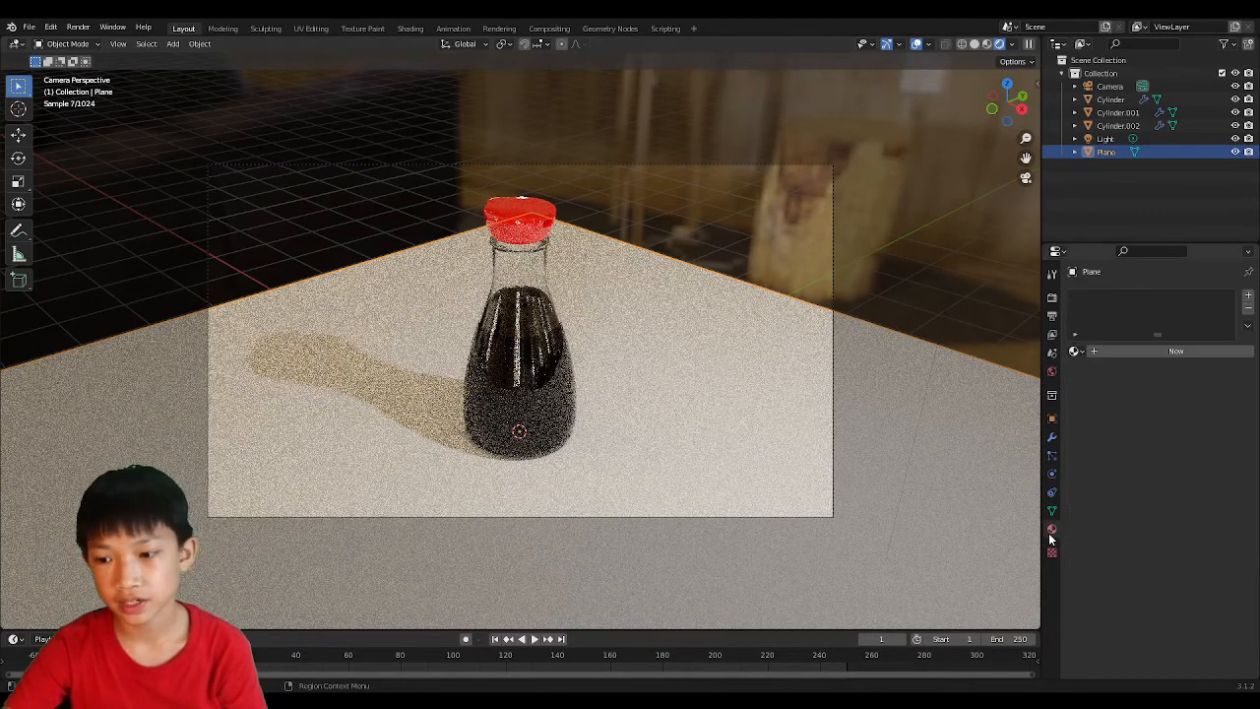
{"action": "left_click", "coordinate": [1143, 352]}
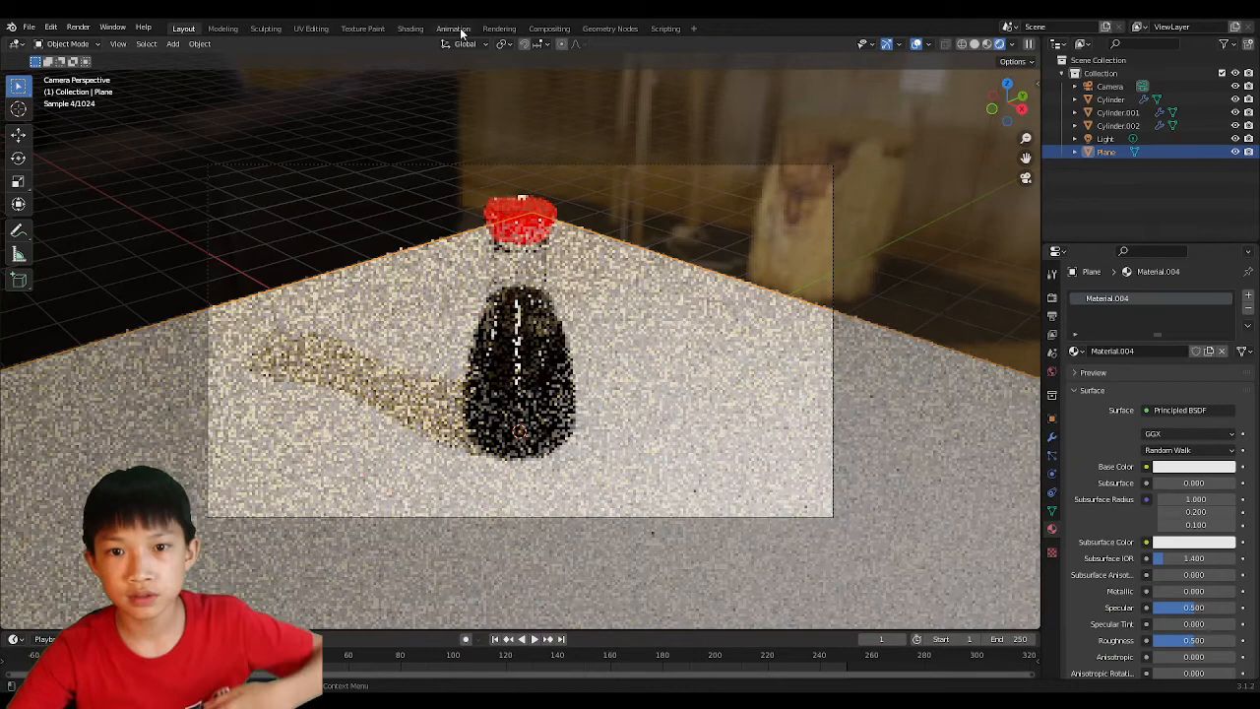
Step: Add dark wood textures to the plane material's Principled BSDF node for base color and roughness, return to the layout workspace, and deselect the plane
{"action": "left_click", "coordinate": [406, 29]}
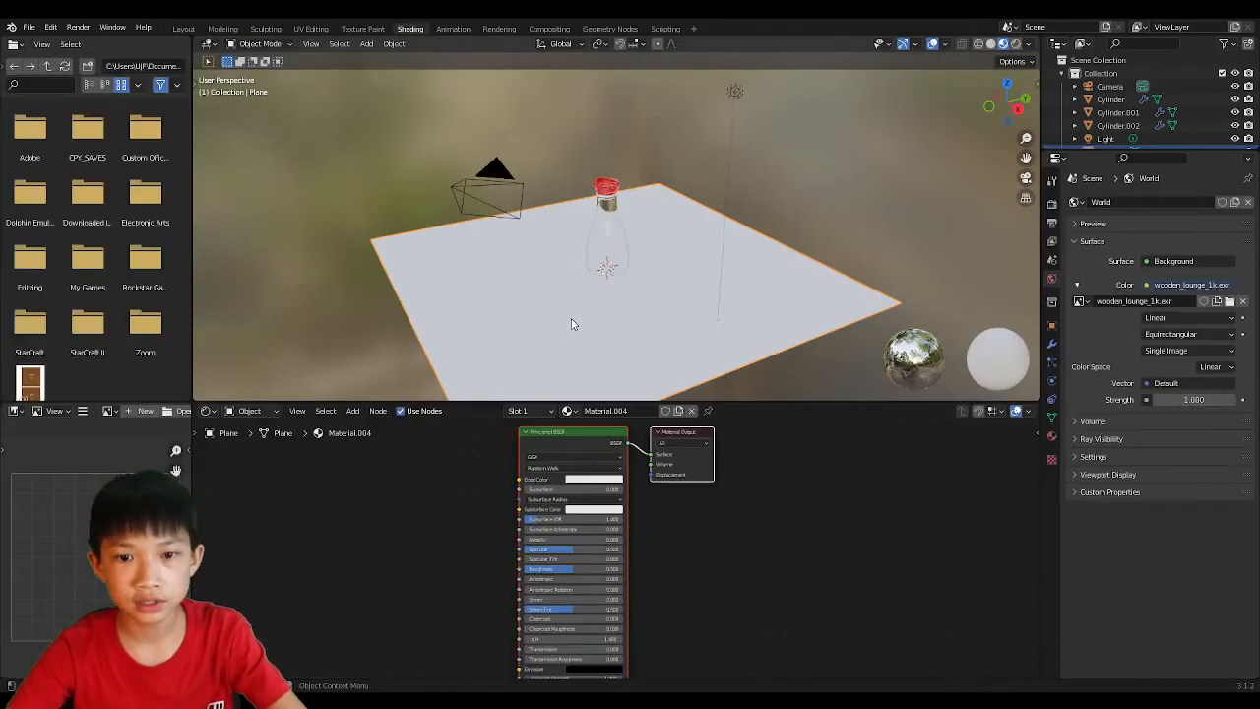
{"action": "left_click", "coordinate": [581, 431]}
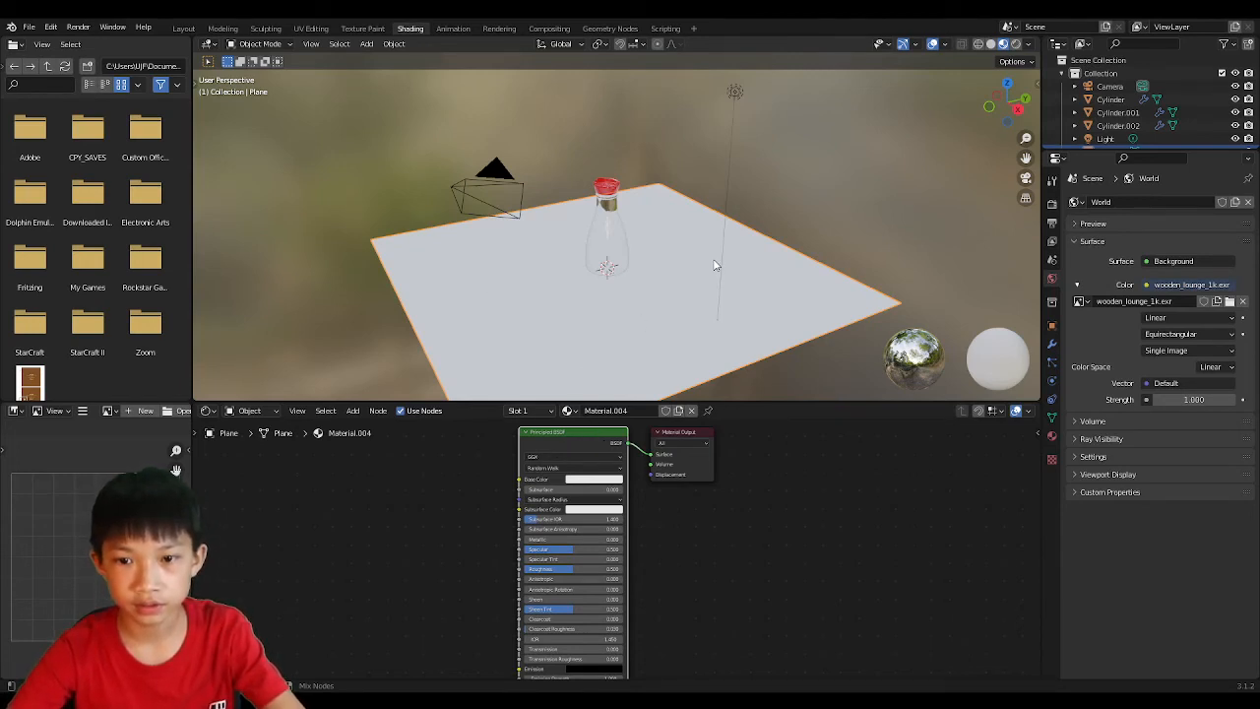
{"action": "left_click", "coordinate": [190, 27]}
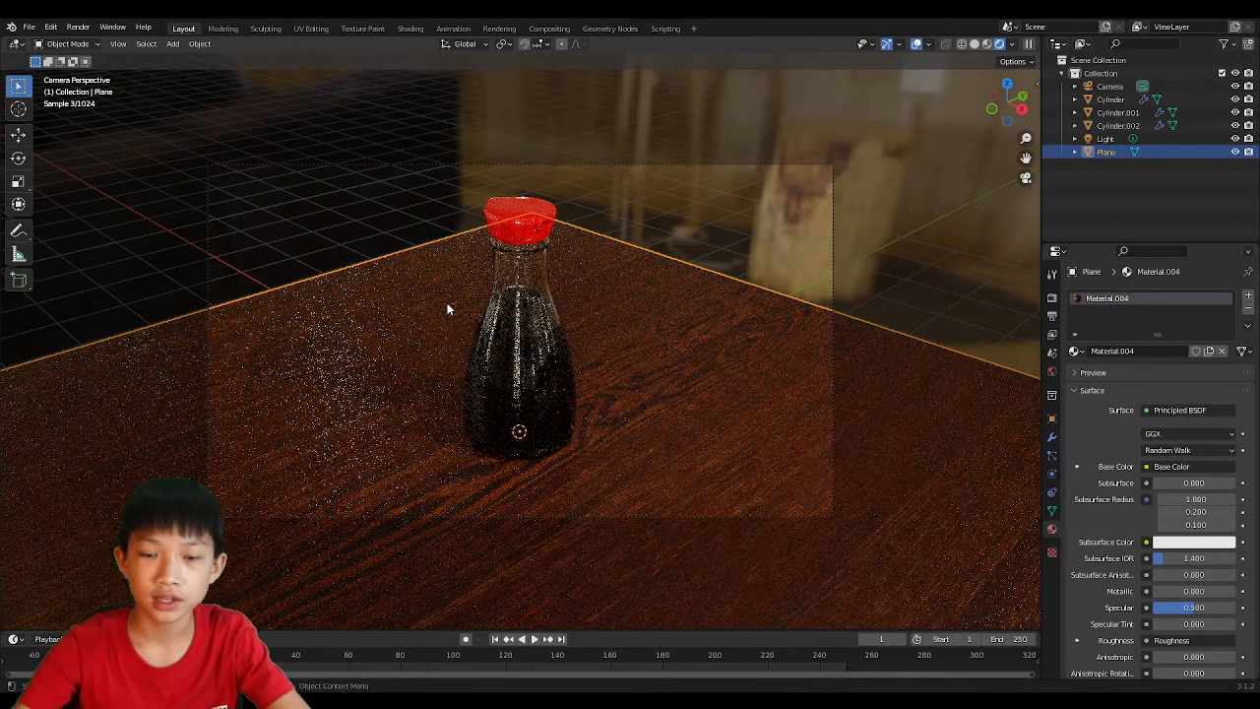
{"action": "left_click", "coordinate": [675, 238]}
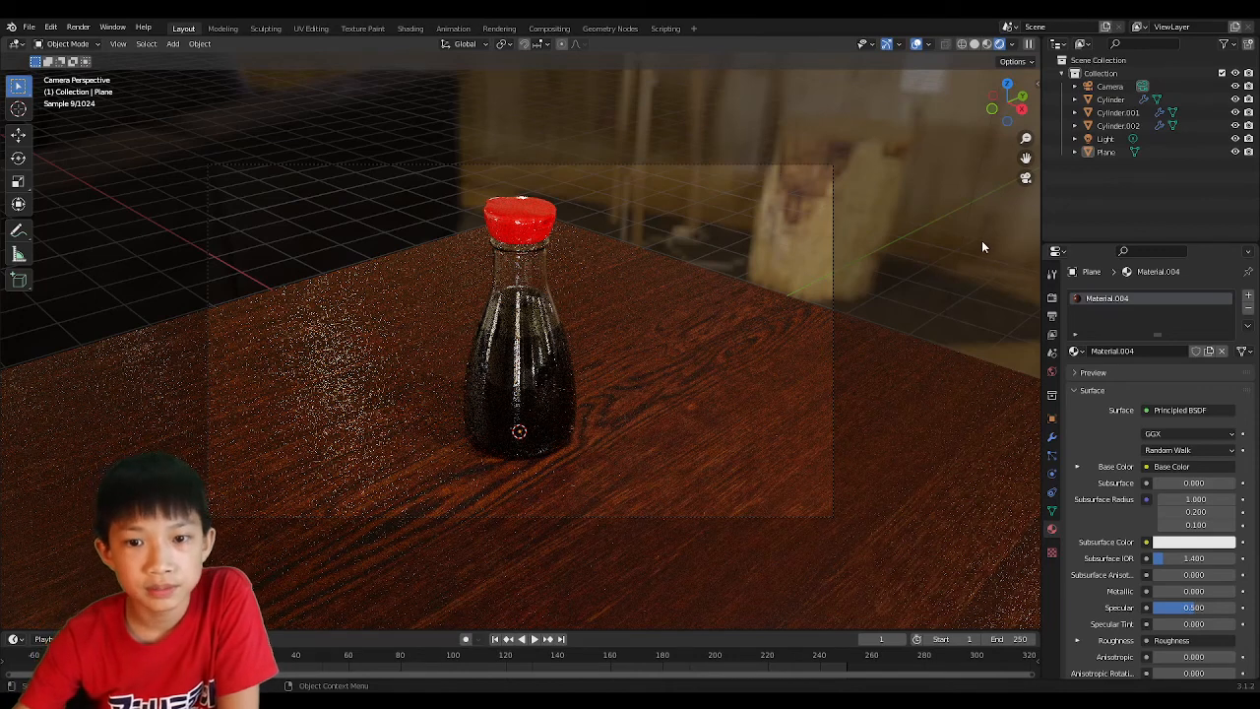
Step: Set the Cycles render device to GPU Compute and enable viewport denoising
{"action": "left_click", "coordinate": [1051, 298]}
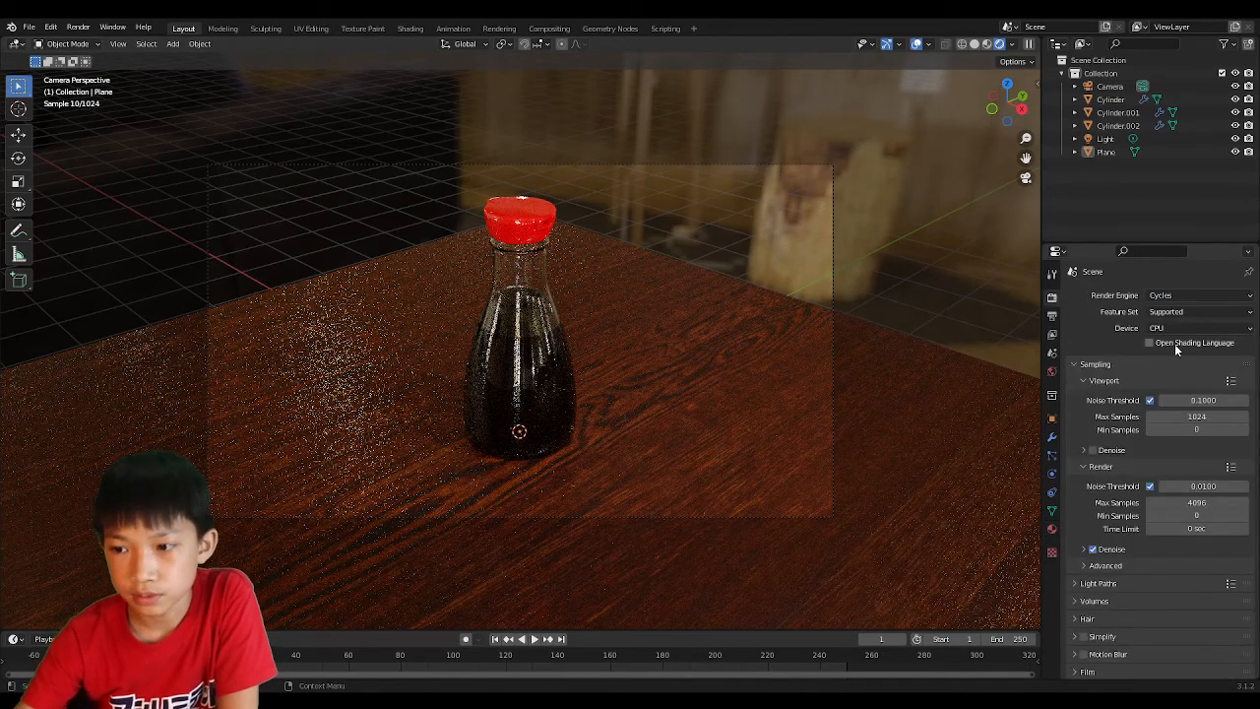
{"action": "left_click", "coordinate": [1175, 328]}
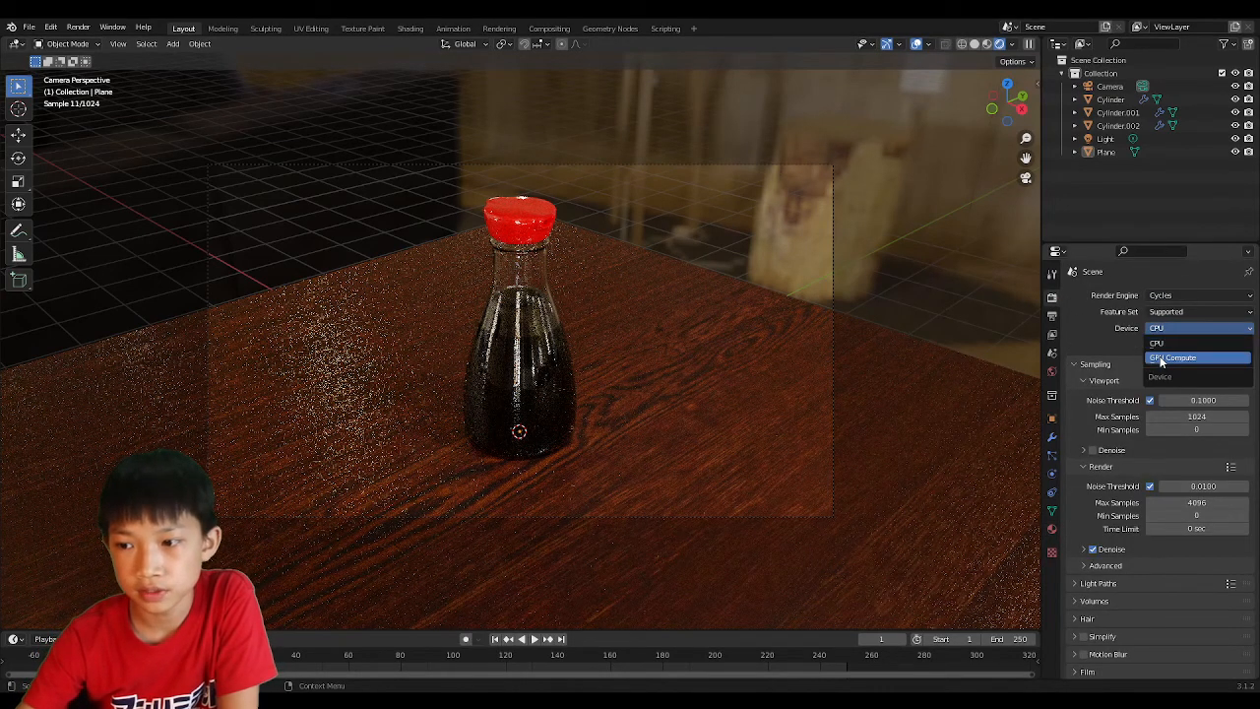
{"action": "left_click", "coordinate": [1162, 359]}
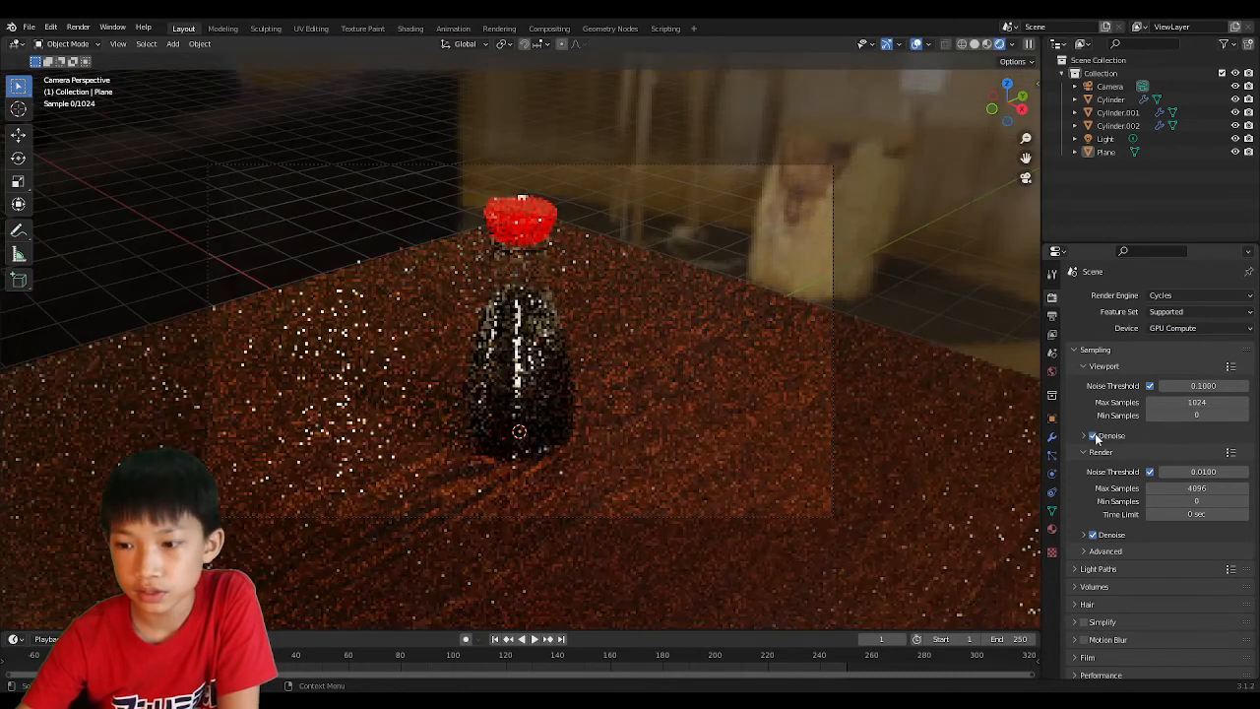
Step: Set the maximum samples to 100 for both the viewport and the final render
{"action": "left_click", "coordinate": [1182, 403]}
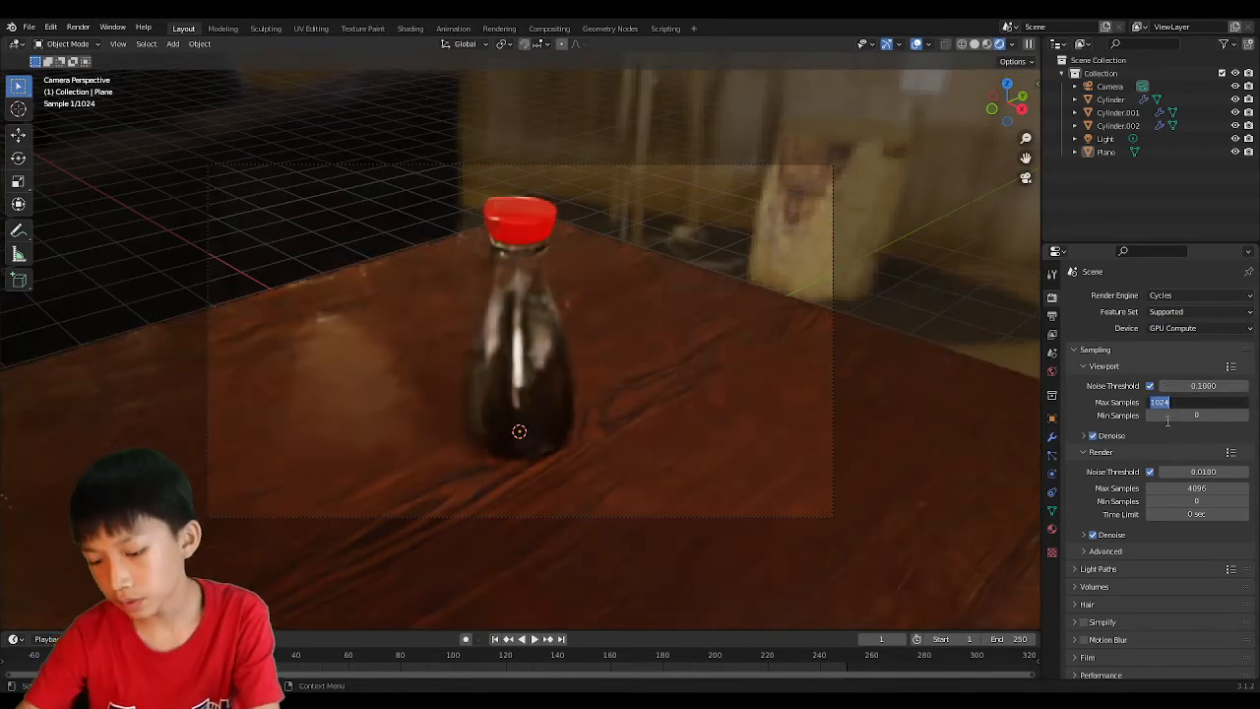
{"action": "type", "text": "100"}
{"action": "key", "text": "Return"}
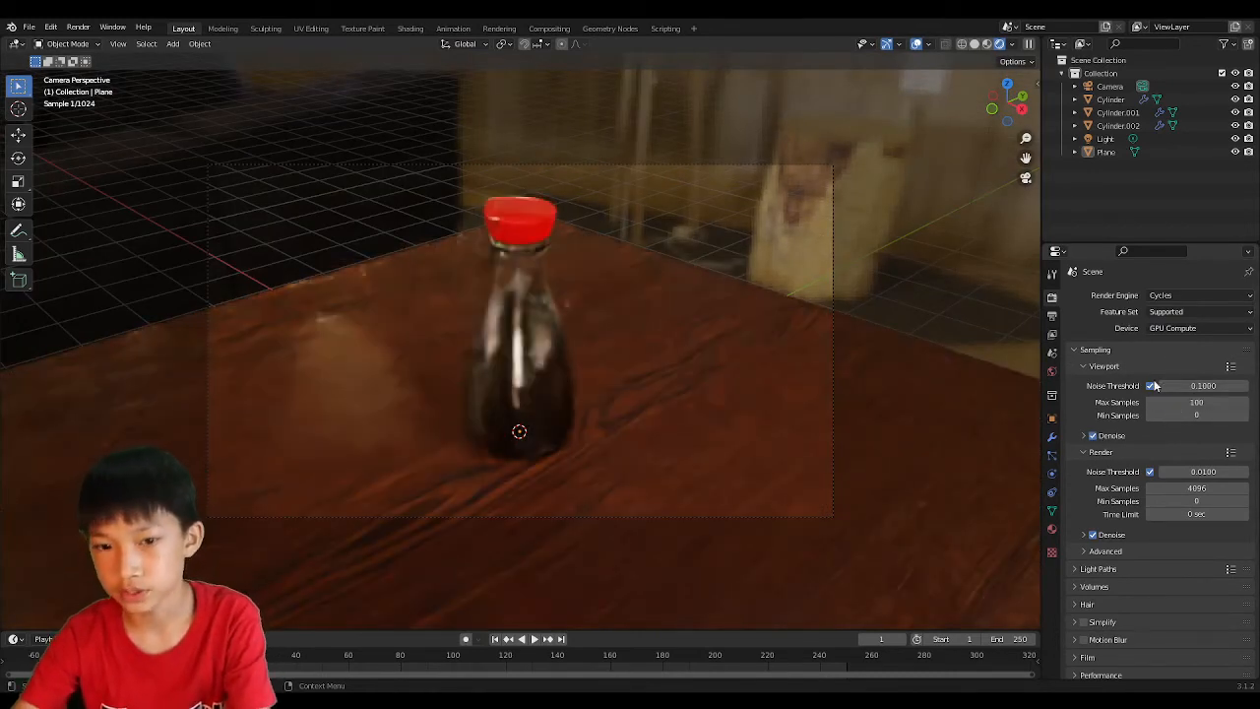
{"action": "left_click", "coordinate": [1179, 488]}
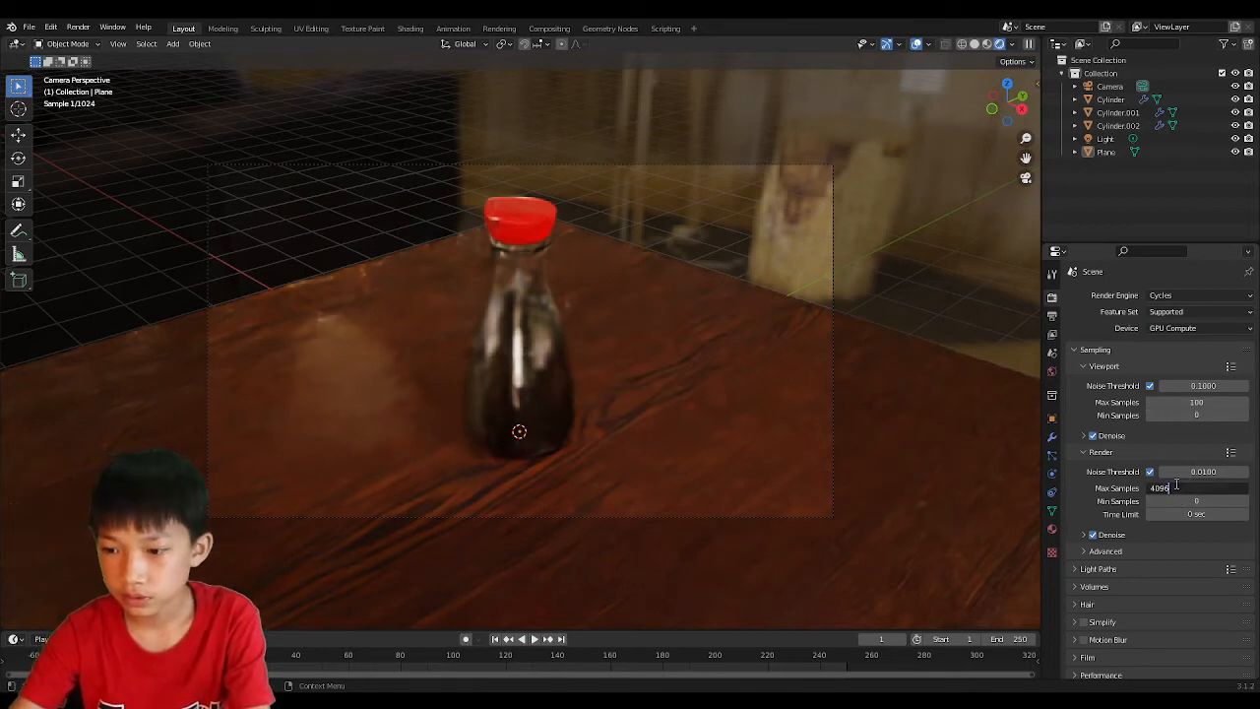
{"action": "type", "text": "100"}
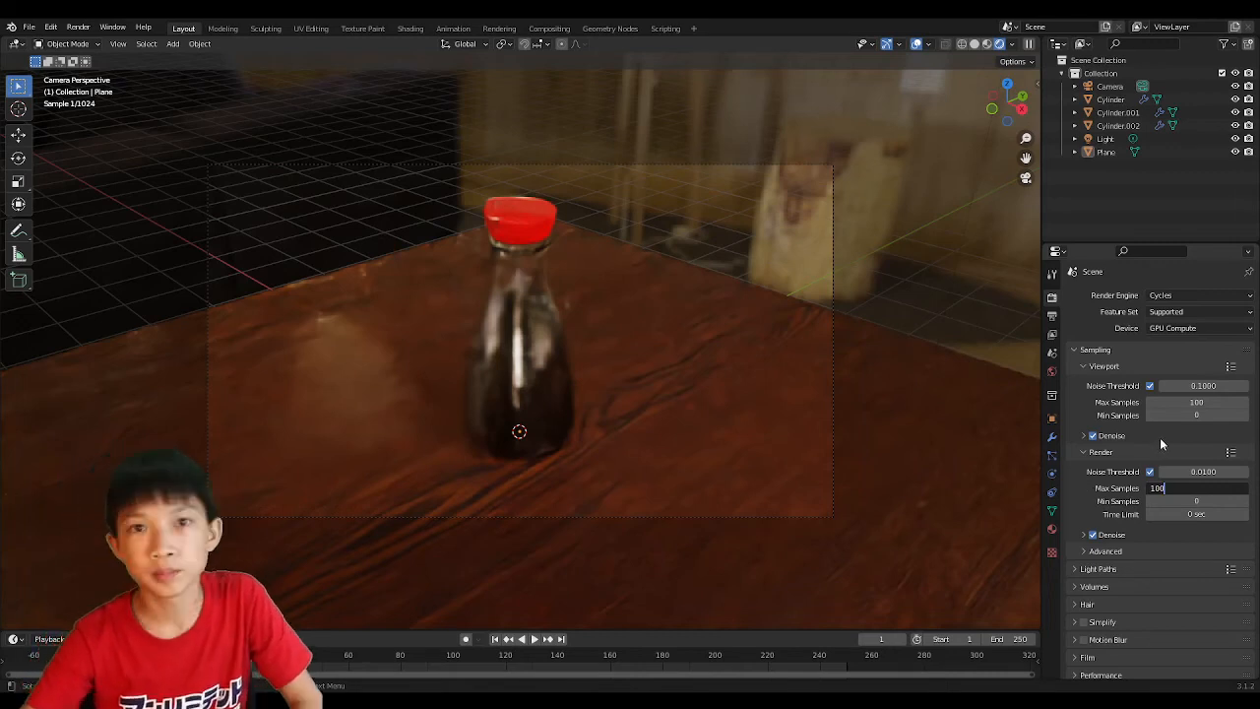
{"action": "key", "text": "Return"}
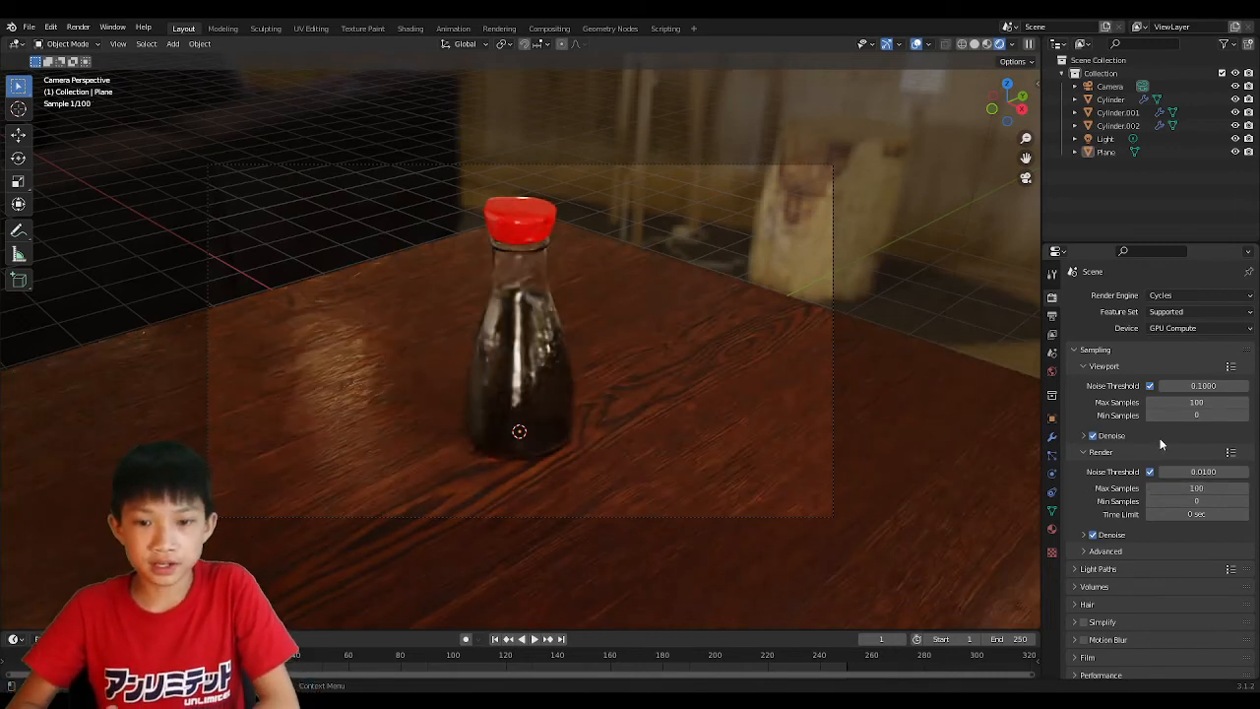